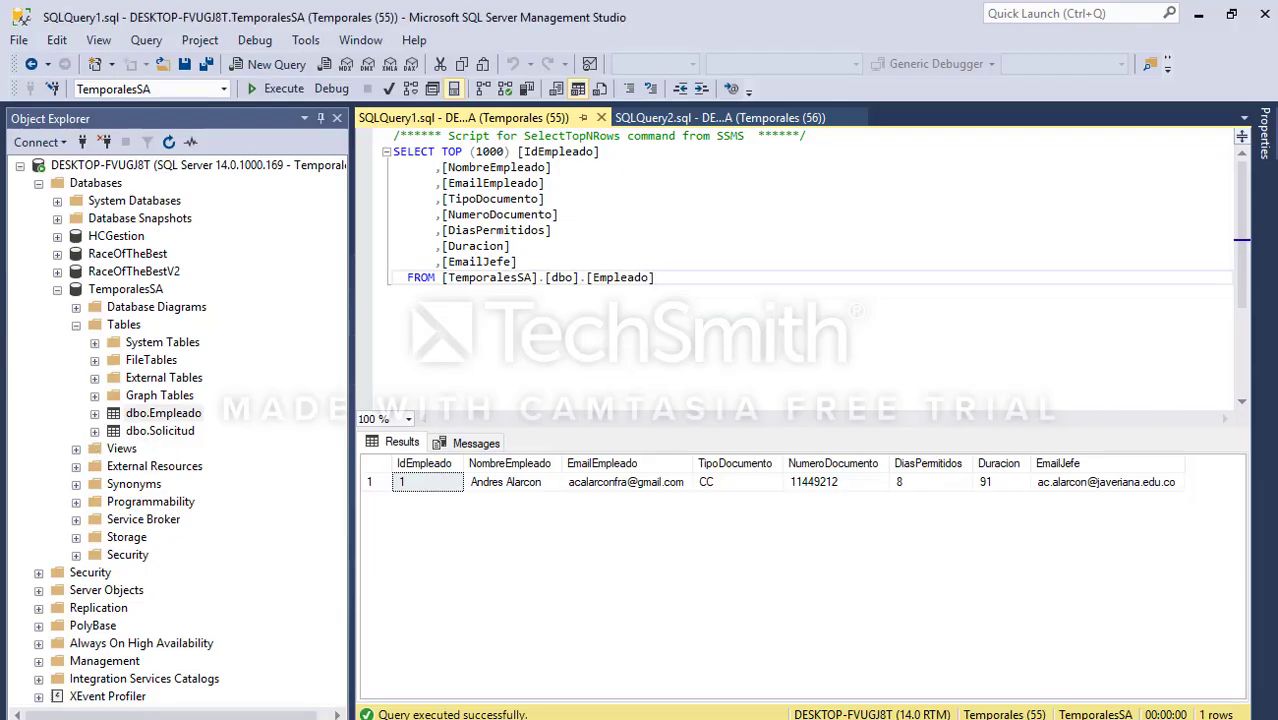
# Step: Query the top 1000 rows of TemporalesSA.dbo.Empleado, which returns a single employee row
pyautogui.moveTo(2, 382)
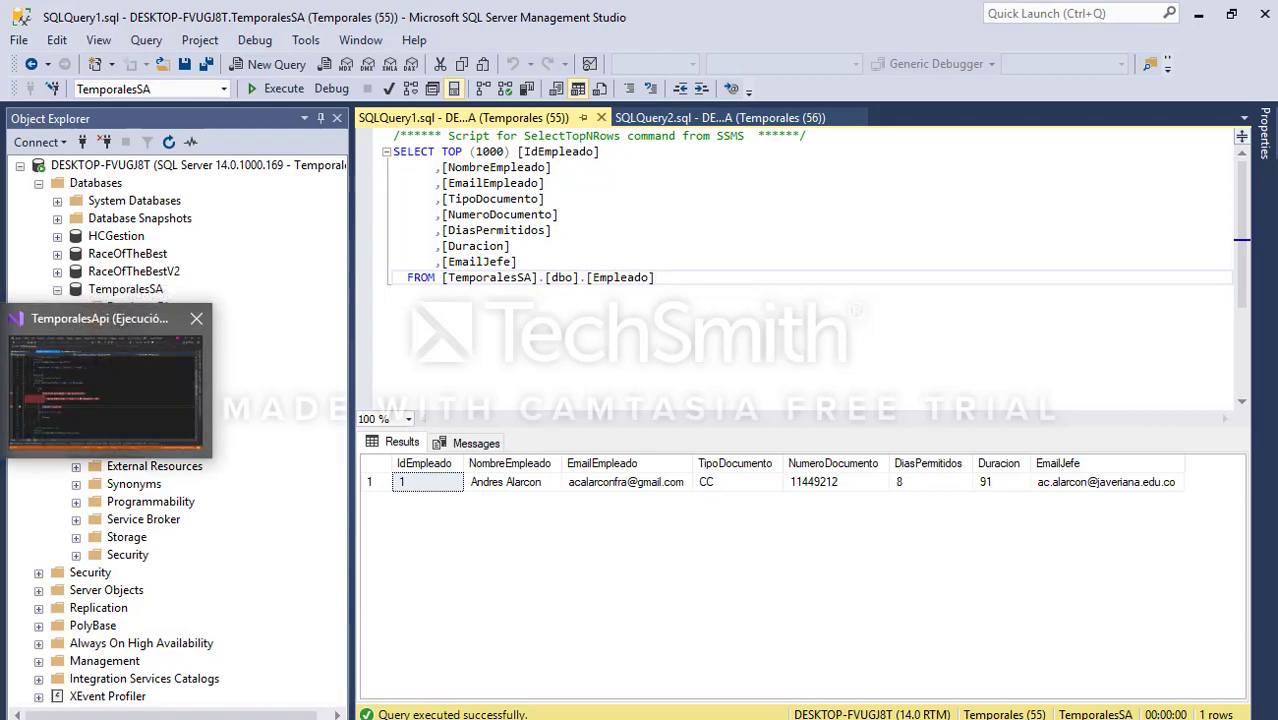
# Step: Review the ReglasController and EmpleadoController code, then bring up the Temporales ACAF diagram in Bonita Studio
pyautogui.click(105, 390)
pyautogui.click(738, 374)
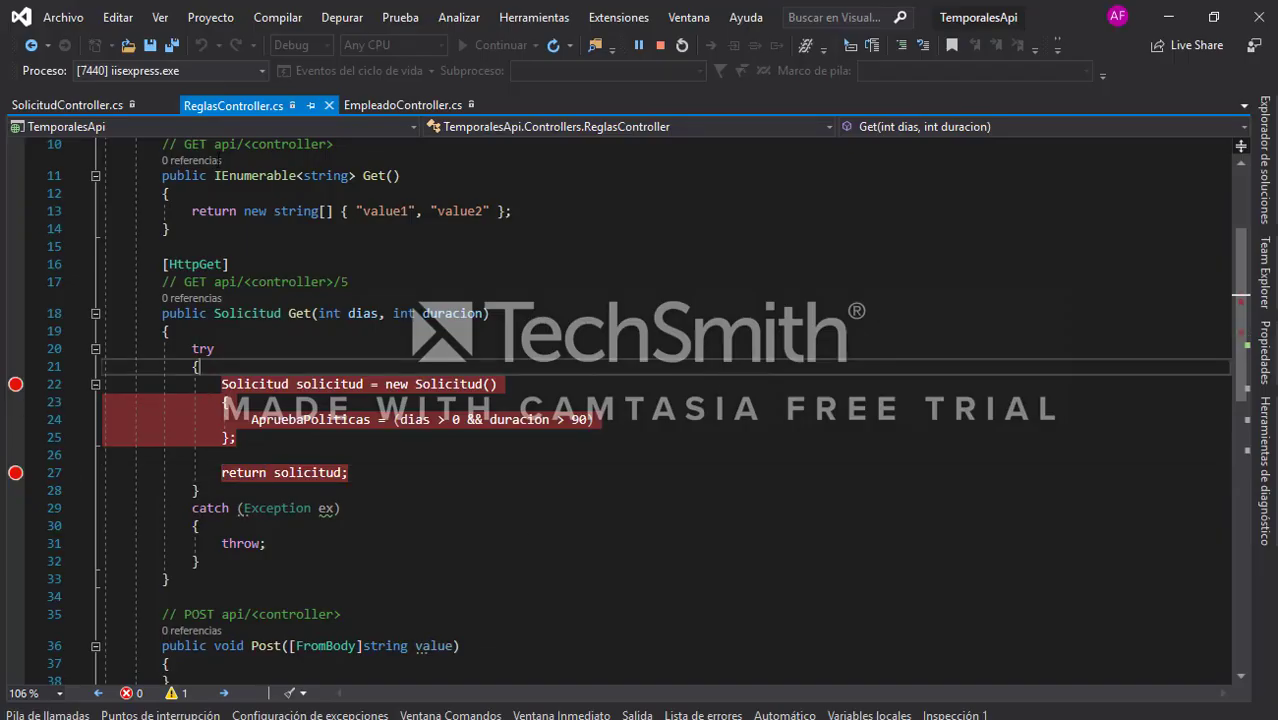
pyautogui.scroll(-12, 643, 312)
pyautogui.scroll(15, 641, 312)
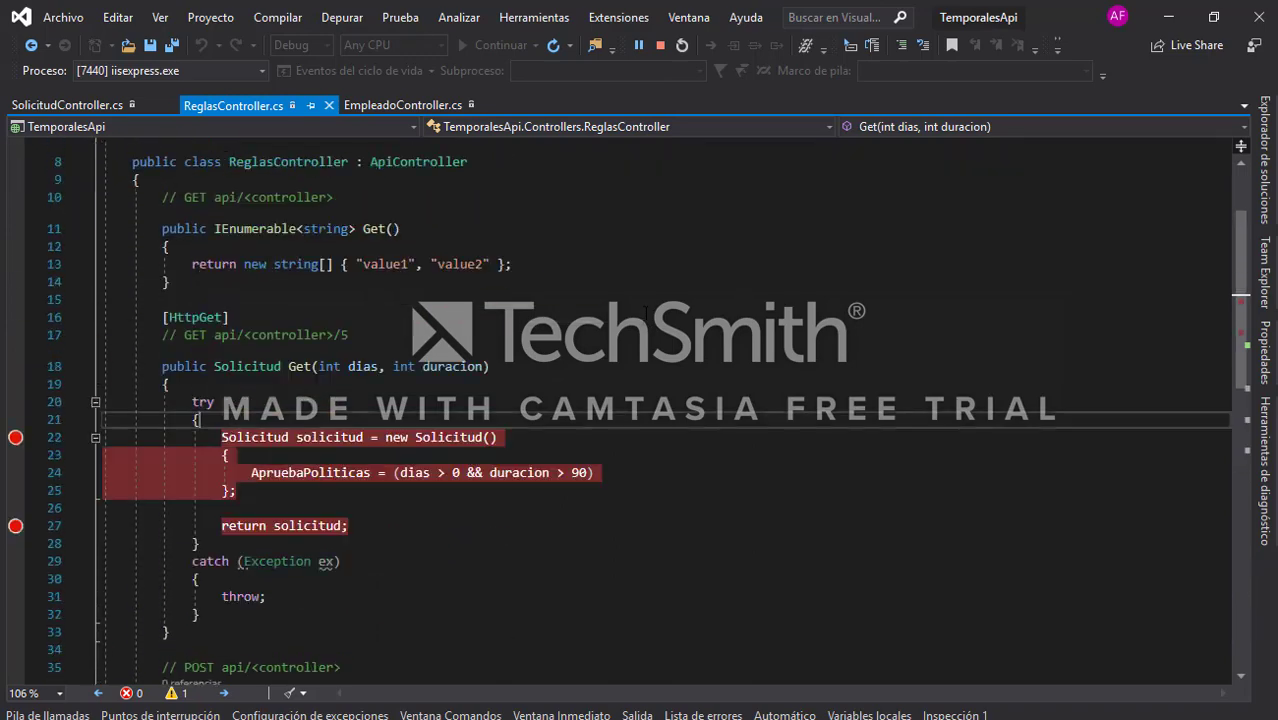
pyautogui.click(401, 107)
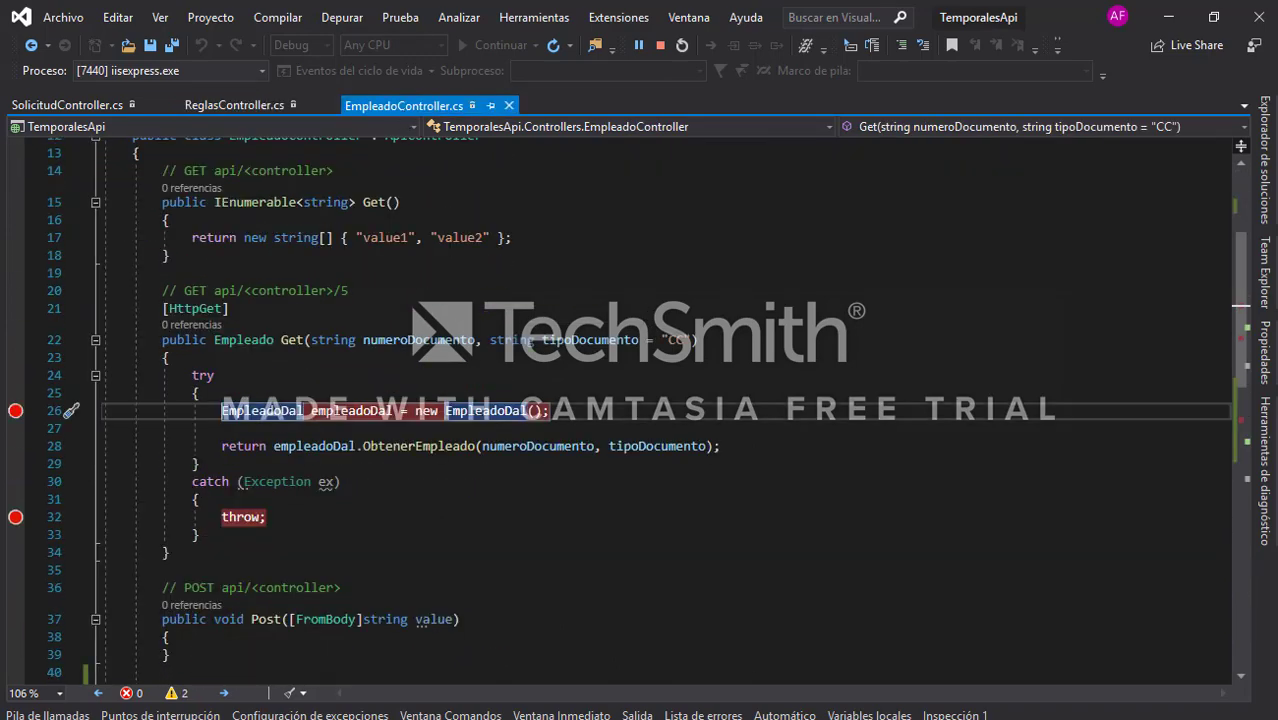
pyautogui.scroll(4, 640, 400)
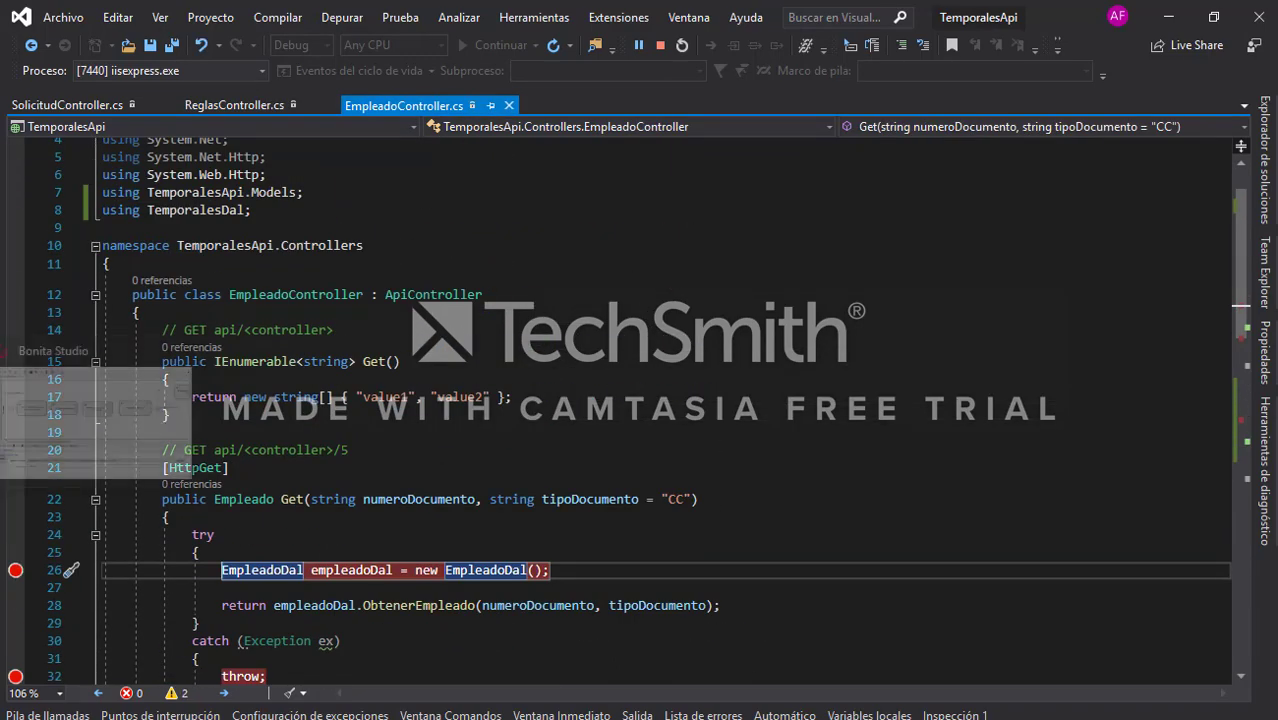
pyautogui.click(3, 410)
pyautogui.moveTo(38, 408)
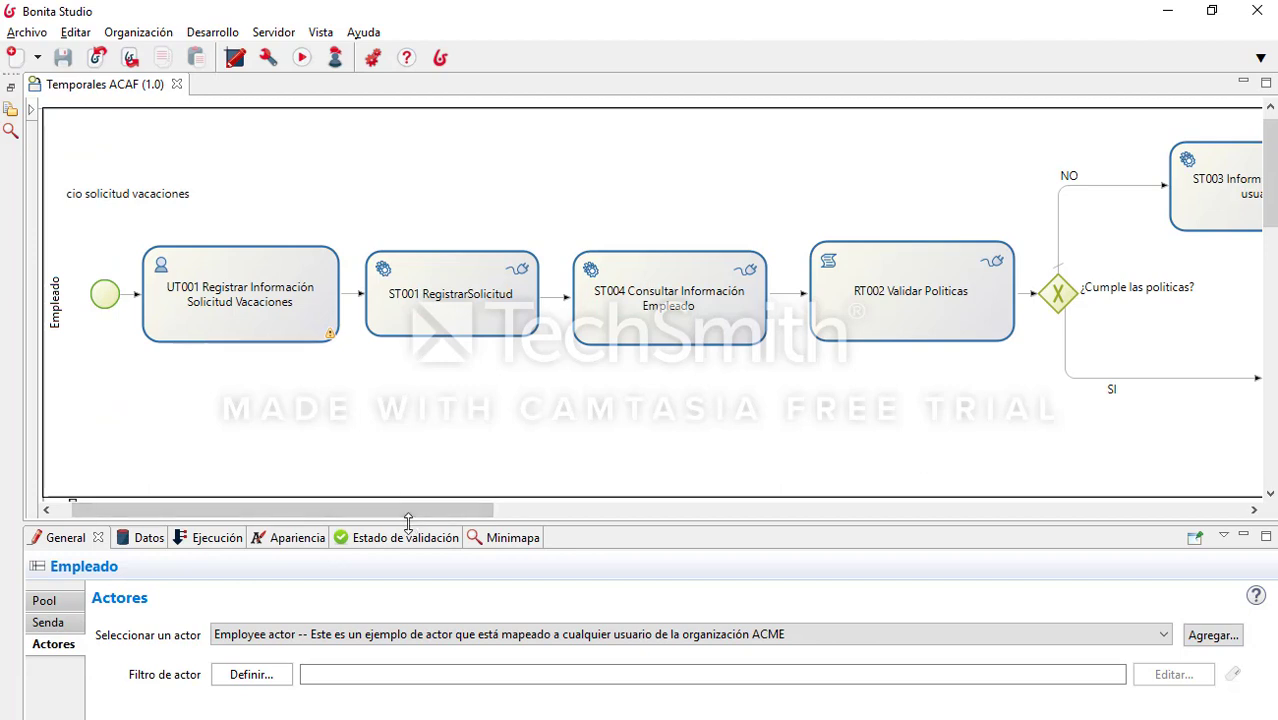
# Step: Pan and scroll across the whole Temporales ACAF process diagram to review its flow
pyautogui.moveTo(437, 509); pyautogui.dragTo(560, 522)
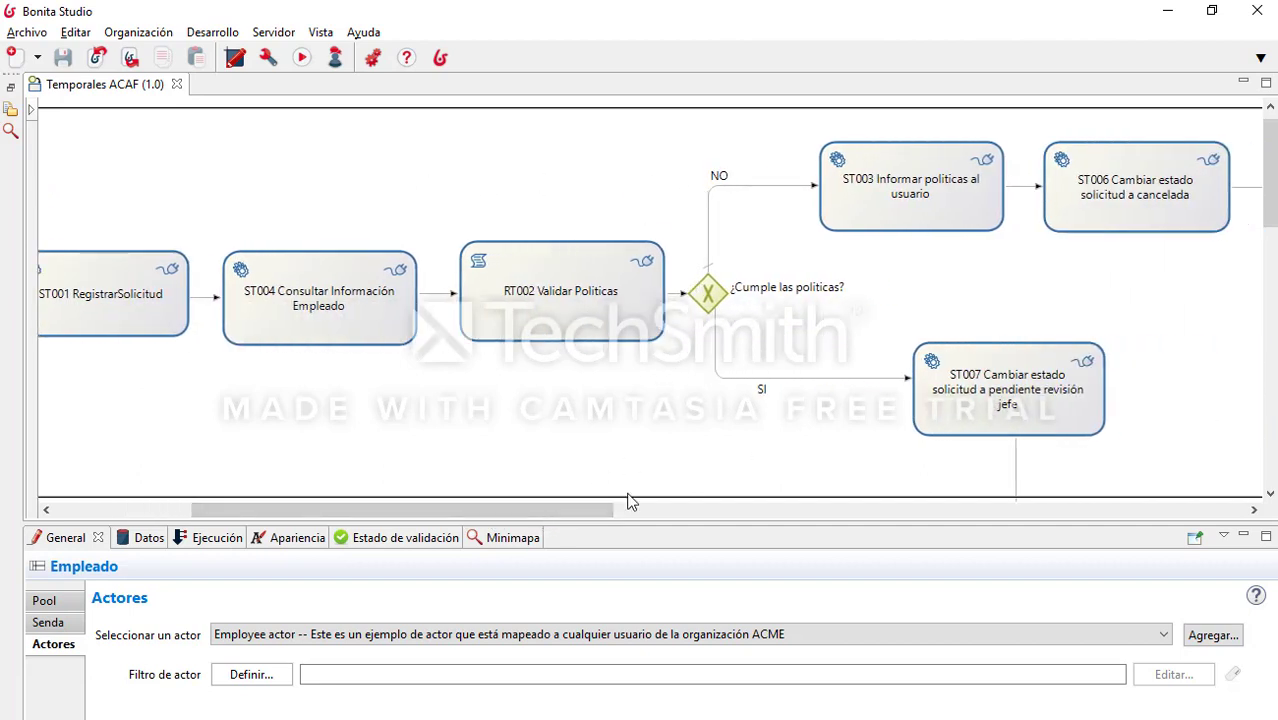
pyautogui.moveTo(604, 513); pyautogui.dragTo(683, 515)
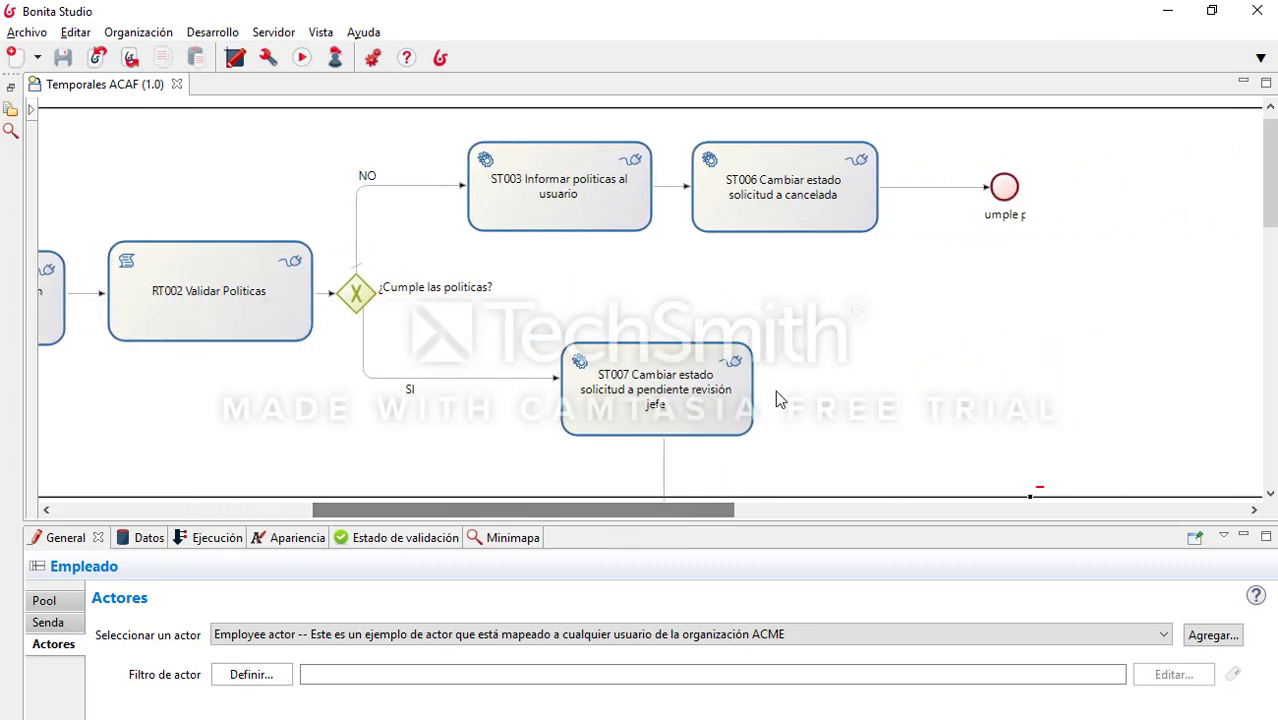
pyautogui.scroll(-3, 781, 379)
pyautogui.scroll(-1, 781, 379)
pyautogui.scroll(-2, 717, 483)
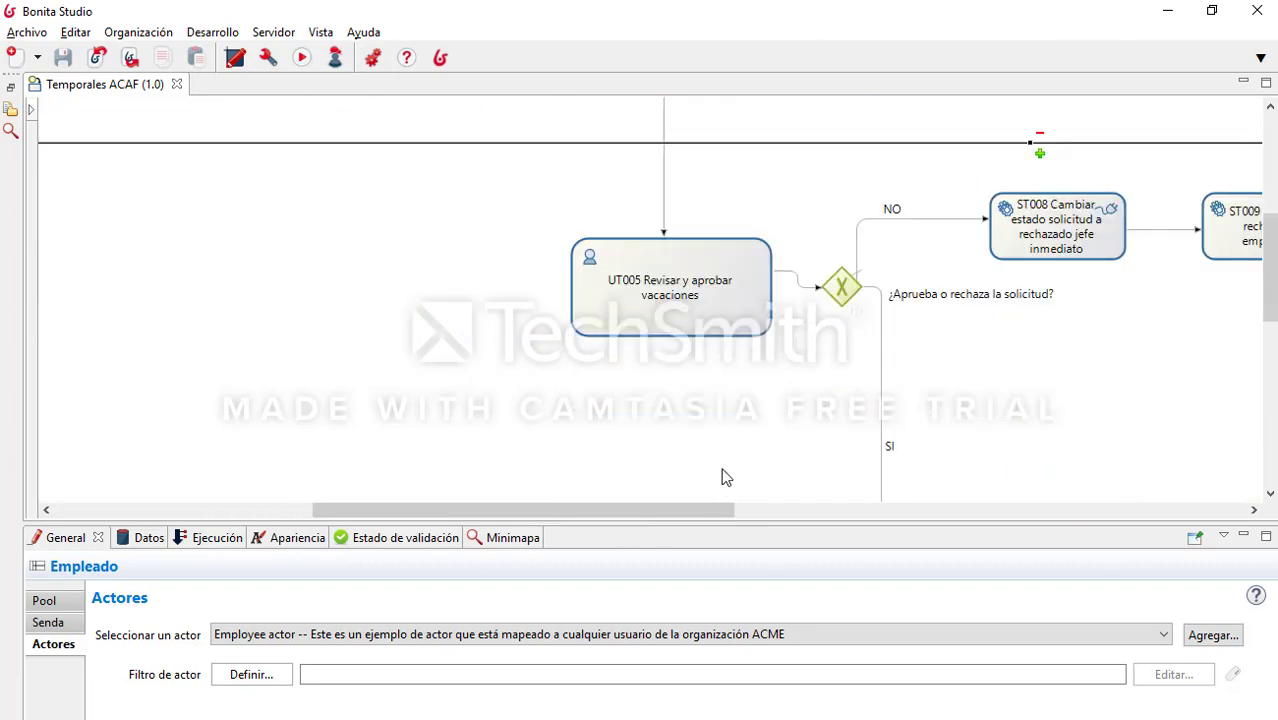
pyautogui.moveTo(704, 516); pyautogui.dragTo(809, 516)
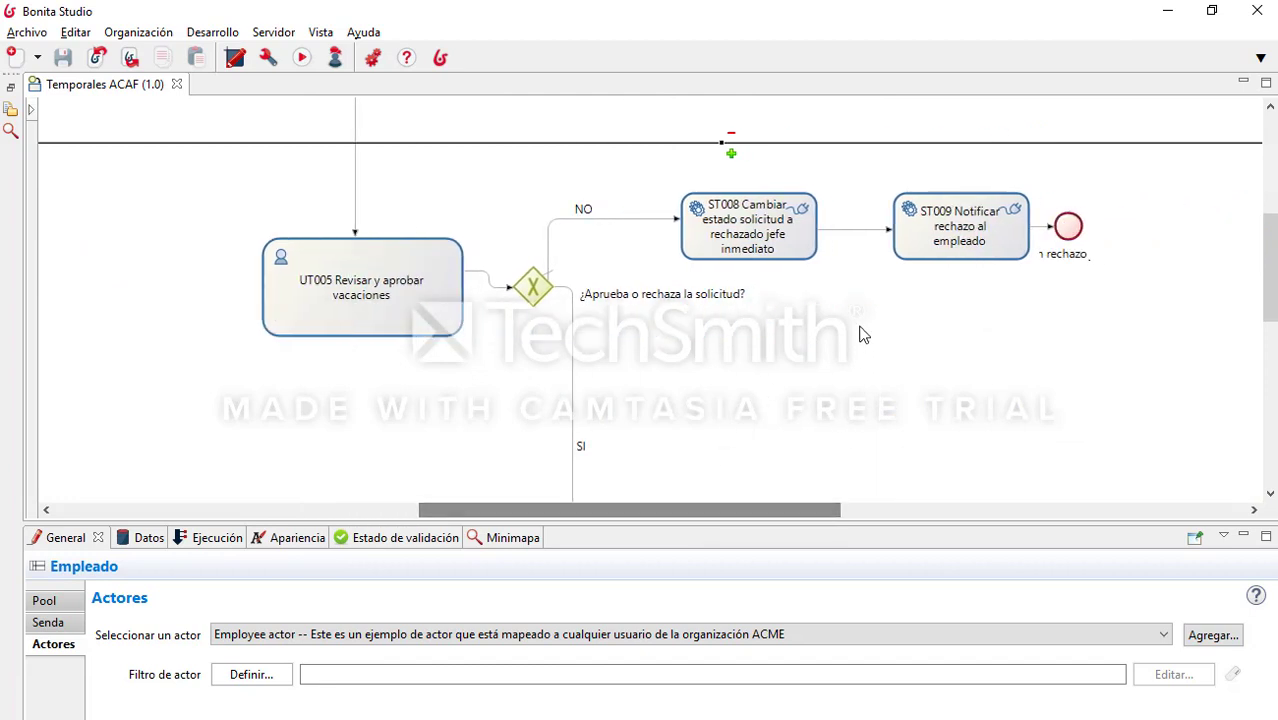
pyautogui.scroll(-3, 861, 333)
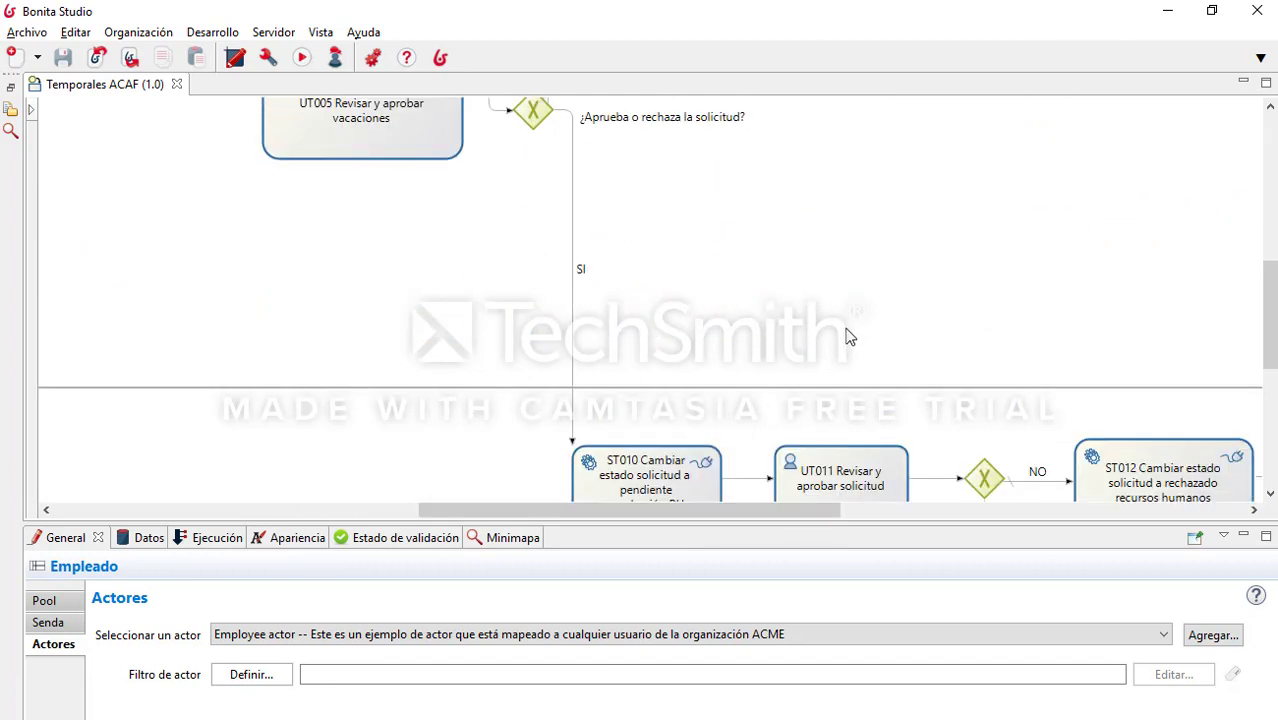
pyautogui.scroll(-3, 842, 335)
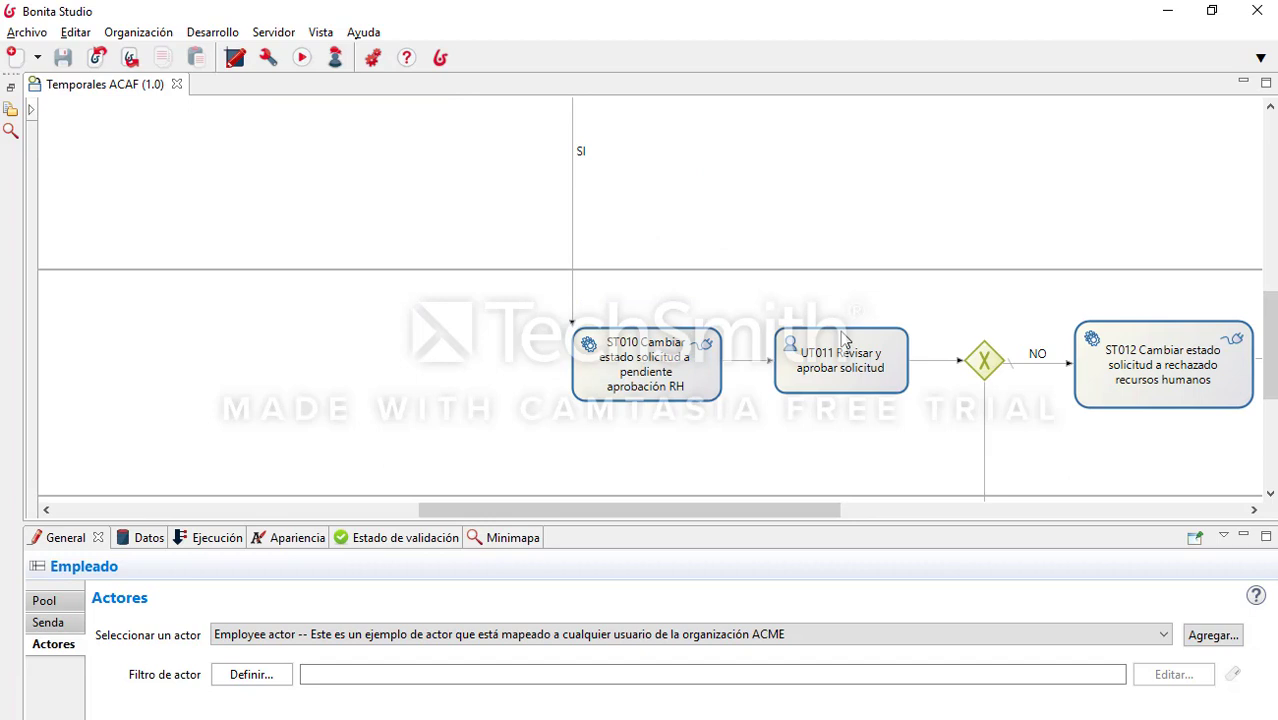
pyautogui.scroll(-6, 845, 343)
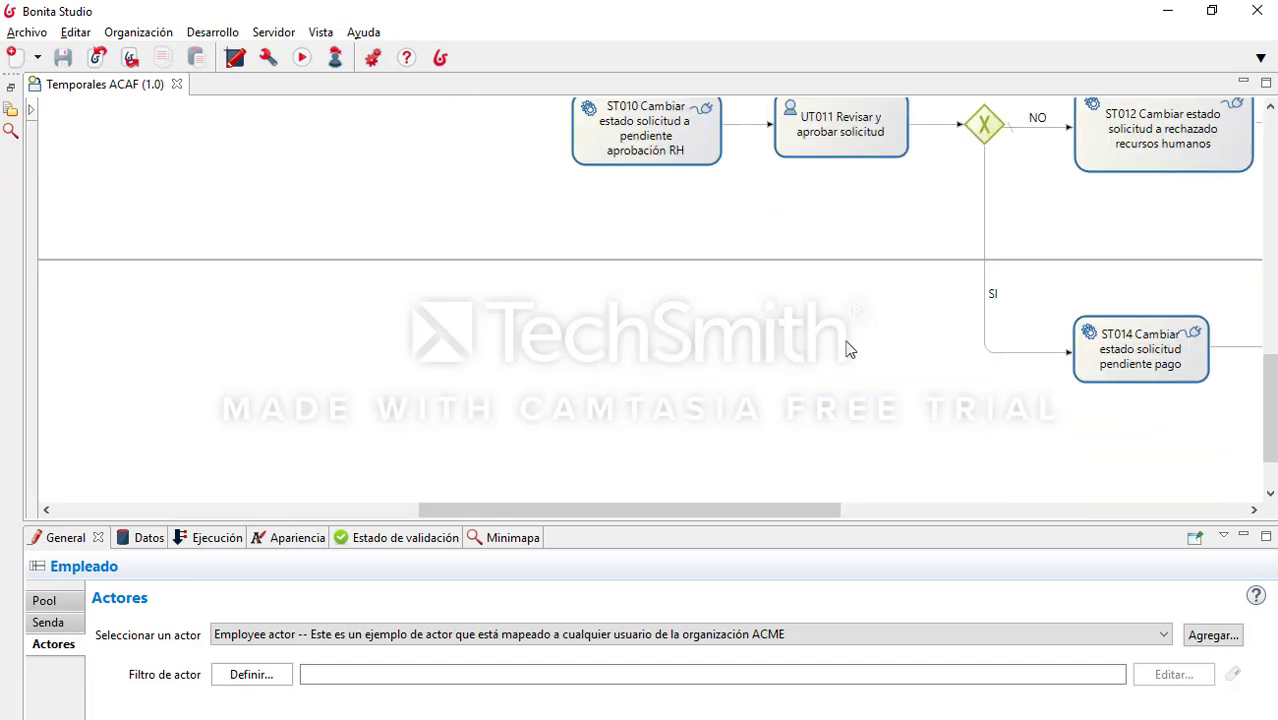
pyautogui.moveTo(753, 512); pyautogui.dragTo(907, 505)
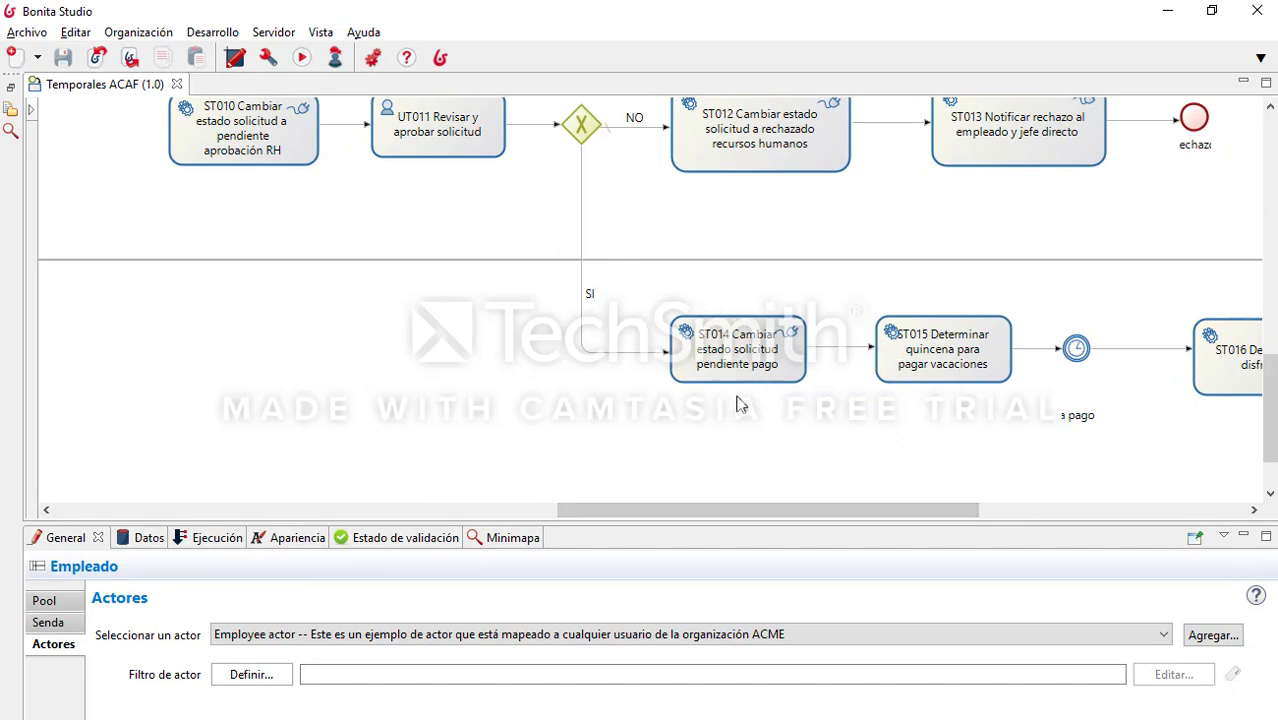
pyautogui.moveTo(888, 512); pyautogui.dragTo(976, 512)
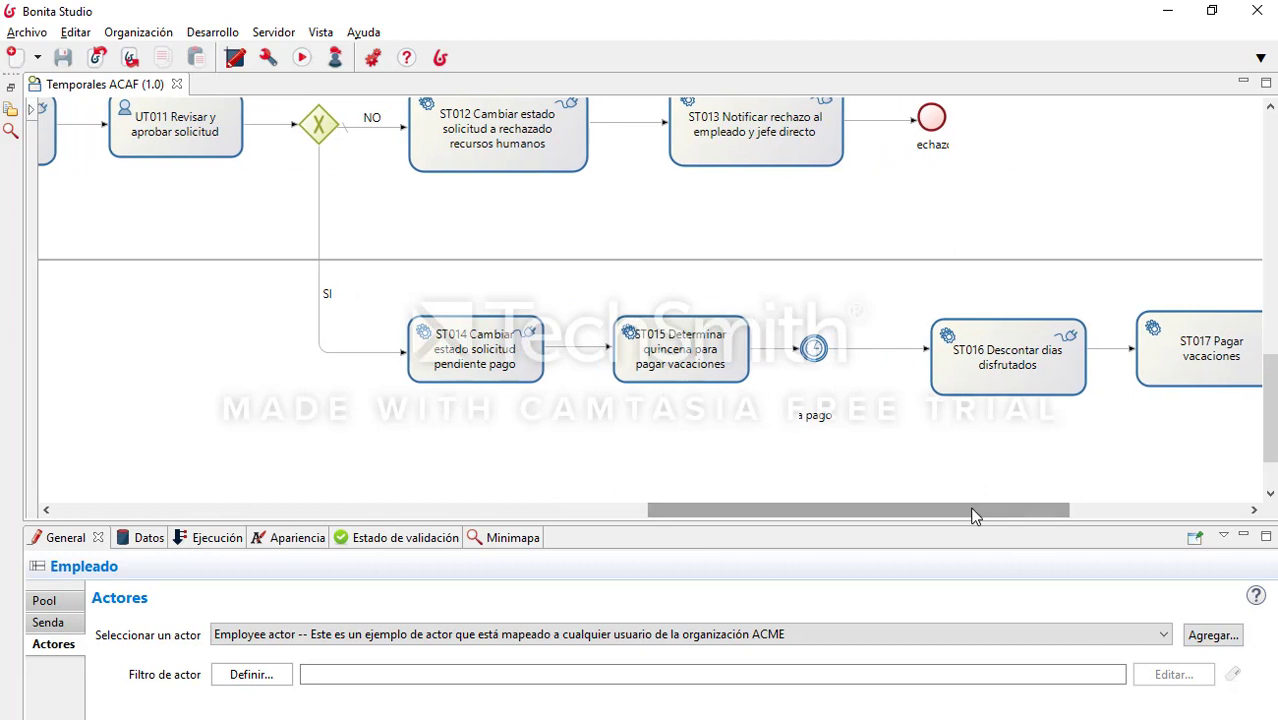
pyautogui.moveTo(953, 513); pyautogui.dragTo(975, 519)
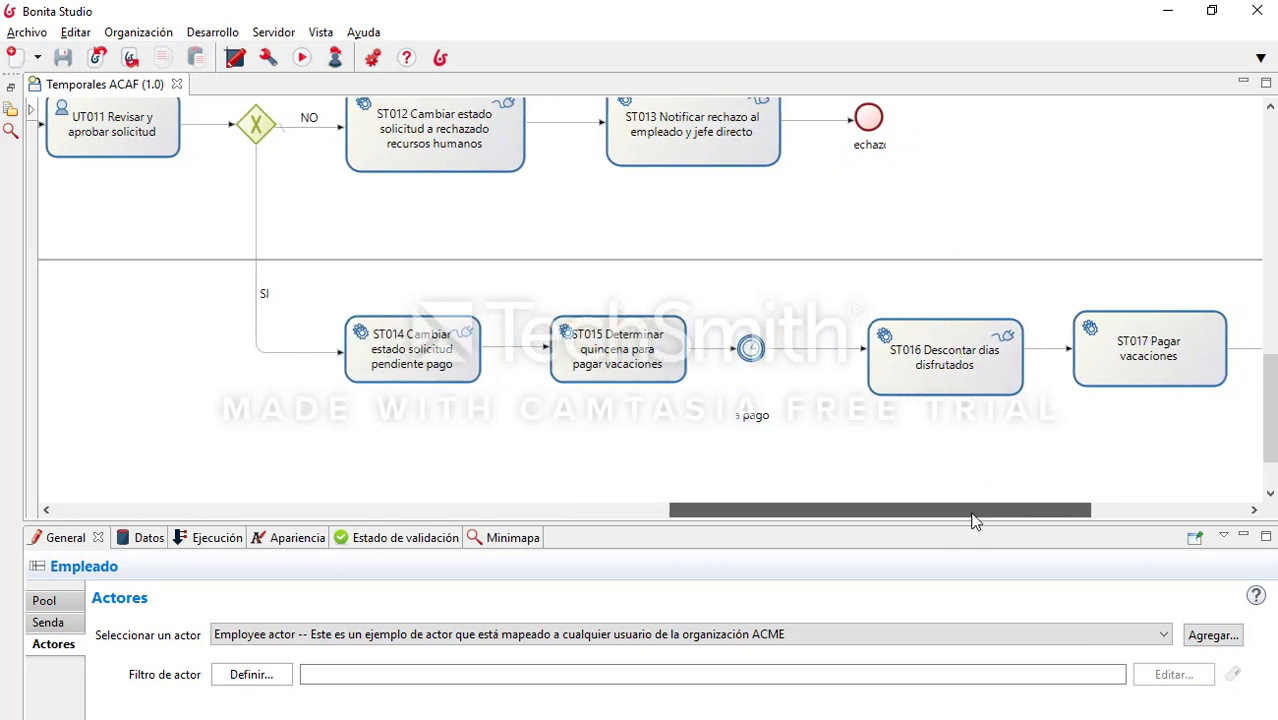
# Step: Inspect the timer event and ST016 task properties, then run the process to open its test form
pyautogui.click(751, 348)
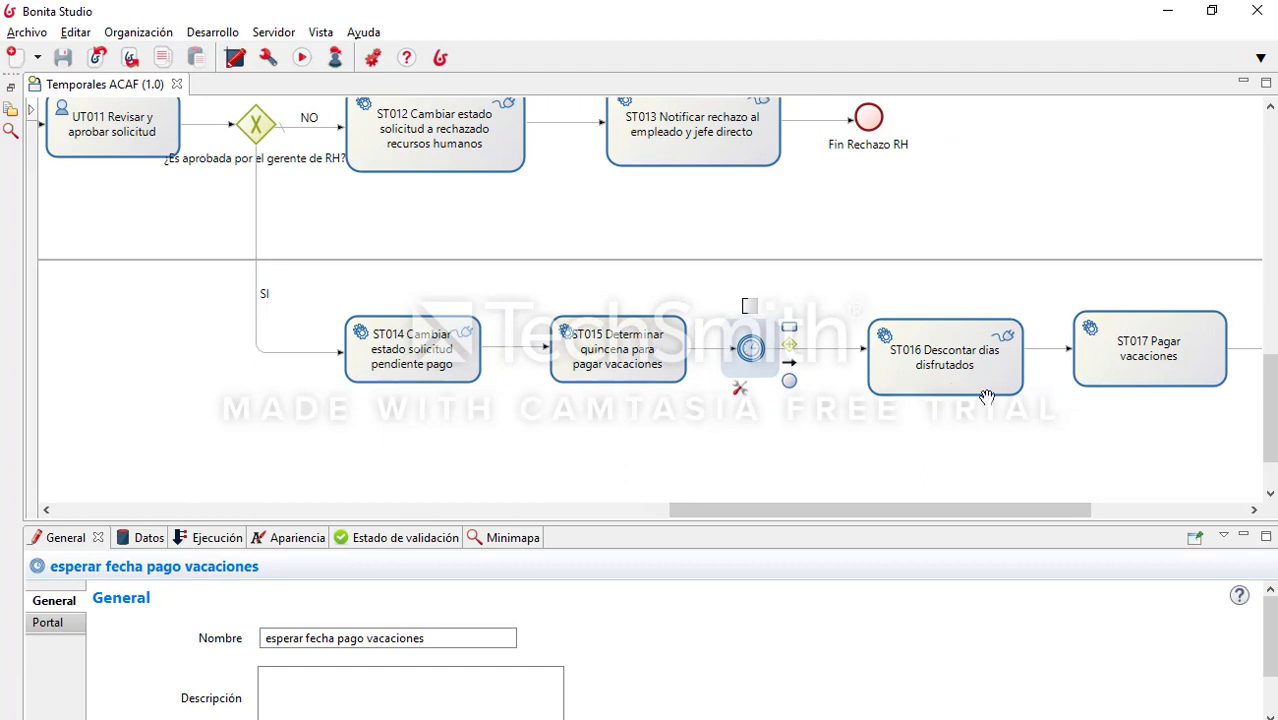
pyautogui.moveTo(1008, 503); pyautogui.dragTo(1113, 510)
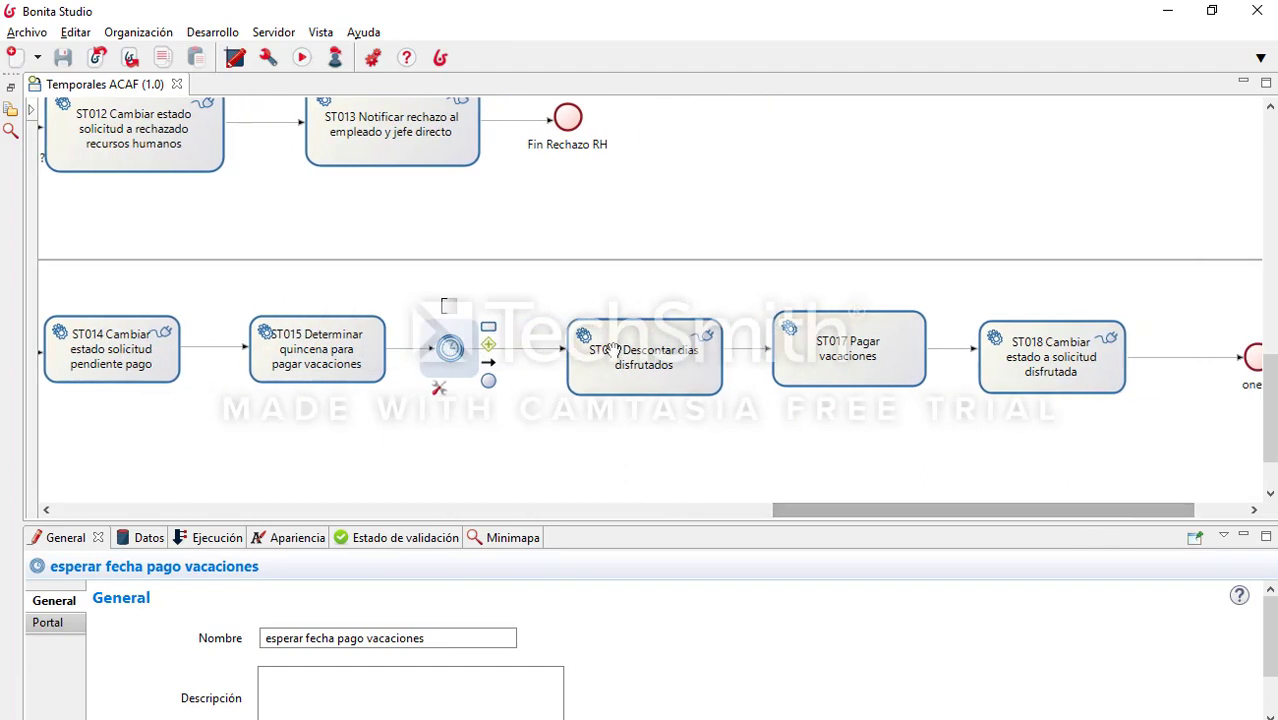
pyautogui.click(696, 388)
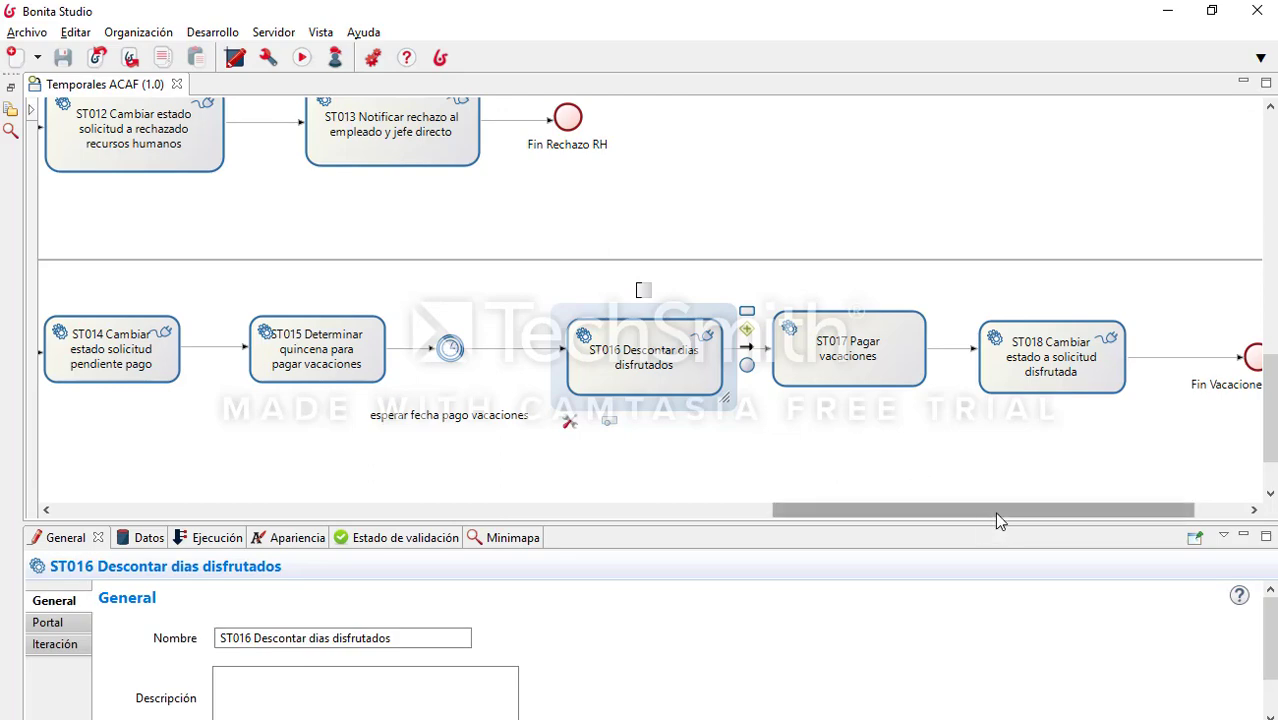
pyautogui.moveTo(994, 512); pyautogui.dragTo(165, 496)
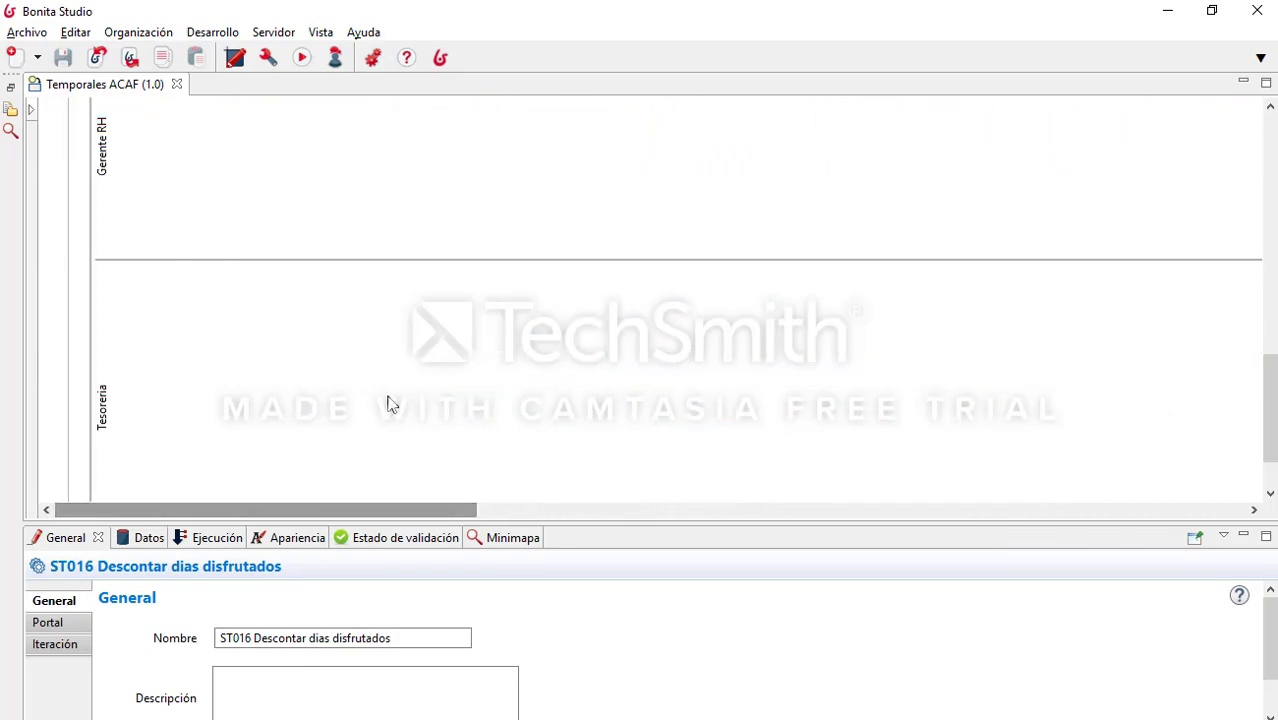
pyautogui.scroll(10, 388, 399)
pyautogui.scroll(3, 395, 396)
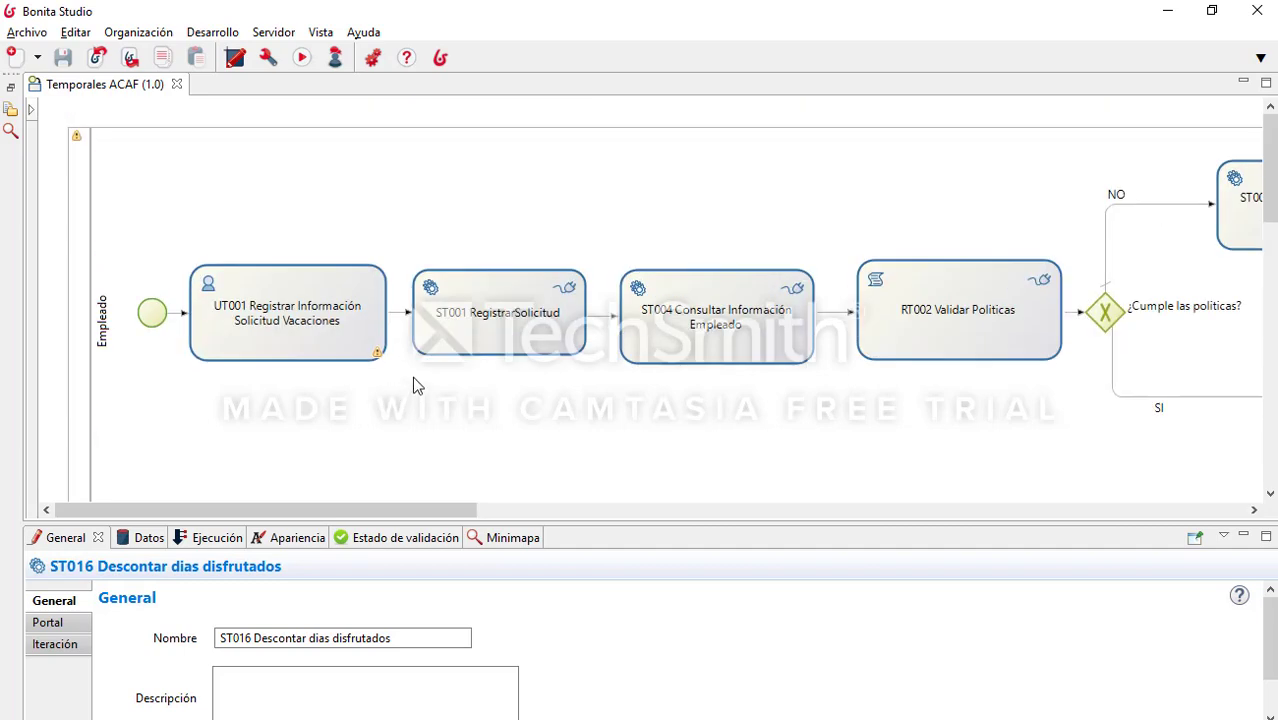
pyautogui.click(301, 60)
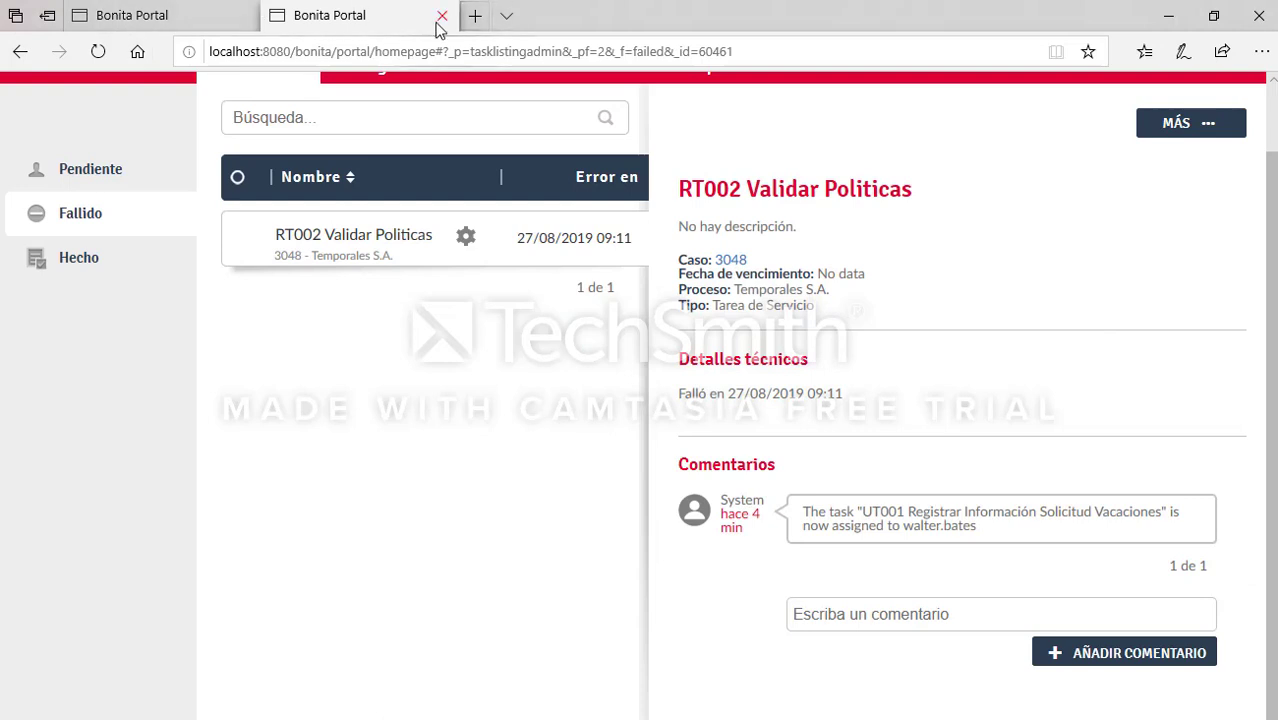
pyautogui.click(432, 17)
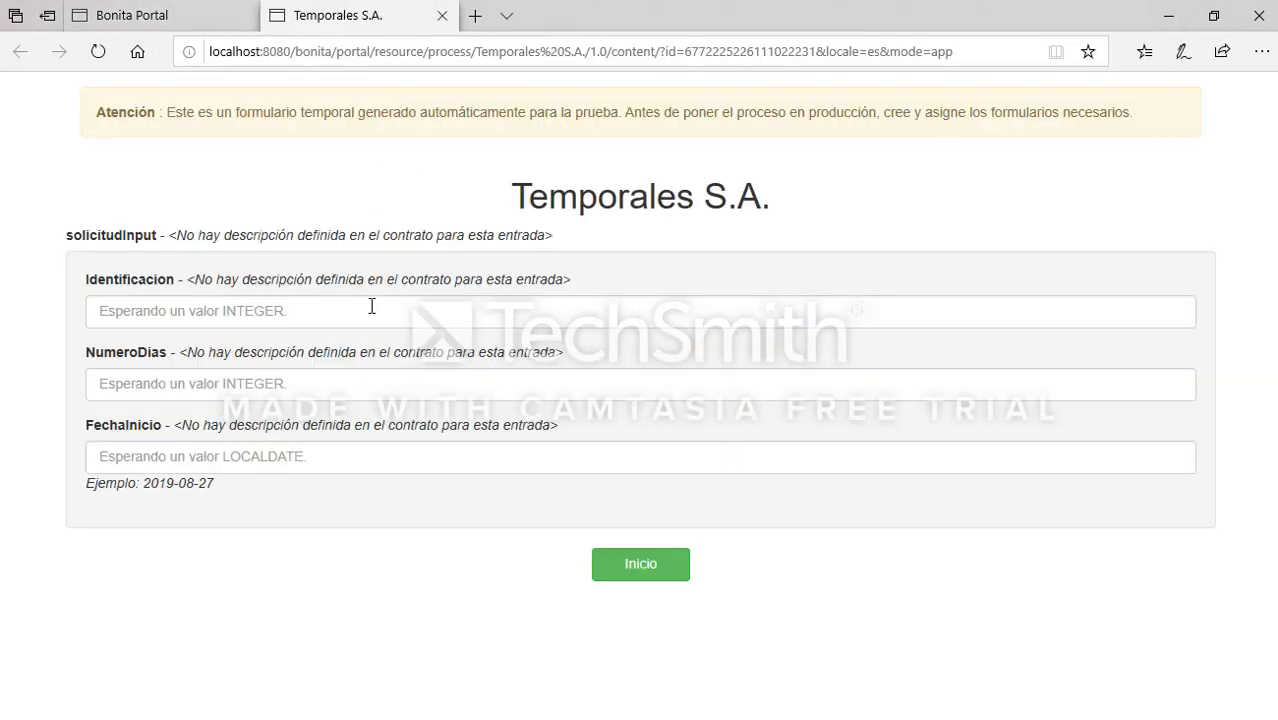
# Step: Submit a request for the employee's identification number, 7 days from 2019-09-09, then select task UT001
pyautogui.click(371, 307)
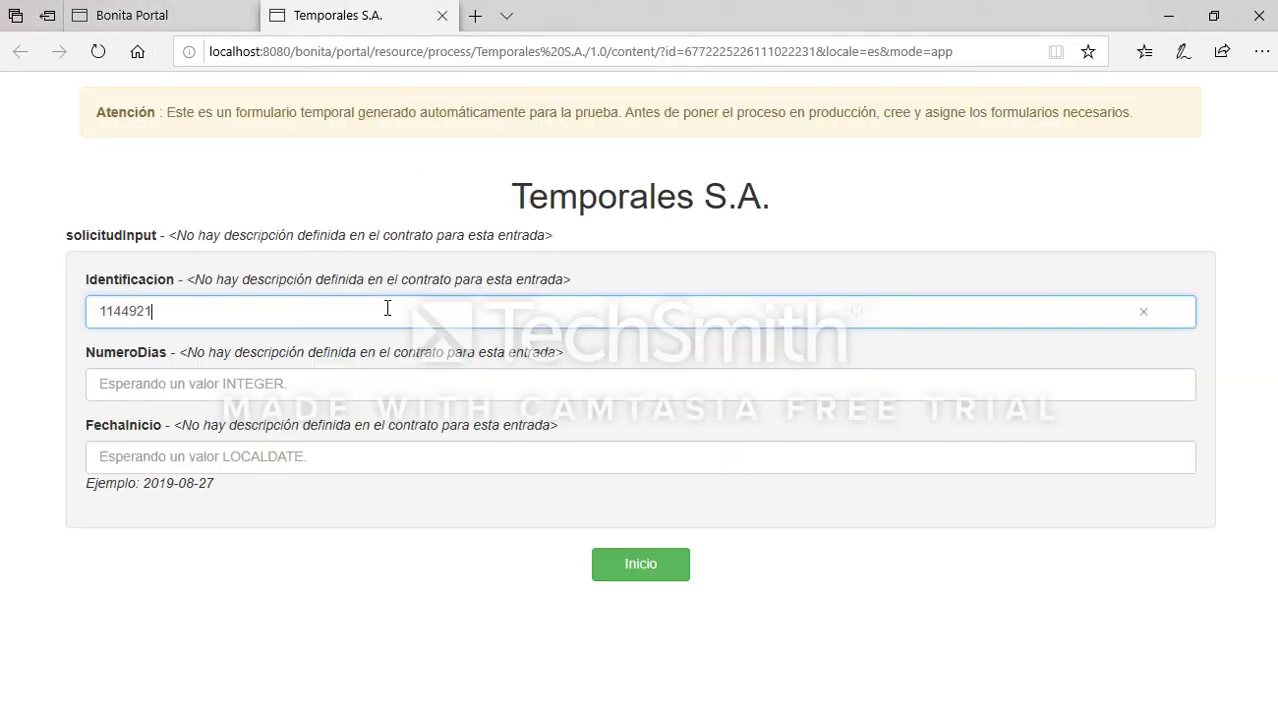
pyautogui.press('Tab')
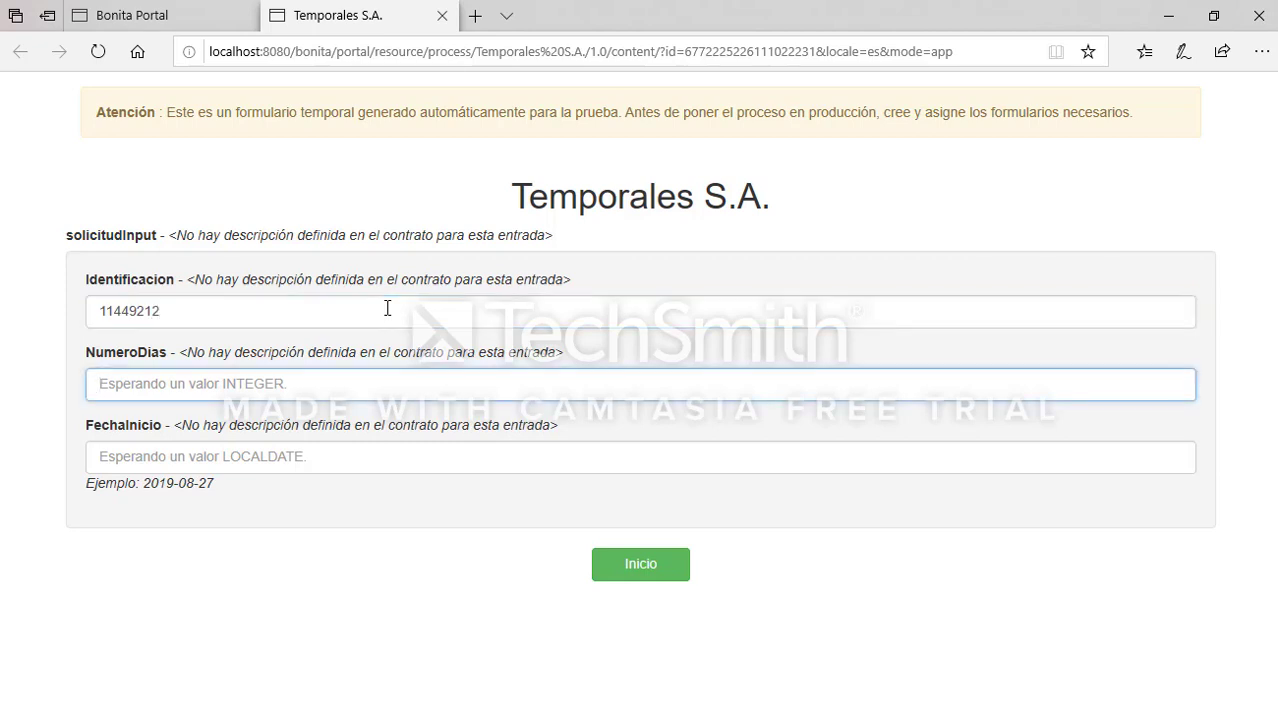
pyautogui.write('7')
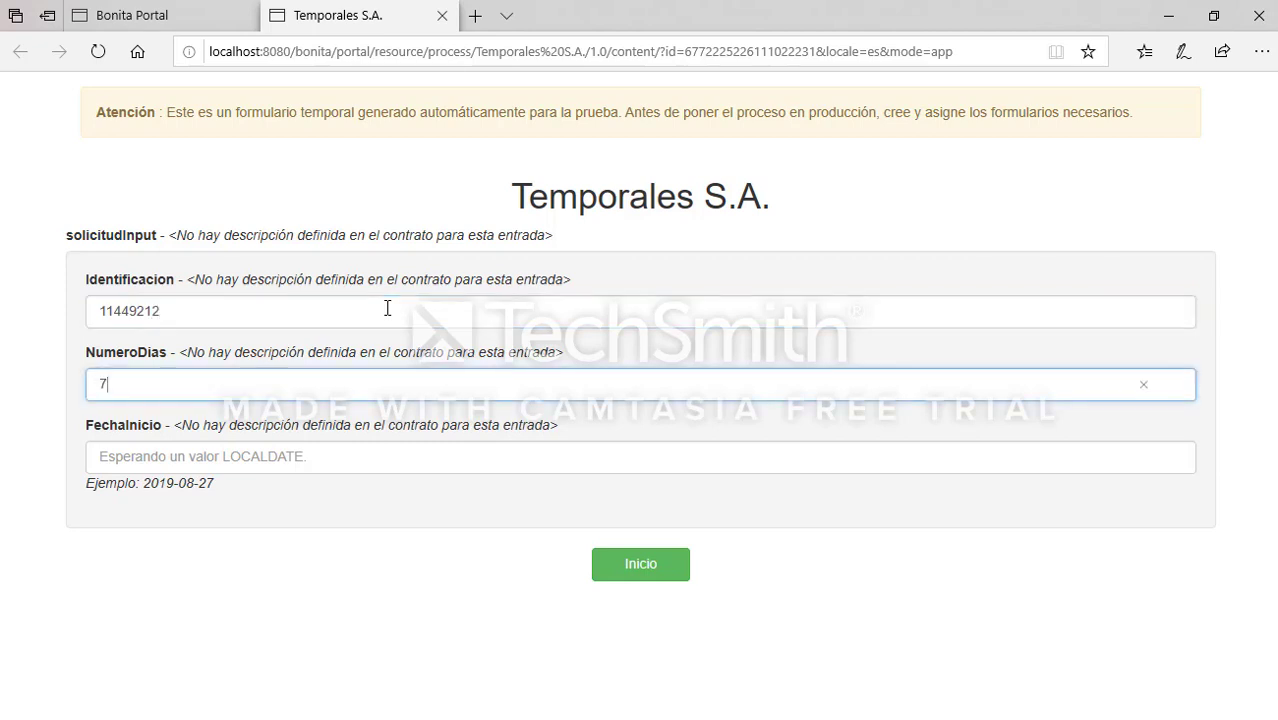
pyautogui.press('Tab')
pyautogui.write('2019')
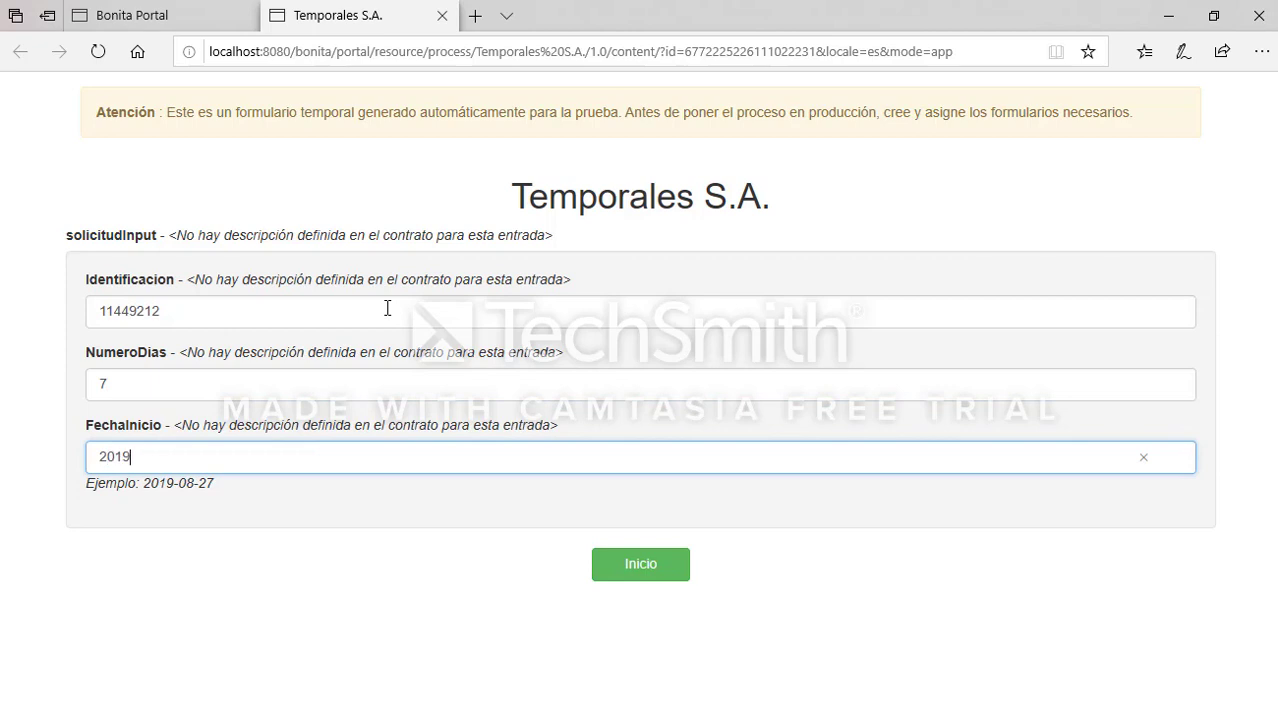
pyautogui.write('-09-09')
pyautogui.click(605, 560)
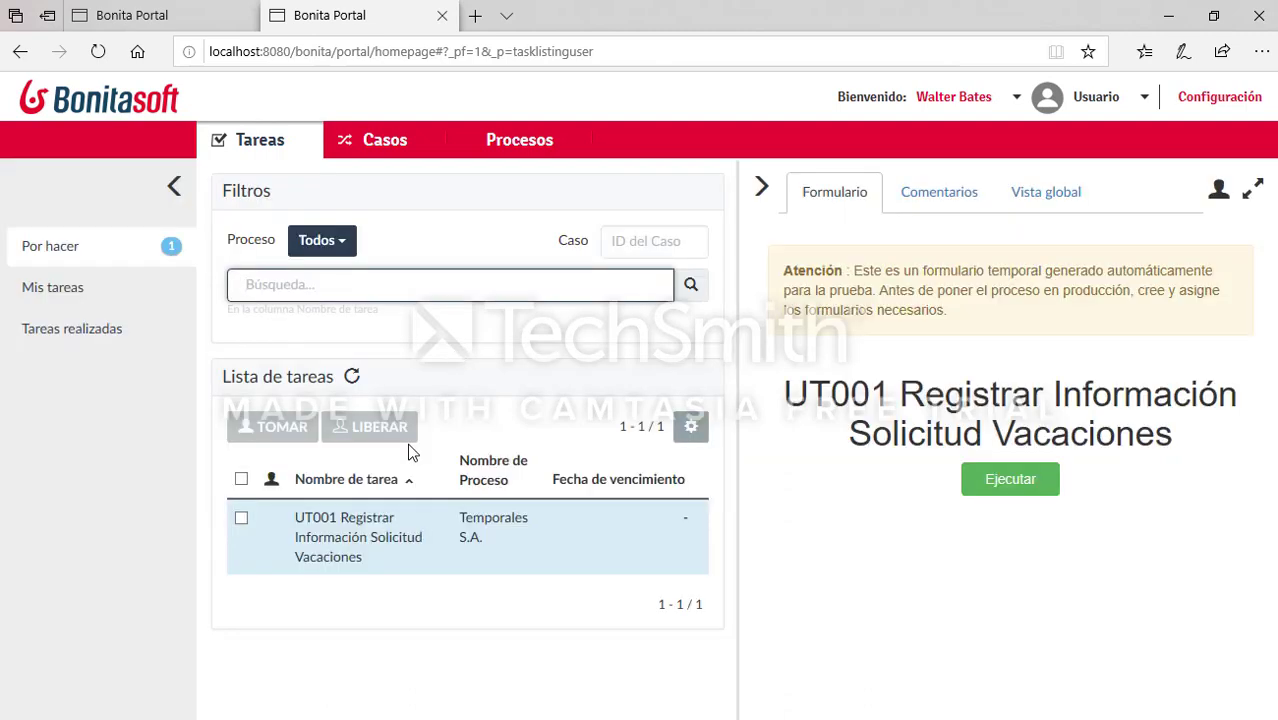
pyautogui.click(242, 478)
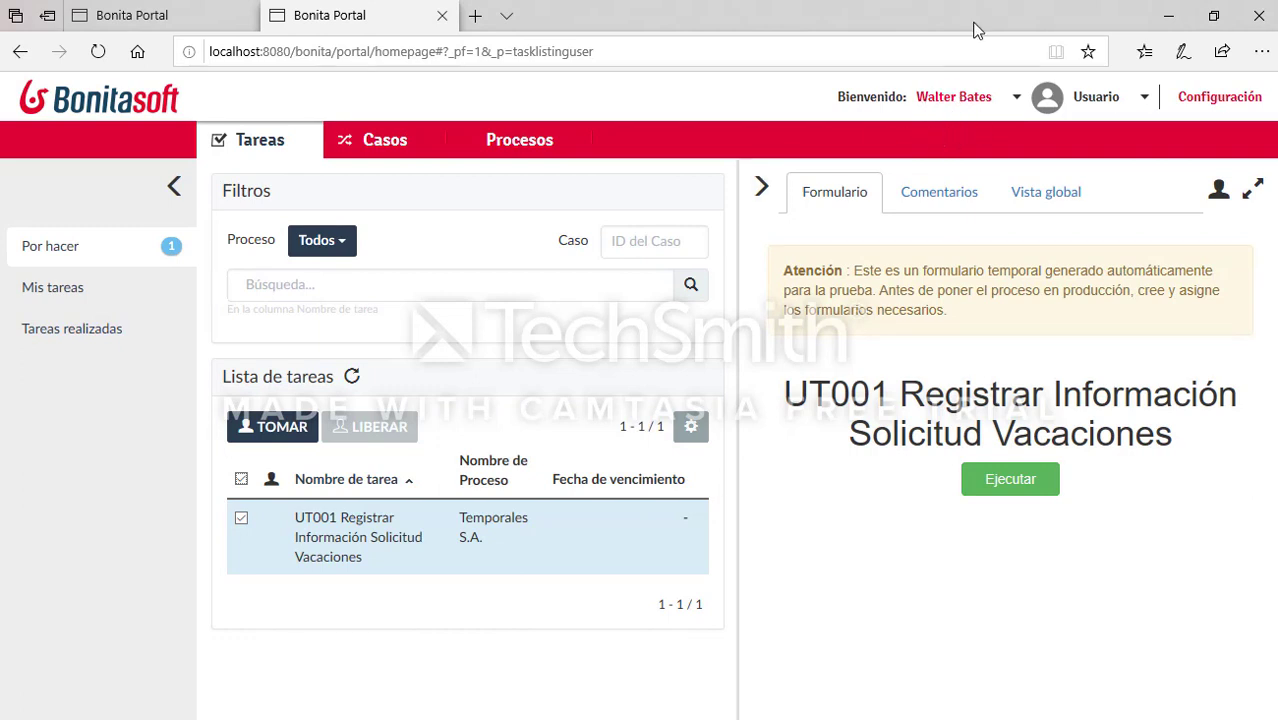
# Step: Check the notes in Notepad++, then execute the UT001 vacation request registration form
pyautogui.click(160, 719)
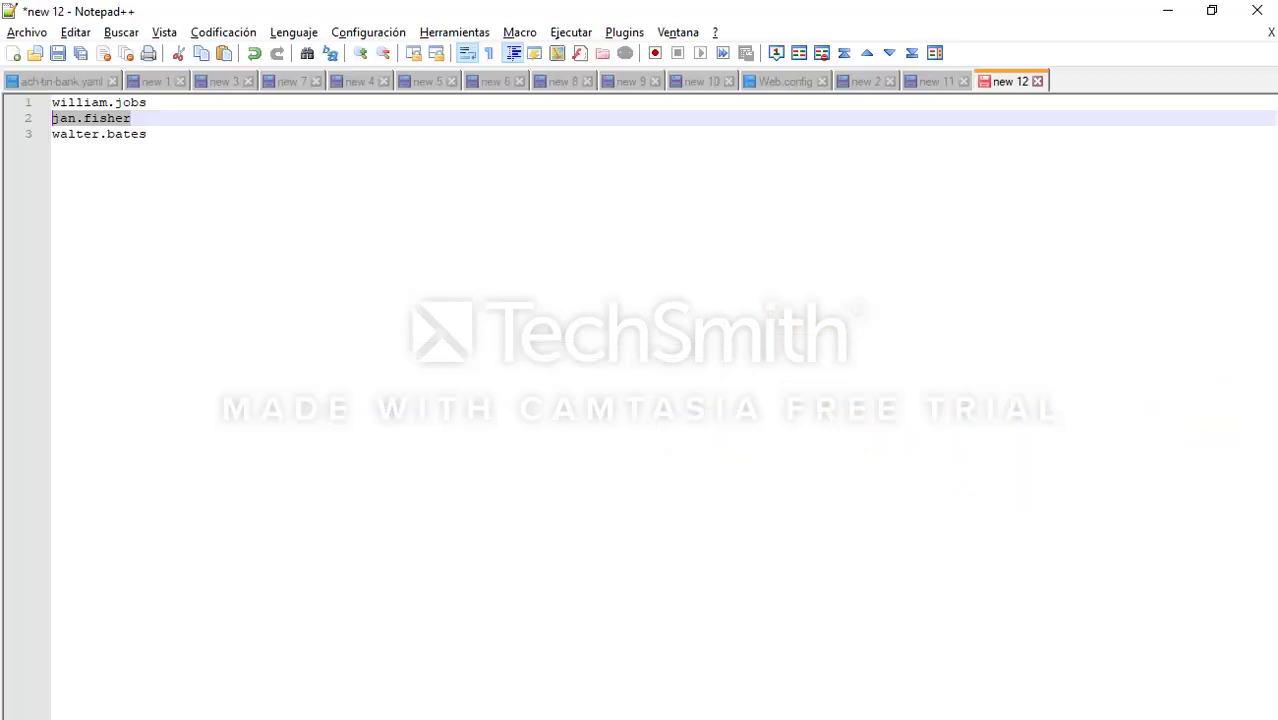
pyautogui.moveTo(274, 160); pyautogui.dragTo(50, 102)
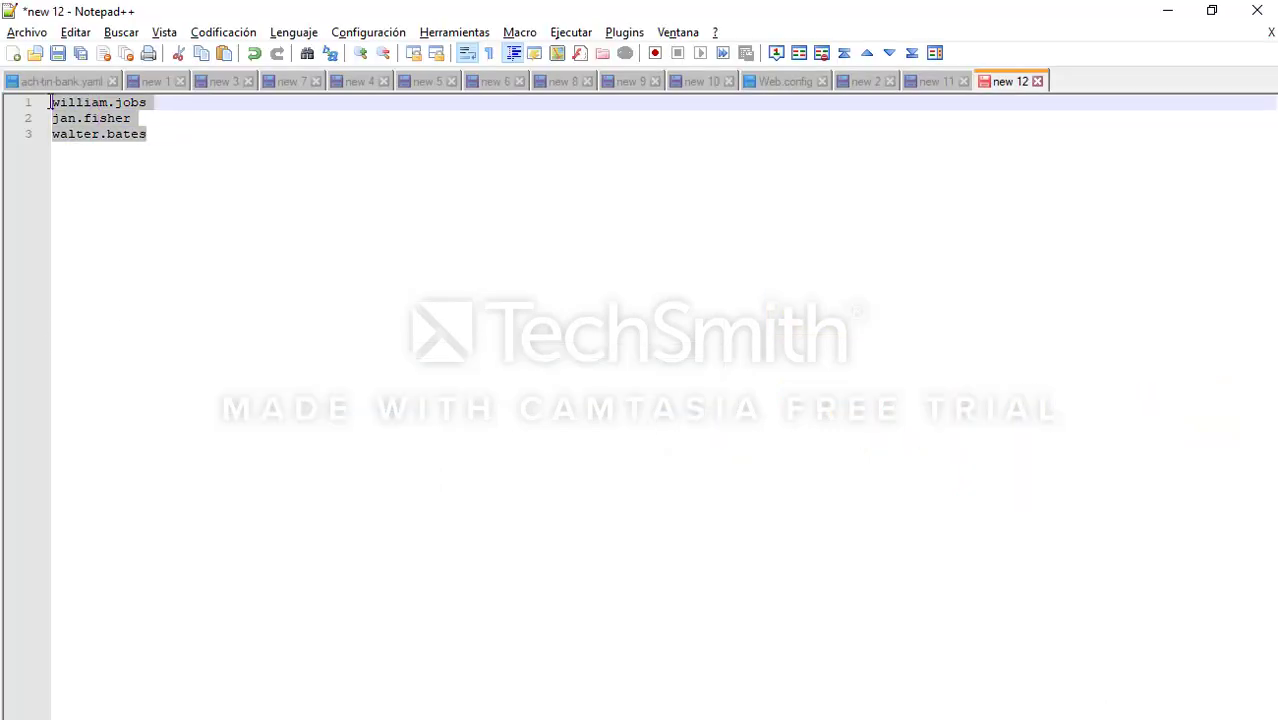
pyautogui.click(603, 238)
pyautogui.click(1166, 11)
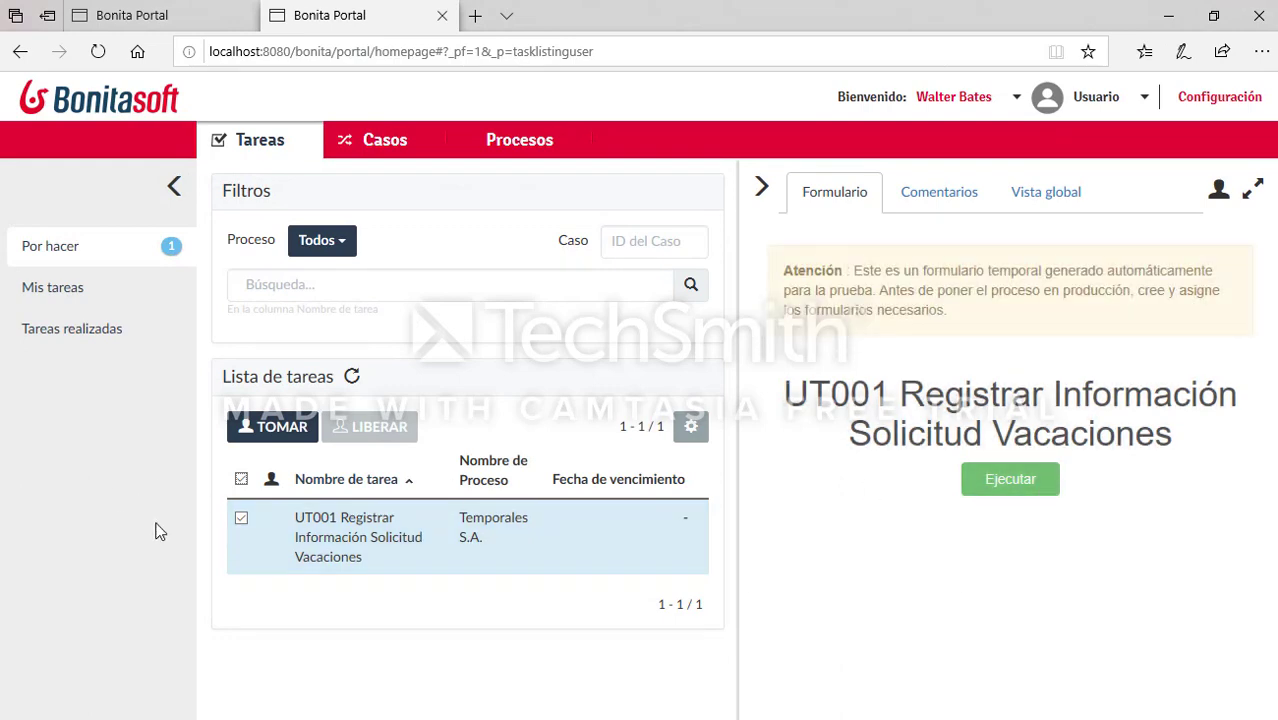
pyautogui.click(995, 485)
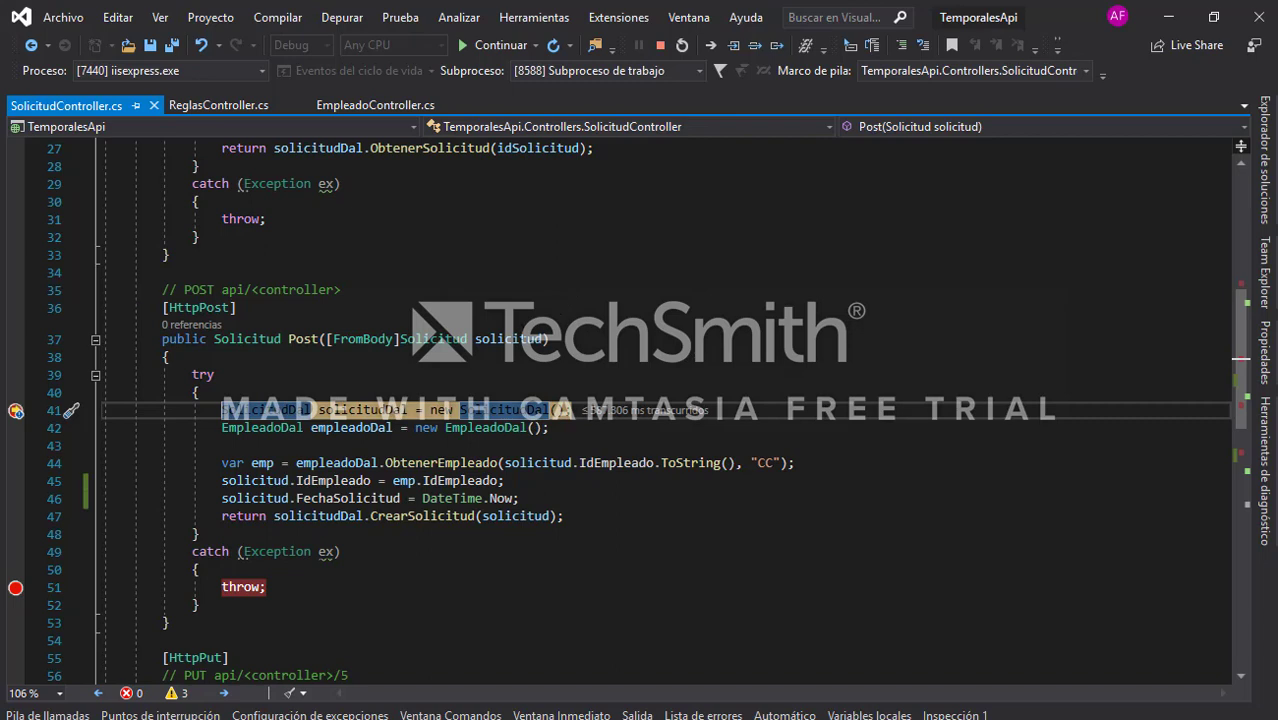
# Step: Inspect the request values at the Post breakpoint and continue through the Empleado breakpoint
pyautogui.moveTo(525, 355)
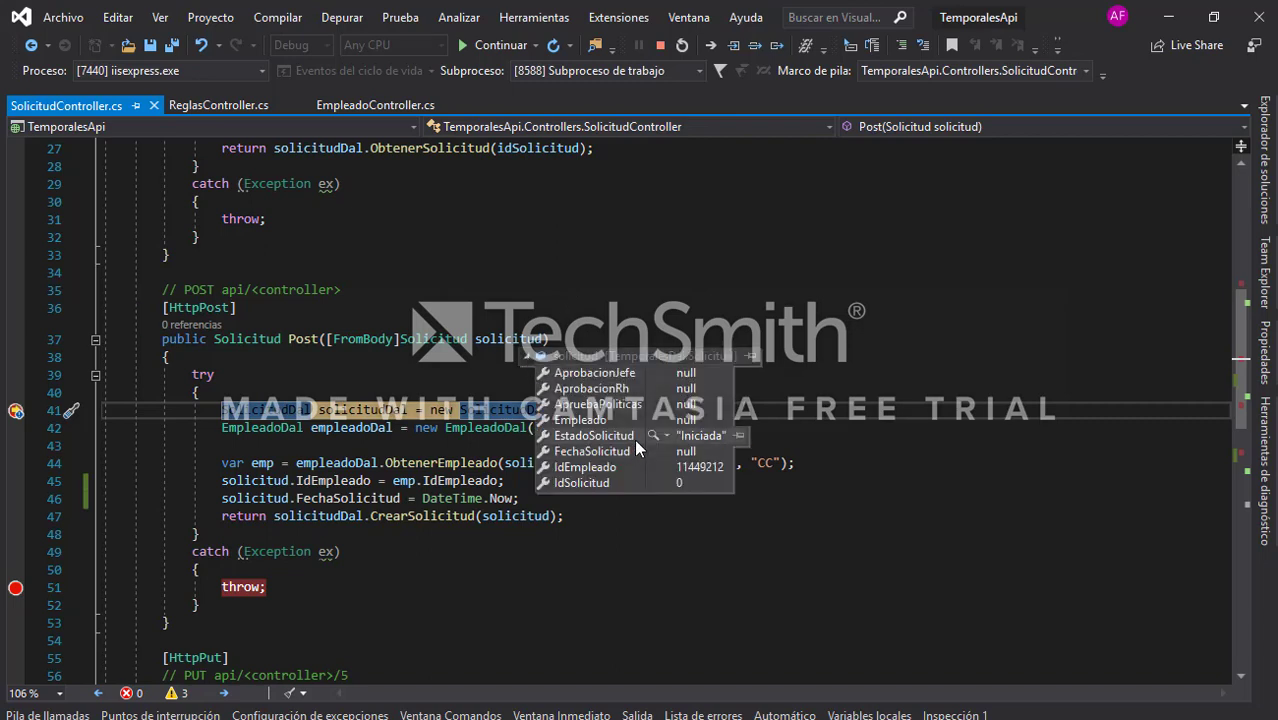
pyautogui.click(1005, 397)
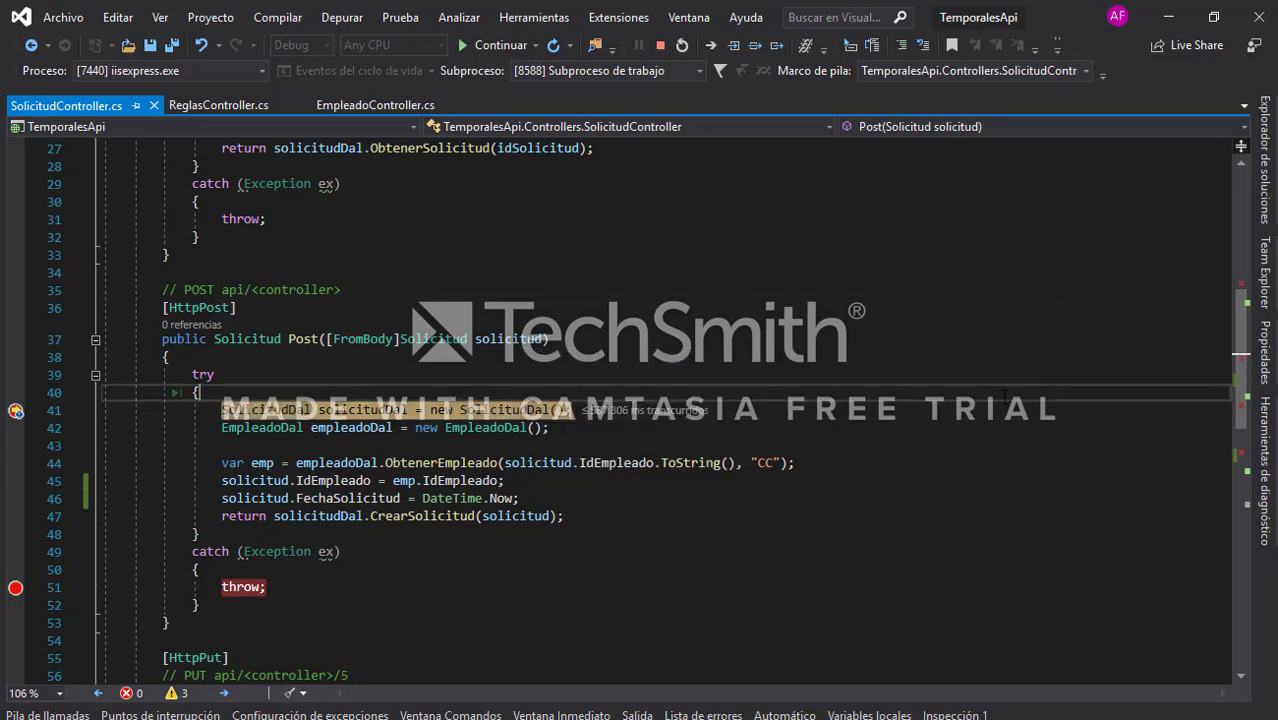
pyautogui.press('F5')
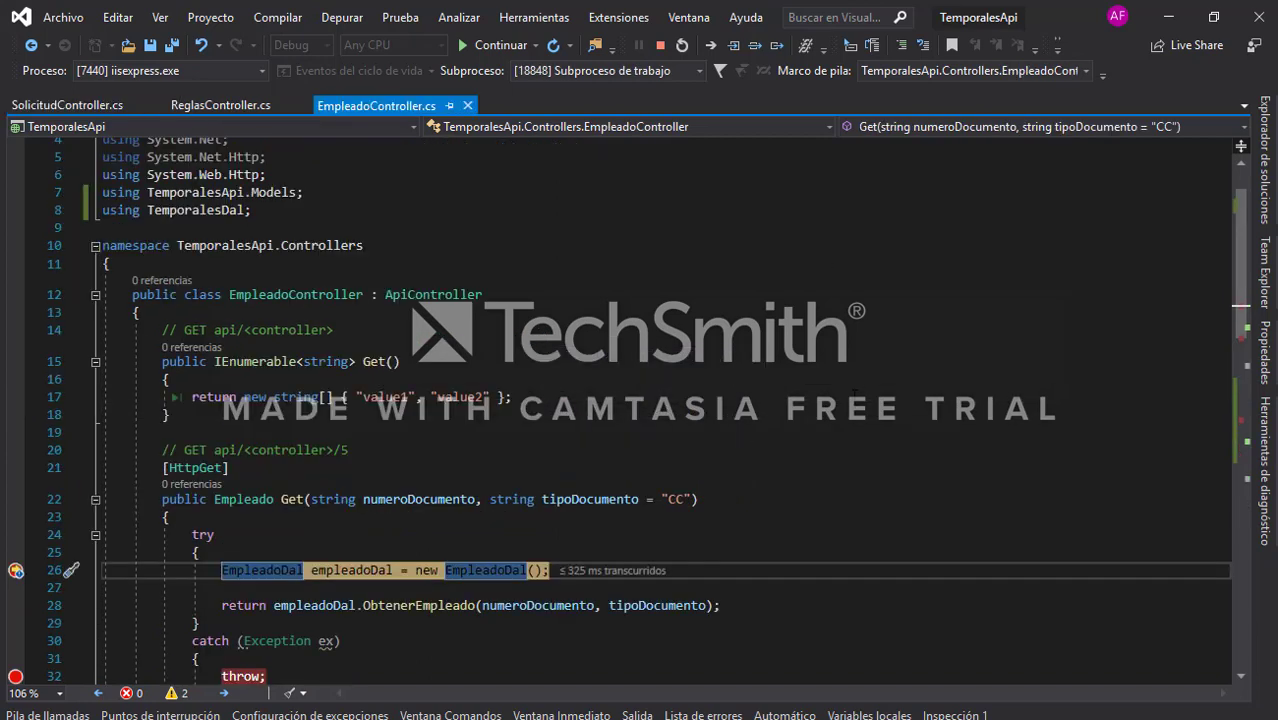
pyautogui.hotkey('alt', 'Tab')
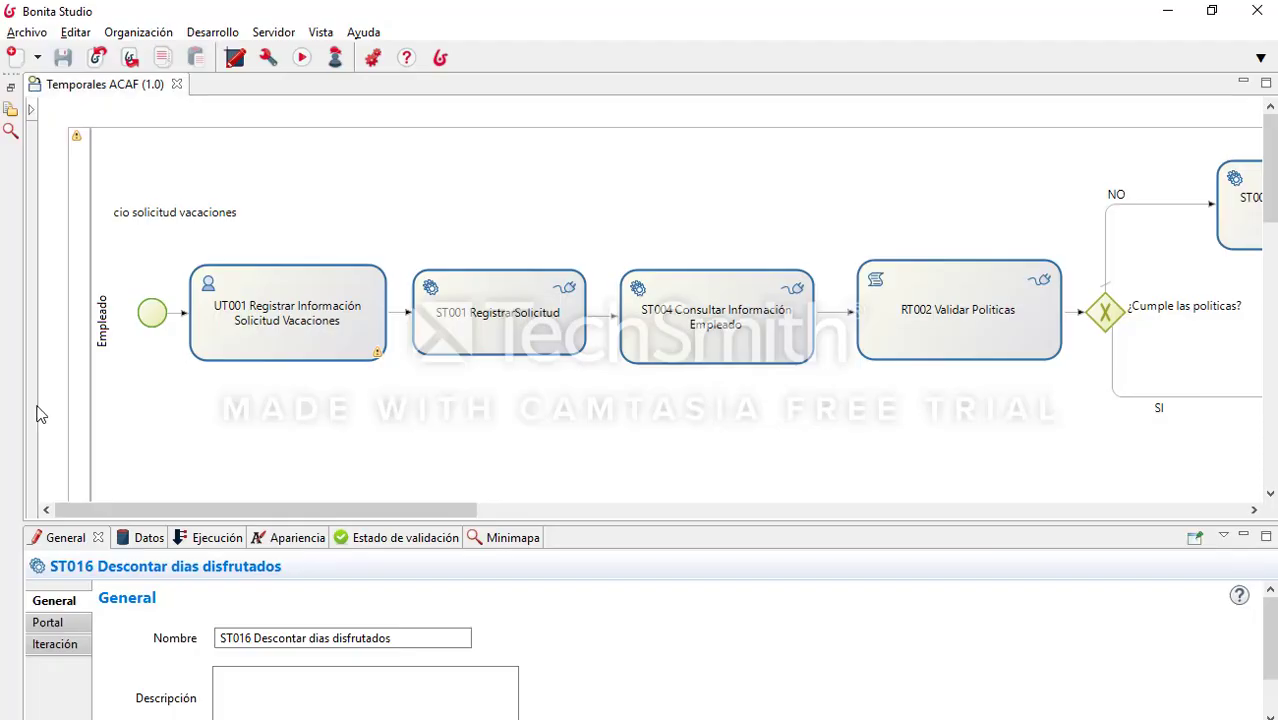
pyautogui.click(1167, 11)
pyautogui.scroll(-3, 734, 511)
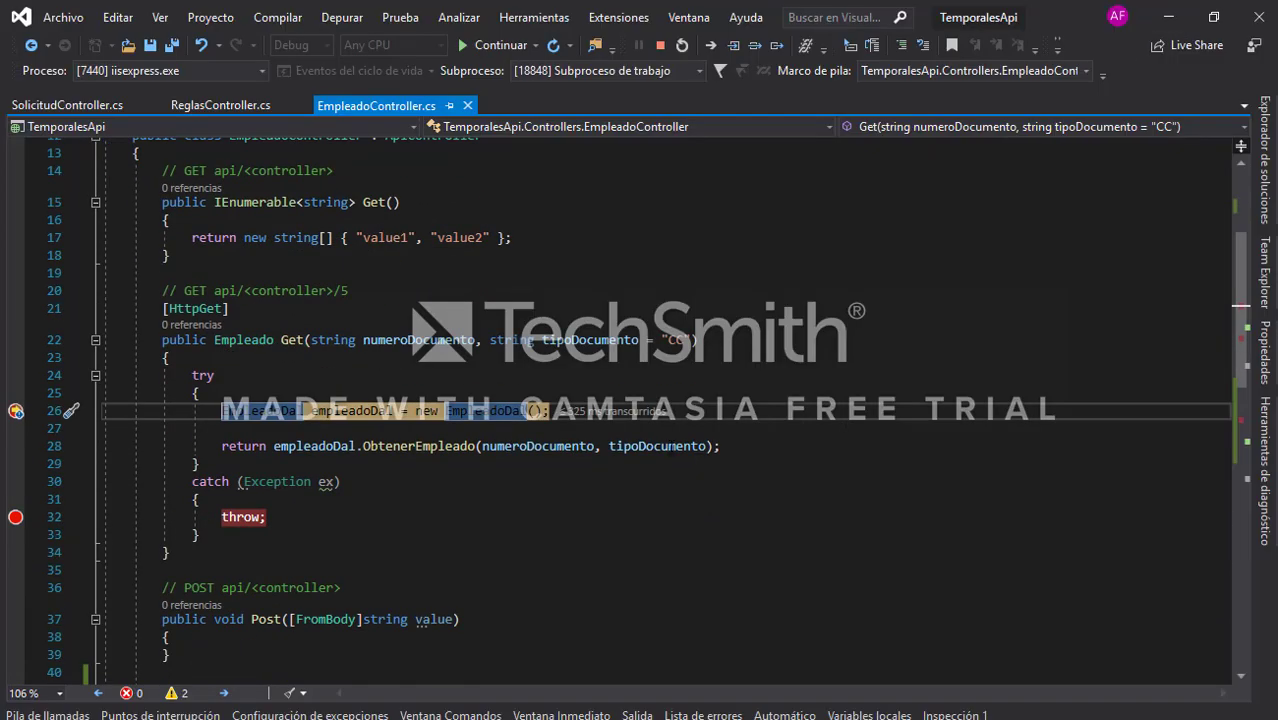
pyautogui.press('F5')
pyautogui.scroll(-3, 622, 445)
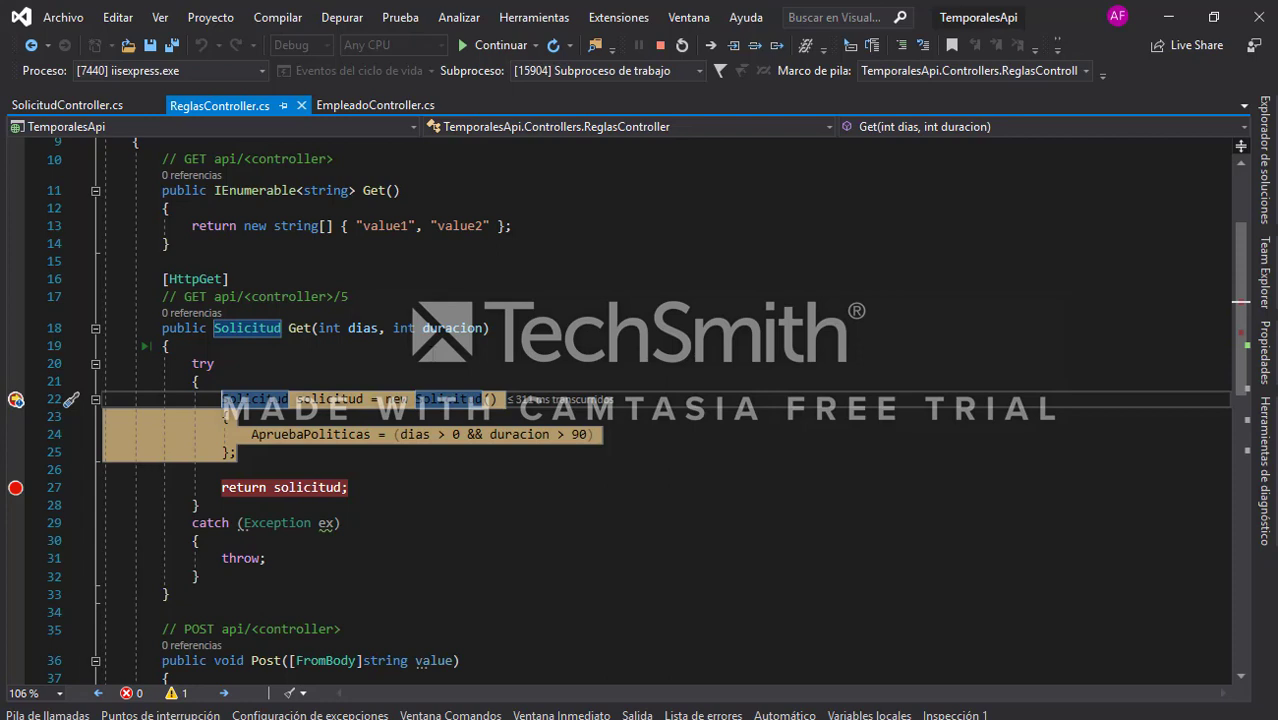
# Step: At the Reglas breakpoint, confirm the employee's Duracion of 91 in SSMS and step past the policy check
pyautogui.moveTo(418, 434)
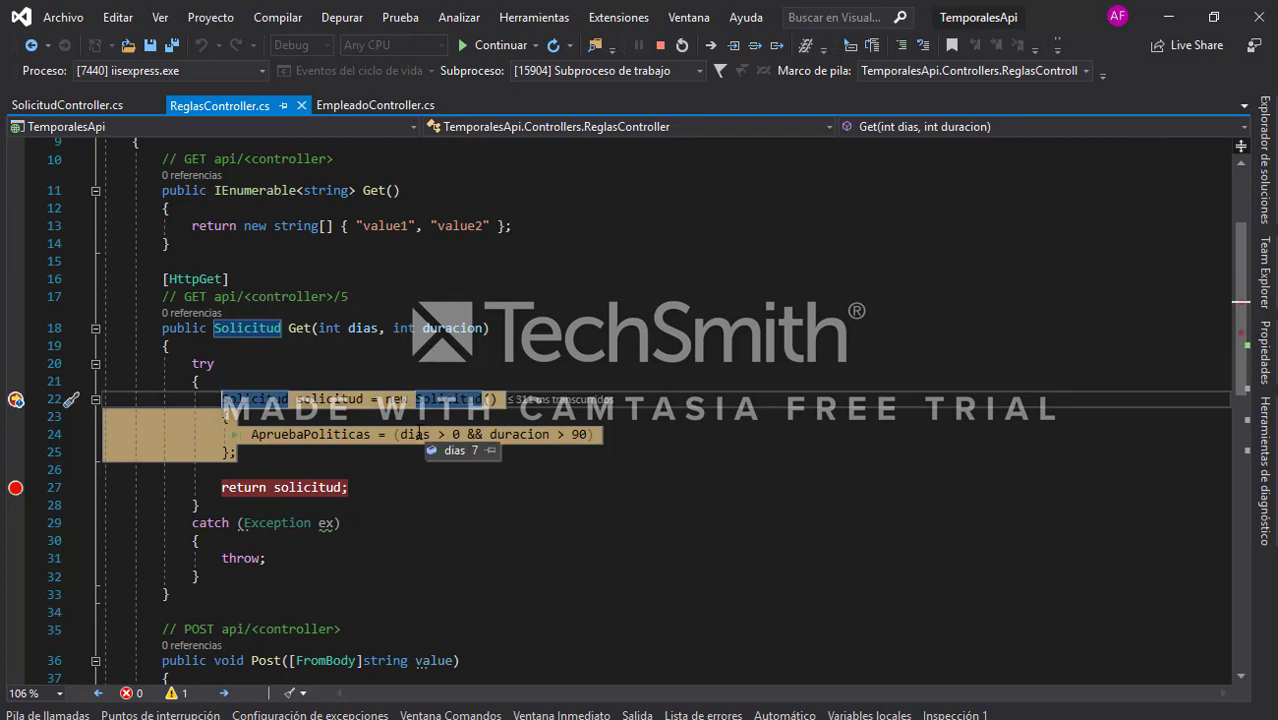
pyautogui.moveTo(527, 434)
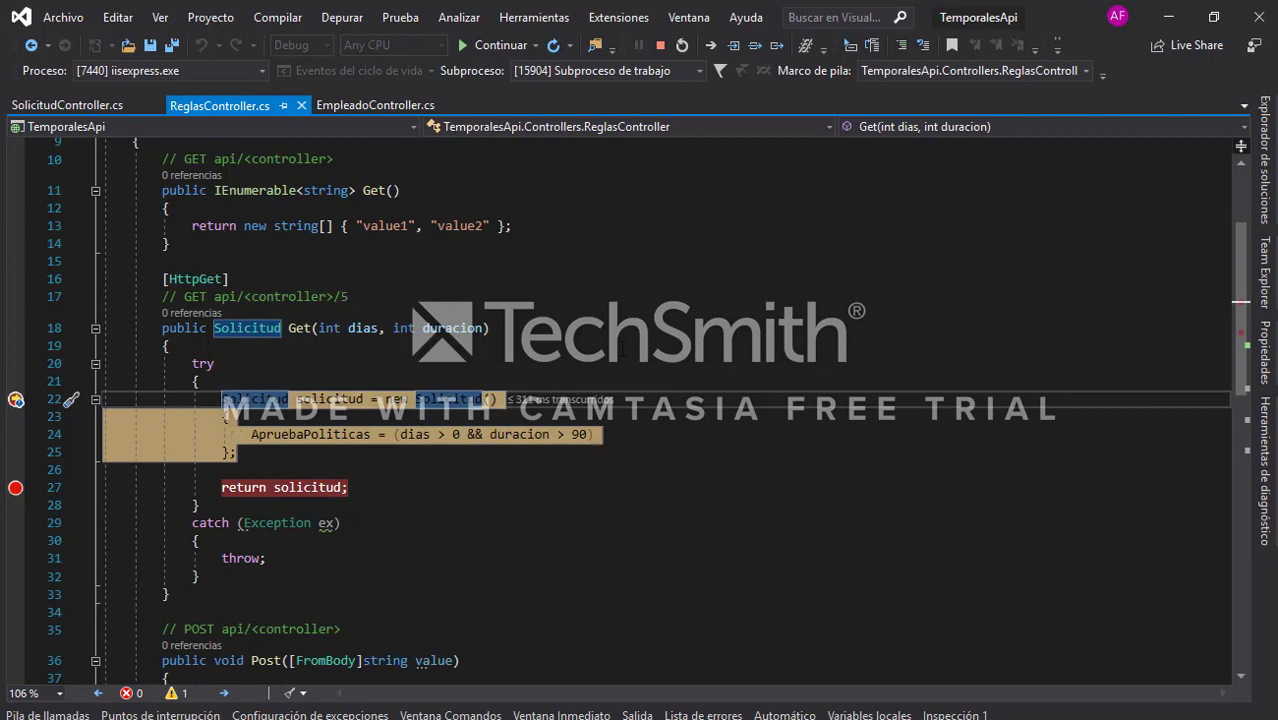
pyautogui.hotkey('alt', 'Tab')
pyautogui.click(980, 484)
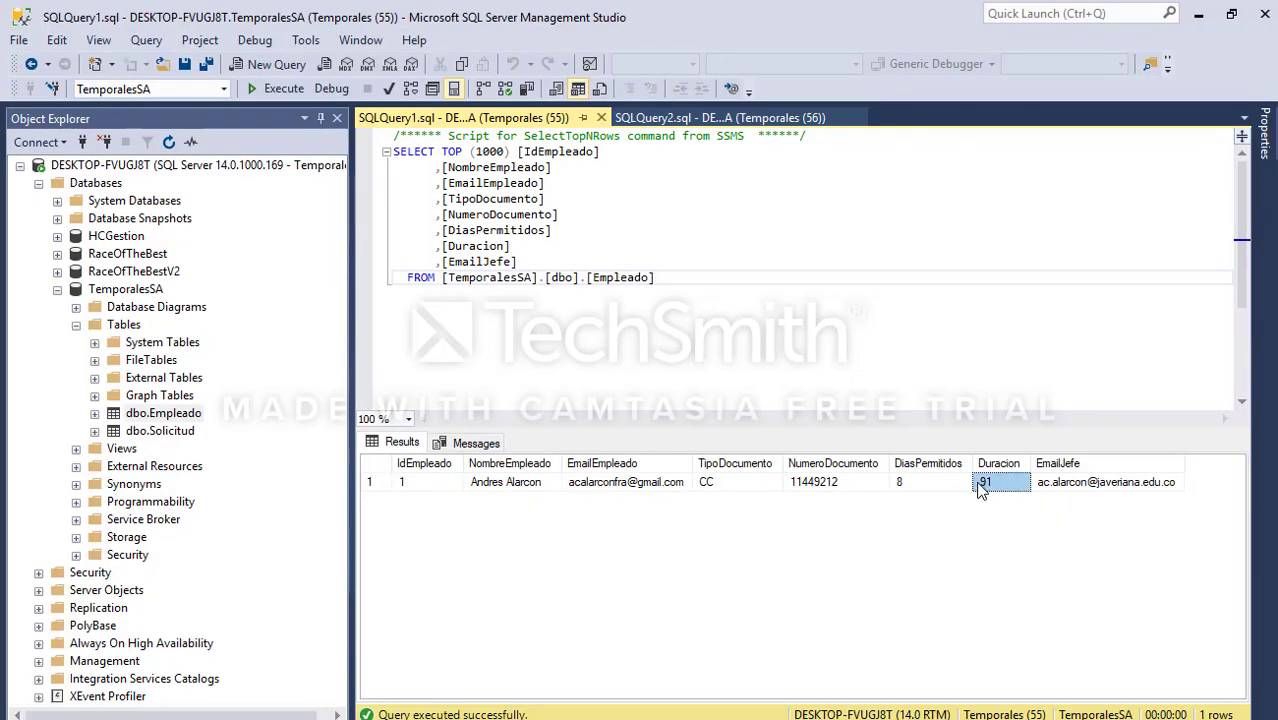
pyautogui.click(1198, 14)
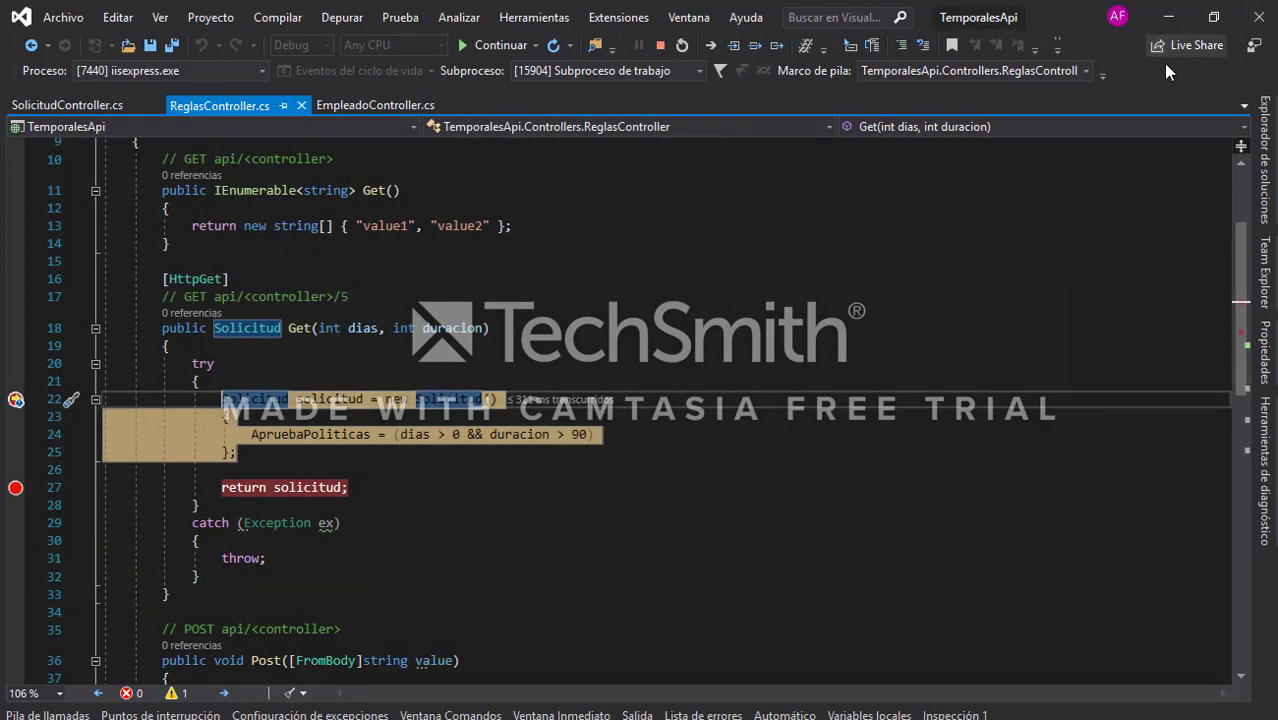
pyautogui.click(481, 474)
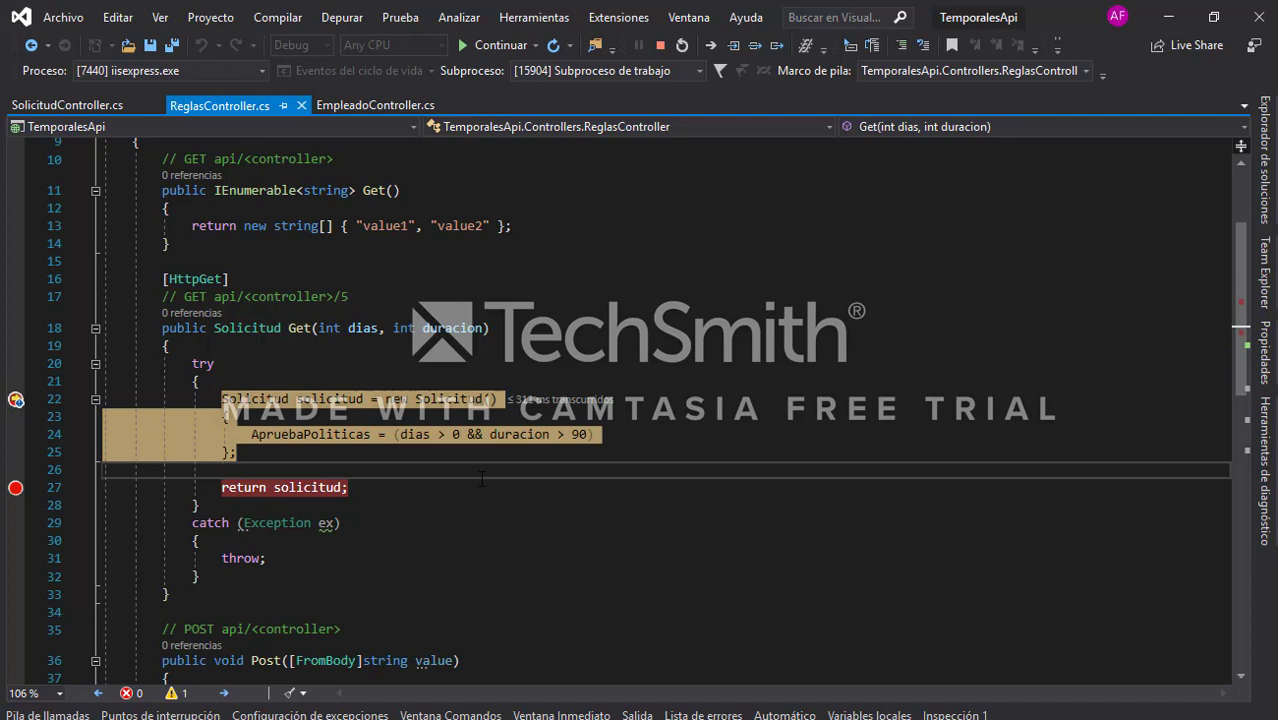
pyautogui.press('F10')
pyautogui.press('F5')
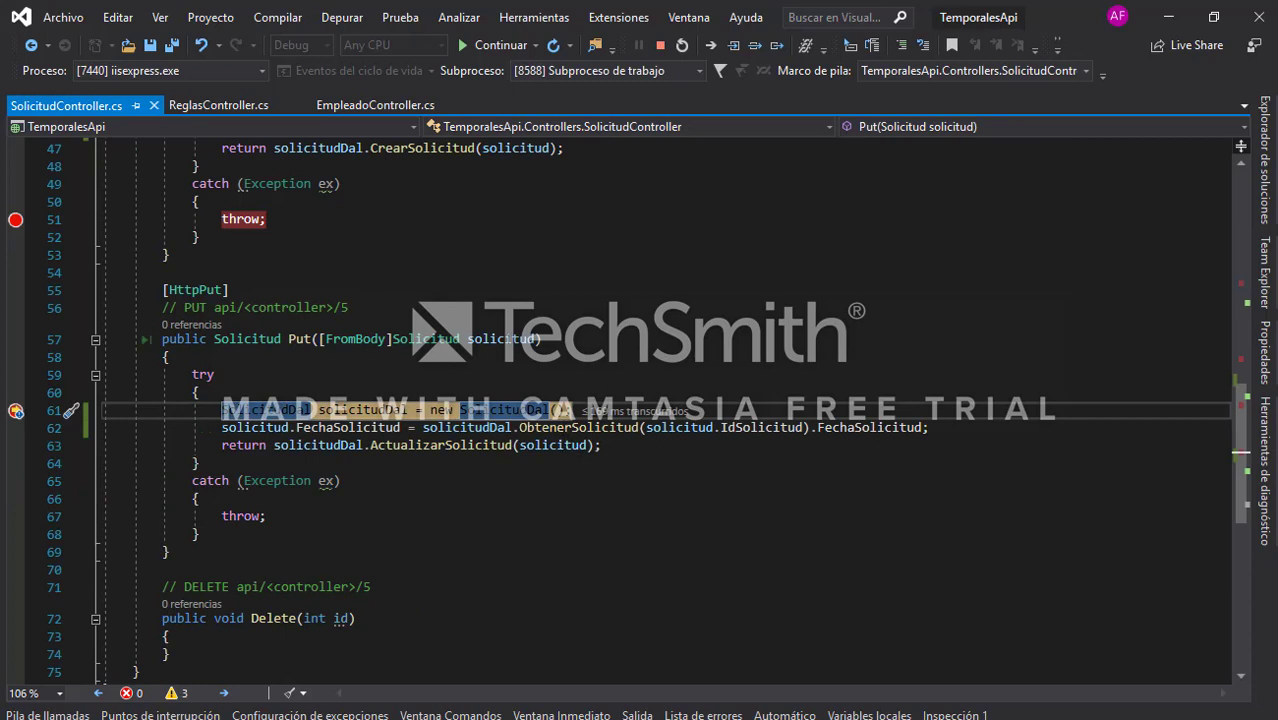
# Step: Inspect request 69 in state Pendiente Jefe at the Put breakpoint, then let execution finish
pyautogui.moveTo(516, 354)
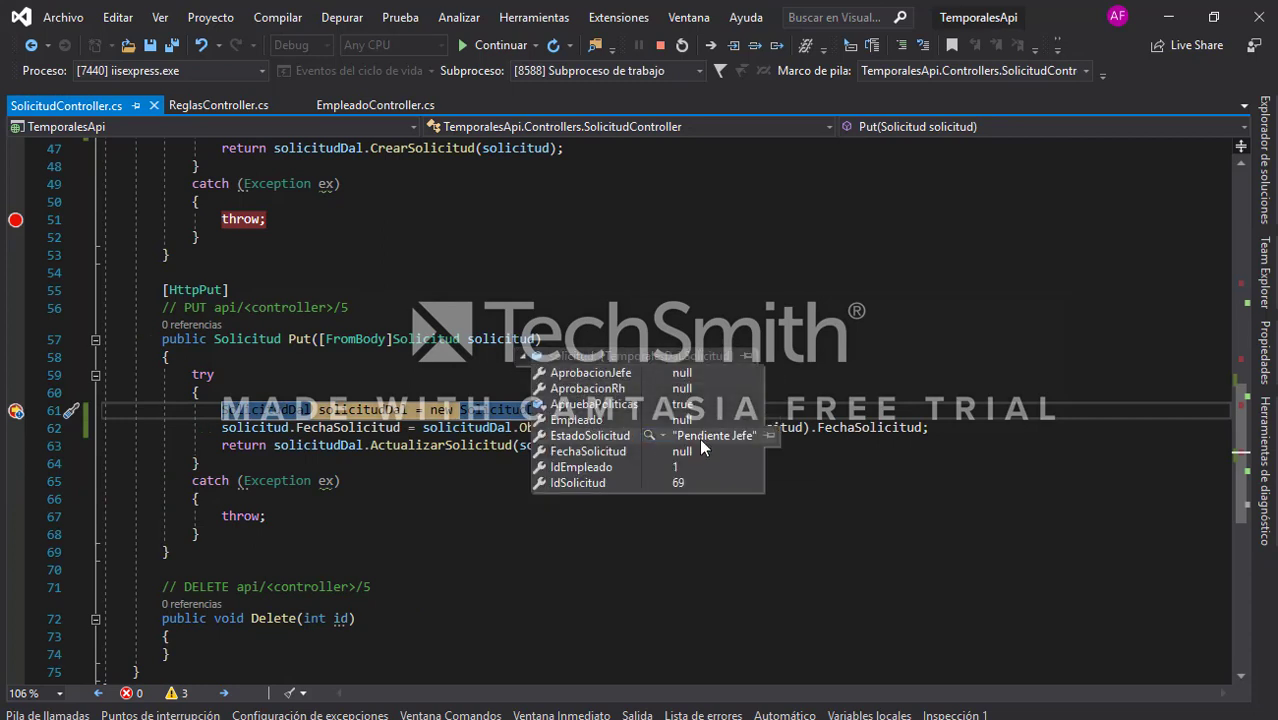
pyautogui.click(889, 302)
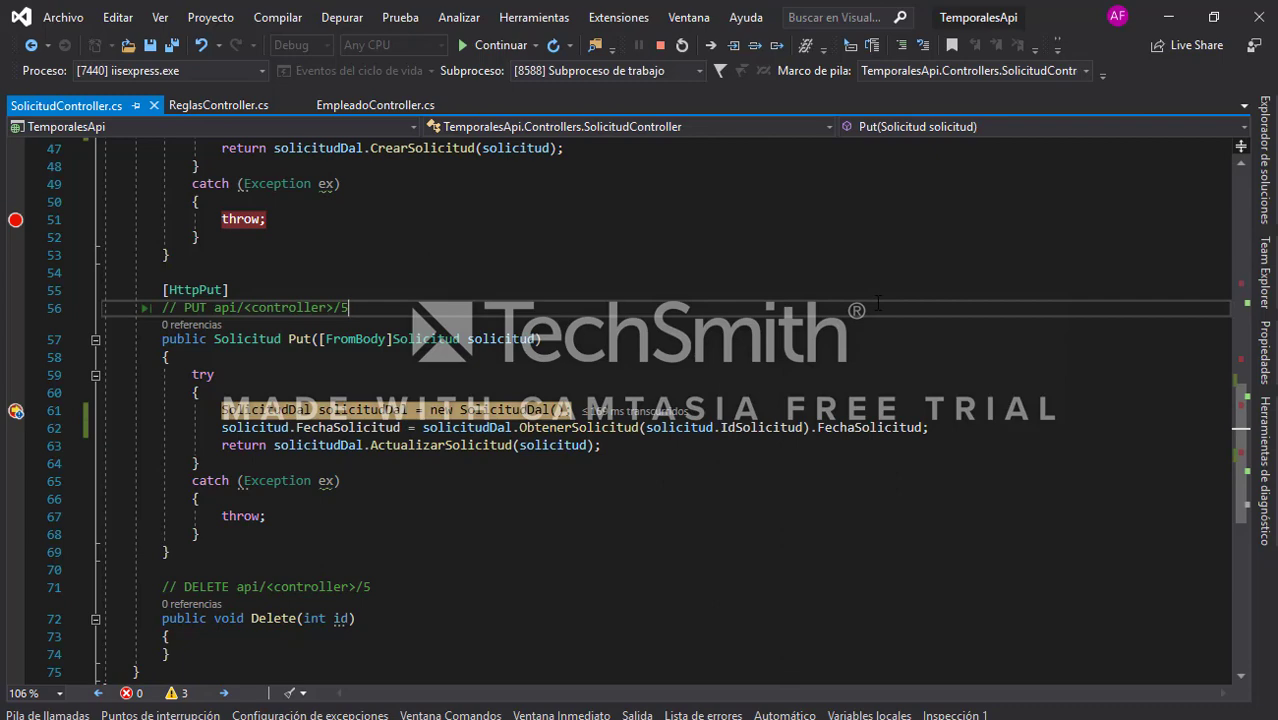
pyautogui.press('F5')
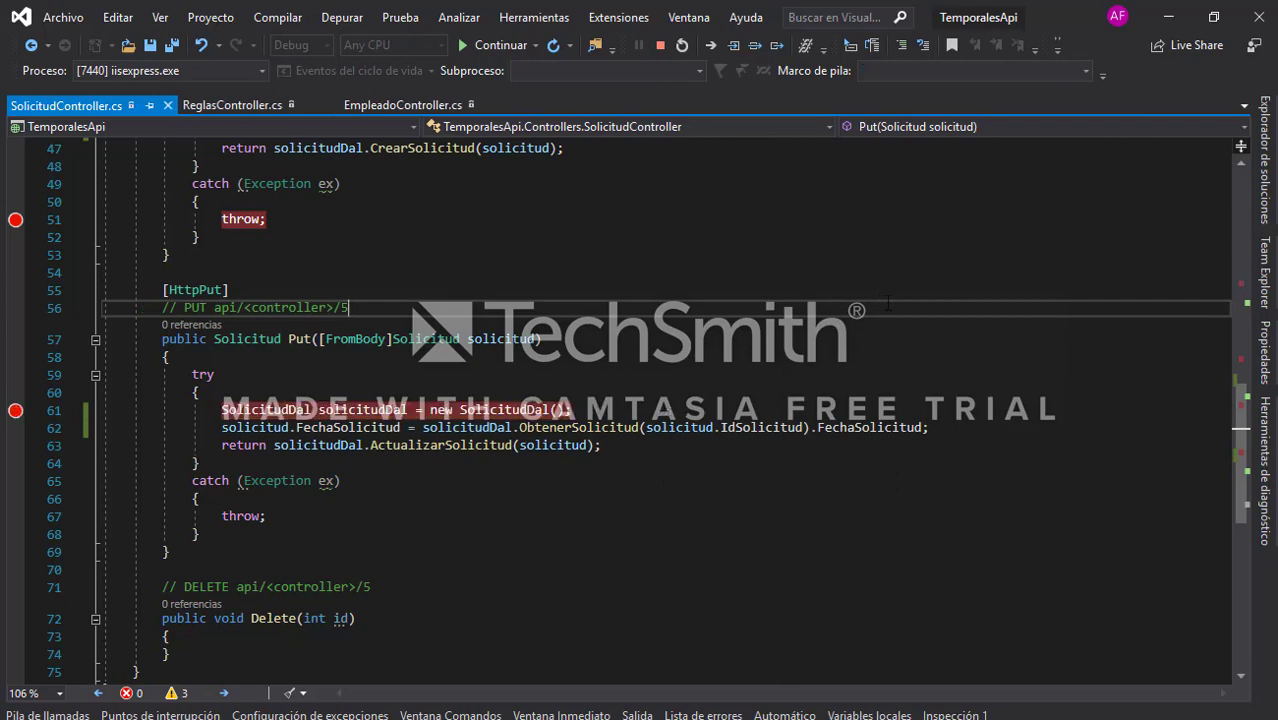
pyautogui.hotkey('alt', 'Tab')
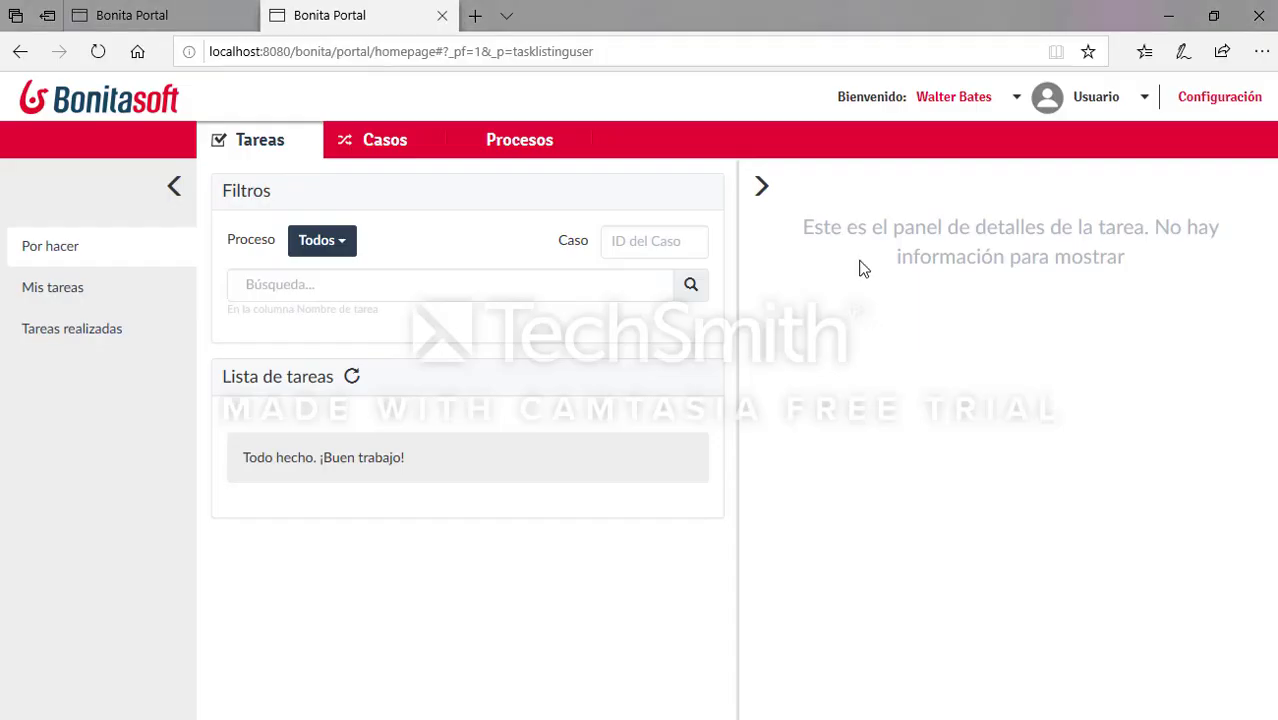
# Step: Log out and sign in to Bonita Portal with the boss's username and password
pyautogui.click(985, 100)
pyautogui.click(920, 150)
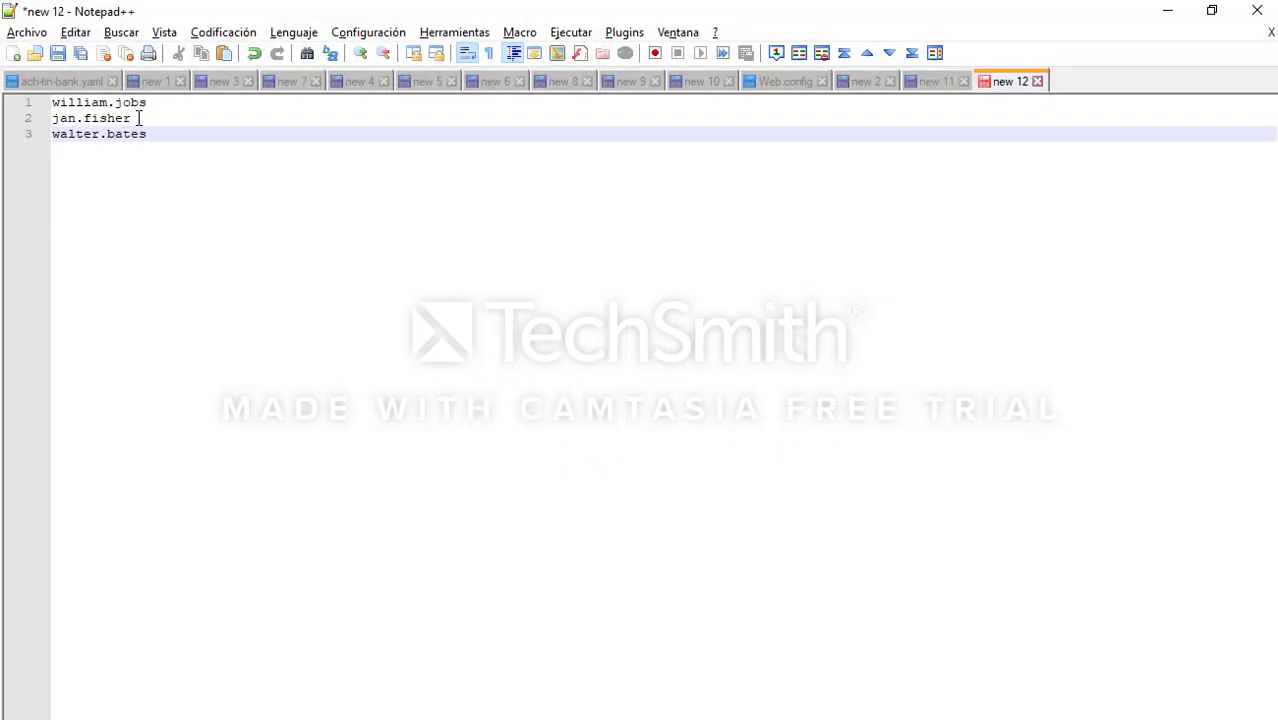
pyautogui.moveTo(139, 118); pyautogui.dragTo(43, 118)
pyautogui.hotkey('ctrl', 'c')
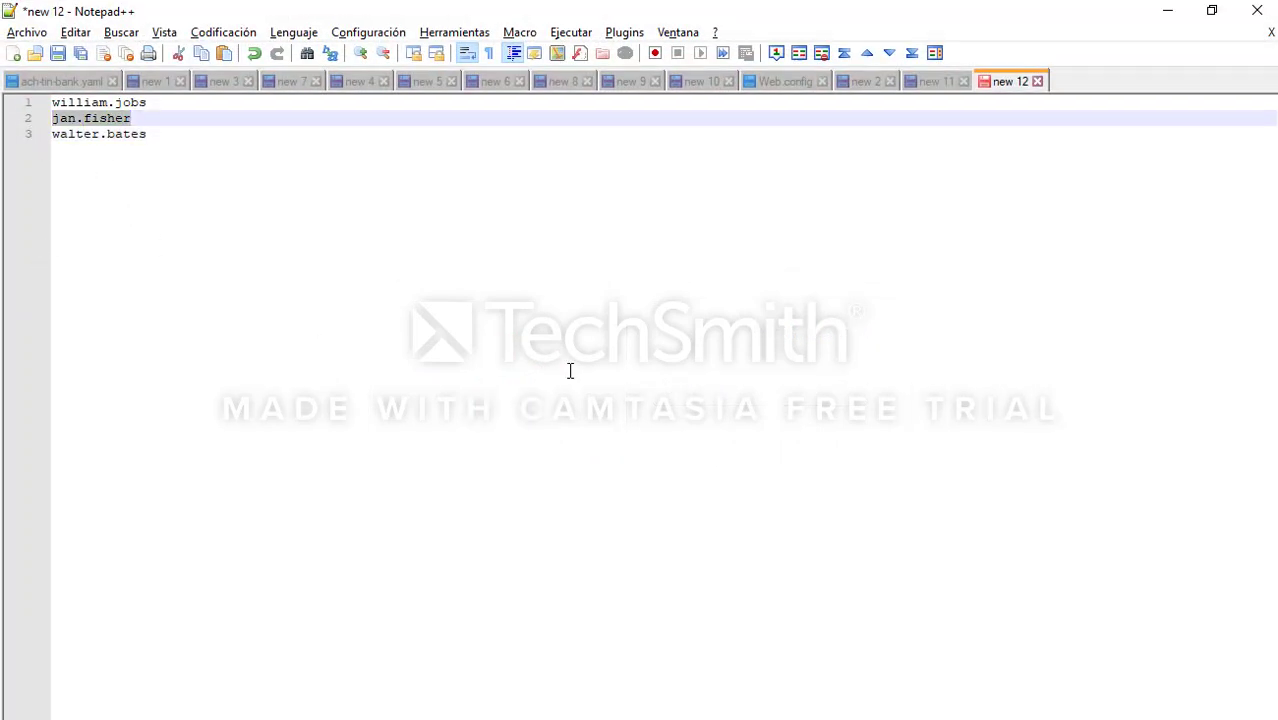
pyautogui.hotkey('alt', 'Tab')
pyautogui.hotkey('ctrl', 'v')
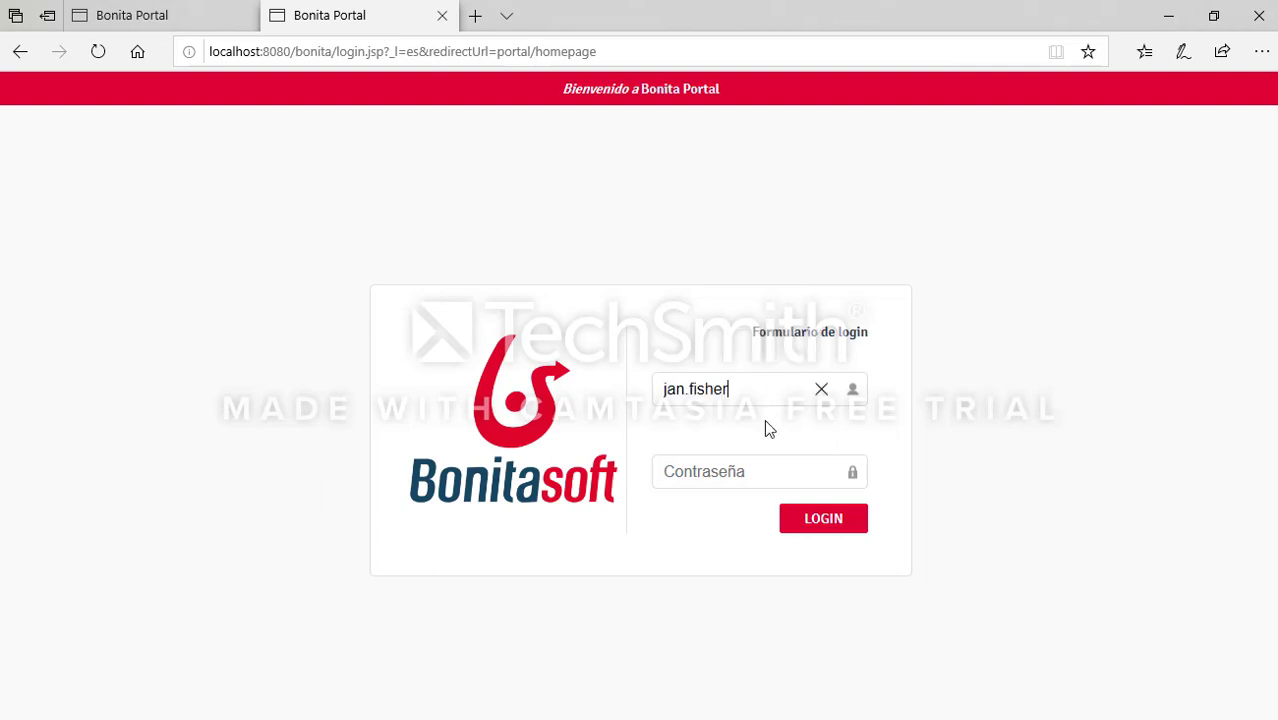
pyautogui.write('bpm')
pyautogui.press('Return')
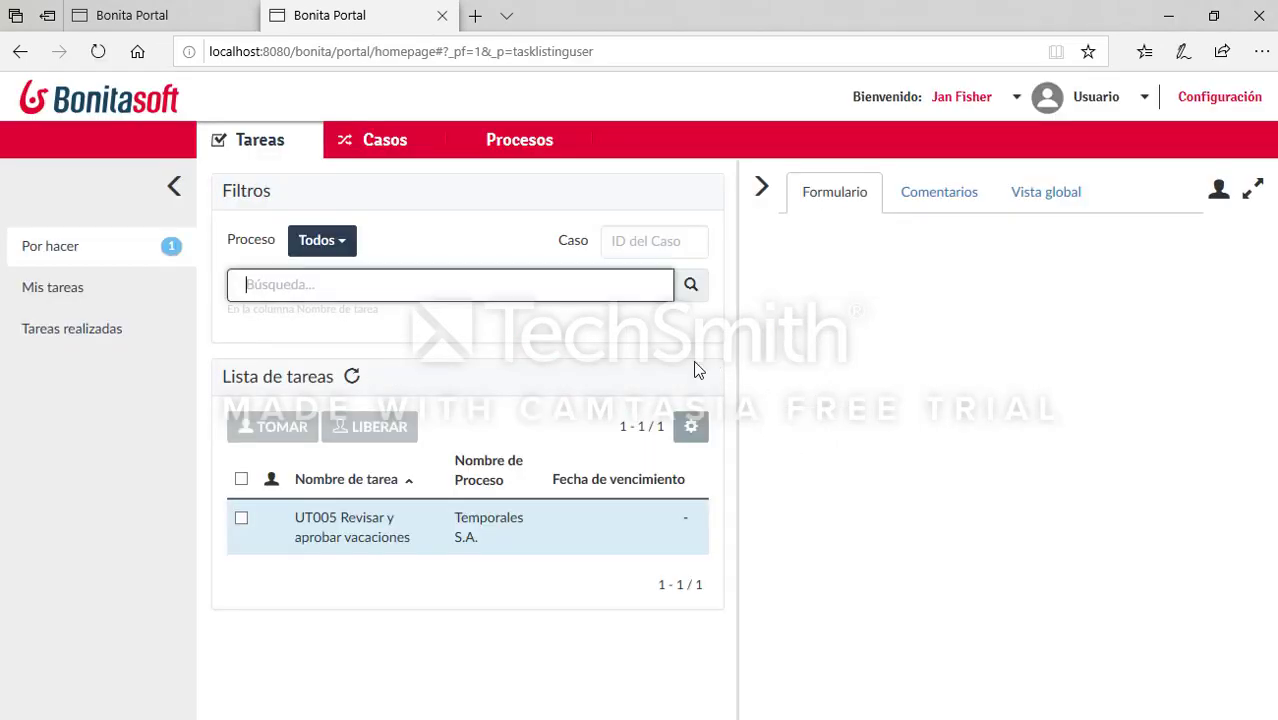
# Step: Claim the UT005 task and review request 69's identification, number of days and start date
pyautogui.click(241, 480)
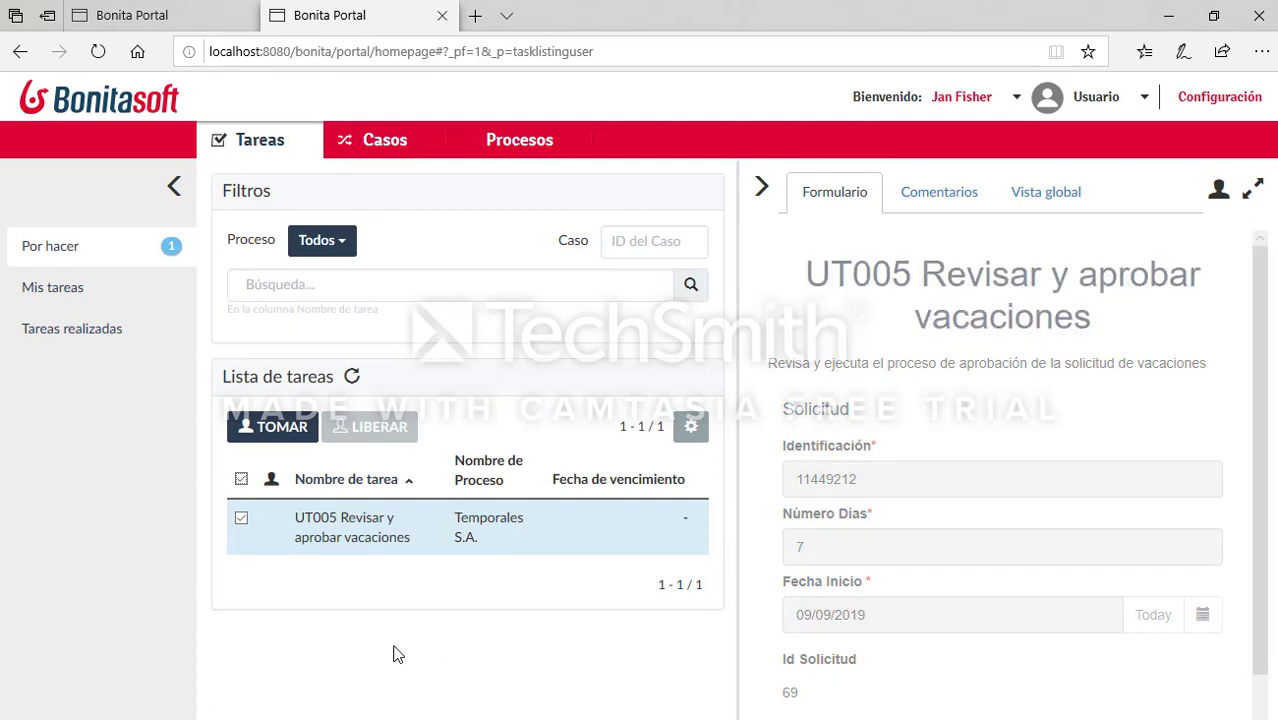
pyautogui.click(283, 427)
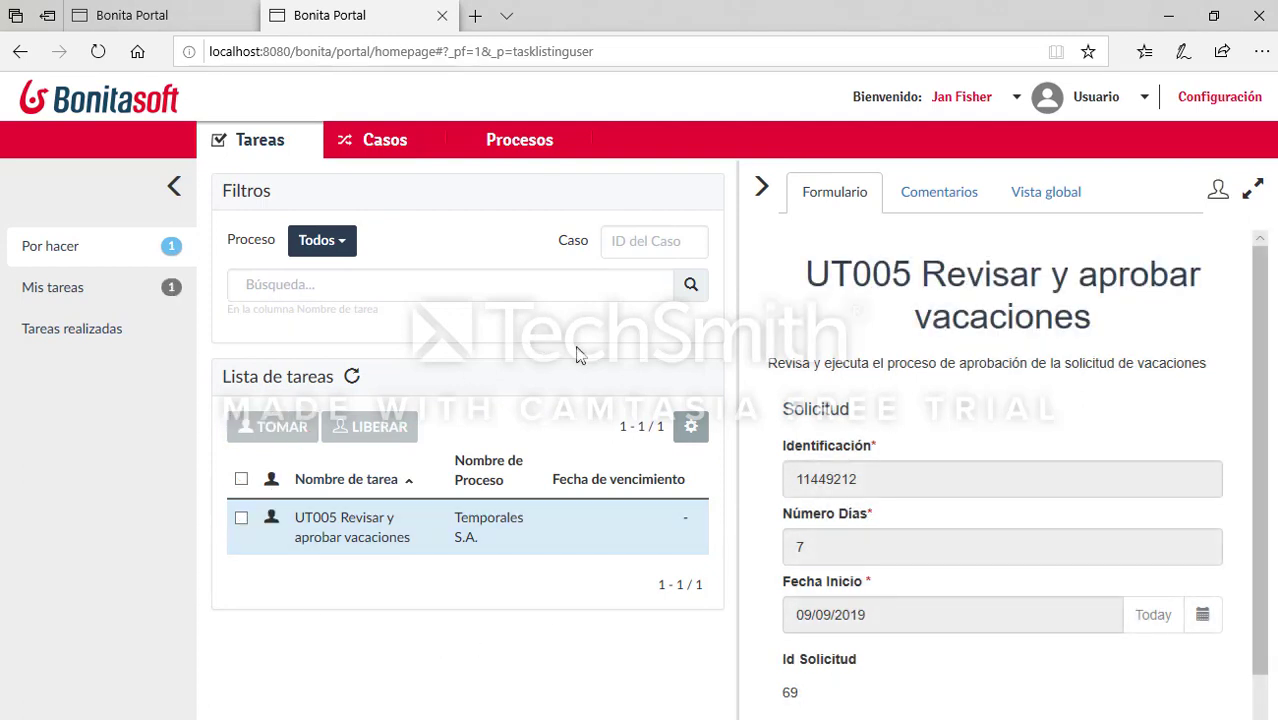
pyautogui.scroll(-1, 1035, 417)
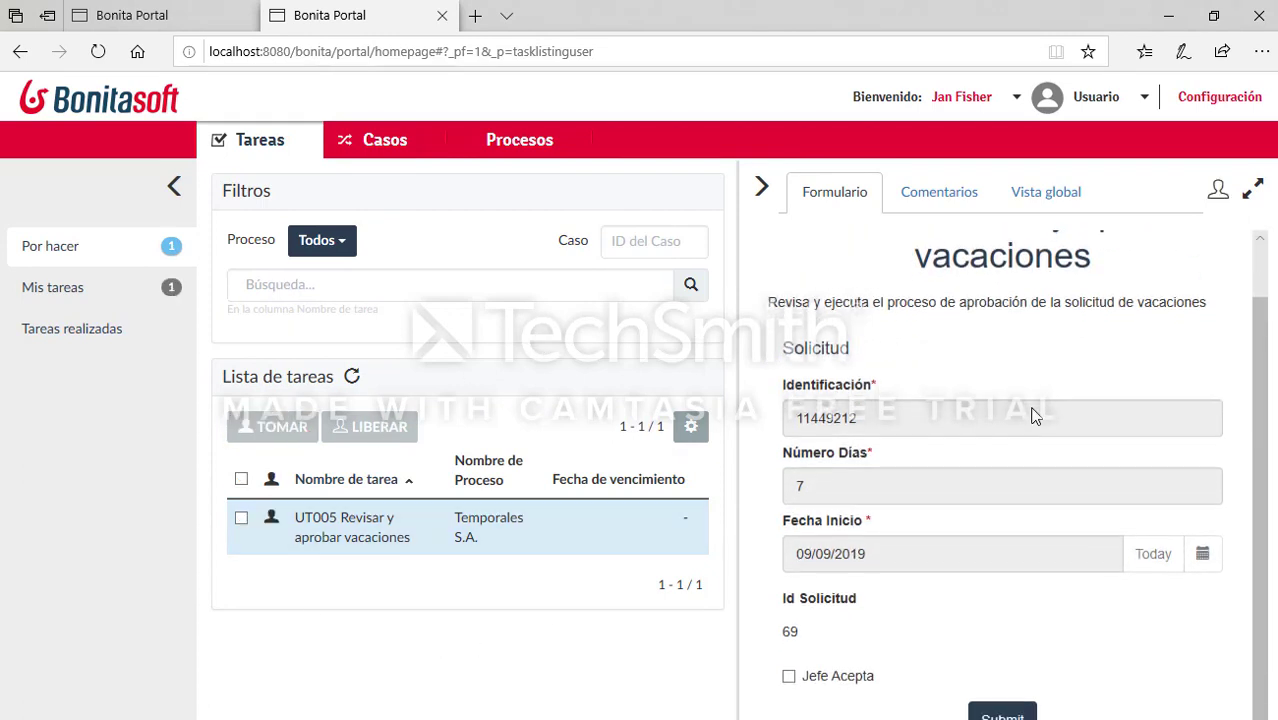
pyautogui.click(887, 420)
pyautogui.click(905, 498)
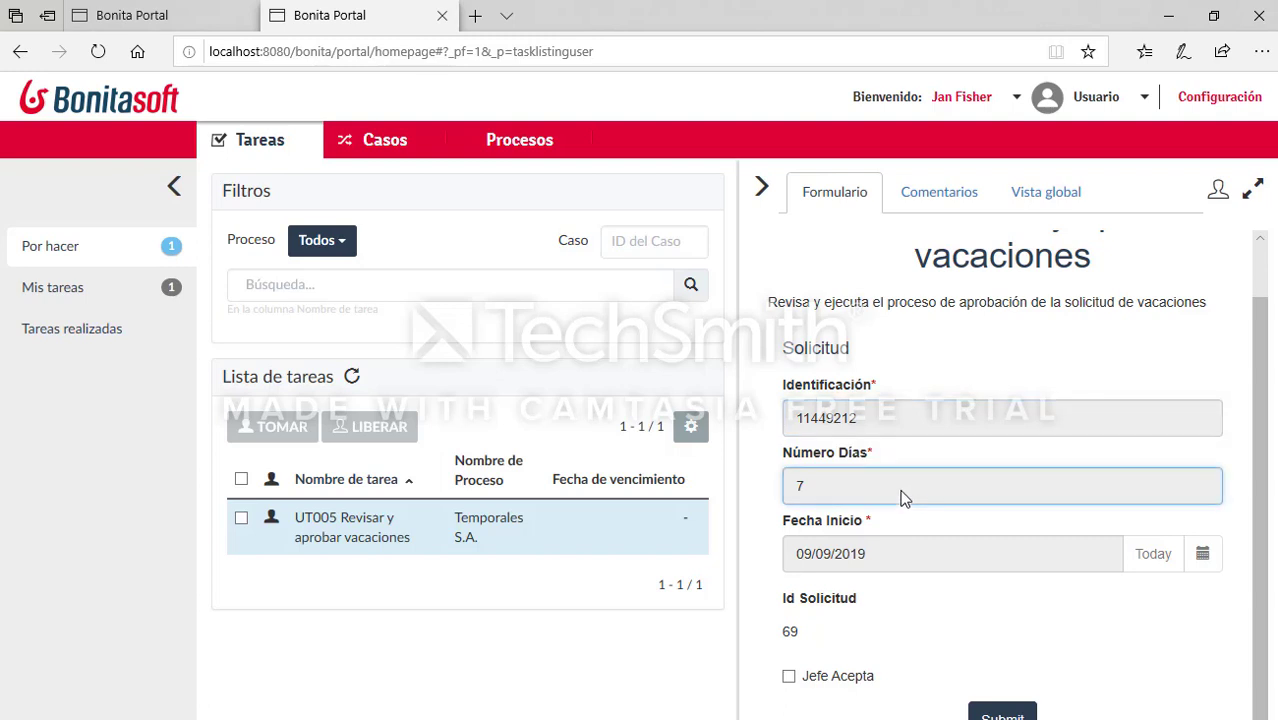
pyautogui.click(941, 559)
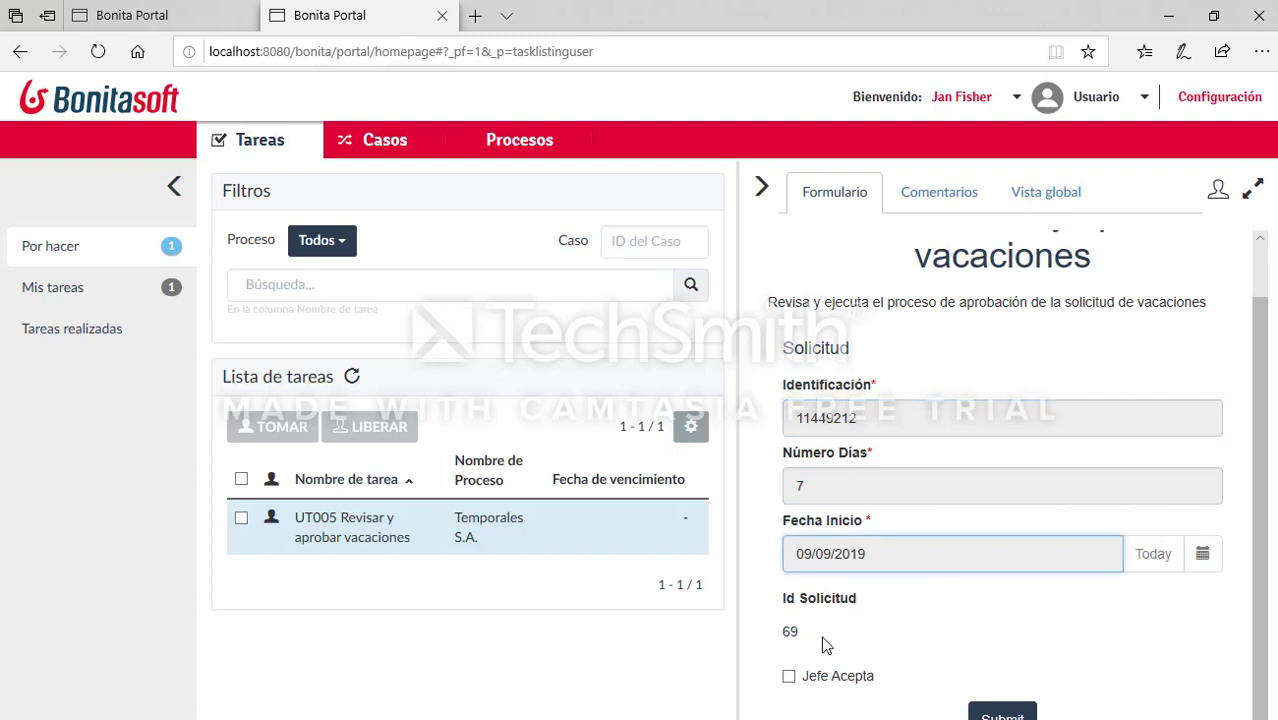
pyautogui.moveTo(805, 635); pyautogui.dragTo(782, 596)
pyautogui.click(855, 635)
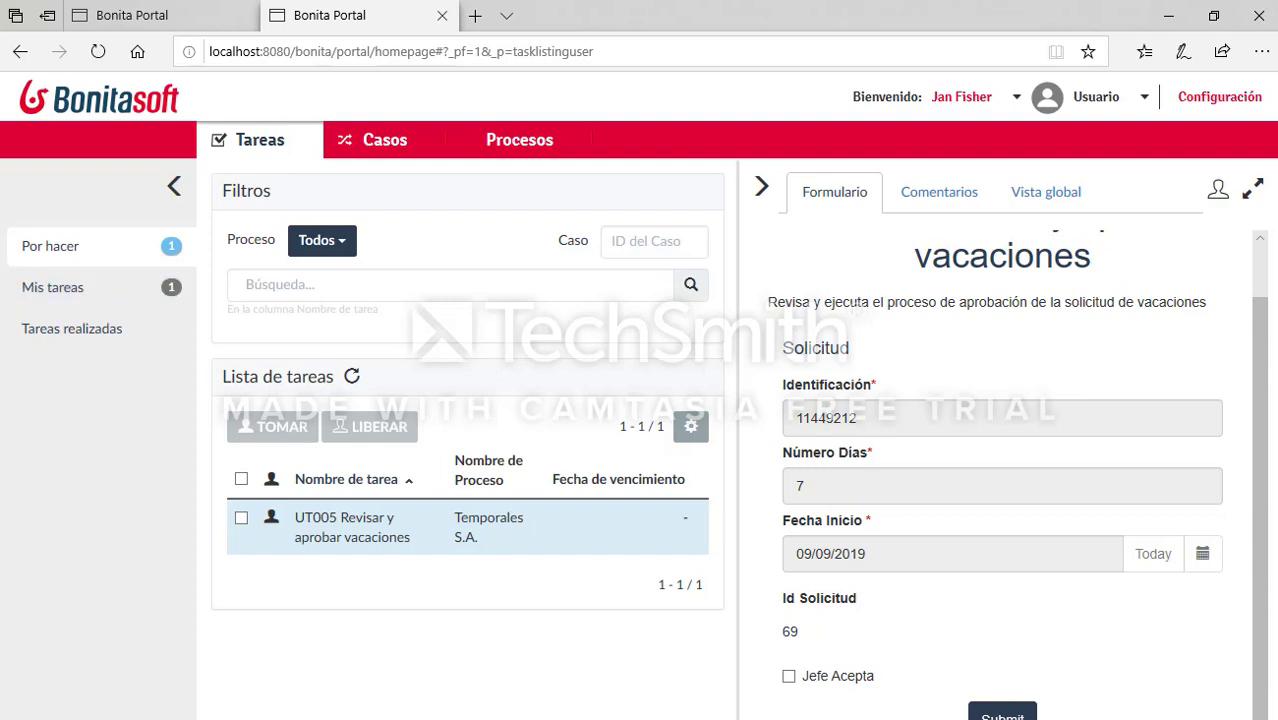
pyautogui.click(1, 261)
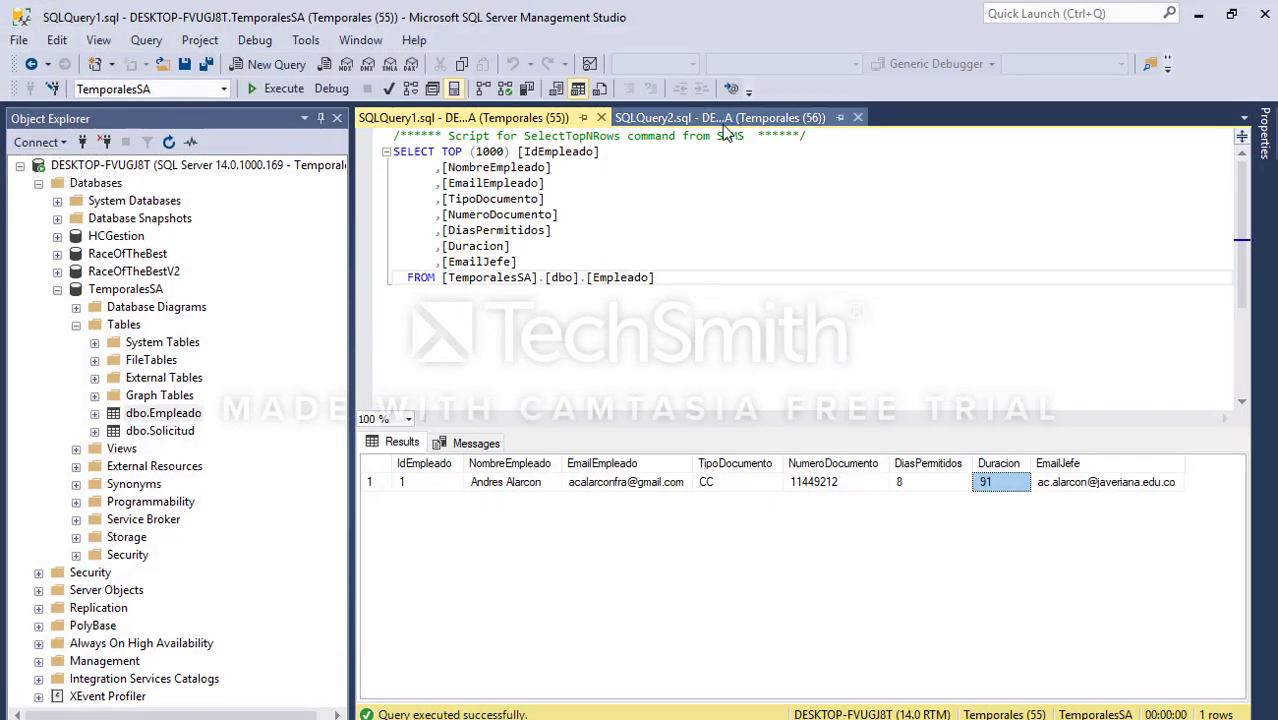
# Step: Re-run the Solicitud query and confirm request 69 is Pendiente Jefe with no AprobacionJefe value
pyautogui.click(726, 122)
pyautogui.click(750, 292)
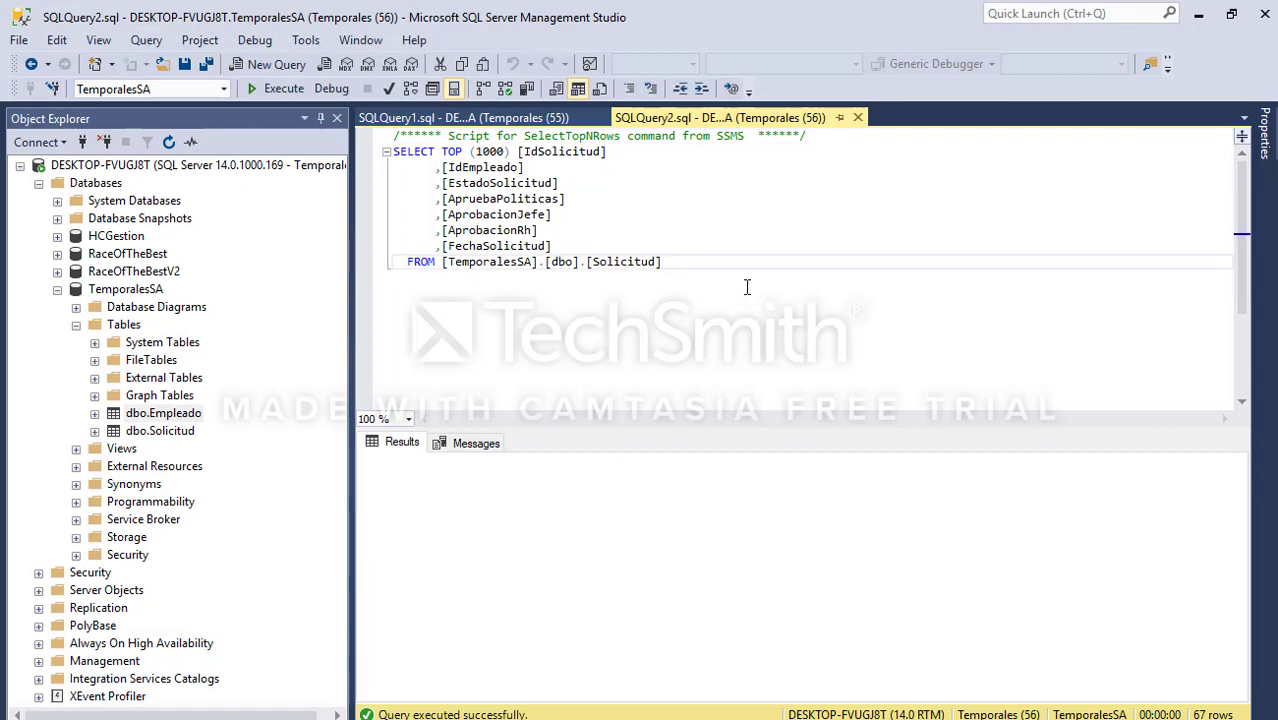
pyautogui.moveTo(1236, 485); pyautogui.dragTo(1246, 703)
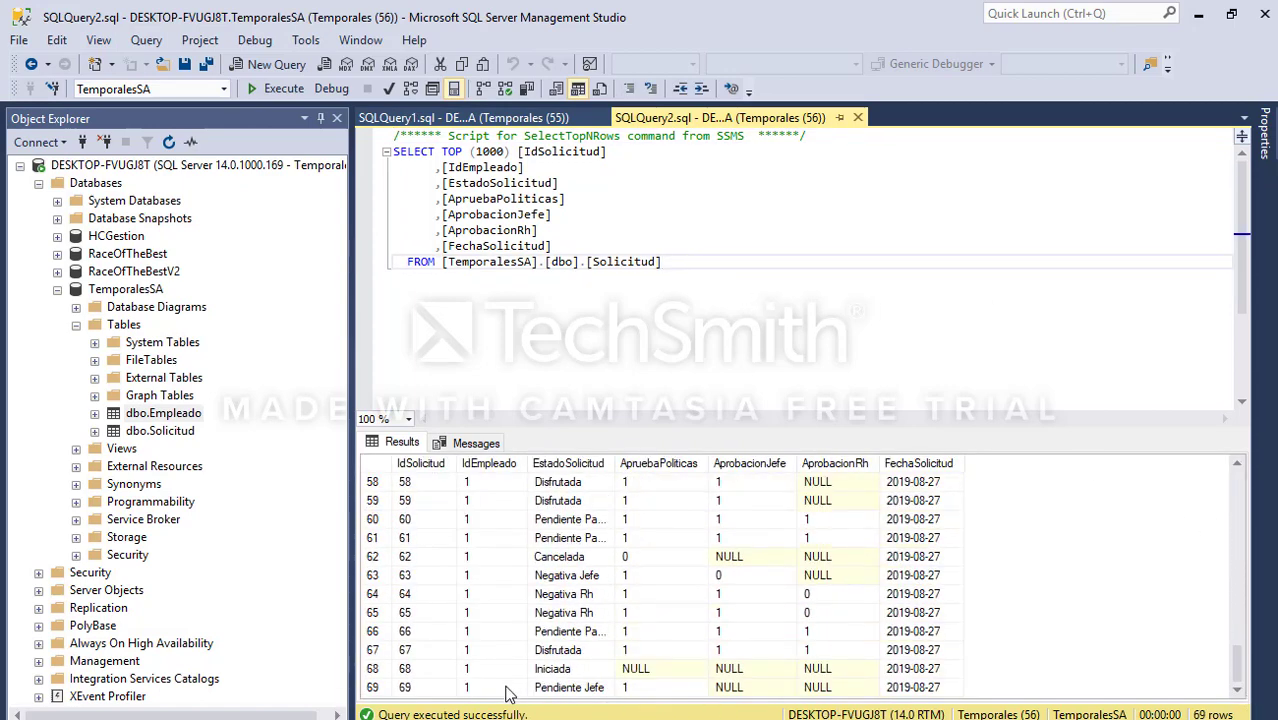
pyautogui.click(583, 672)
pyautogui.click(582, 688)
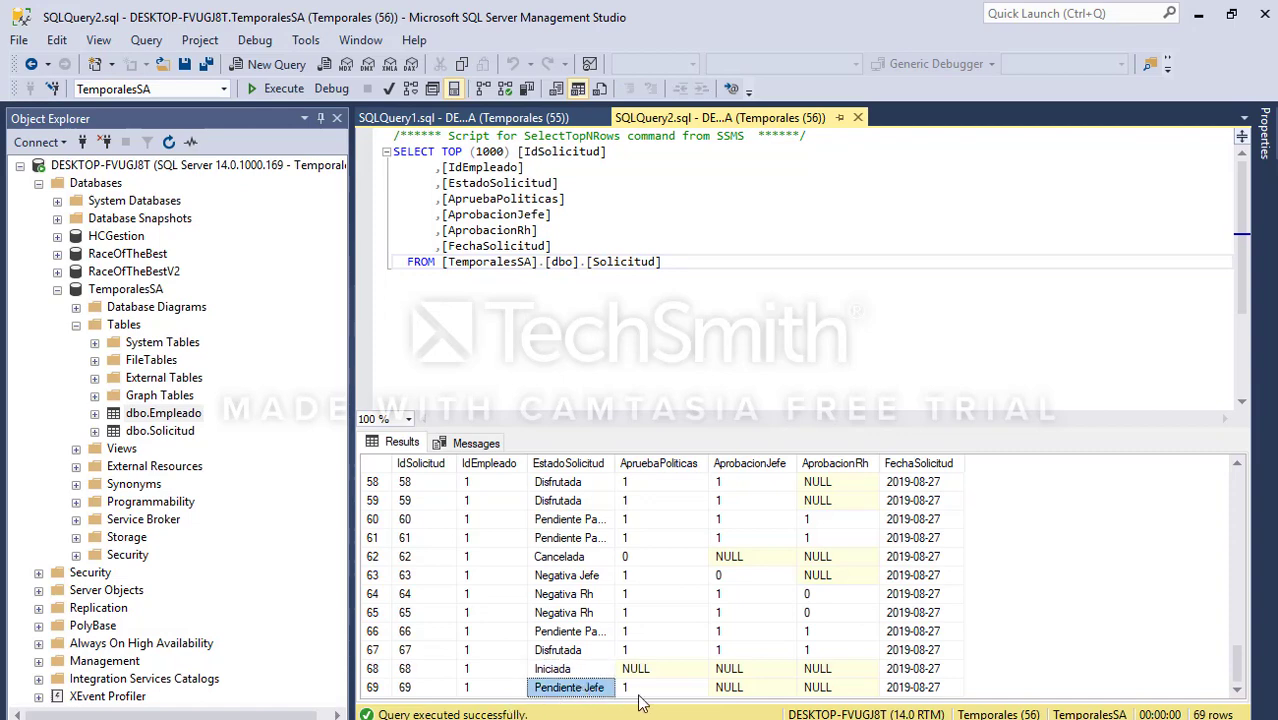
pyautogui.click(648, 690)
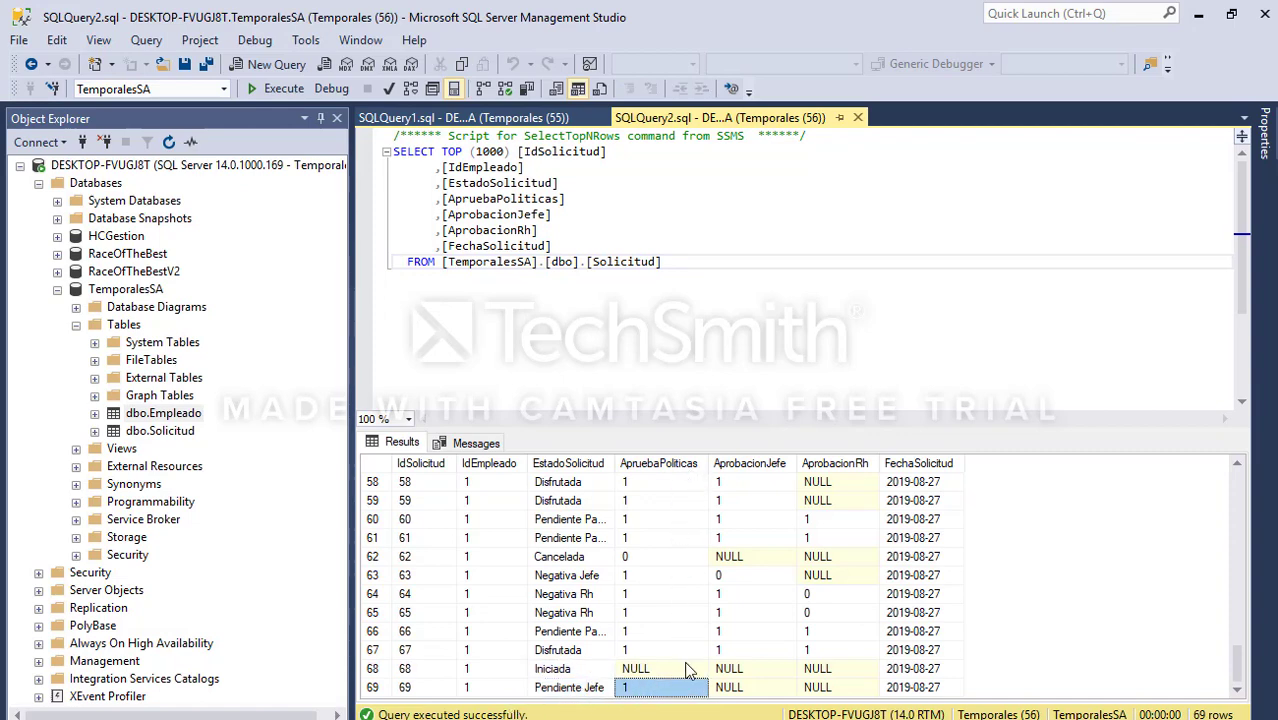
pyautogui.click(743, 690)
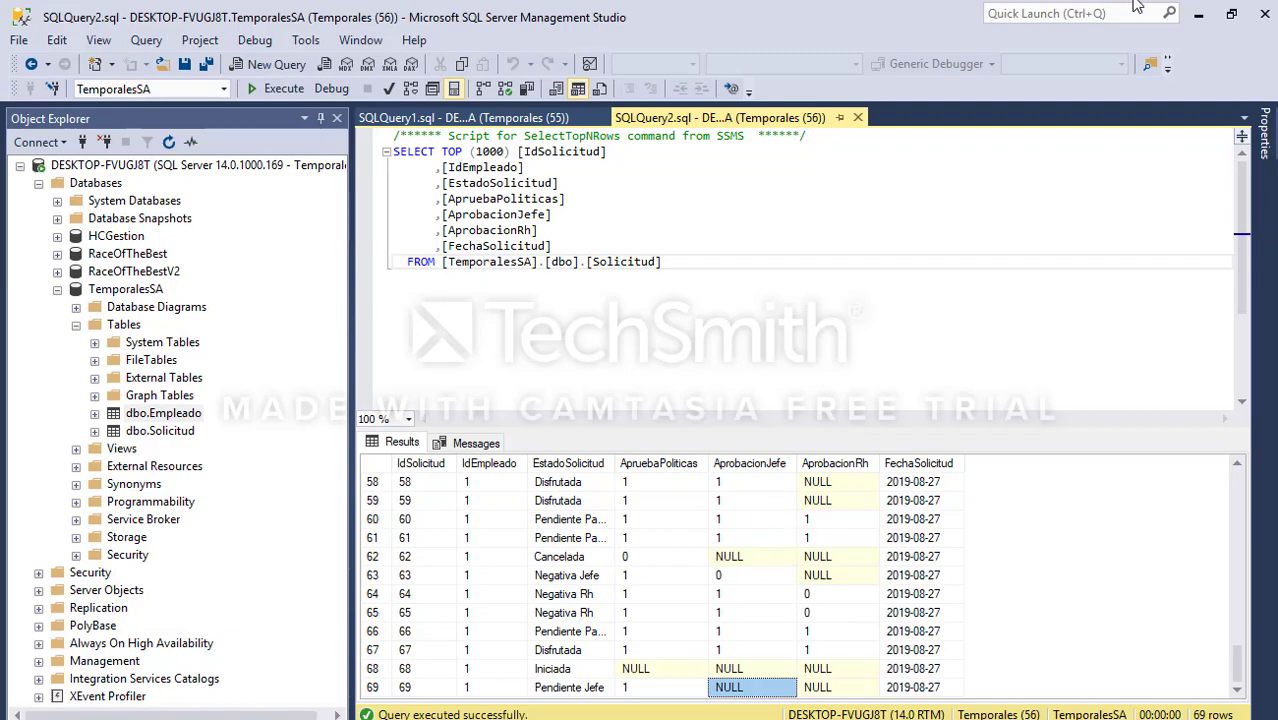
pyautogui.click(1198, 14)
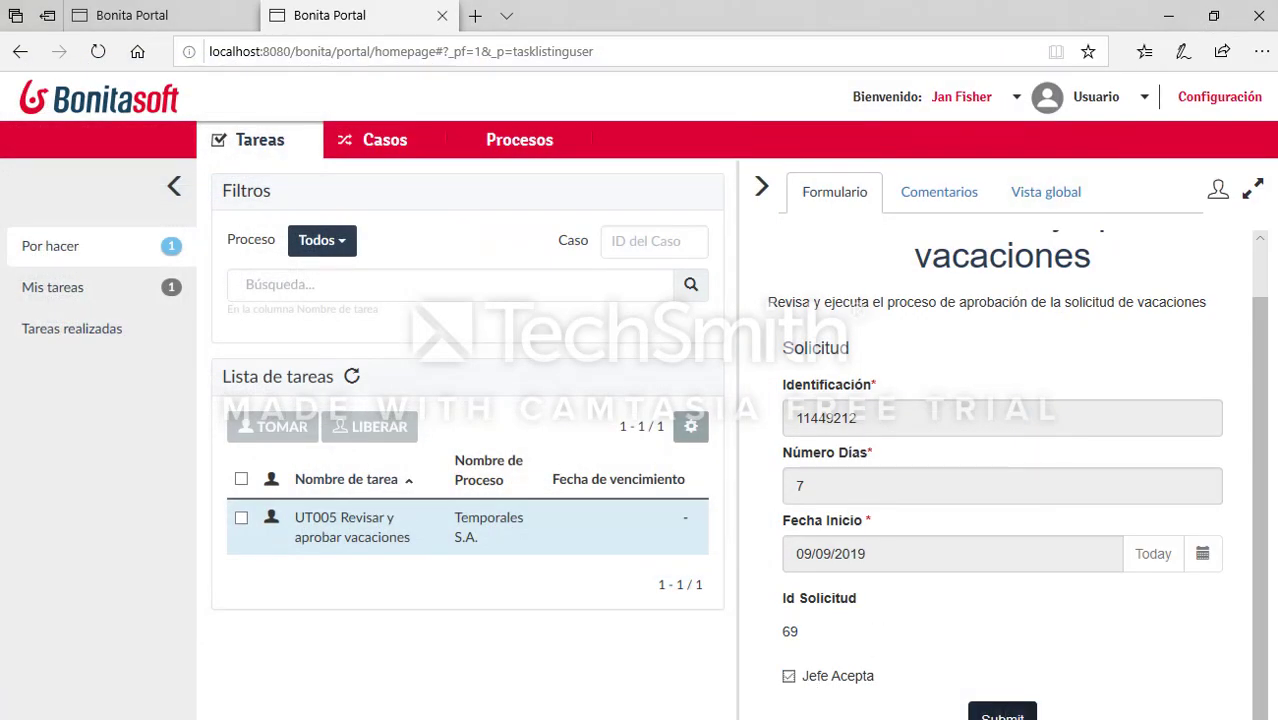
# Step: Submit the boss's approval of request 69 and inspect the solicitud at the Visual Studio breakpoint
pyautogui.click(1002, 714)
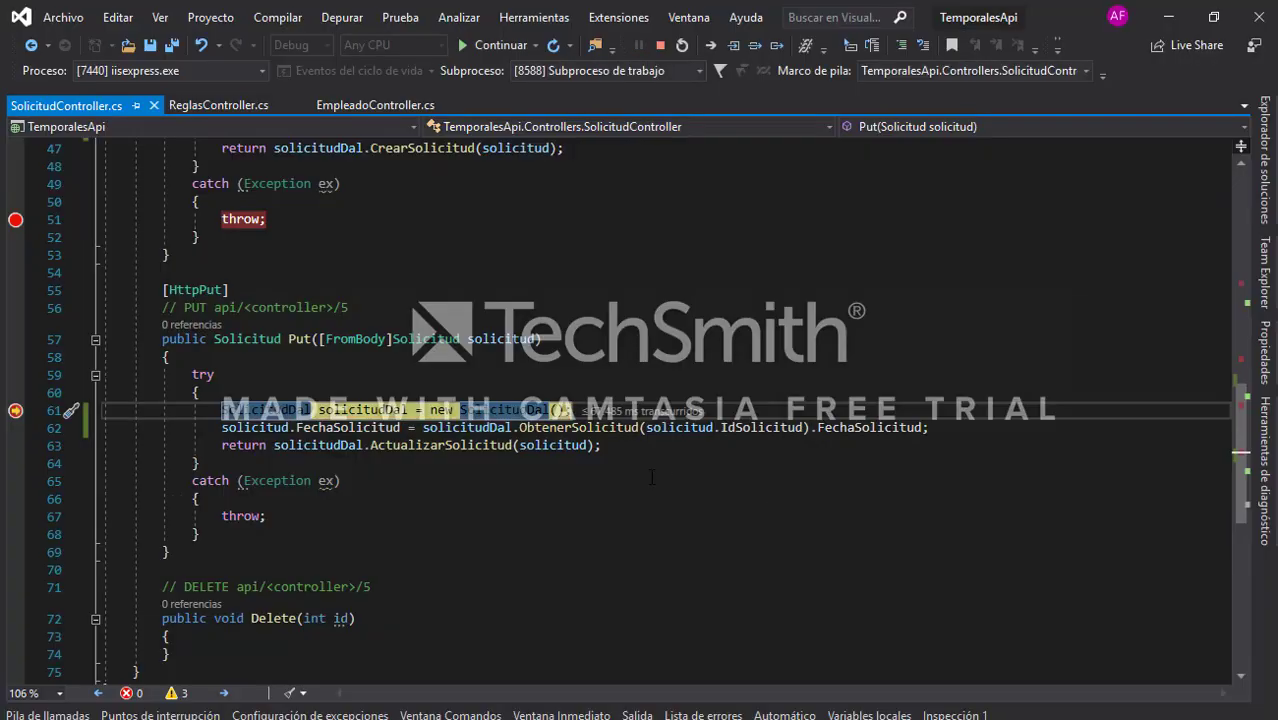
pyautogui.moveTo(512, 340)
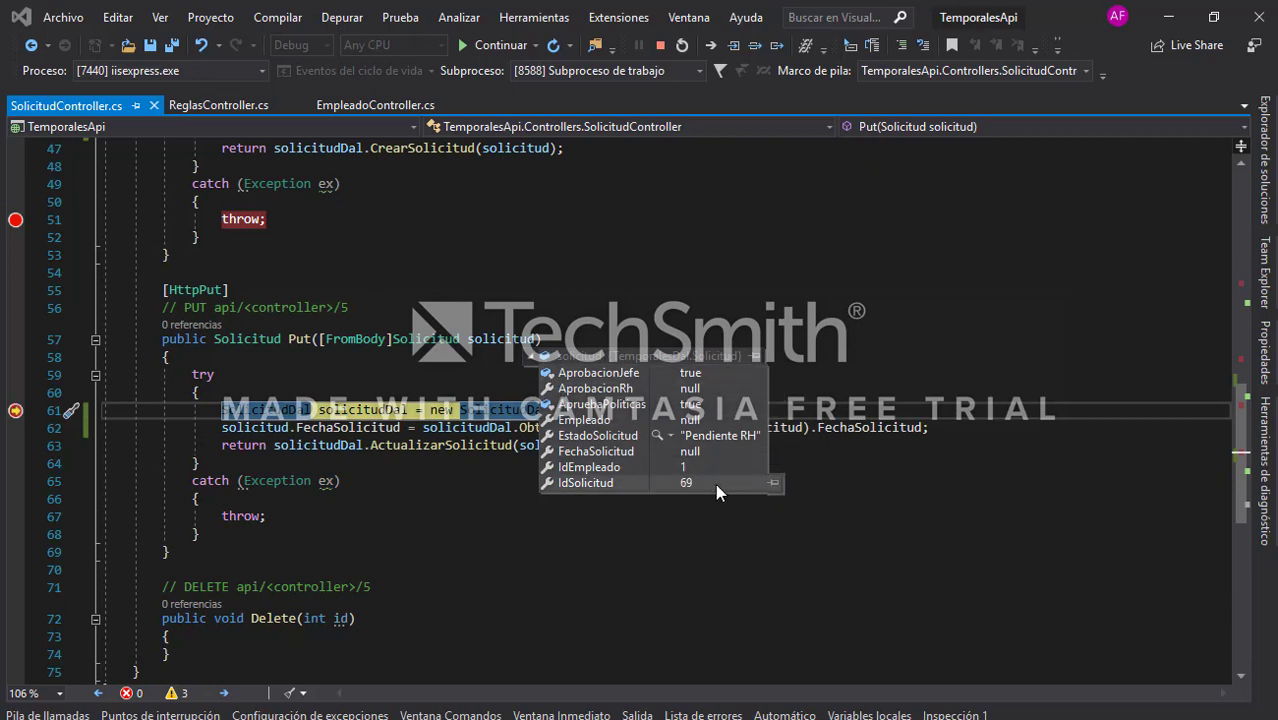
pyautogui.click(1013, 345)
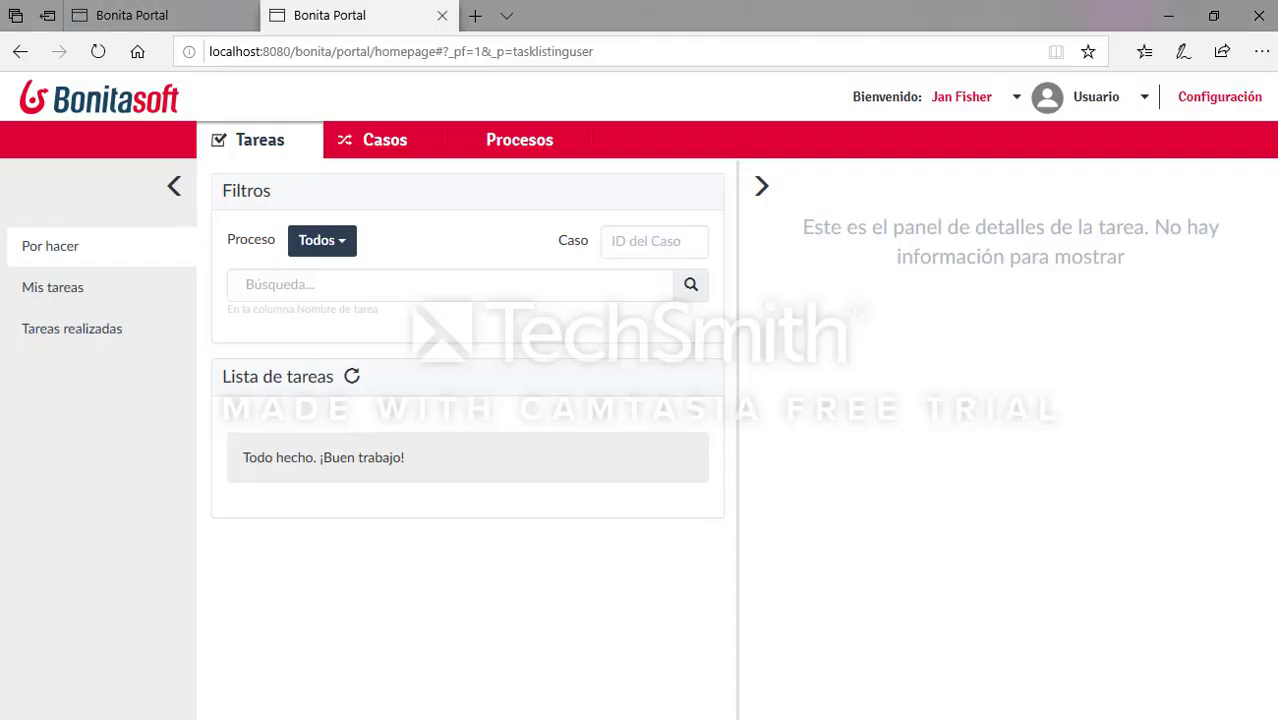
# Step: Refresh the Solicitud query to confirm request 69 is Pendiente RH with AprobacionJefe 1
pyautogui.hotkey('alt', 'Tab')
pyautogui.press('F5')
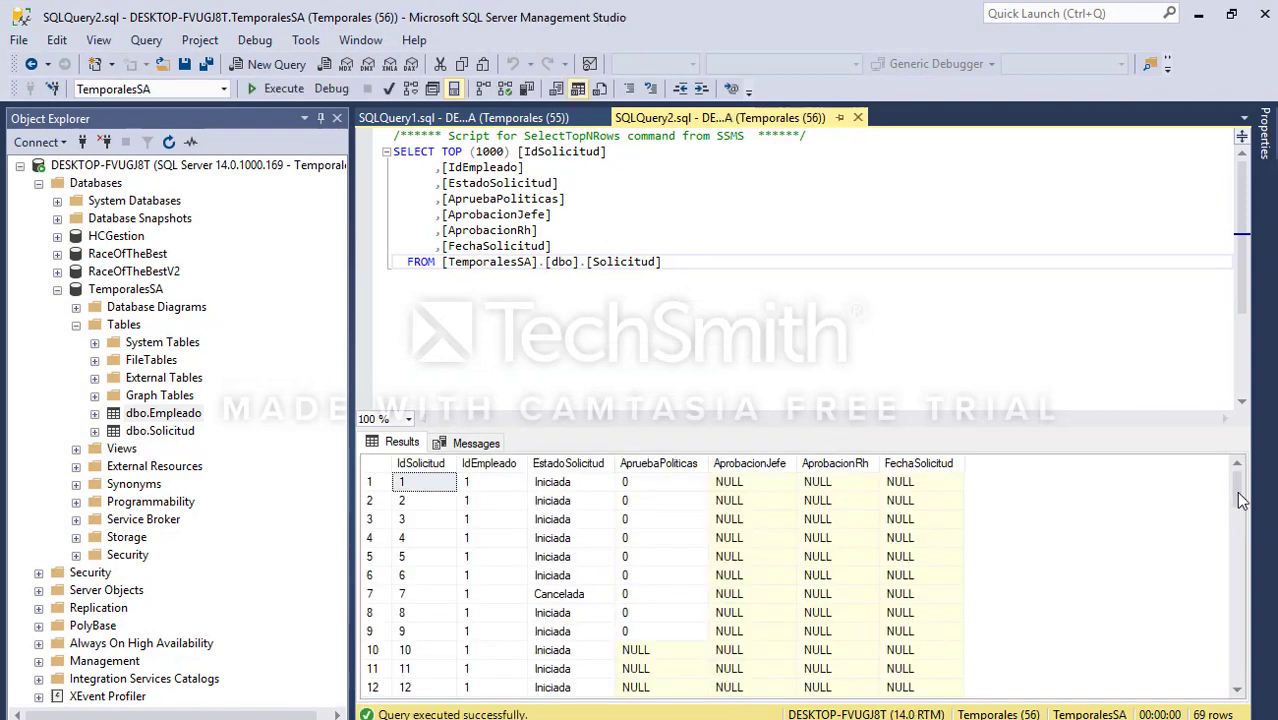
pyautogui.moveTo(1242, 495); pyautogui.dragTo(1258, 712)
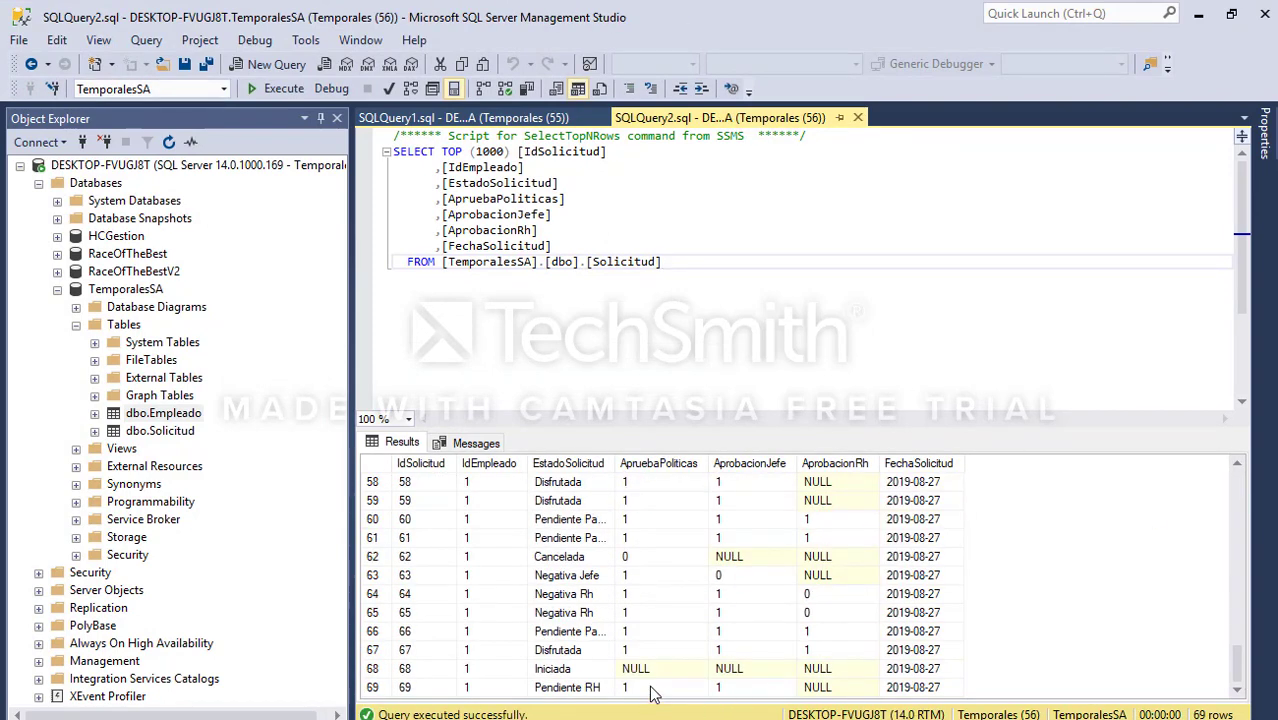
pyautogui.moveTo(656, 690); pyautogui.dragTo(787, 695)
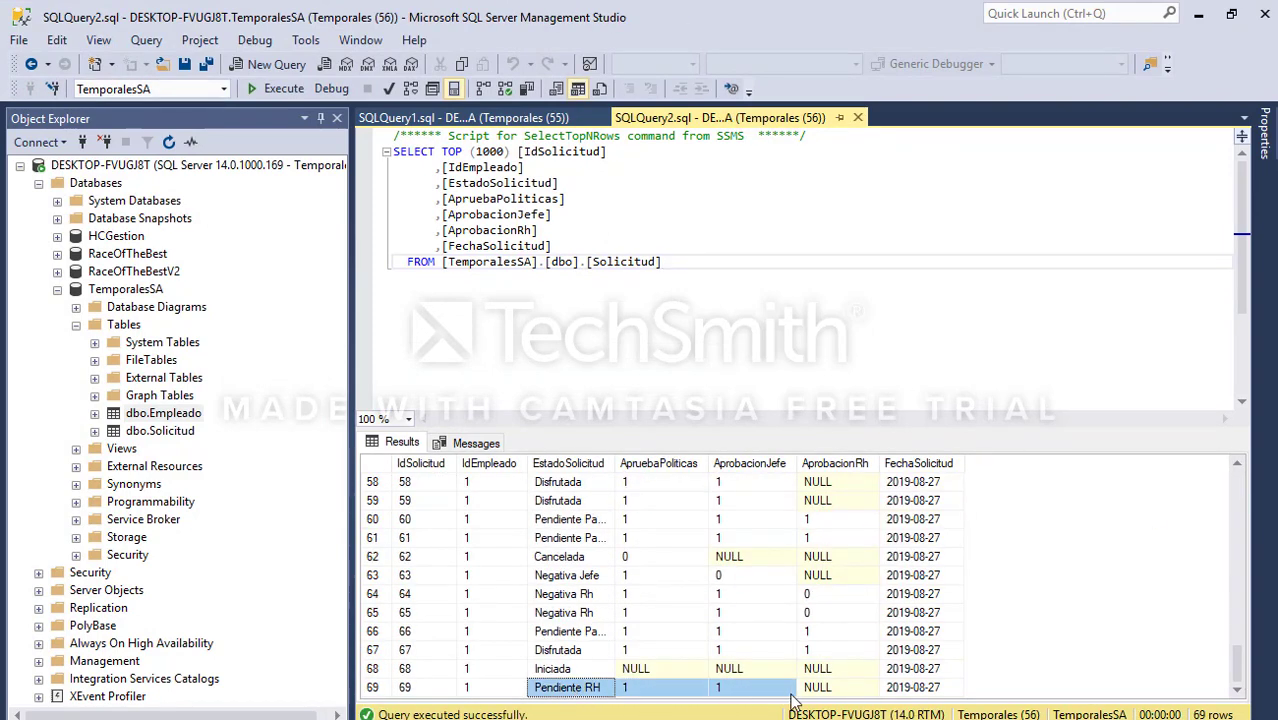
pyautogui.moveTo(414, 690); pyautogui.dragTo(850, 705)
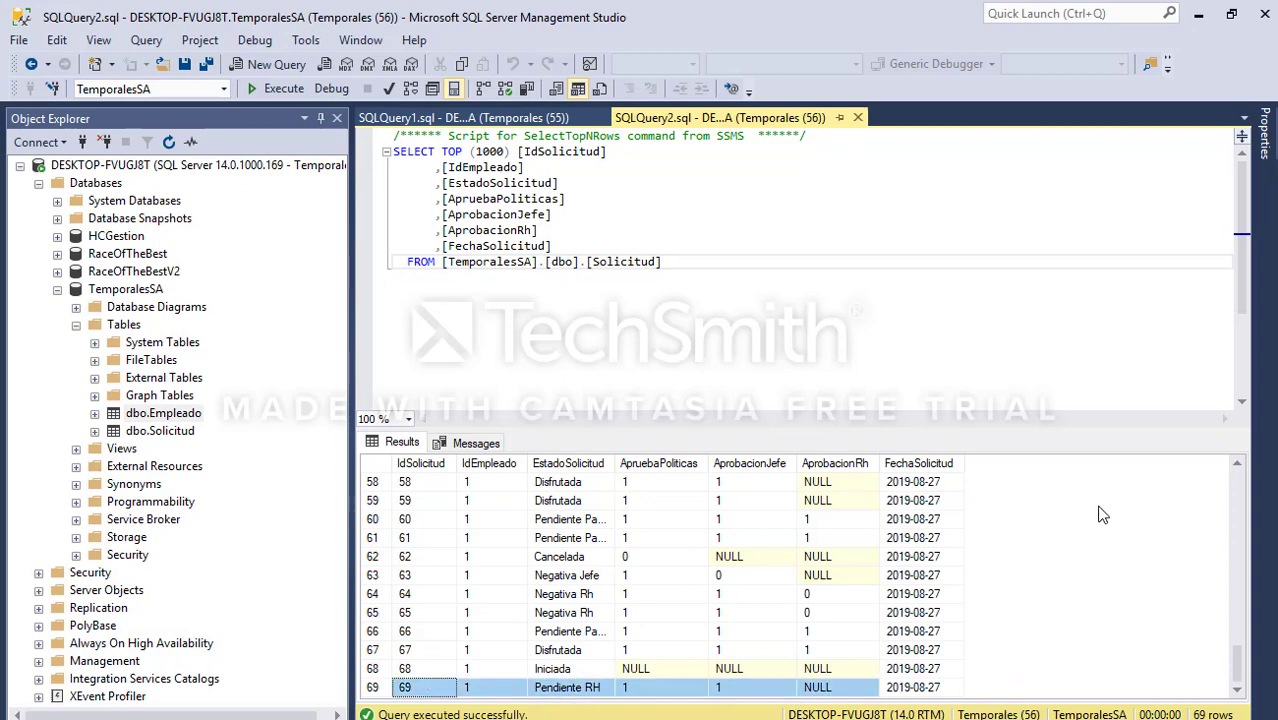
pyautogui.click(1198, 14)
pyautogui.click(1008, 96)
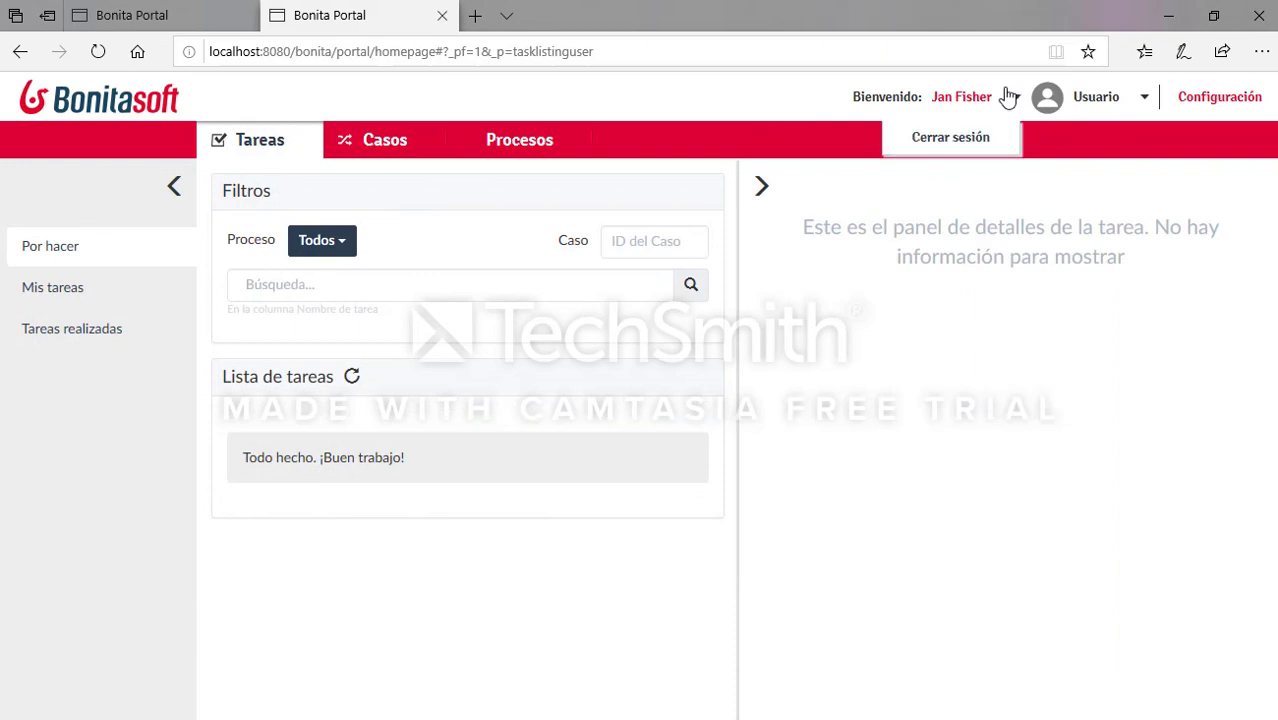
# Step: Log out and sign in as the next approver using the username copied from Notepad++ and their password
pyautogui.click(965, 140)
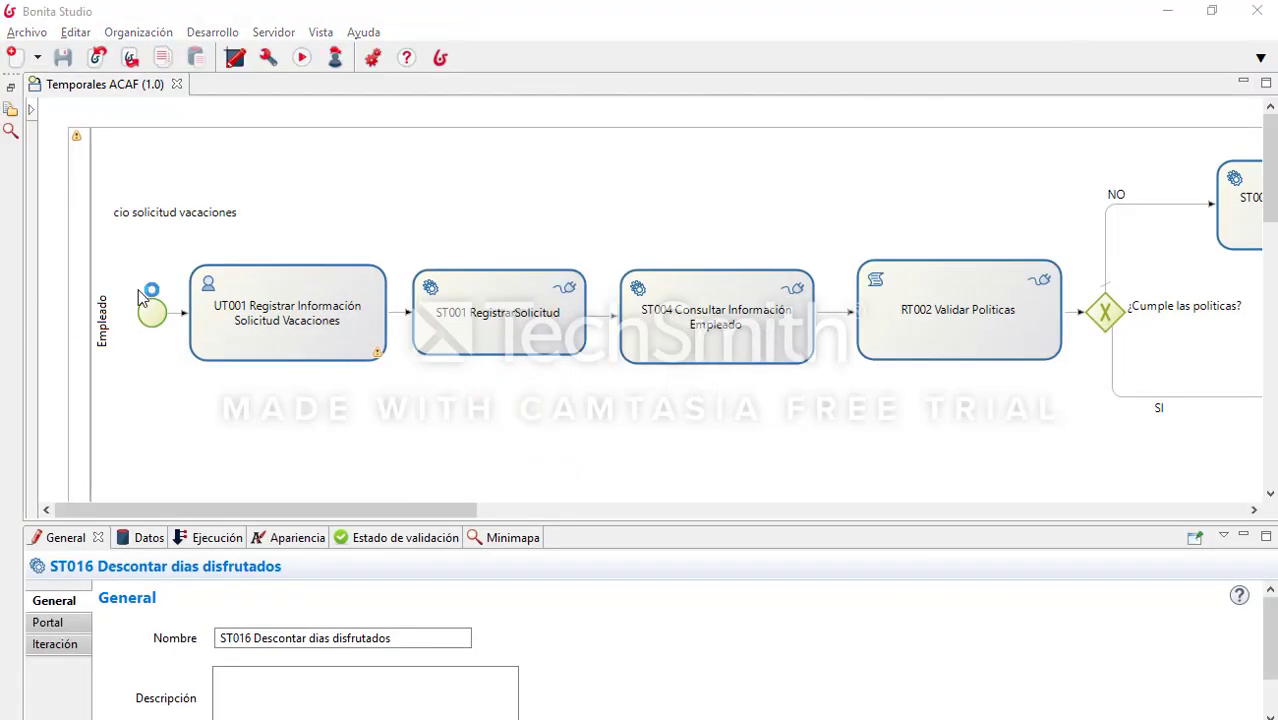
pyautogui.hotkey('alt', 'Tab')
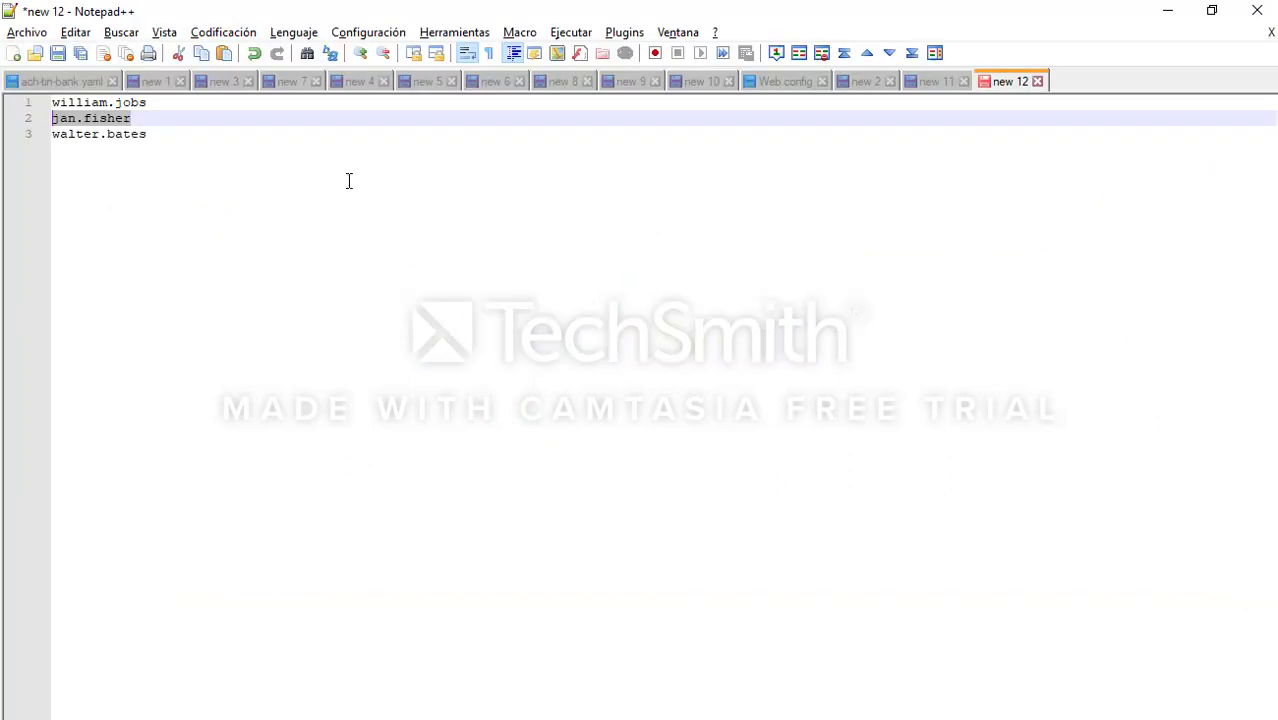
pyautogui.moveTo(150, 103); pyautogui.dragTo(34, 107)
pyautogui.hotkey('ctrl', 'c')
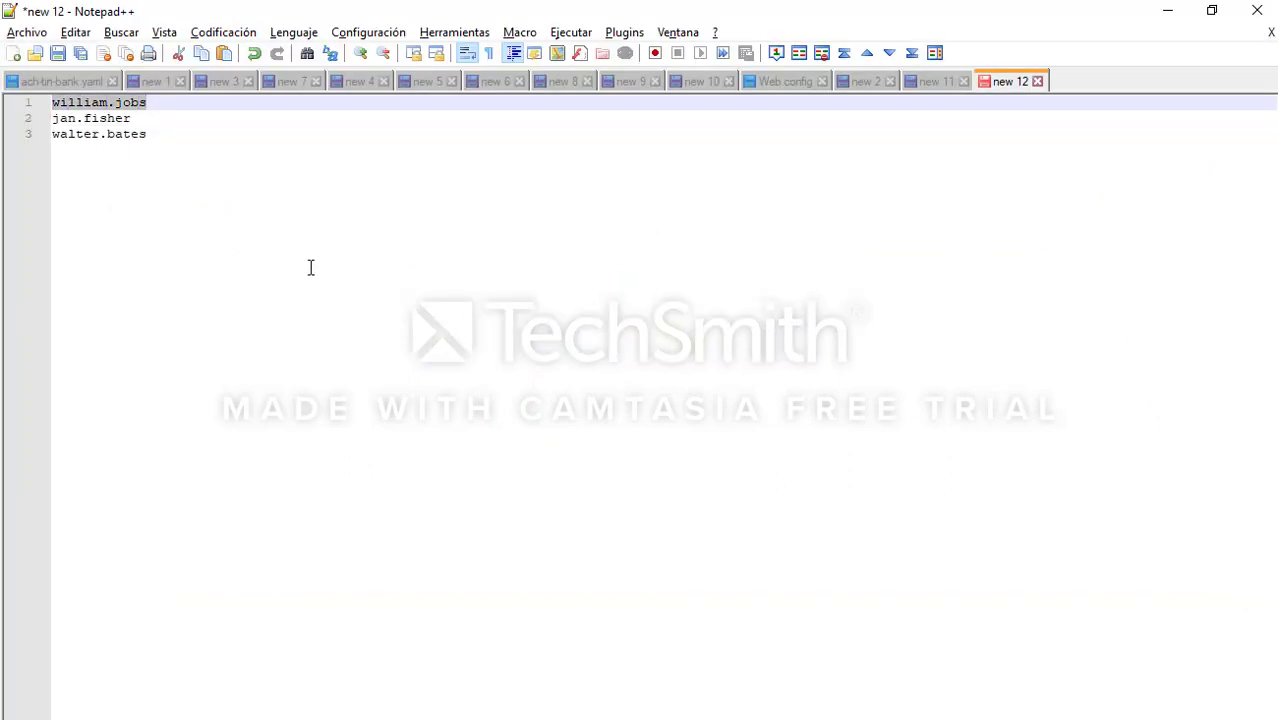
pyautogui.hotkey('alt', 'Tab')
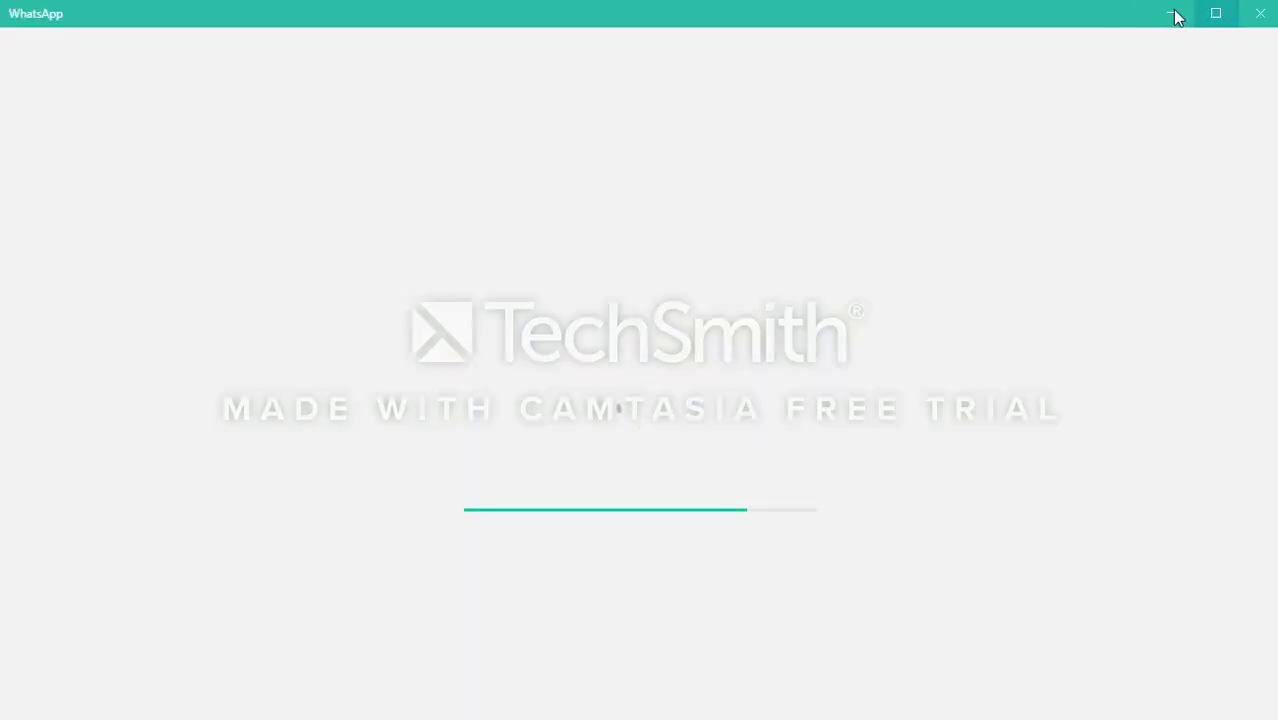
pyautogui.click(1172, 14)
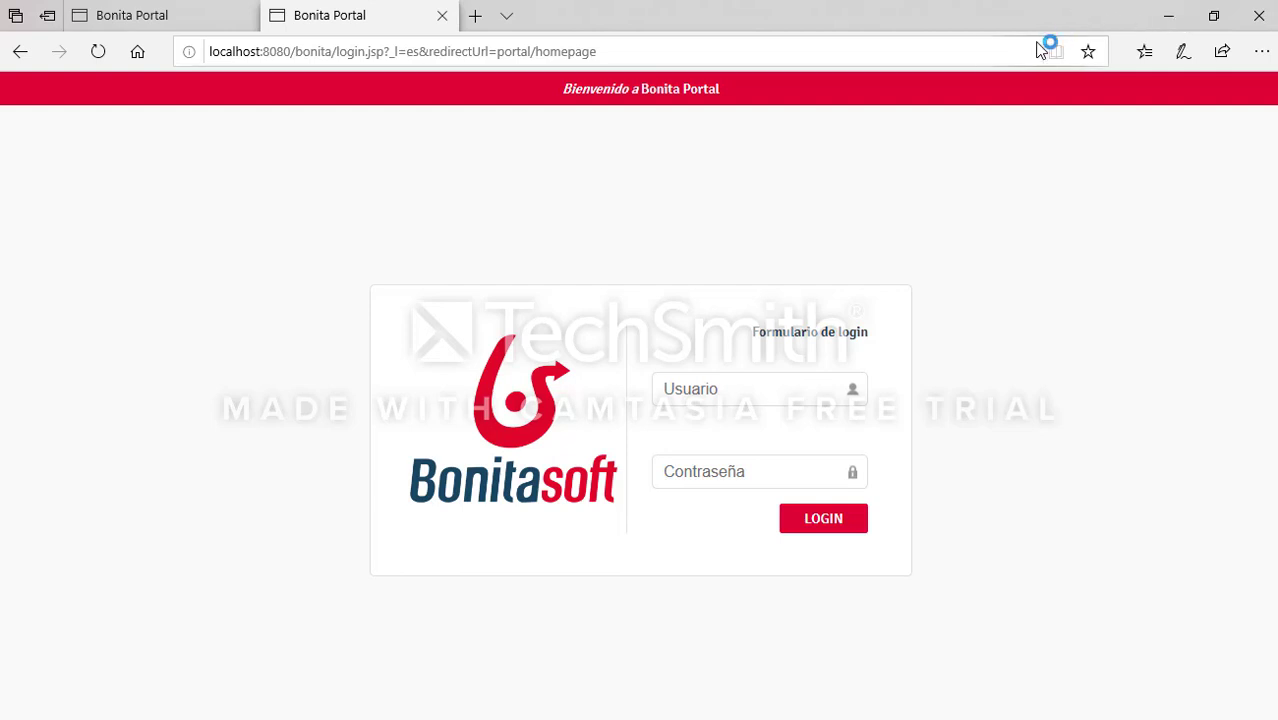
pyautogui.hotkey('ctrl', 'v')
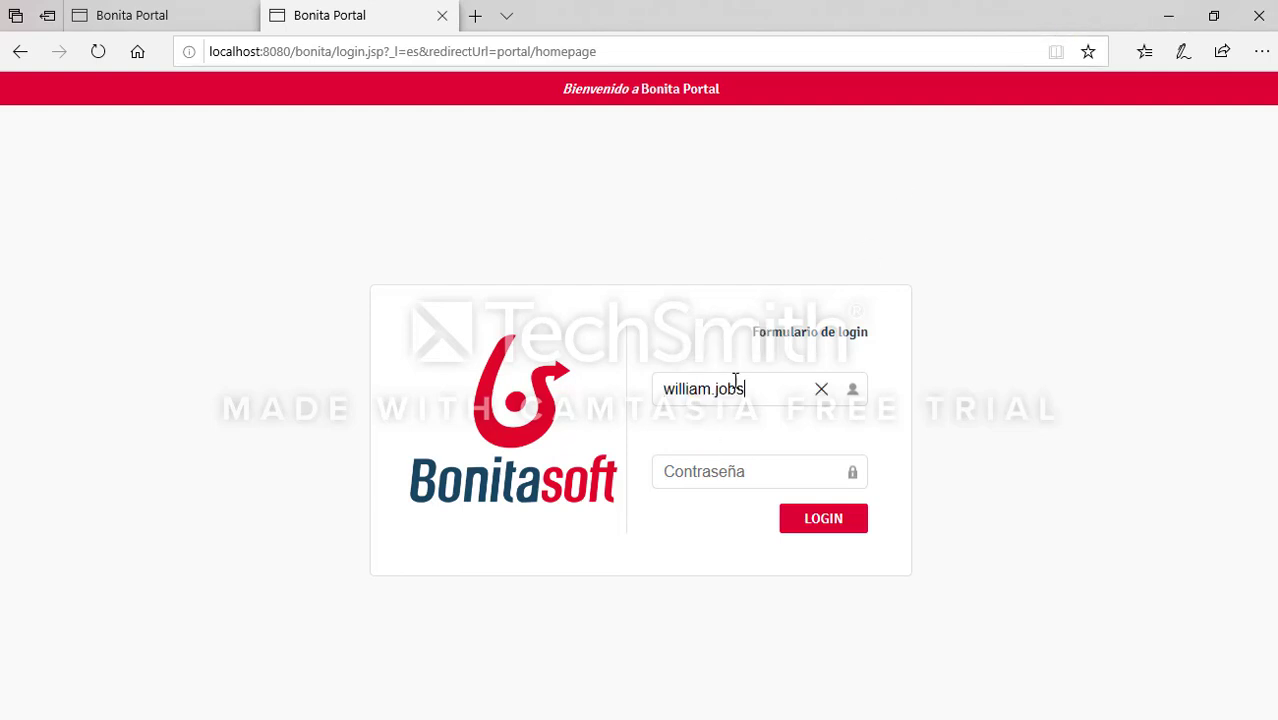
pyautogui.click(772, 472)
pyautogui.write('b')
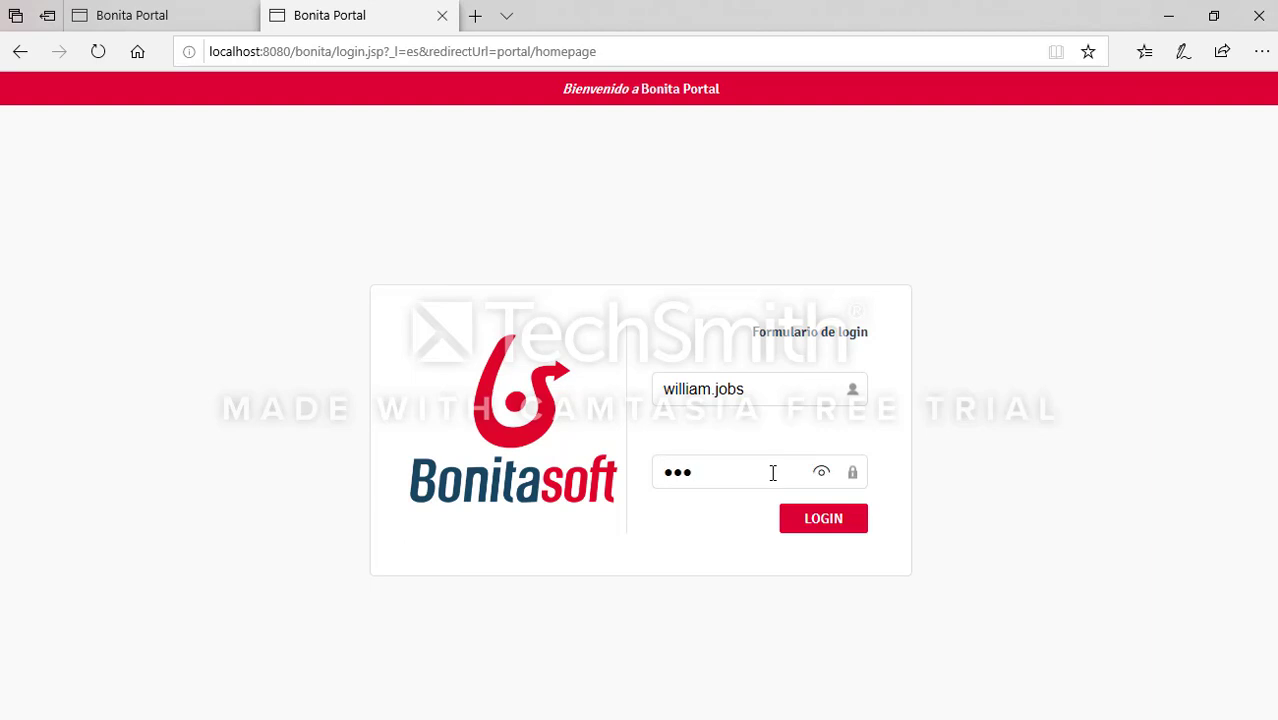
pyautogui.click(822, 534)
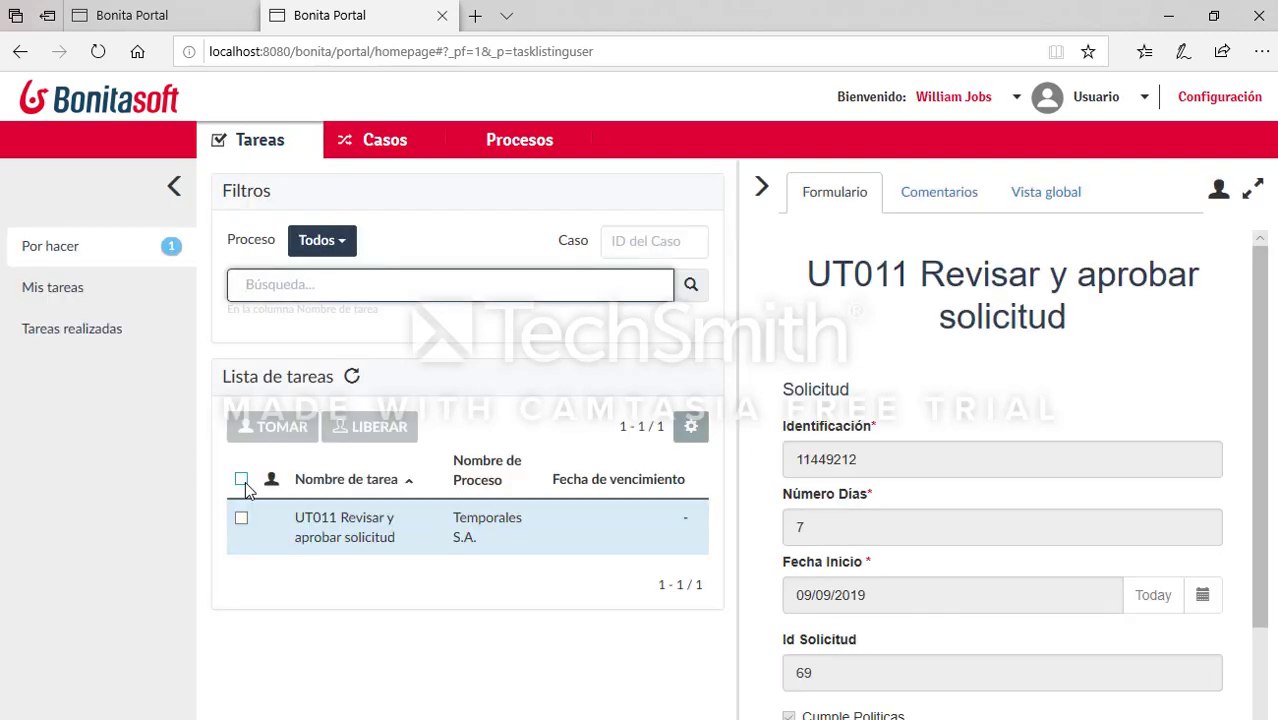
# Step: Claim the UT011 task, review request 69's fields, and submit it with Rh Acepta checked
pyautogui.click(241, 479)
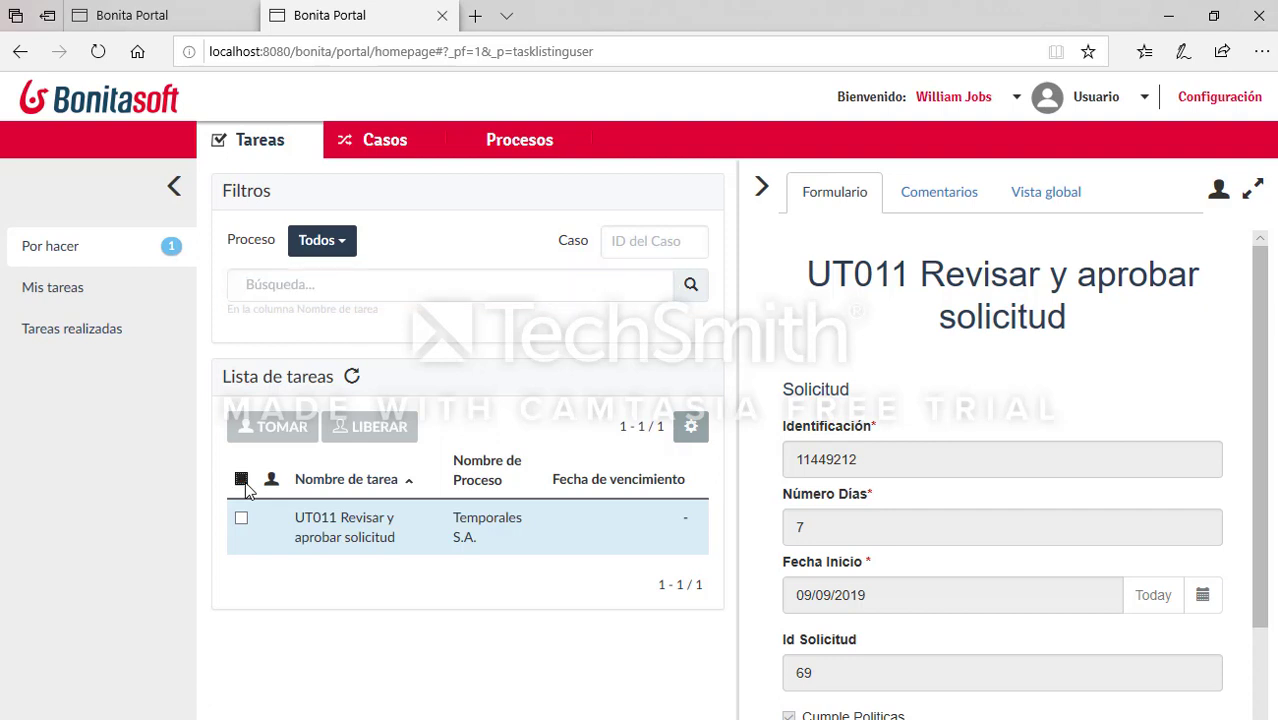
pyautogui.click(275, 427)
pyautogui.scroll(-2, 975, 440)
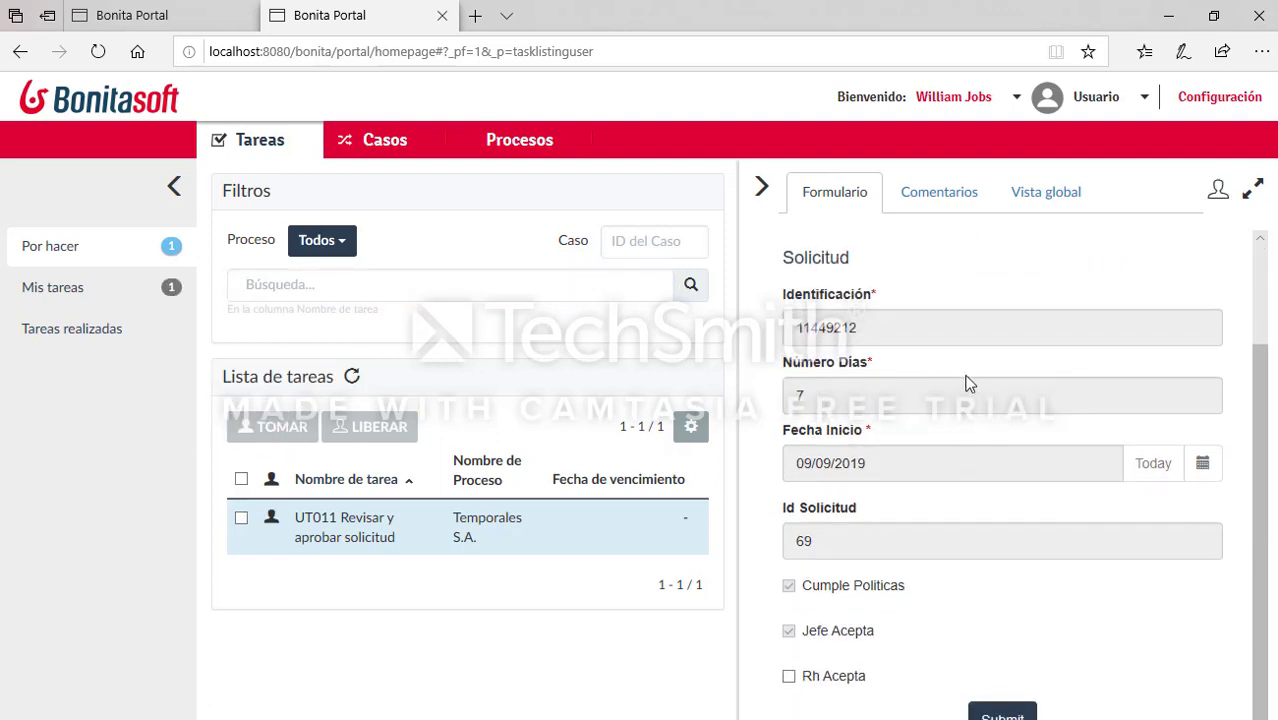
pyautogui.click(970, 330)
pyautogui.click(965, 400)
pyautogui.click(921, 463)
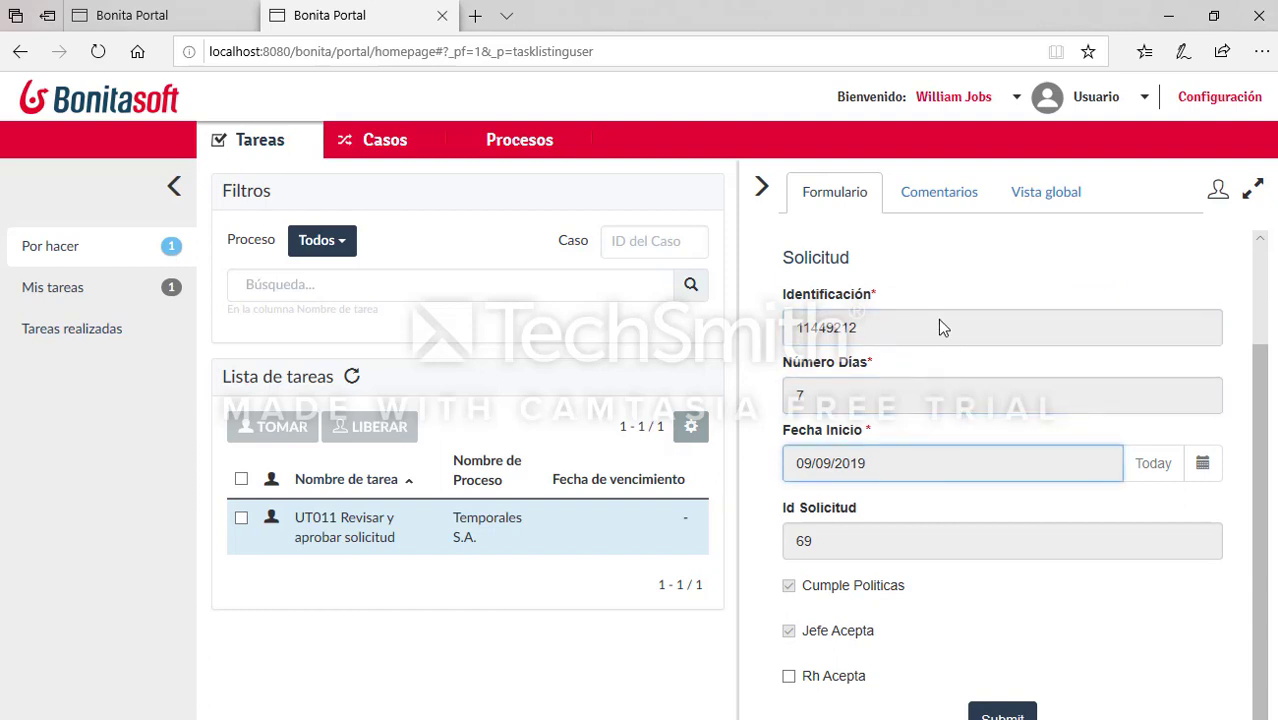
pyautogui.click(938, 327)
pyautogui.click(935, 398)
pyautogui.click(933, 335)
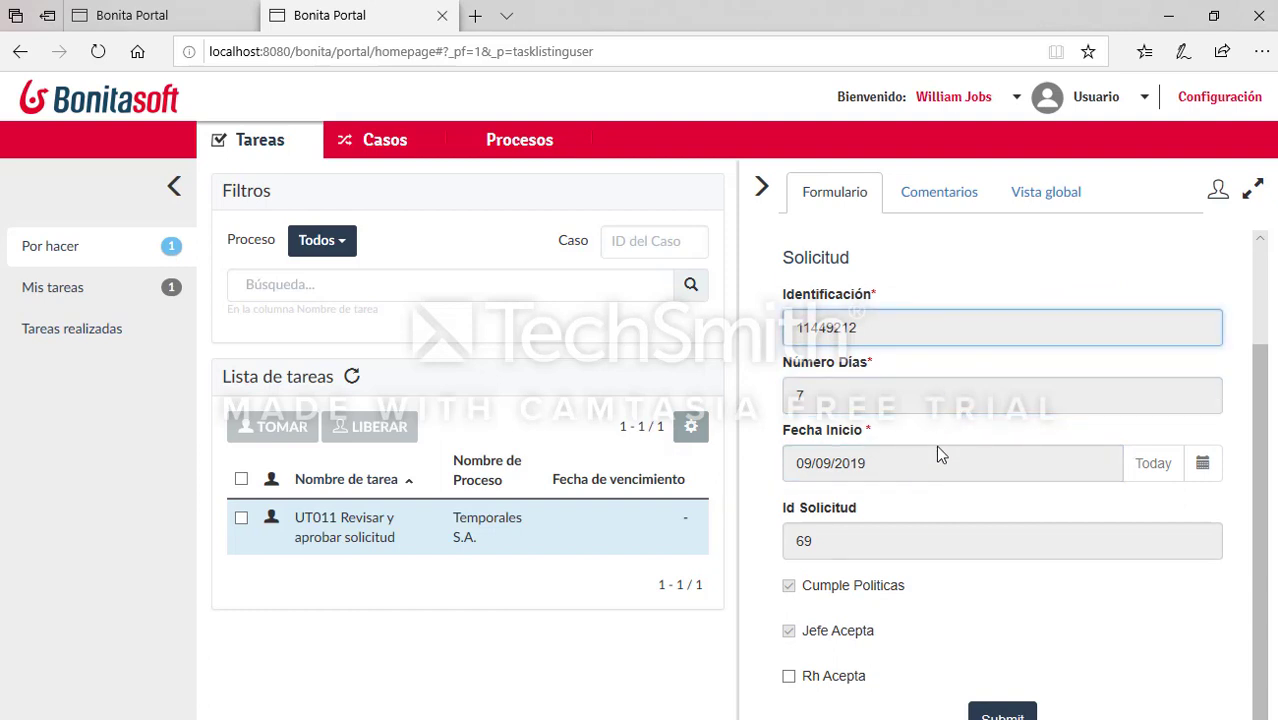
pyautogui.click(877, 541)
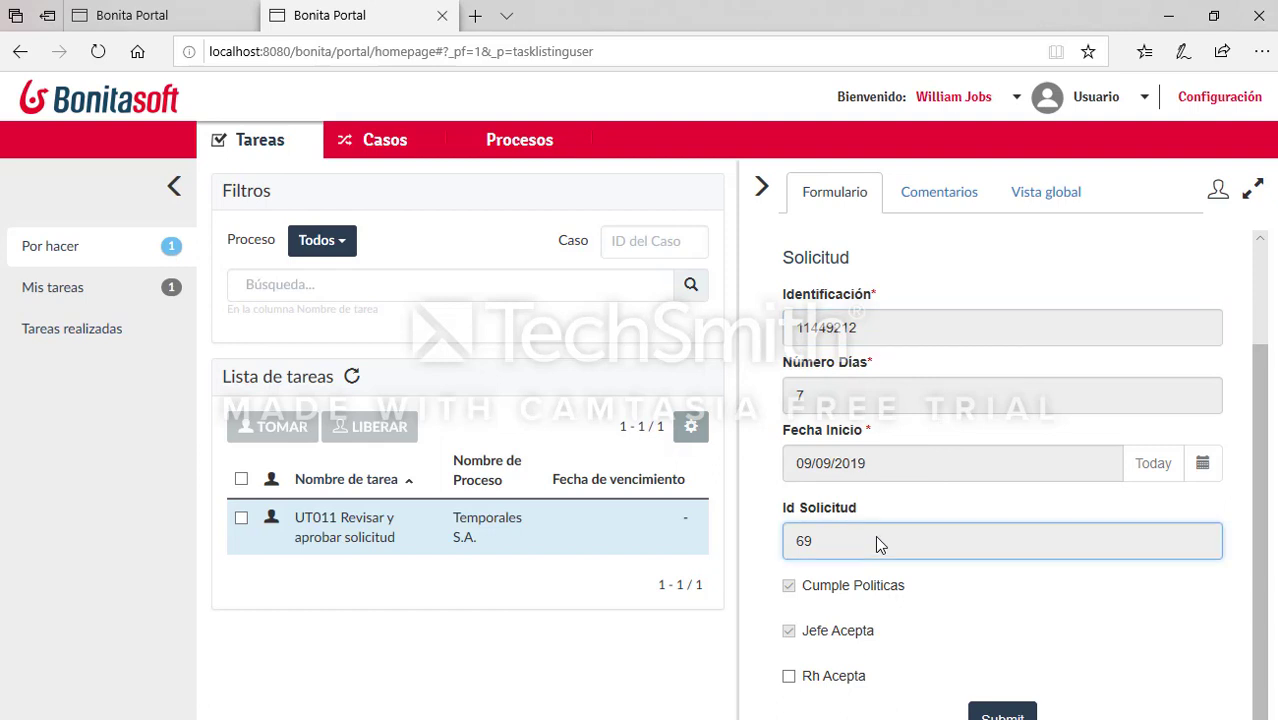
pyautogui.click(830, 680)
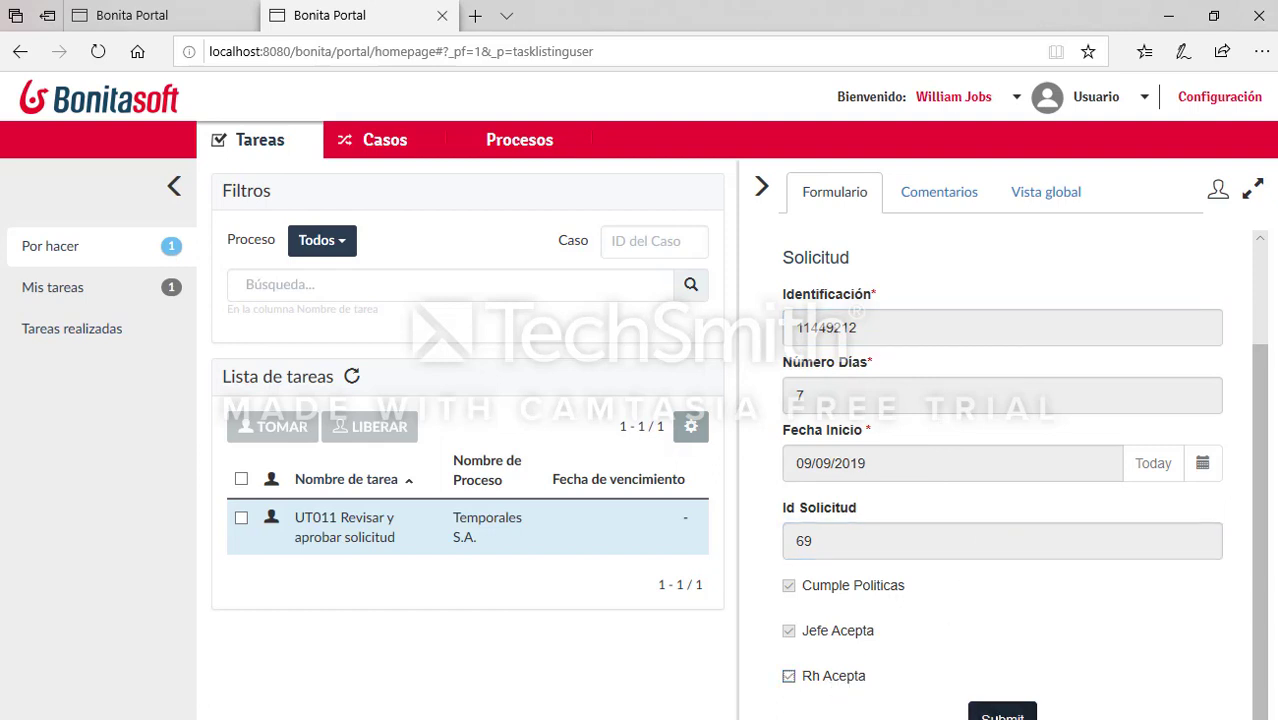
pyautogui.click(1002, 713)
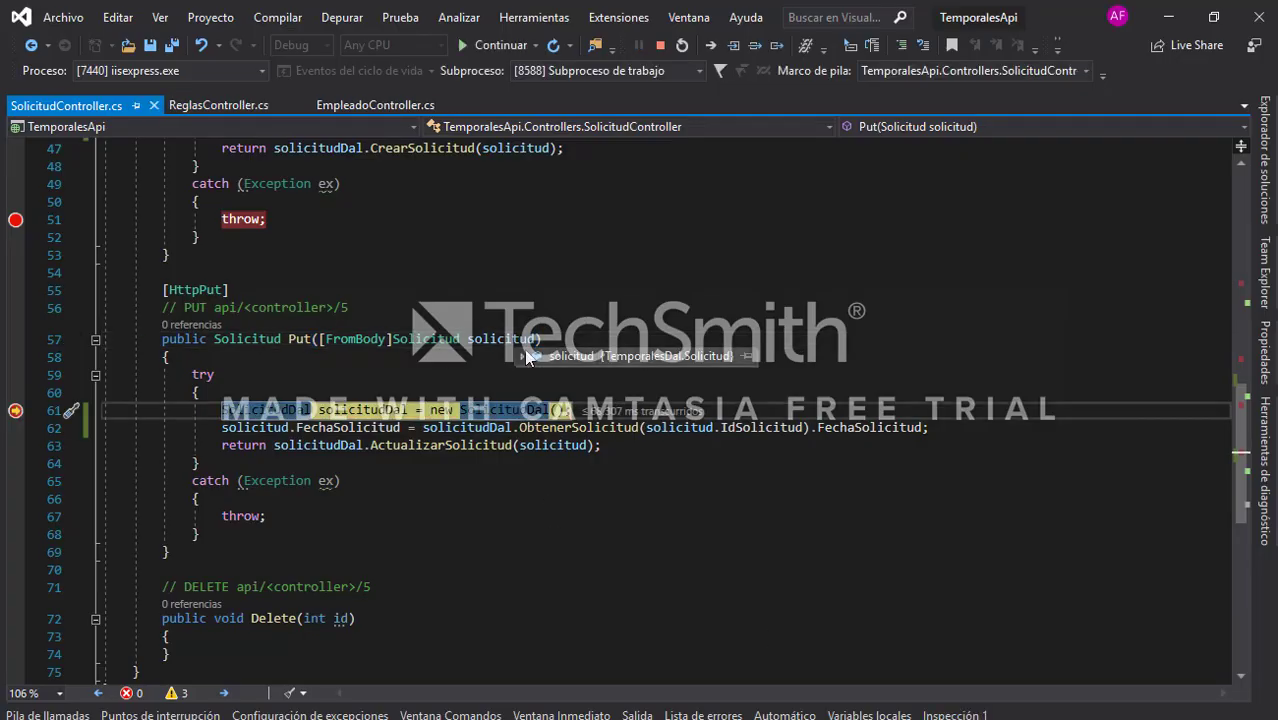
# Step: Inspect request 69's values at the line 61 breakpoint, then resume to EmpleadoController's Put
pyautogui.moveTo(520, 355)
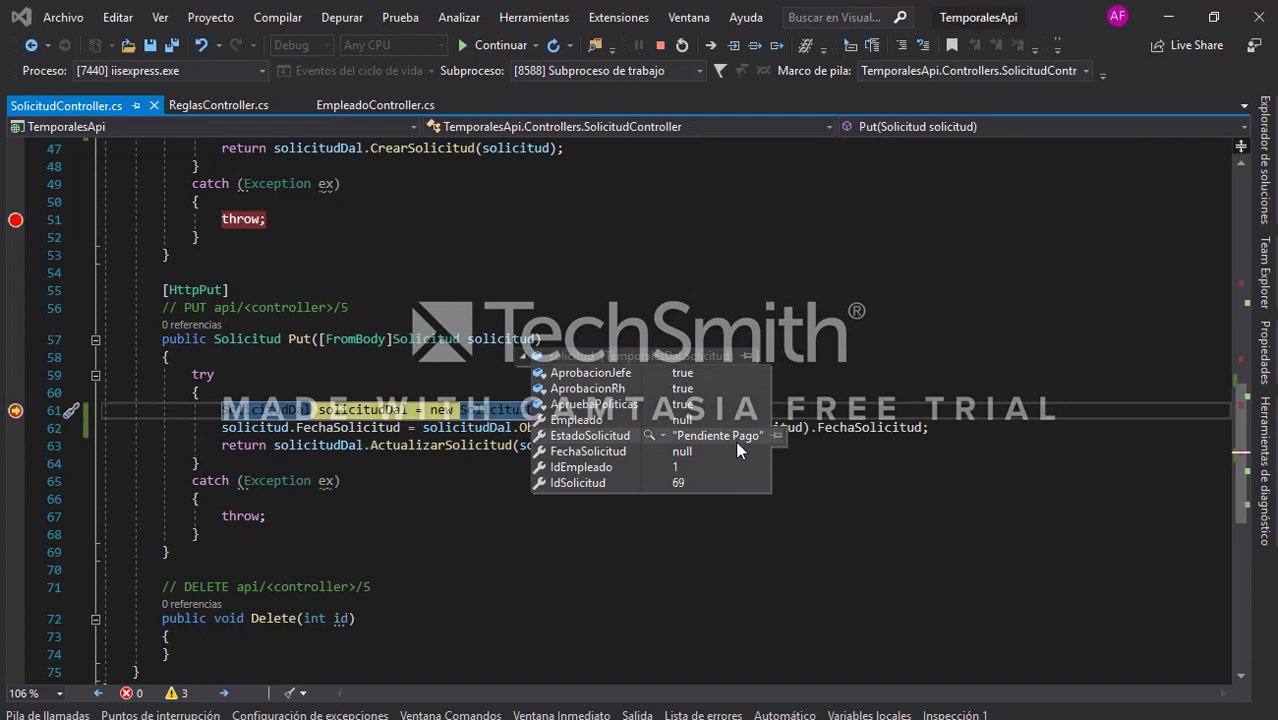
pyautogui.click(942, 313)
pyautogui.press('F5')
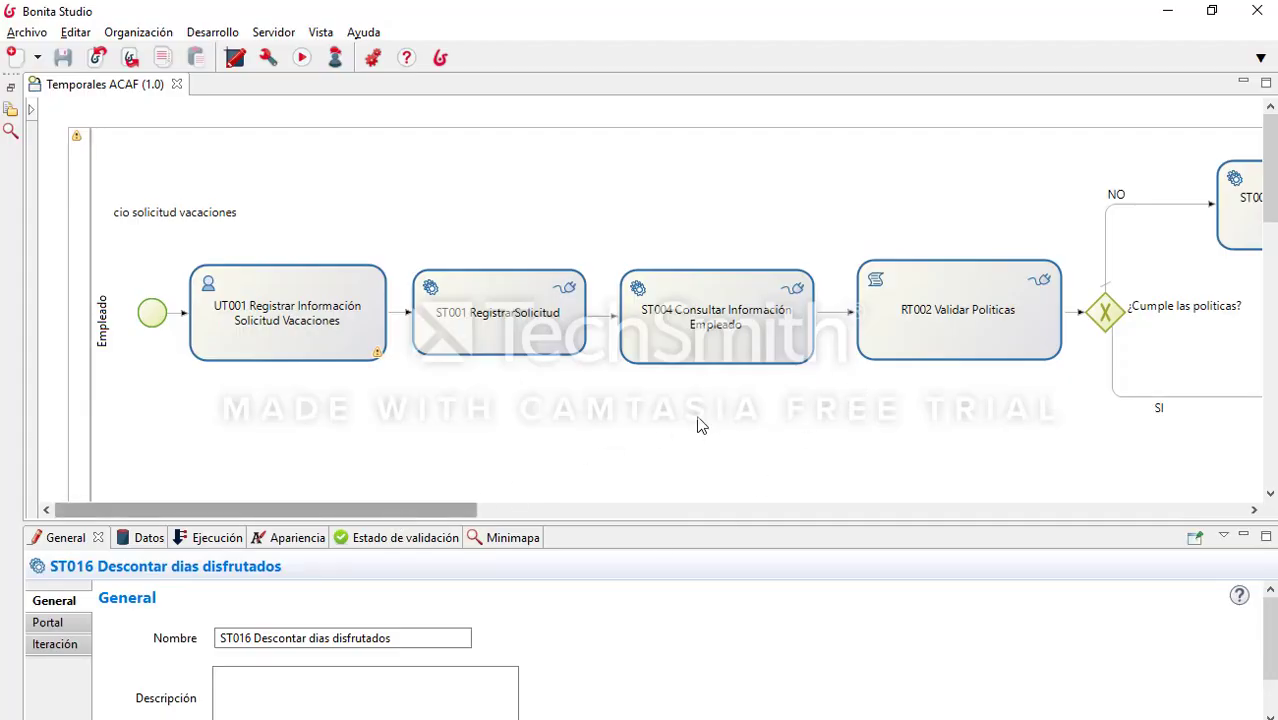
# Step: Scroll the diagram to the Tesorería lane's ST016 Descontar dias disfrutados step, then return to Visual Studio
pyautogui.scroll(-10, 600, 425)
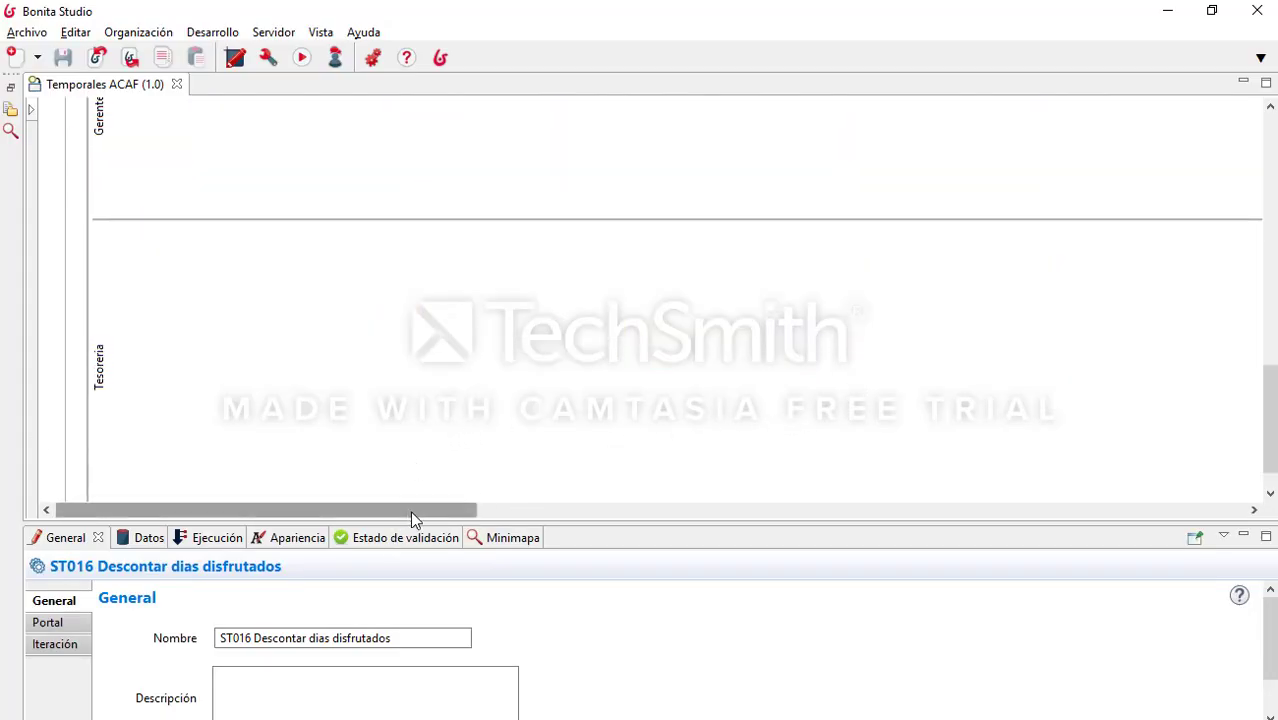
pyautogui.moveTo(412, 512); pyautogui.dragTo(1096, 503)
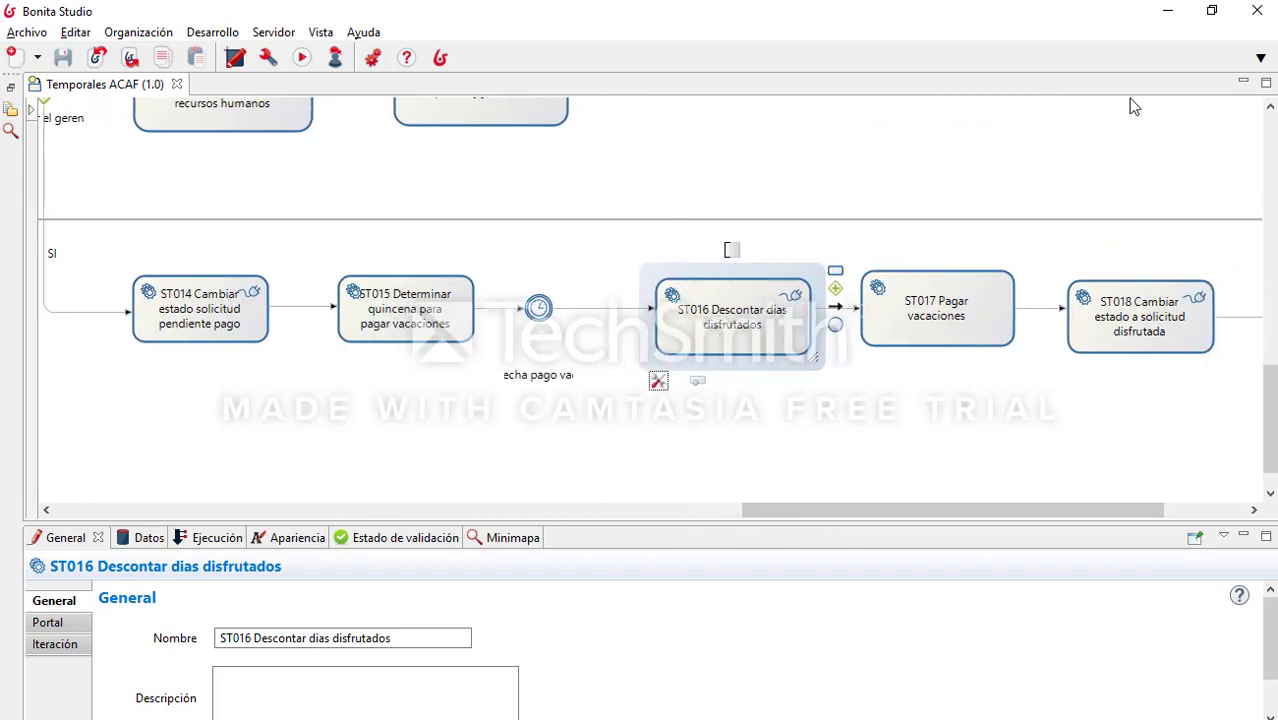
pyautogui.click(1167, 11)
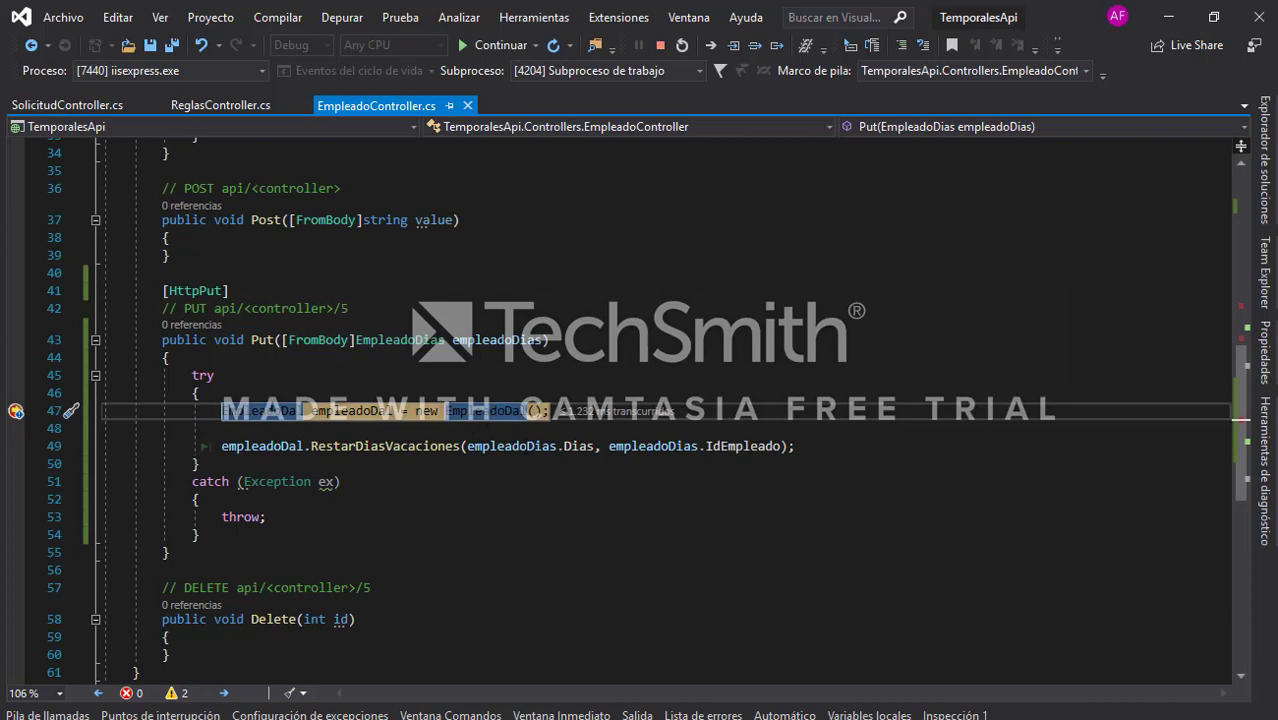
# Step: Re-run the Empleado query in SSMS and note the employee's DiasPermitidos value of 8
pyautogui.moveTo(583, 452)
pyautogui.hotkey('alt', 'Tab')
pyautogui.click(540, 117)
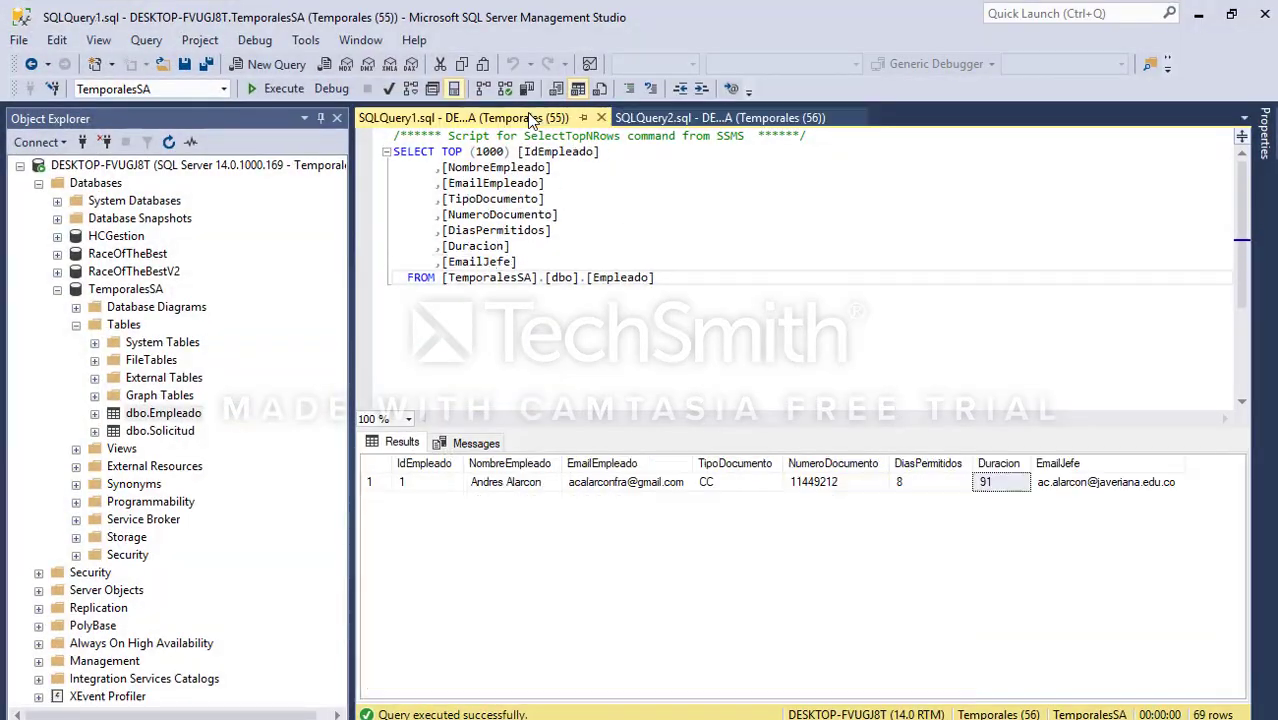
pyautogui.click(838, 355)
pyautogui.press('F5')
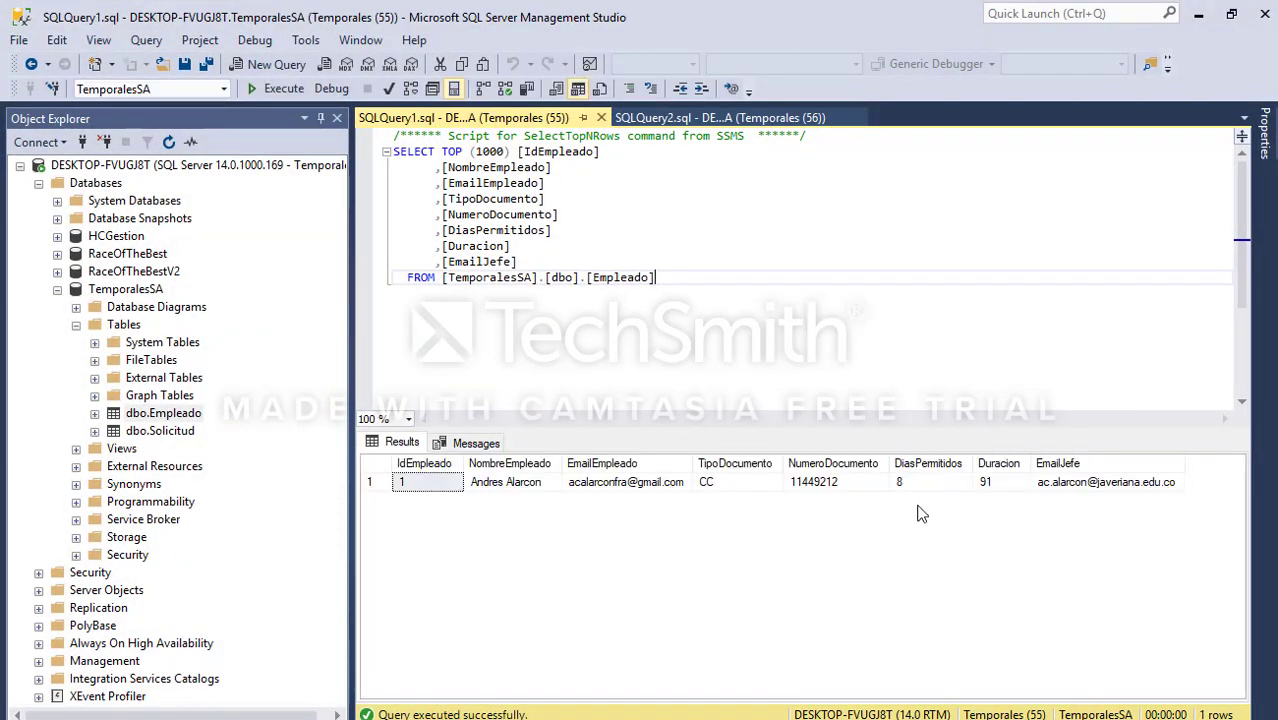
pyautogui.moveTo(917, 485); pyautogui.dragTo(872, 482)
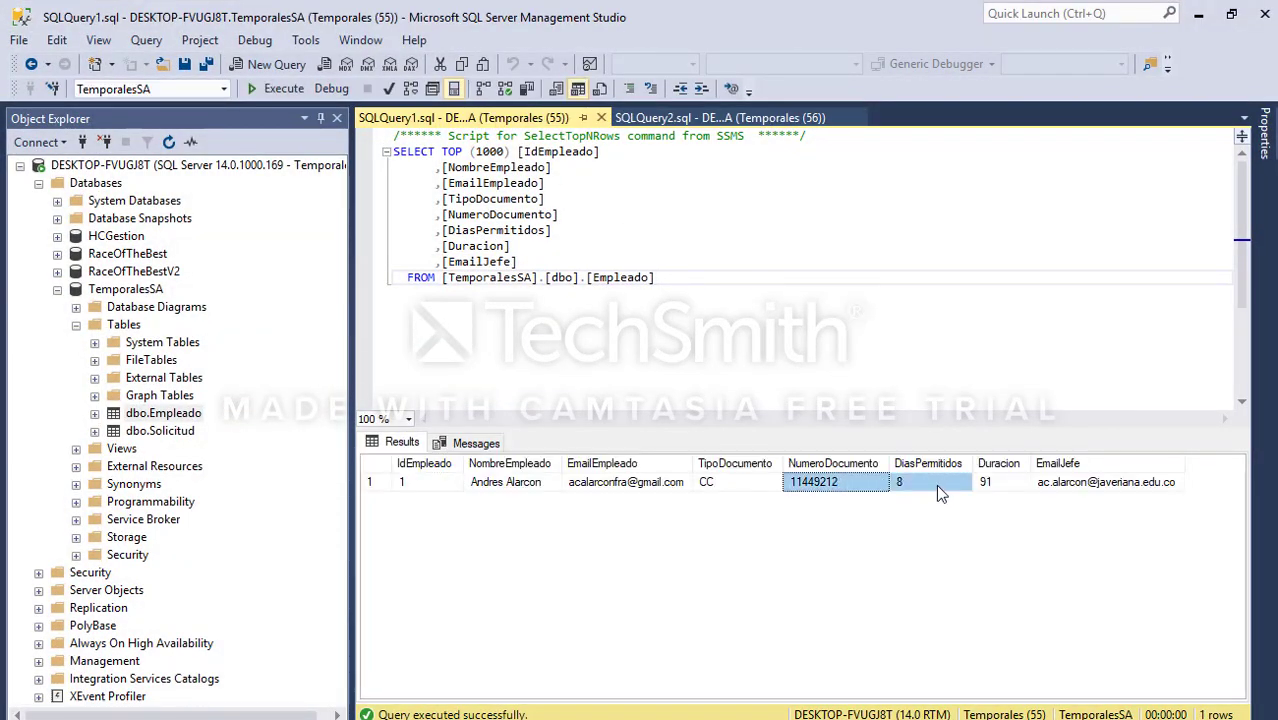
pyautogui.click(936, 484)
# Step: Resume EmpleadoController's Put and re-run the Empleado query, confirming DiasPermitidos dropped to 1
pyautogui.click(1200, 14)
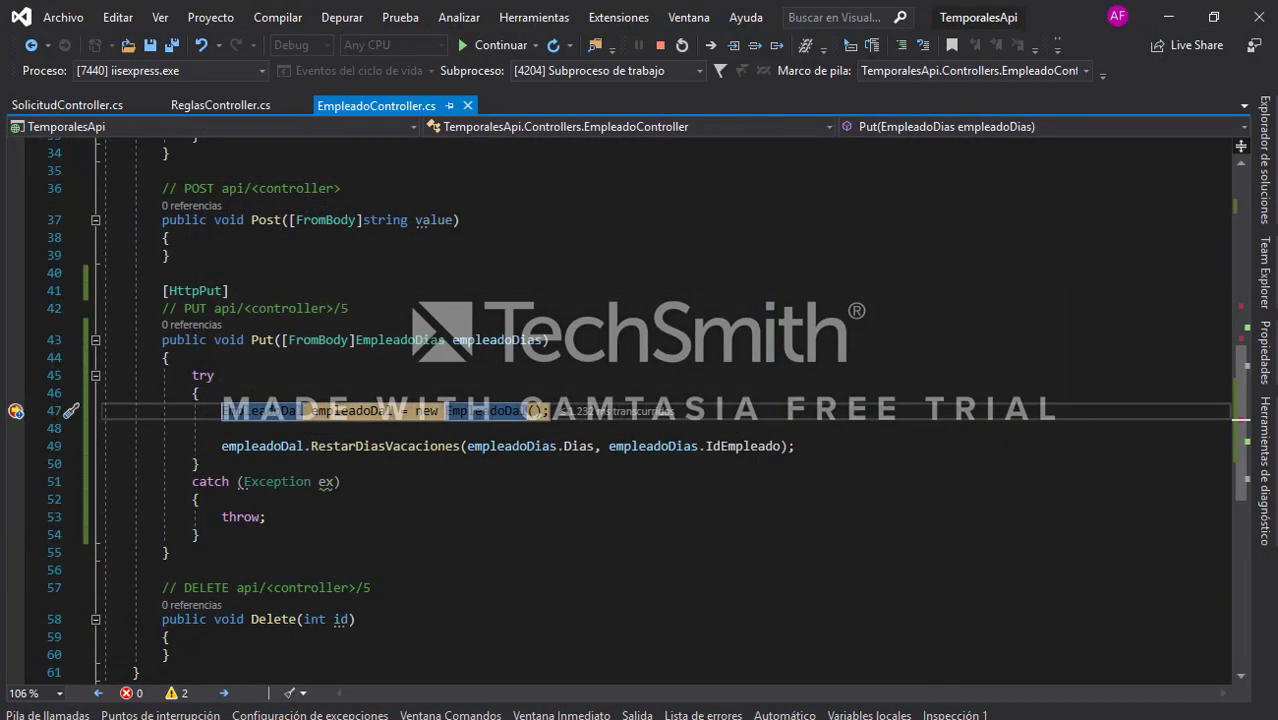
pyautogui.click(656, 342)
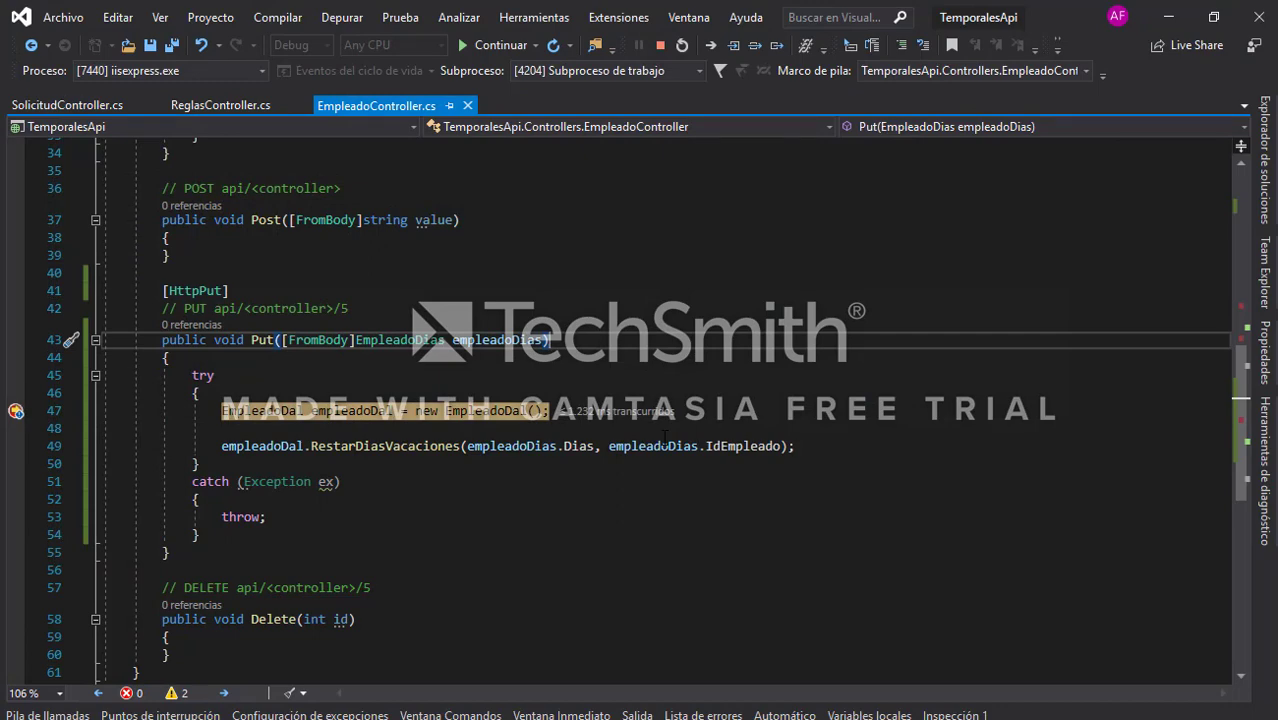
pyautogui.press('F5')
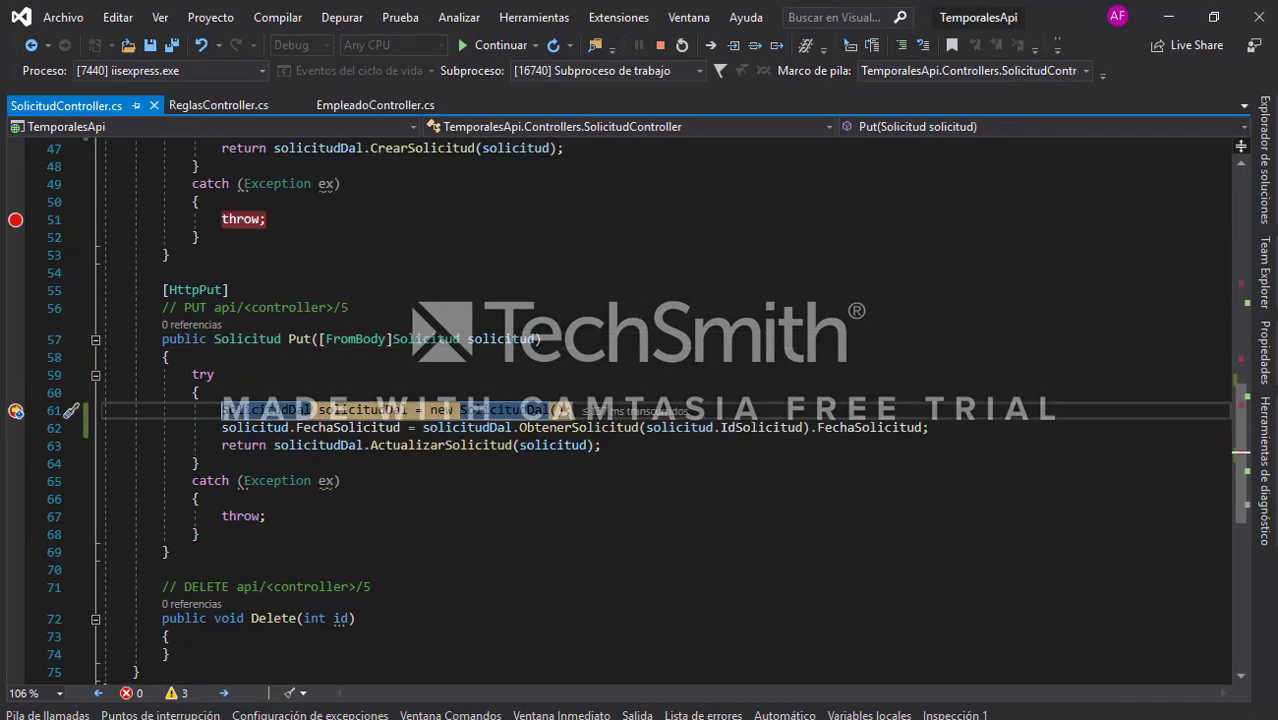
pyautogui.hotkey('alt', 'Tab')
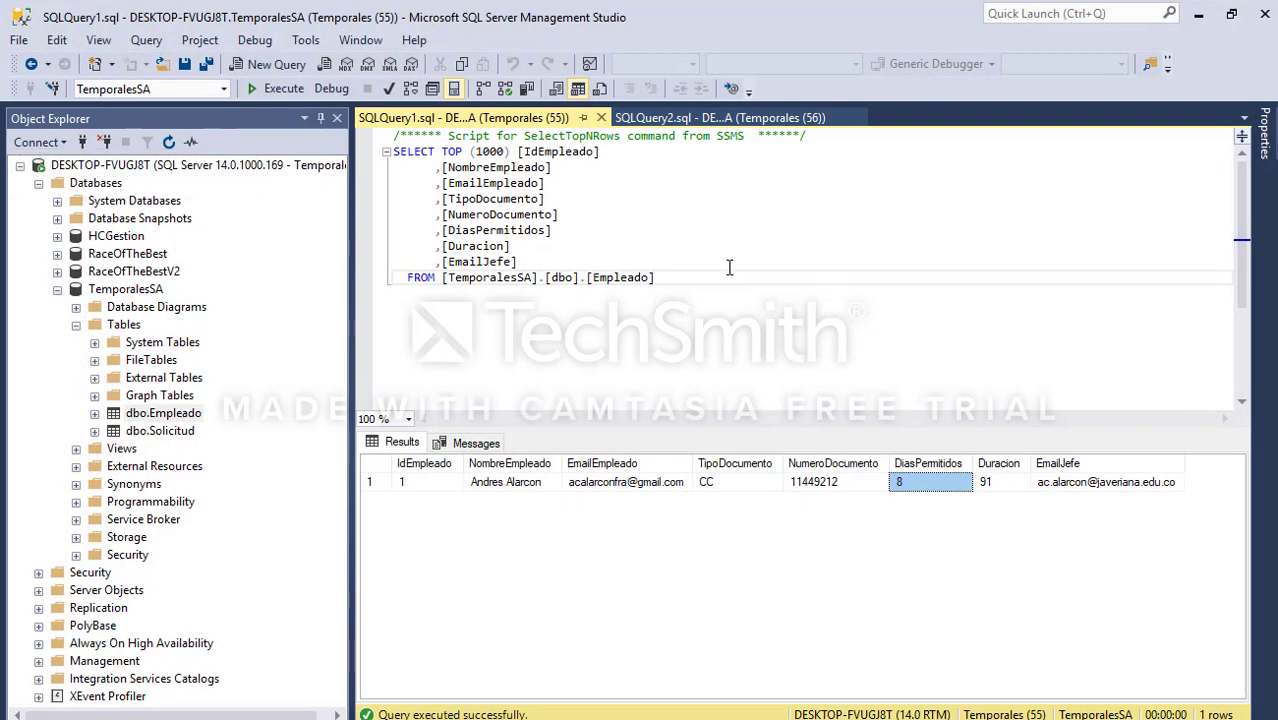
pyautogui.click(730, 276)
pyautogui.press('F5')
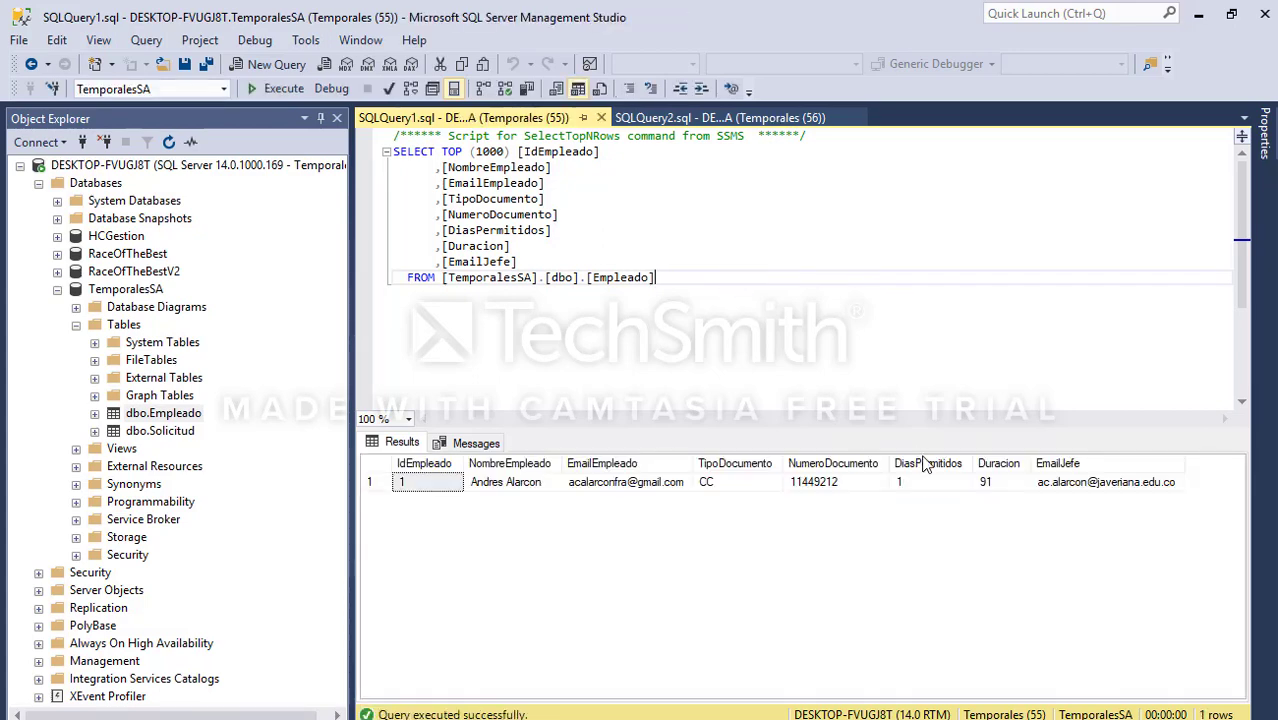
pyautogui.click(938, 484)
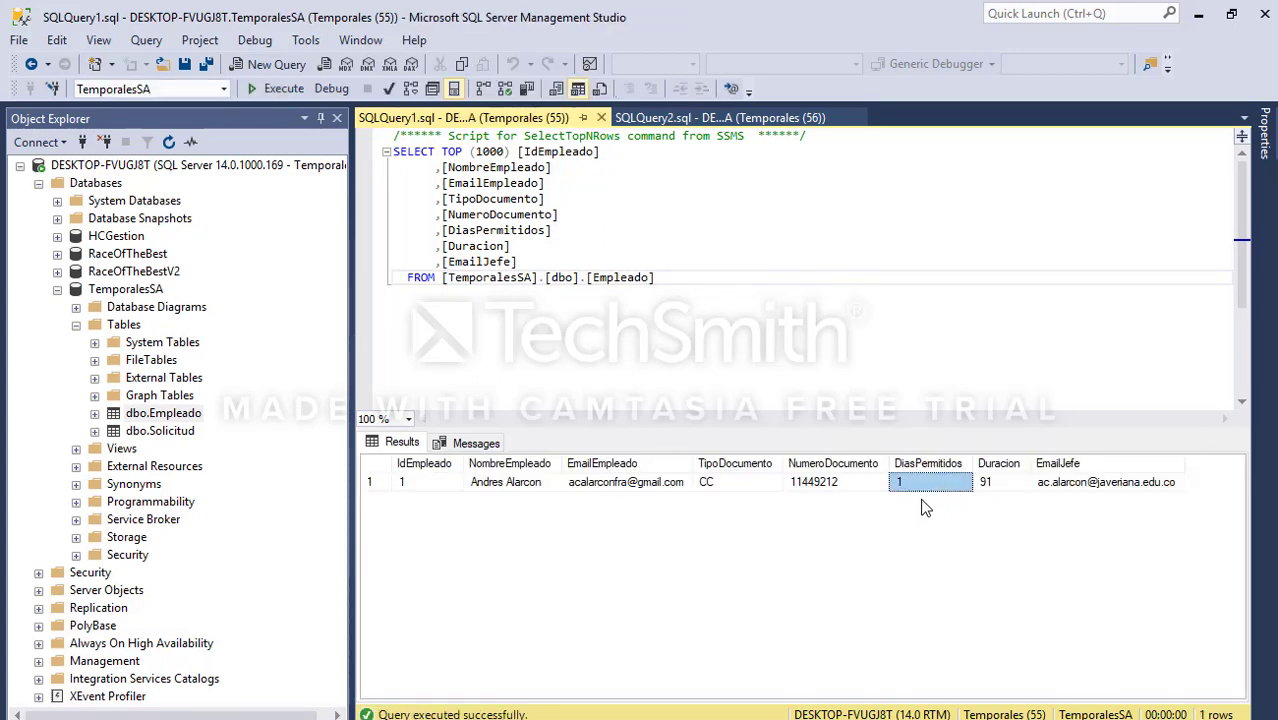
# Step: Continue the debugger past SolicitudController's line 61 request update
pyautogui.click(1198, 14)
pyautogui.moveTo(500, 339)
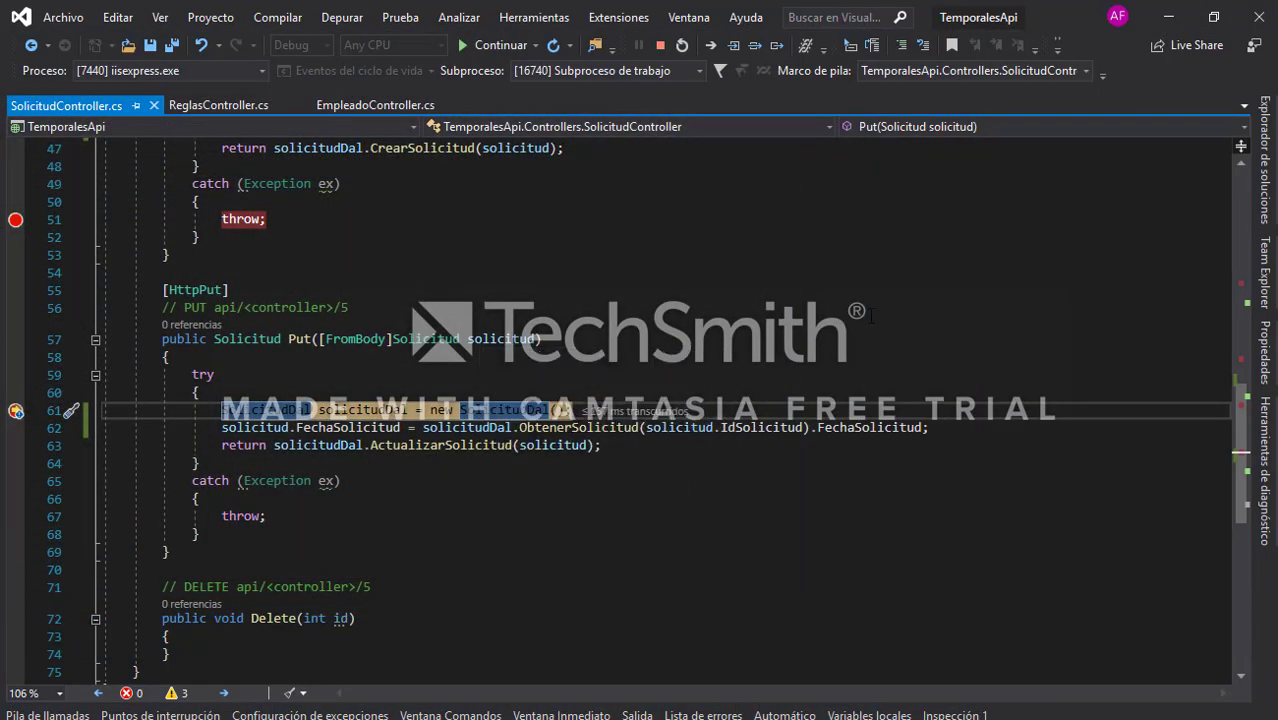
pyautogui.click(771, 314)
pyautogui.press('F5')
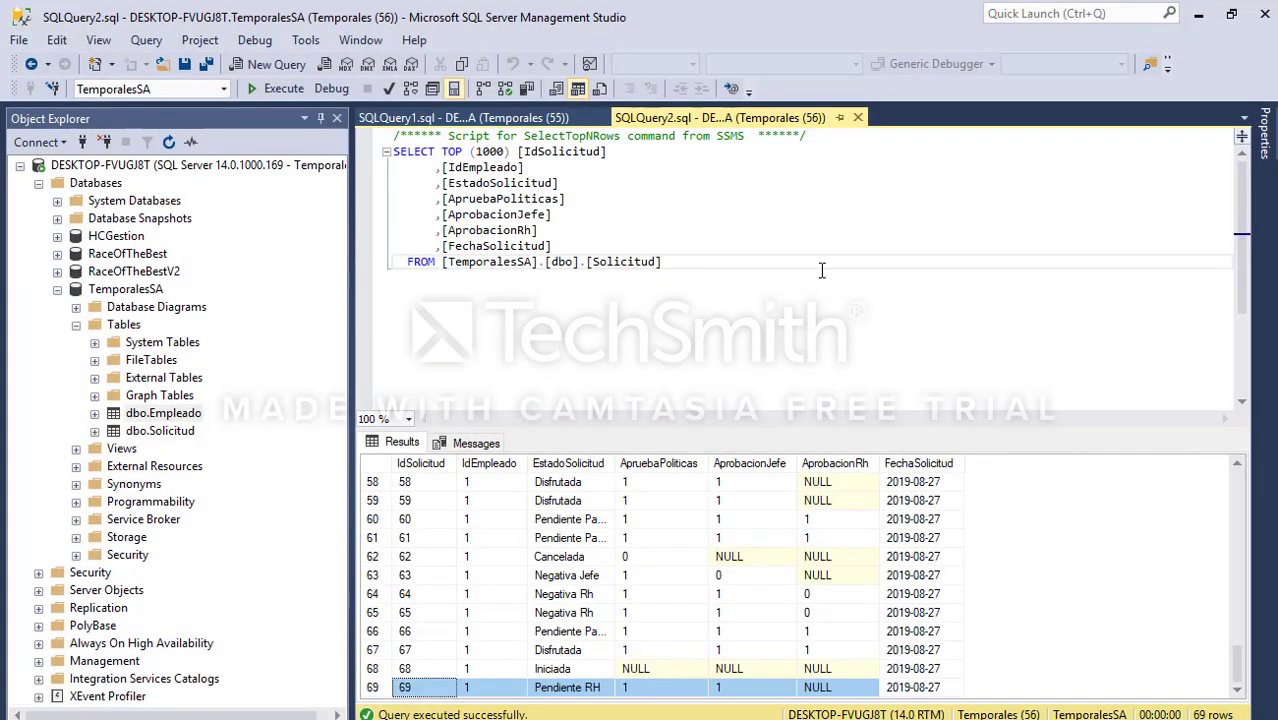
# Step: Check in the Solicitud results that request 69 reads Disfrutada with HR approval 1
pyautogui.scroll(-19, 975, 605)
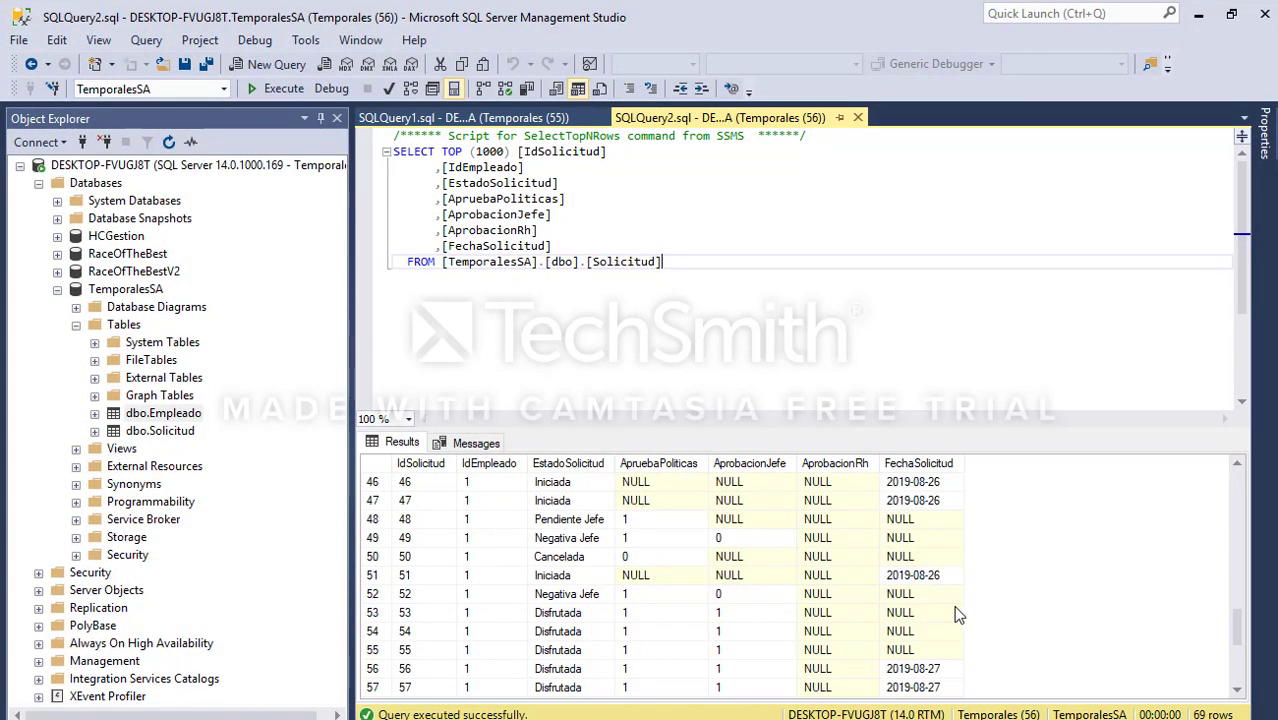
pyautogui.click(840, 688)
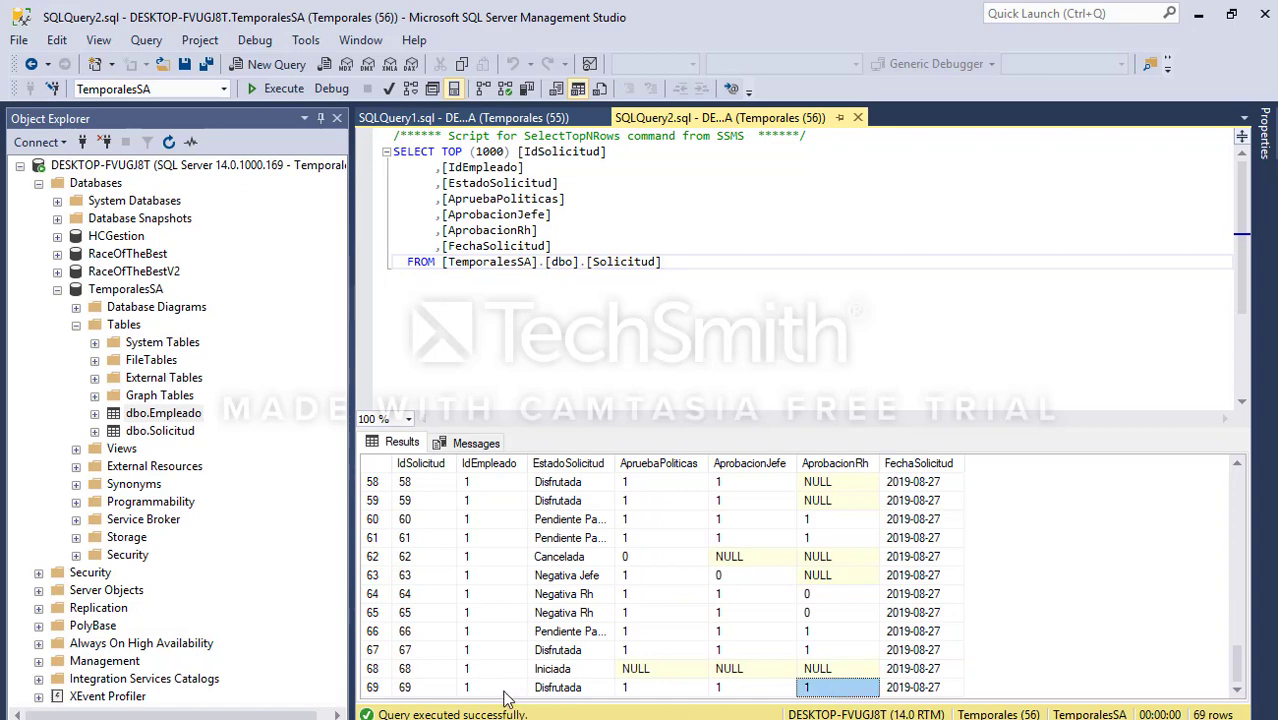
pyautogui.moveTo(500, 688); pyautogui.dragTo(580, 688)
pyautogui.moveTo(733, 710); pyautogui.dragTo(905, 705)
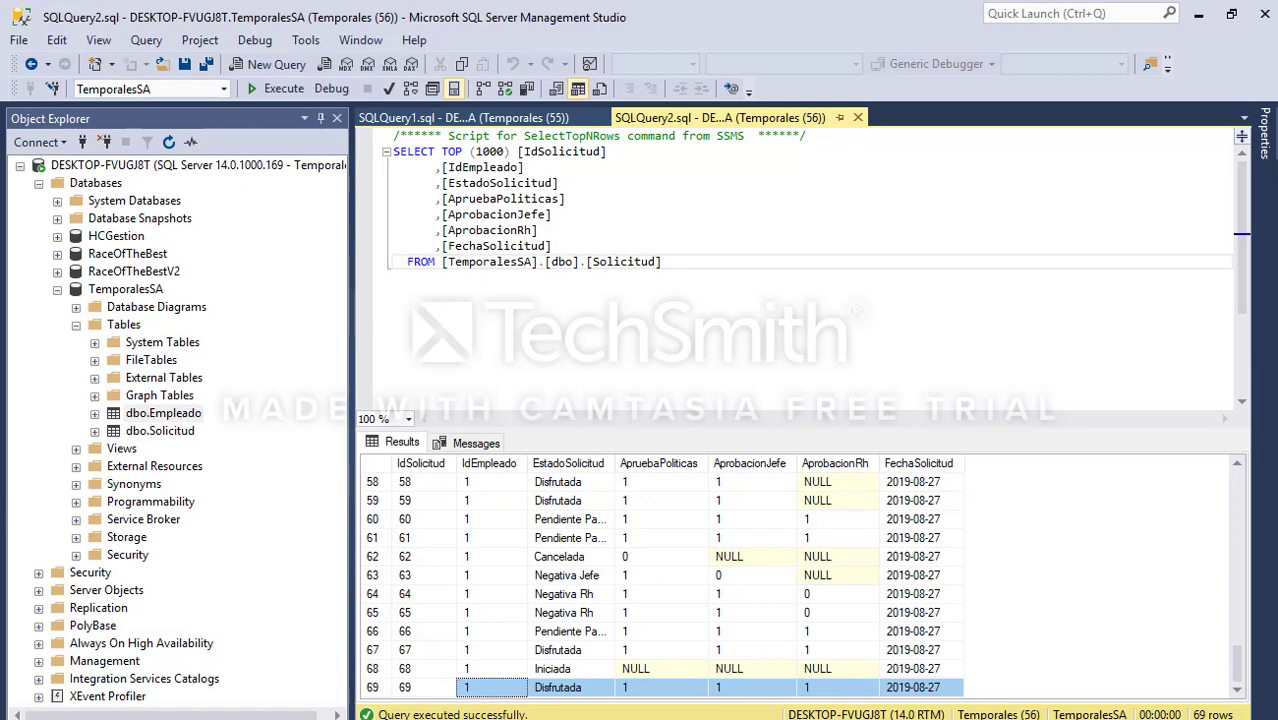
pyautogui.hotkey('alt', 'Tab')
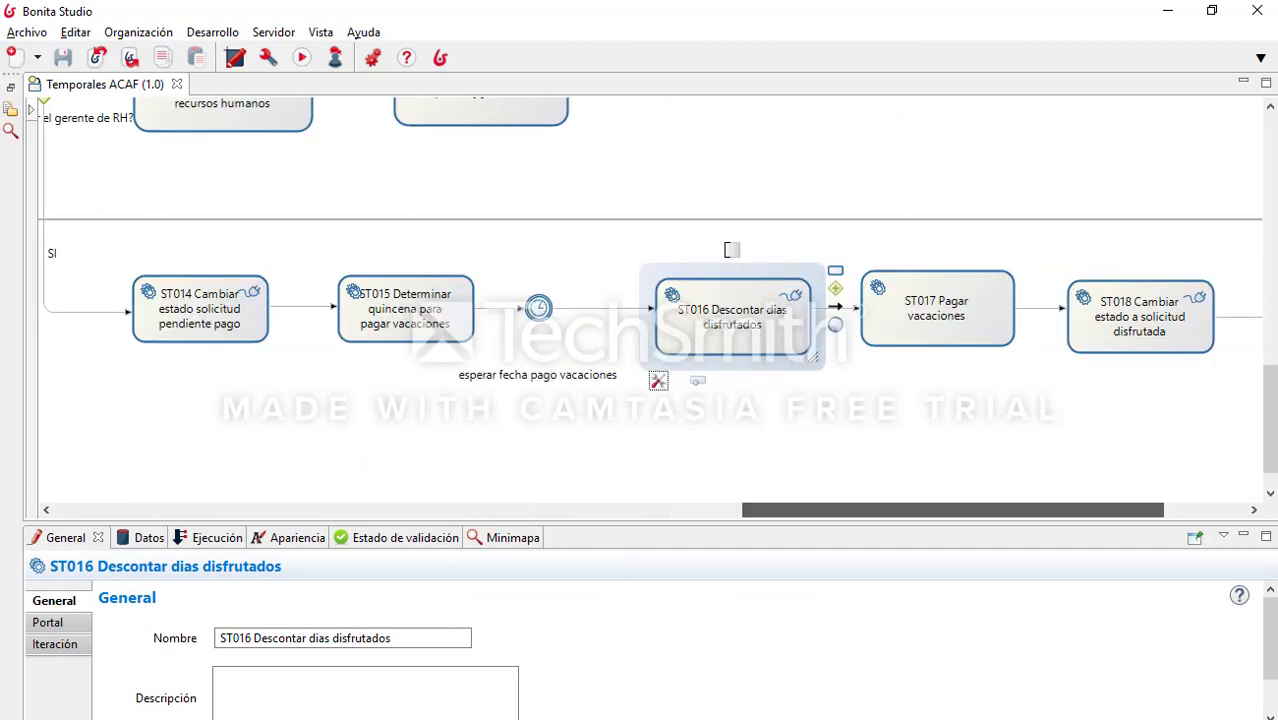
# Step: Show ST001 RegistrarSolicitud's input connectors in an enlarged panel and select the CrearSolicitud rest-post connector
pyautogui.moveTo(782, 510); pyautogui.dragTo(63, 467)
pyautogui.scroll(10, 283, 378)
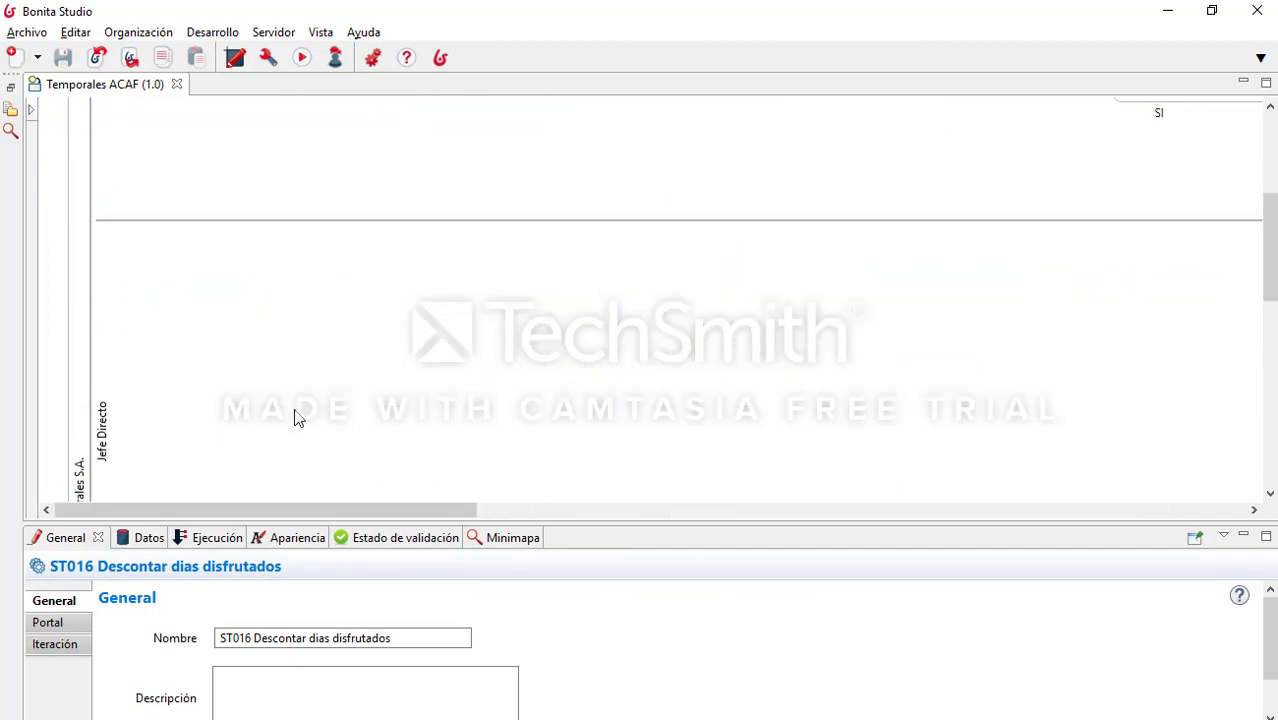
pyautogui.scroll(5, 295, 418)
pyautogui.moveTo(365, 516); pyautogui.dragTo(397, 516)
pyautogui.click(399, 283)
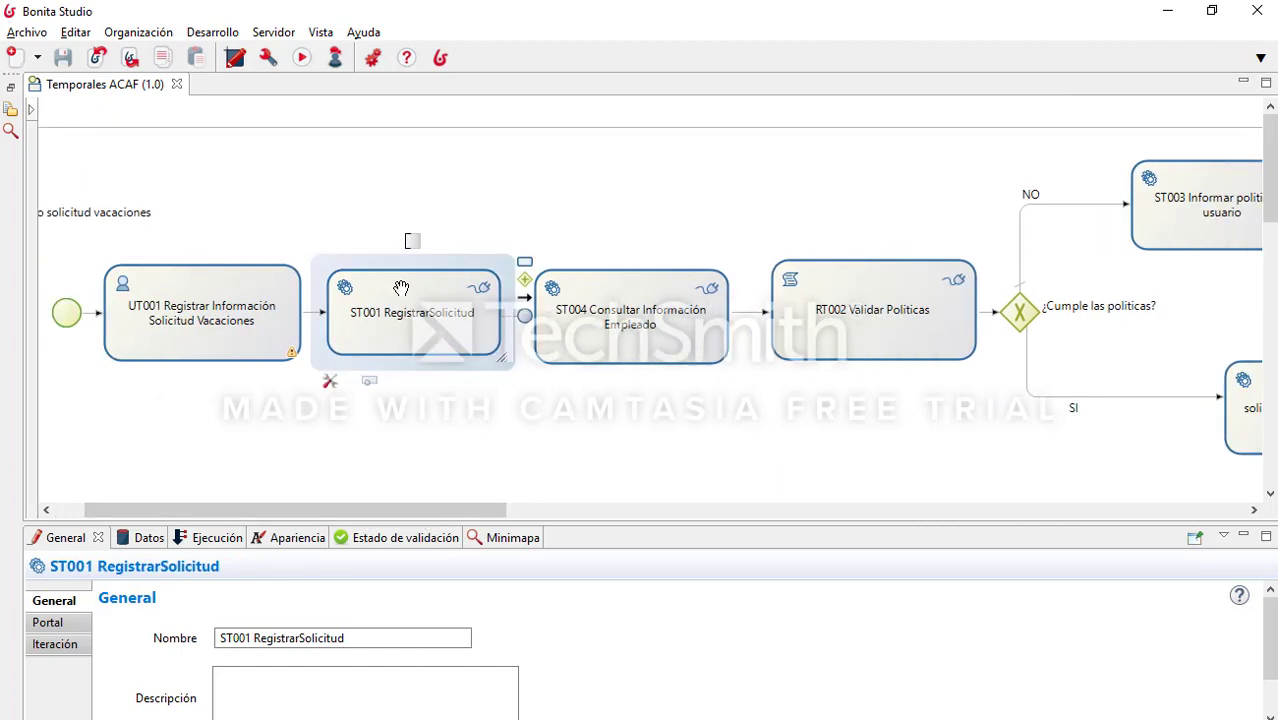
pyautogui.click(212, 542)
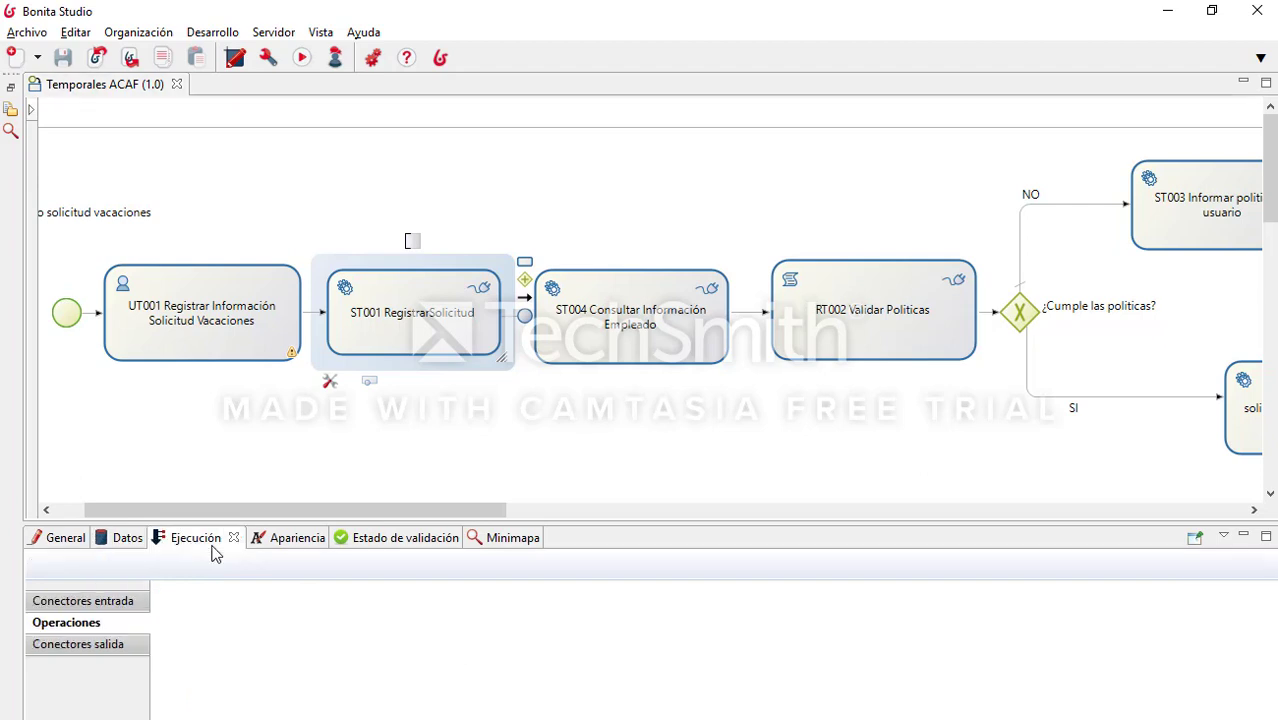
pyautogui.click(126, 602)
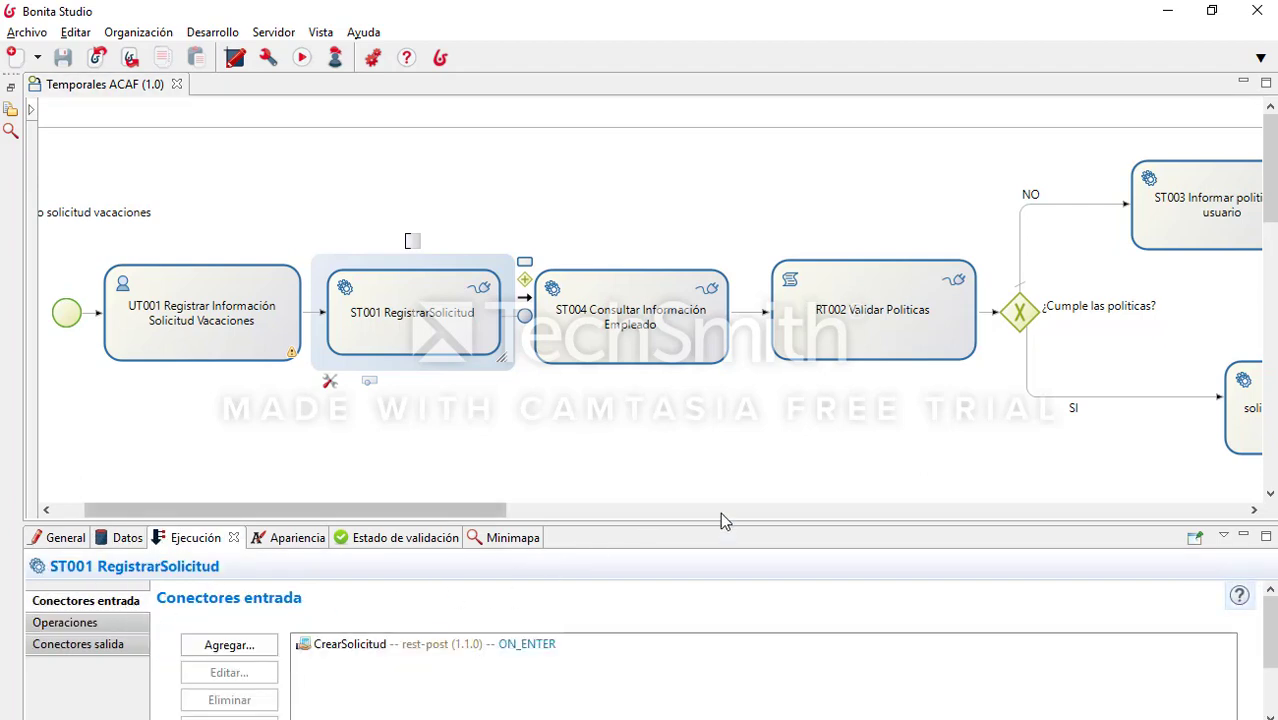
pyautogui.moveTo(720, 524); pyautogui.dragTo(723, 448)
pyautogui.click(355, 570)
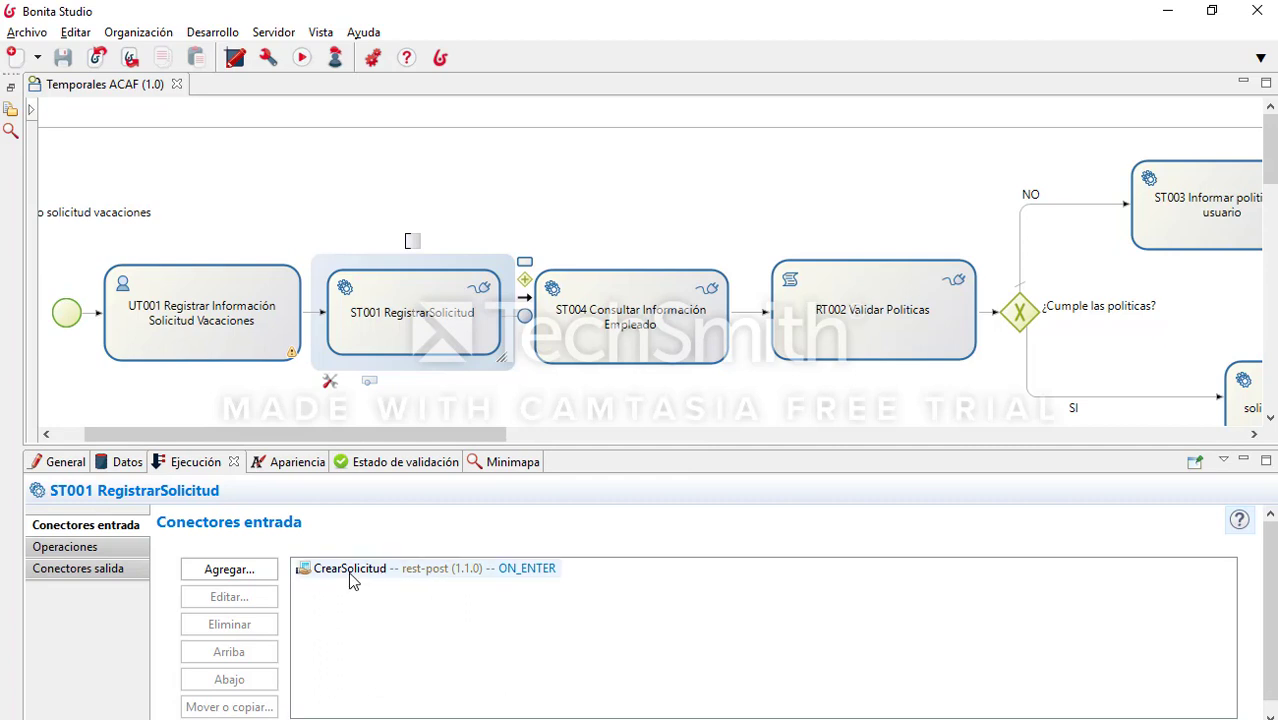
pyautogui.doubleClick(366, 571)
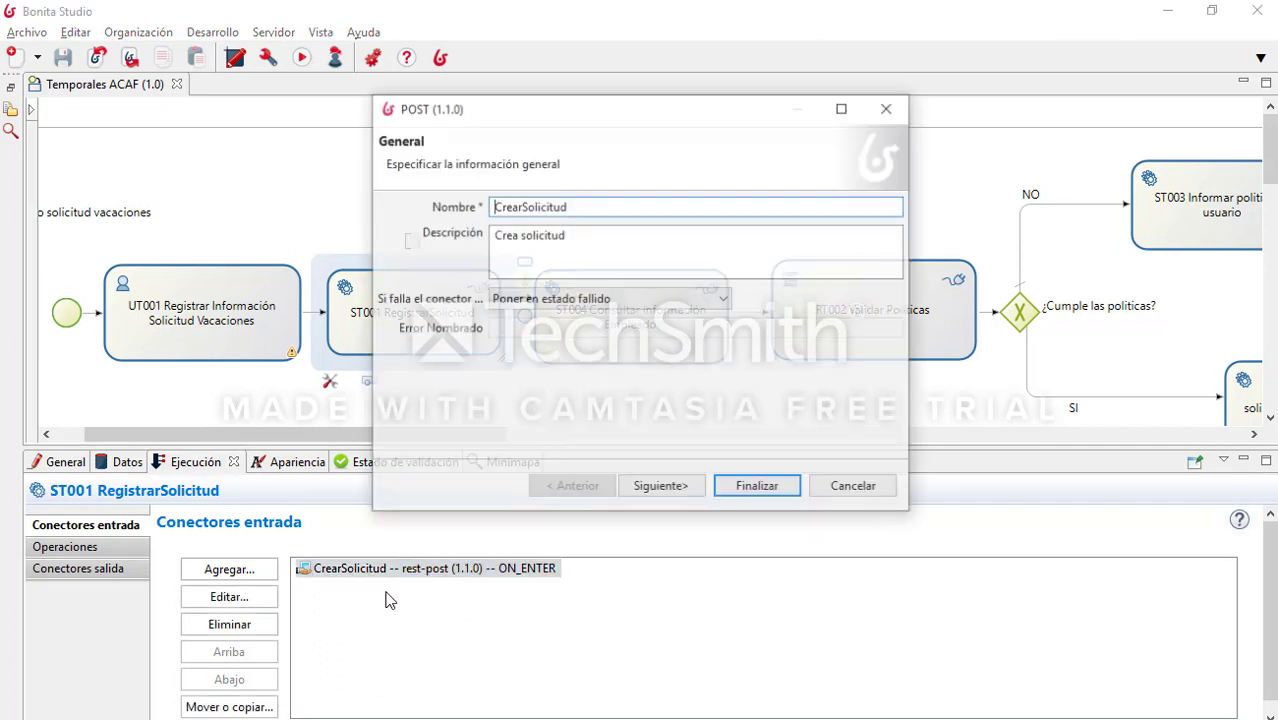
pyautogui.click(672, 488)
pyautogui.click(703, 210)
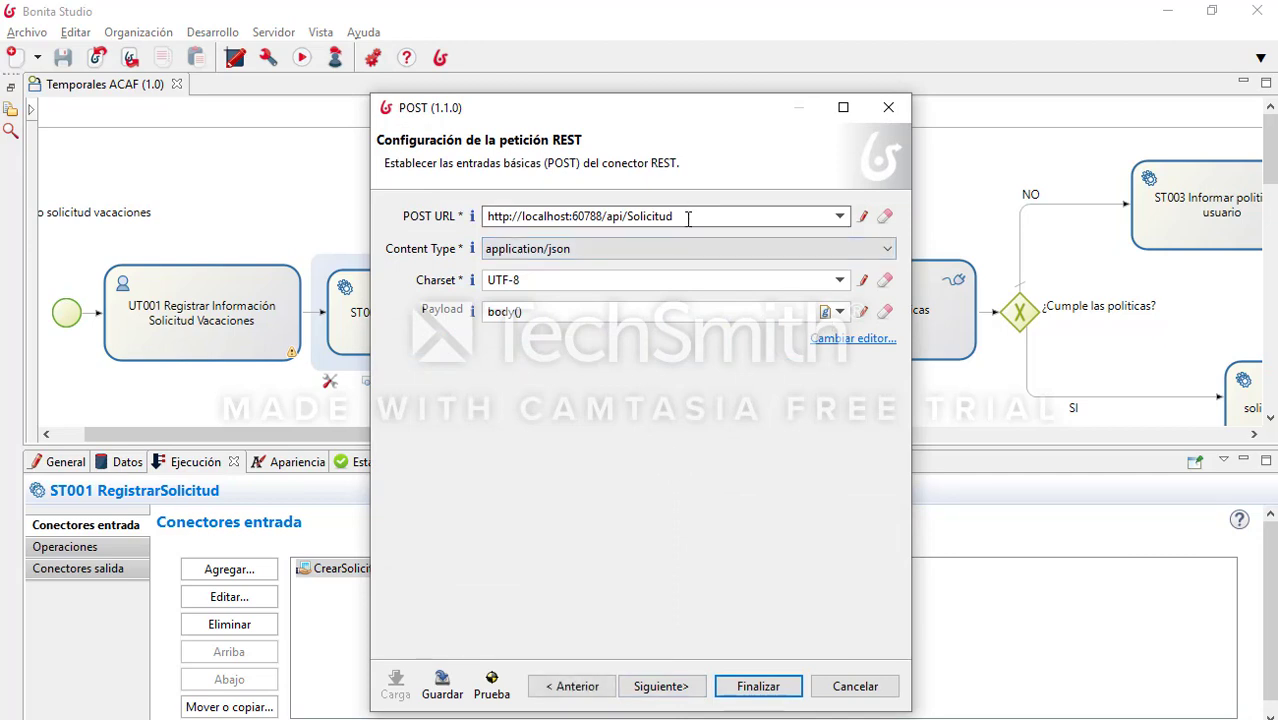
pyautogui.moveTo(688, 218); pyautogui.dragTo(413, 217)
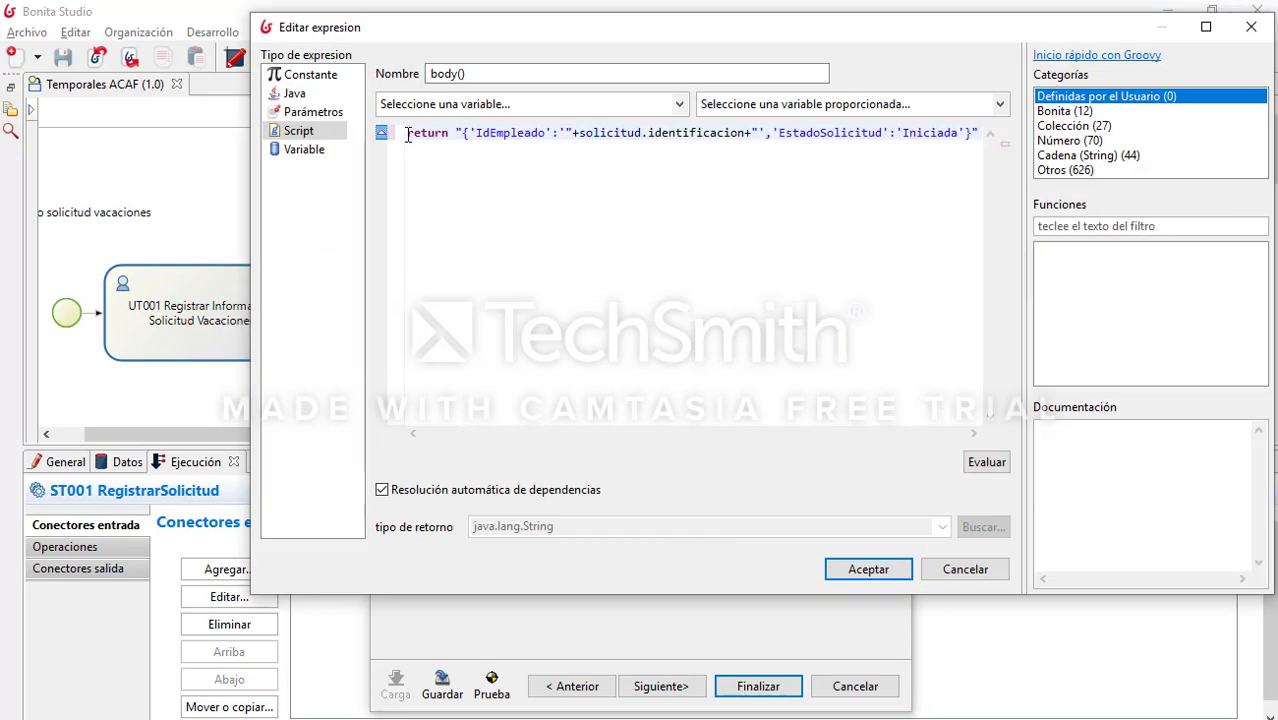
pyautogui.moveTo(435, 133); pyautogui.dragTo(985, 139)
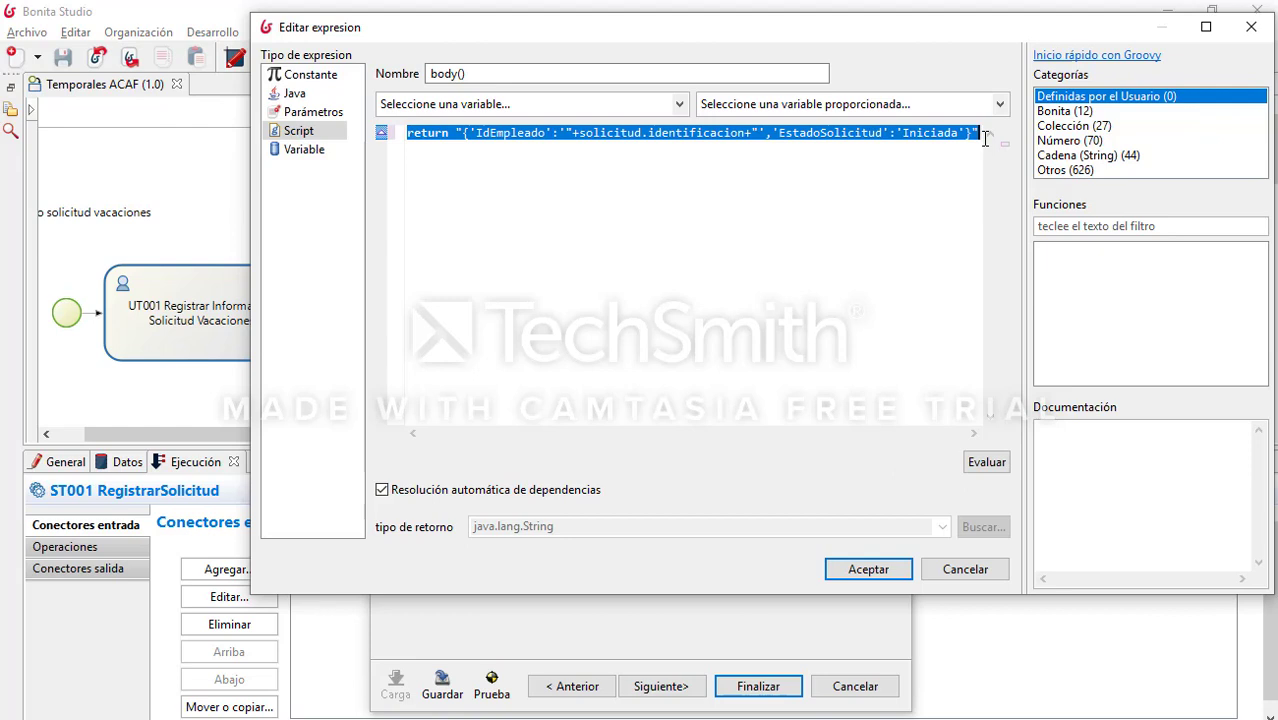
pyautogui.click(910, 206)
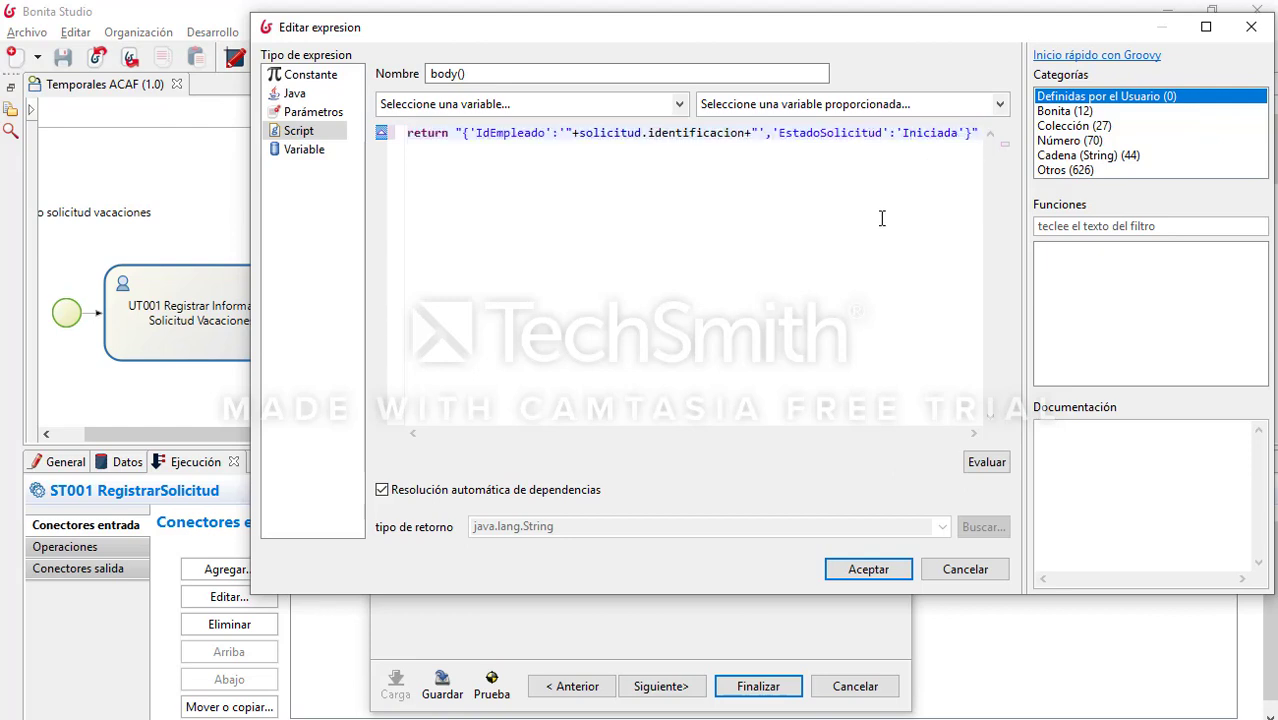
pyautogui.doubleClick(717, 133)
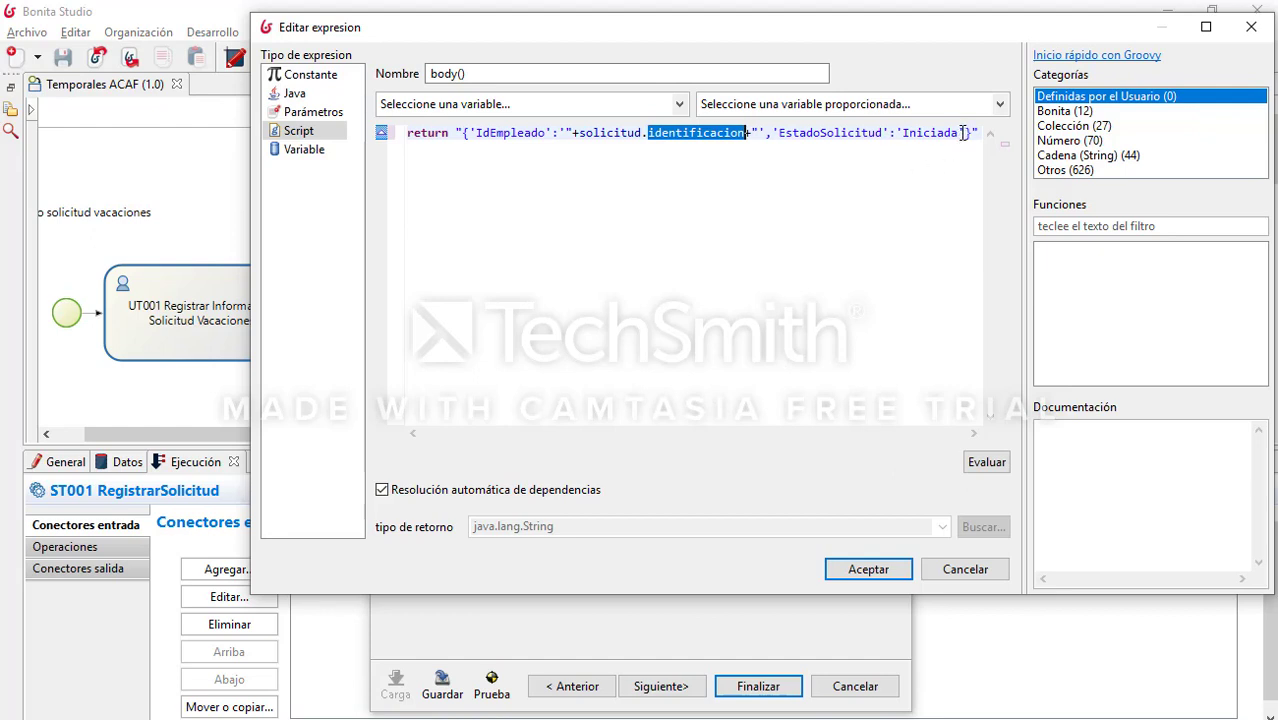
pyautogui.moveTo(963, 133); pyautogui.dragTo(779, 134)
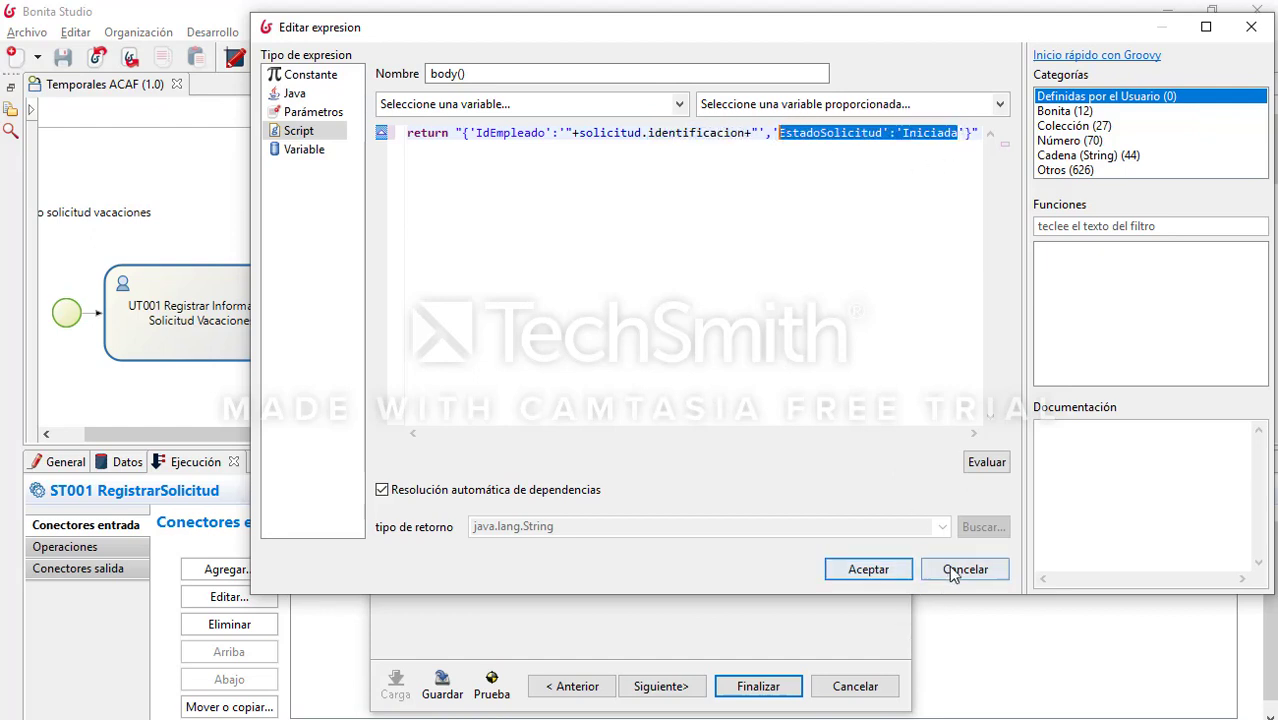
pyautogui.click(900, 576)
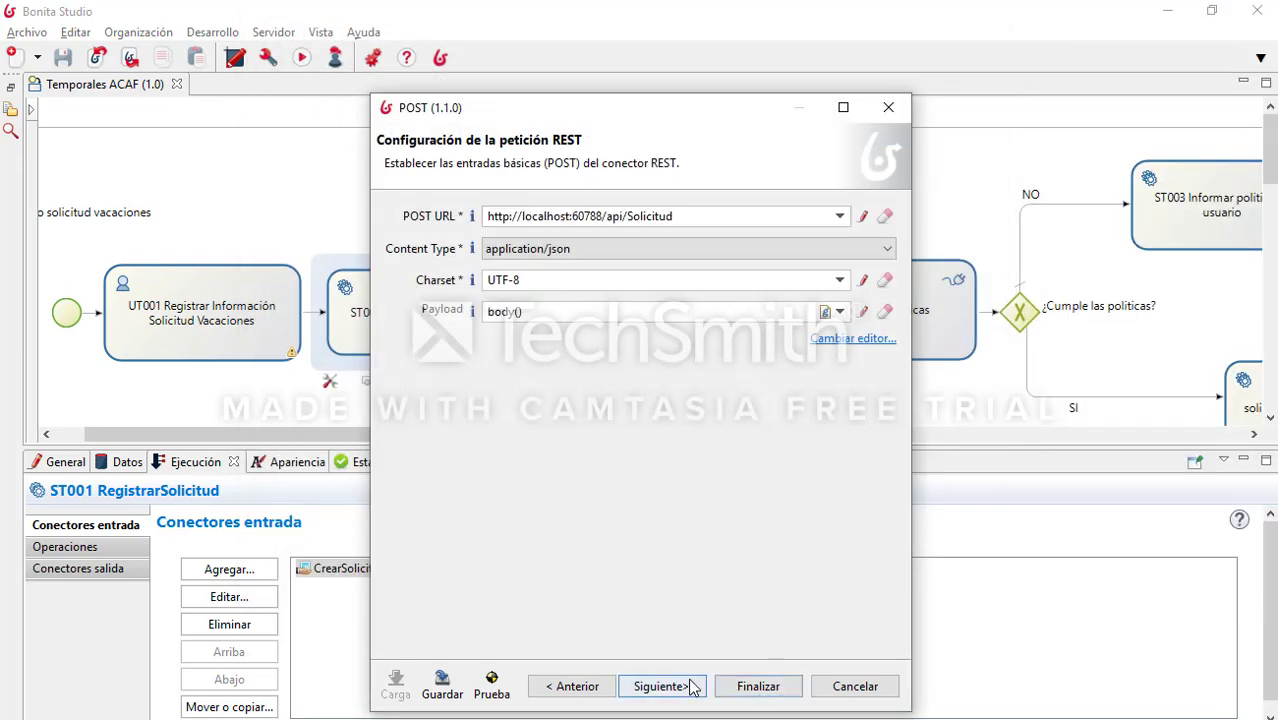
pyautogui.click(686, 686)
pyautogui.click(664, 712)
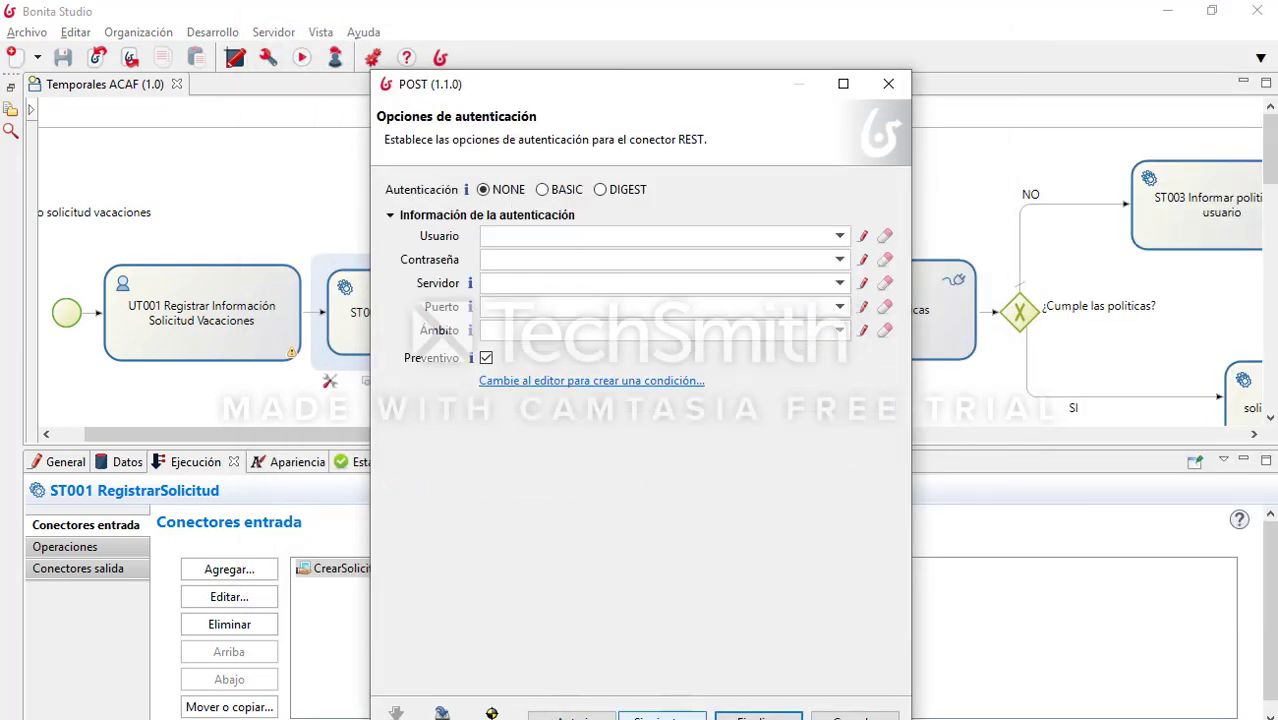
pyautogui.click(662, 714)
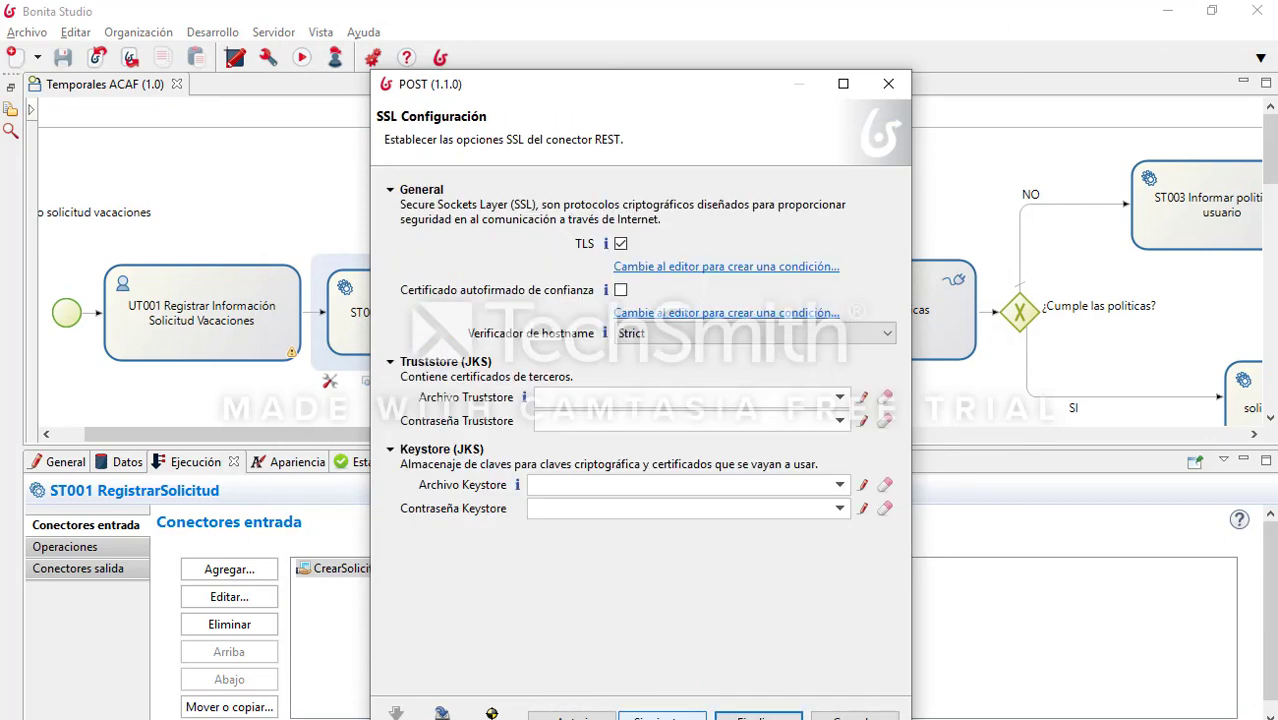
pyautogui.click(662, 714)
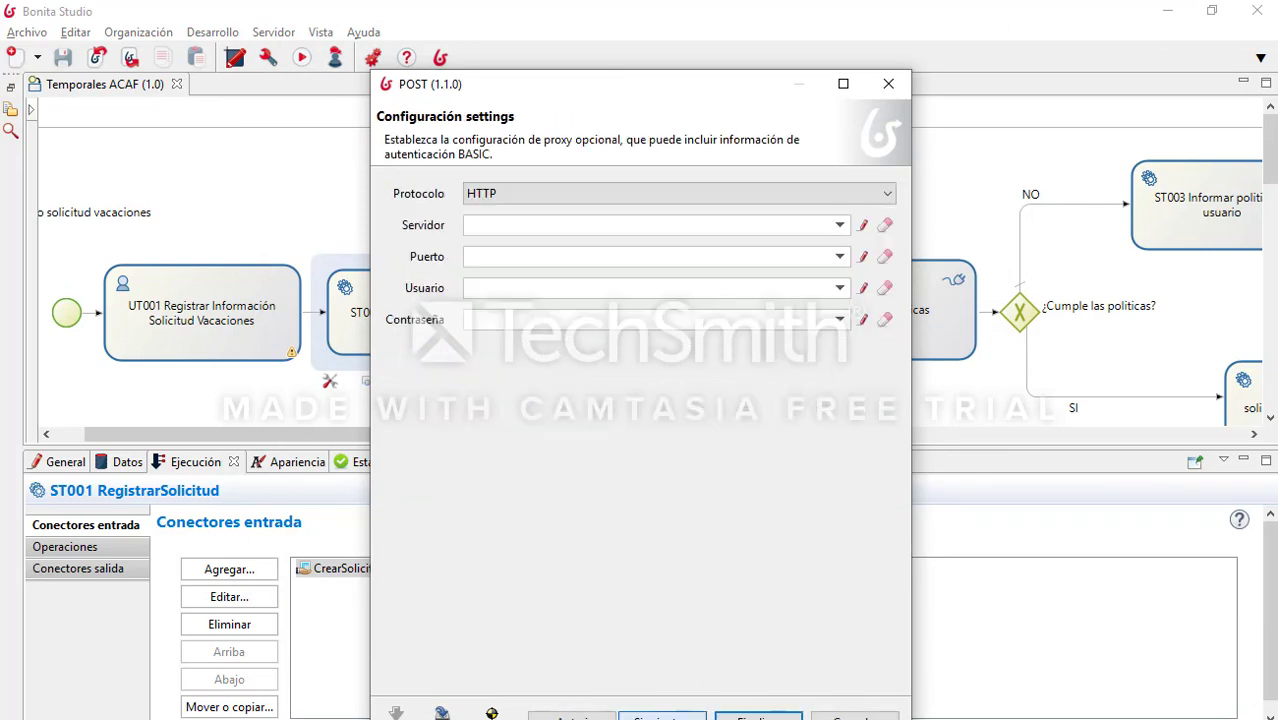
pyautogui.click(662, 714)
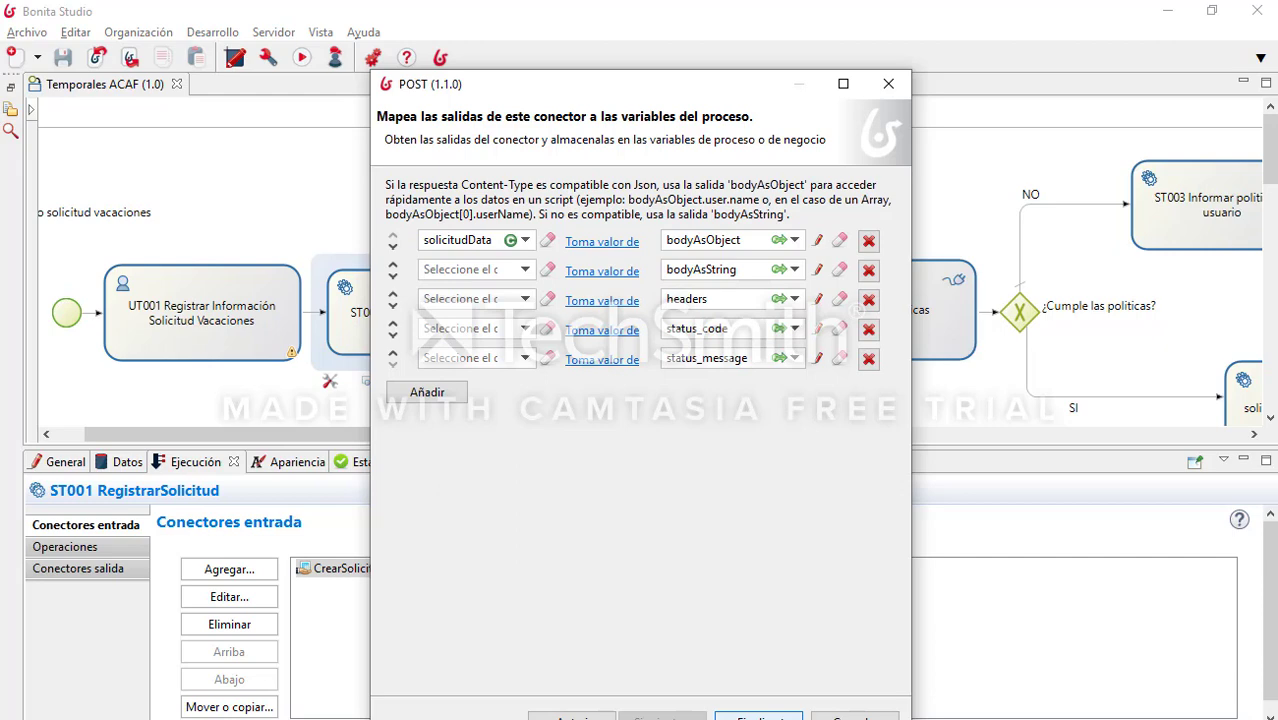
pyautogui.click(757, 716)
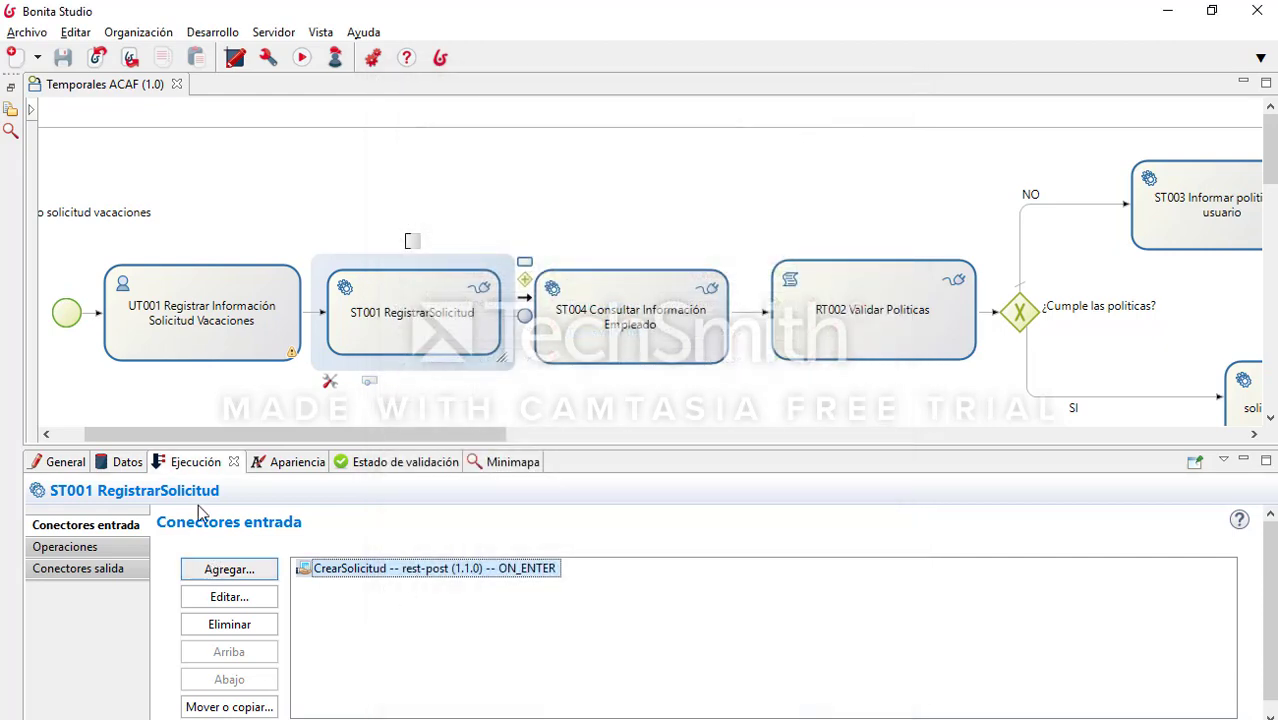
# Step: Inspect ST001's local variable solicitudData (java.lang.Object) without changes, then select the ST004 task
pyautogui.click(125, 462)
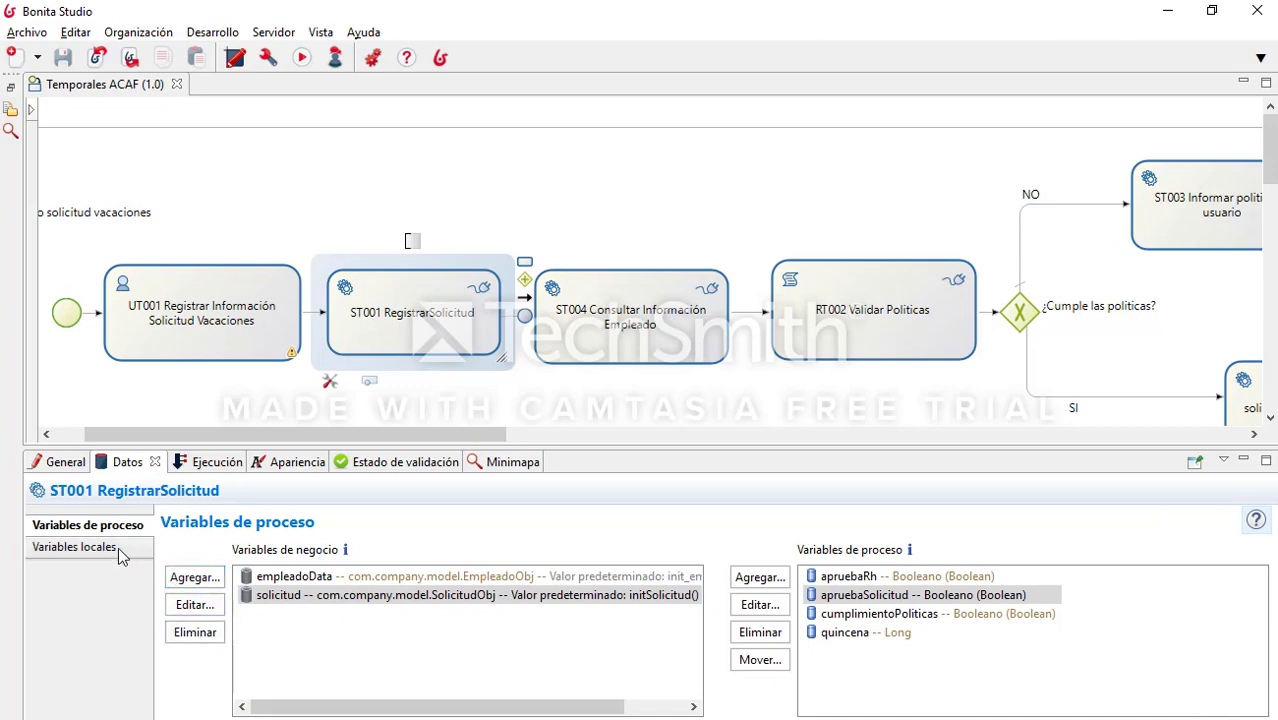
pyautogui.click(118, 547)
pyautogui.click(358, 578)
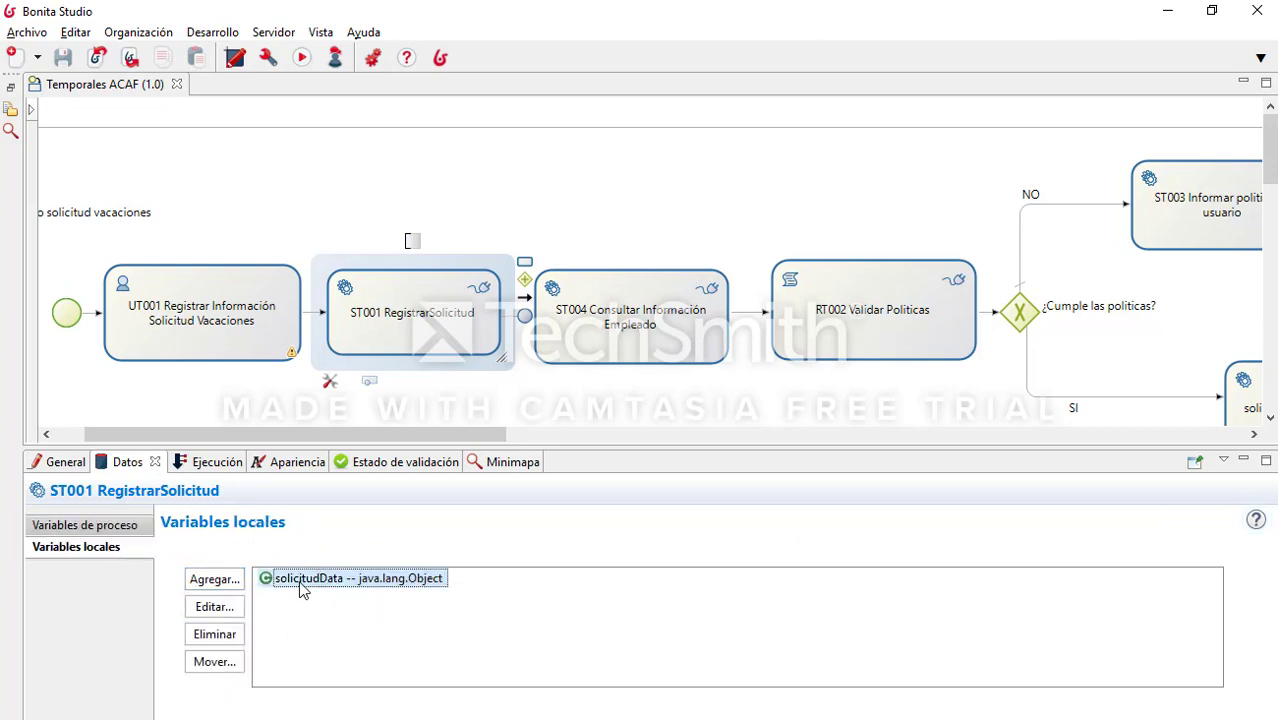
pyautogui.doubleClick(300, 588)
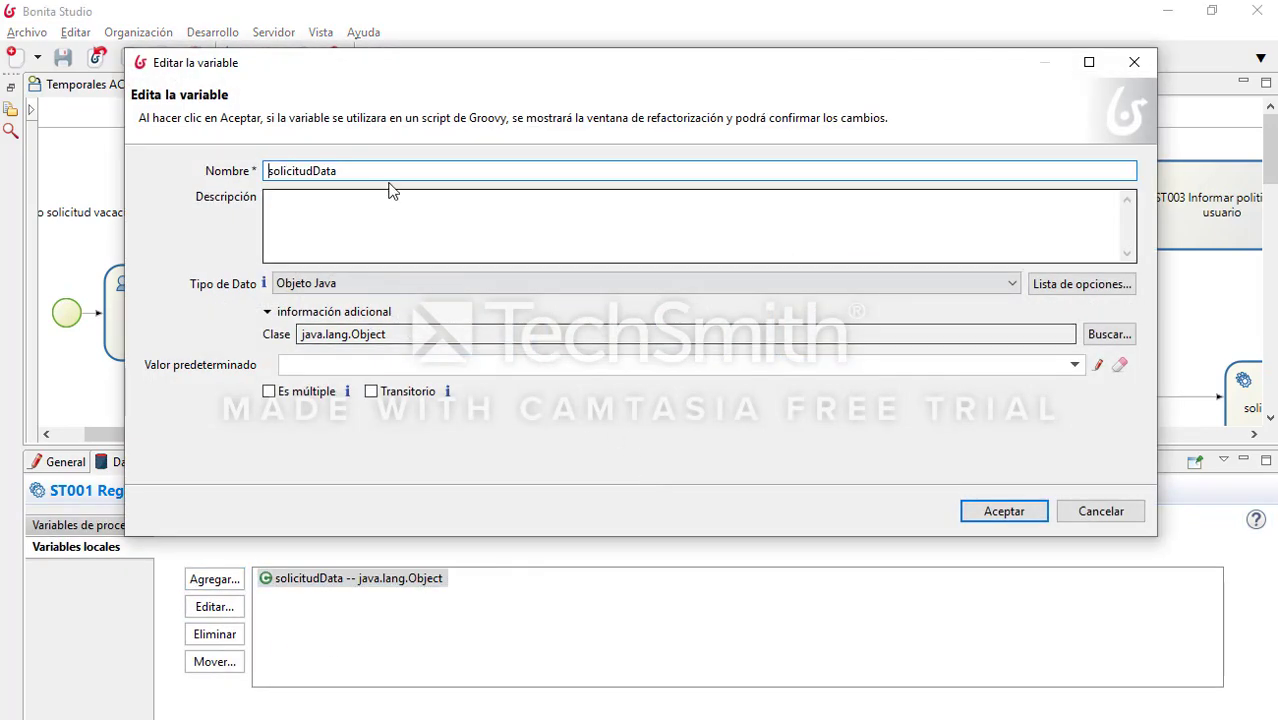
pyautogui.moveTo(416, 336); pyautogui.dragTo(203, 329)
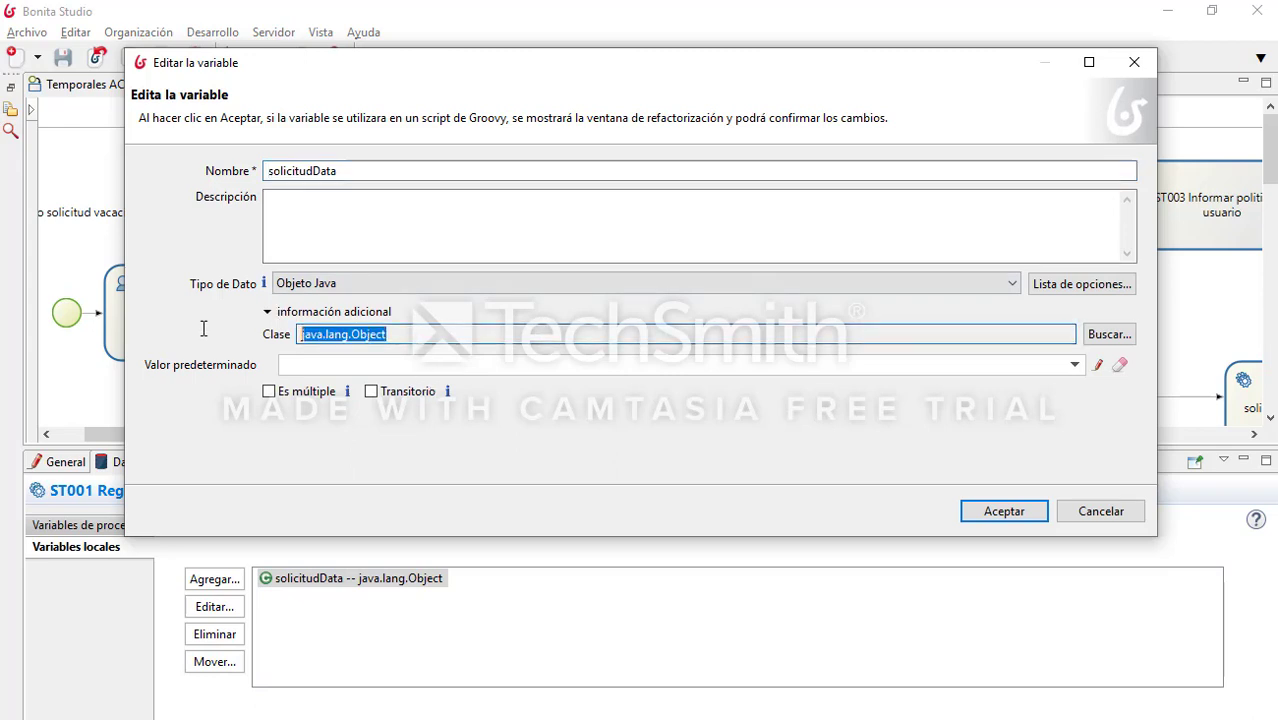
pyautogui.click(1105, 513)
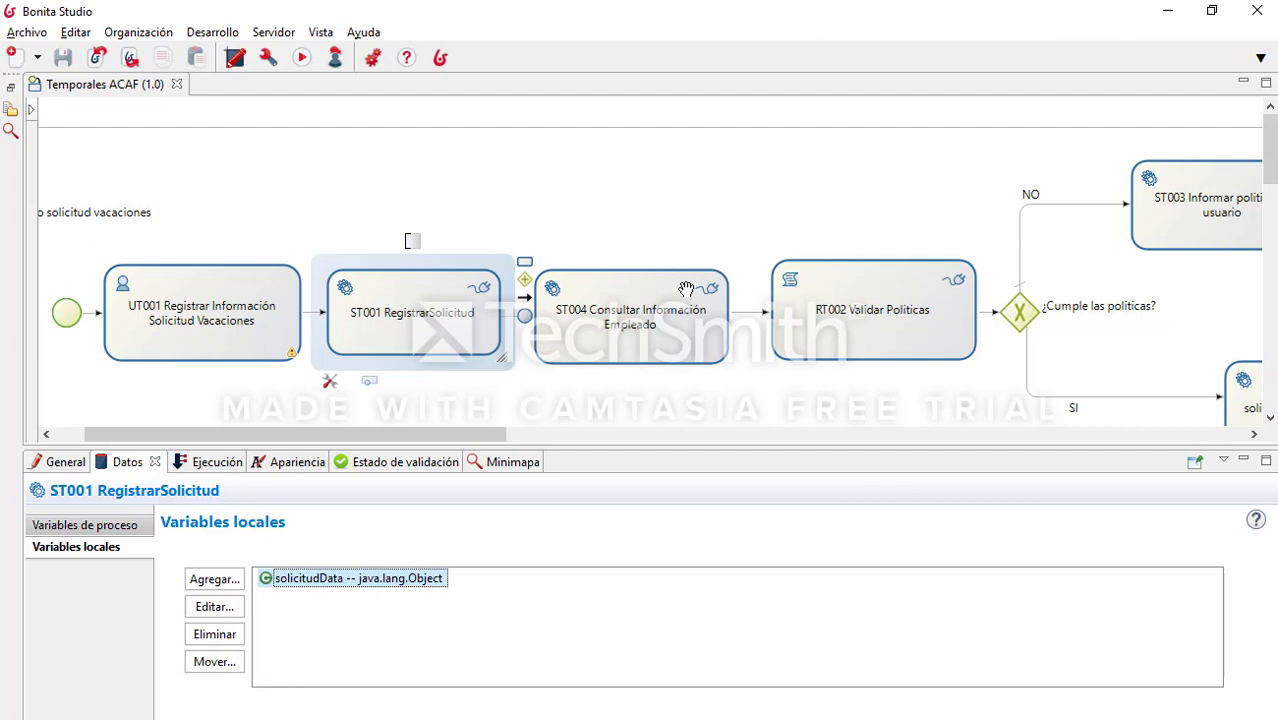
pyautogui.click(695, 306)
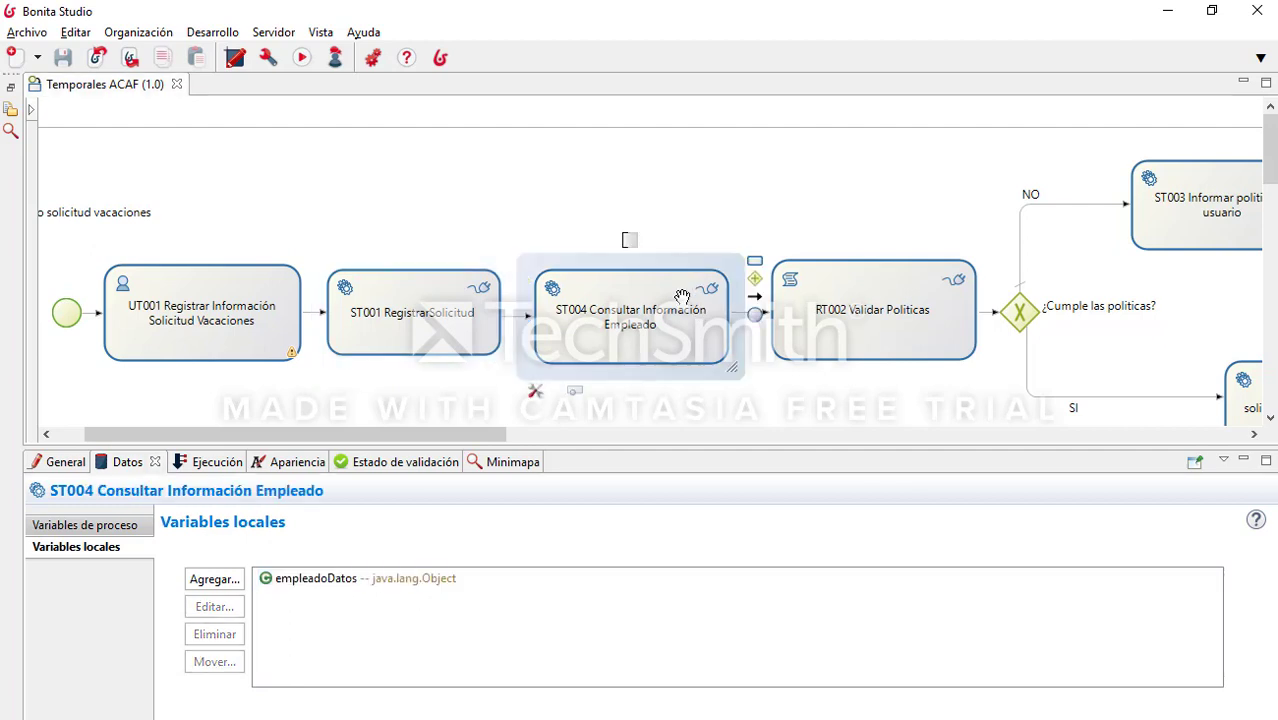
# Step: Review ObtenerEmpleado's GET URL script building the Empleado API query from solicitud.identificacion
pyautogui.click(186, 466)
pyautogui.doubleClick(350, 570)
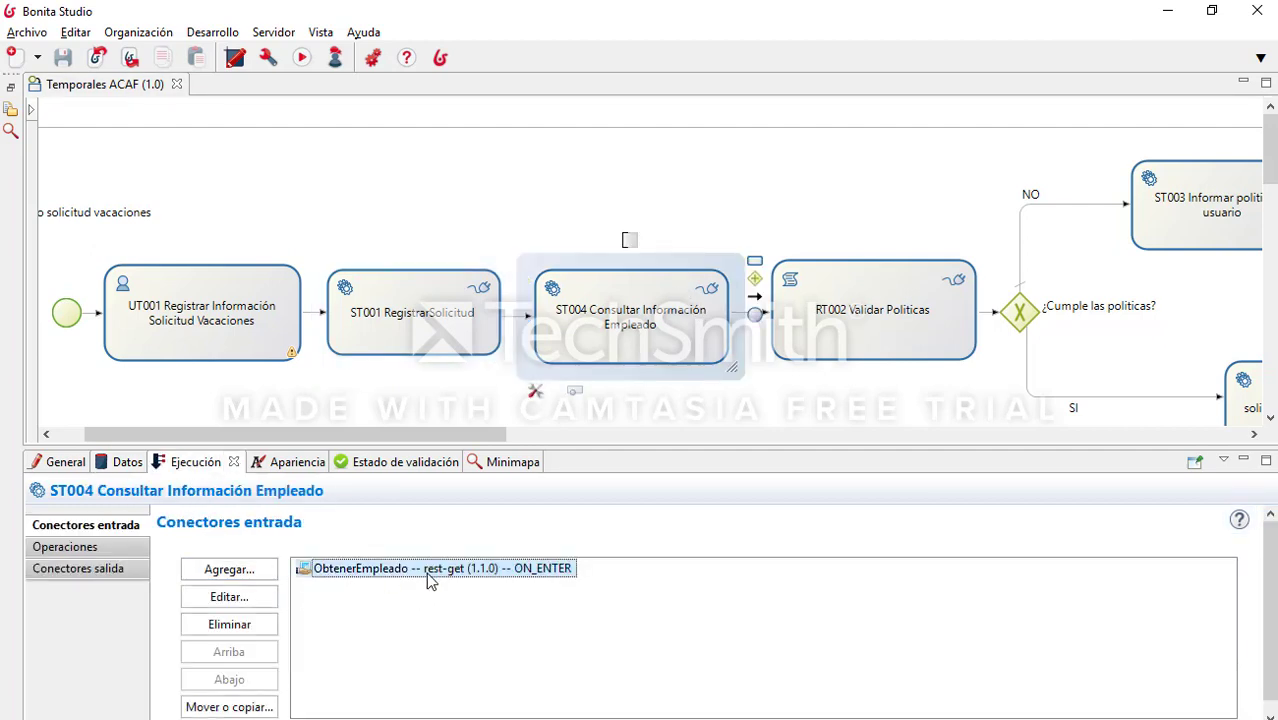
pyautogui.click(685, 487)
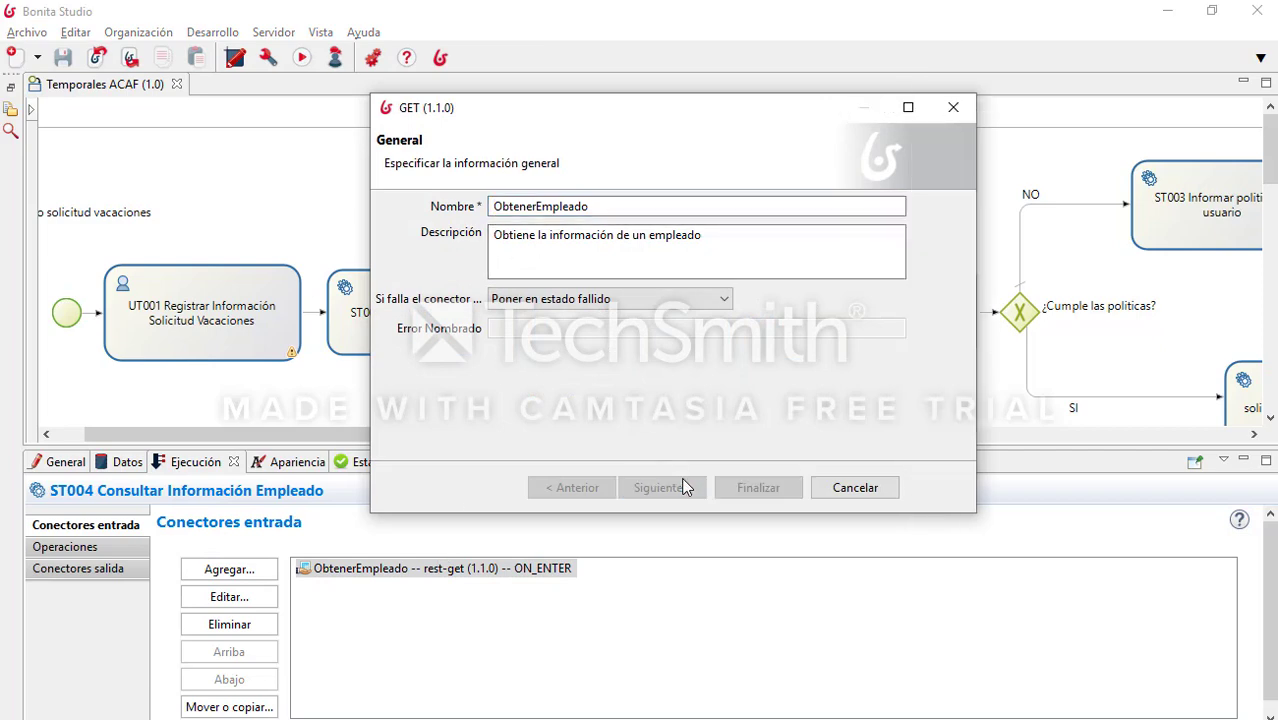
pyautogui.click(926, 218)
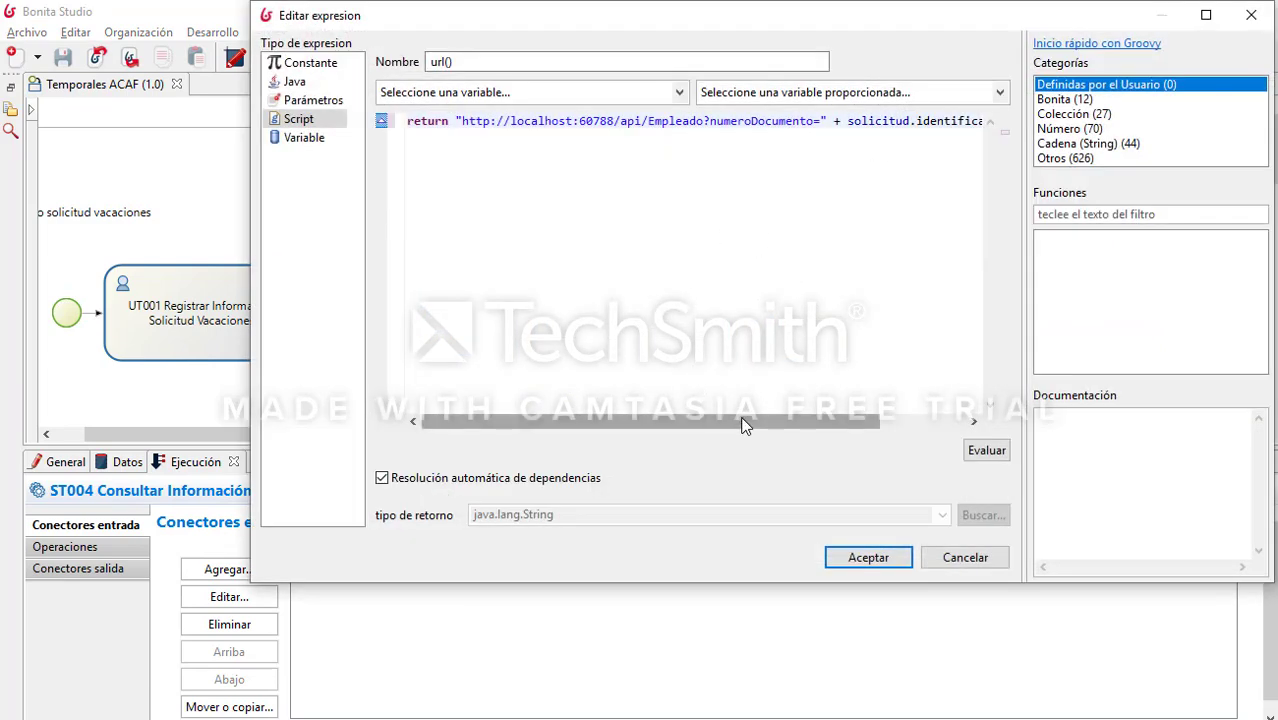
pyautogui.moveTo(820, 121); pyautogui.dragTo(467, 112)
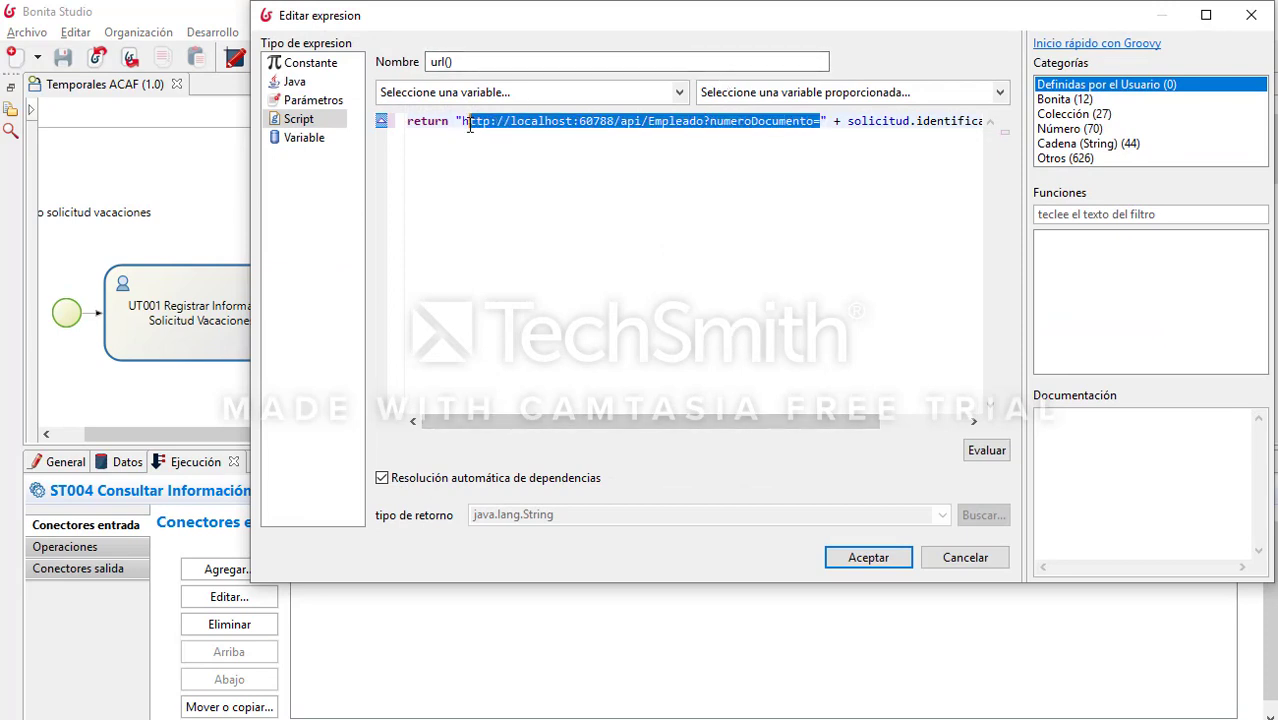
pyautogui.moveTo(785, 421); pyautogui.dragTo(926, 414)
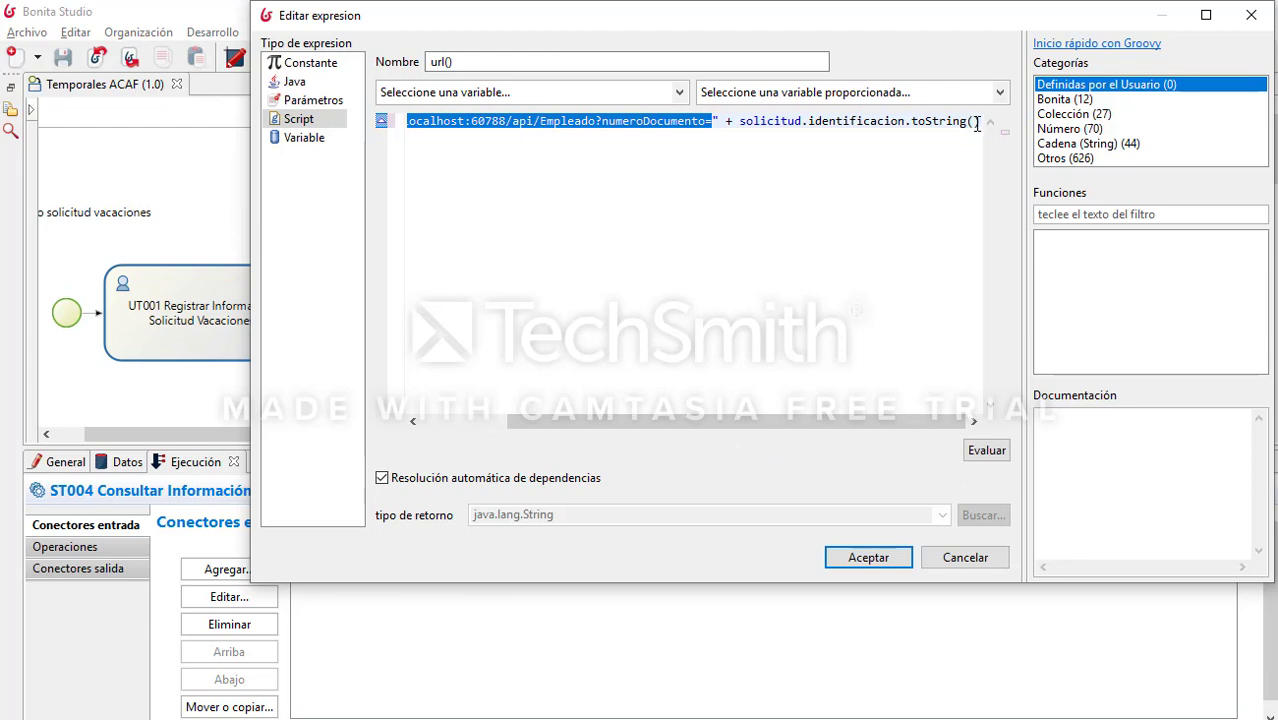
pyautogui.moveTo(979, 122); pyautogui.dragTo(740, 120)
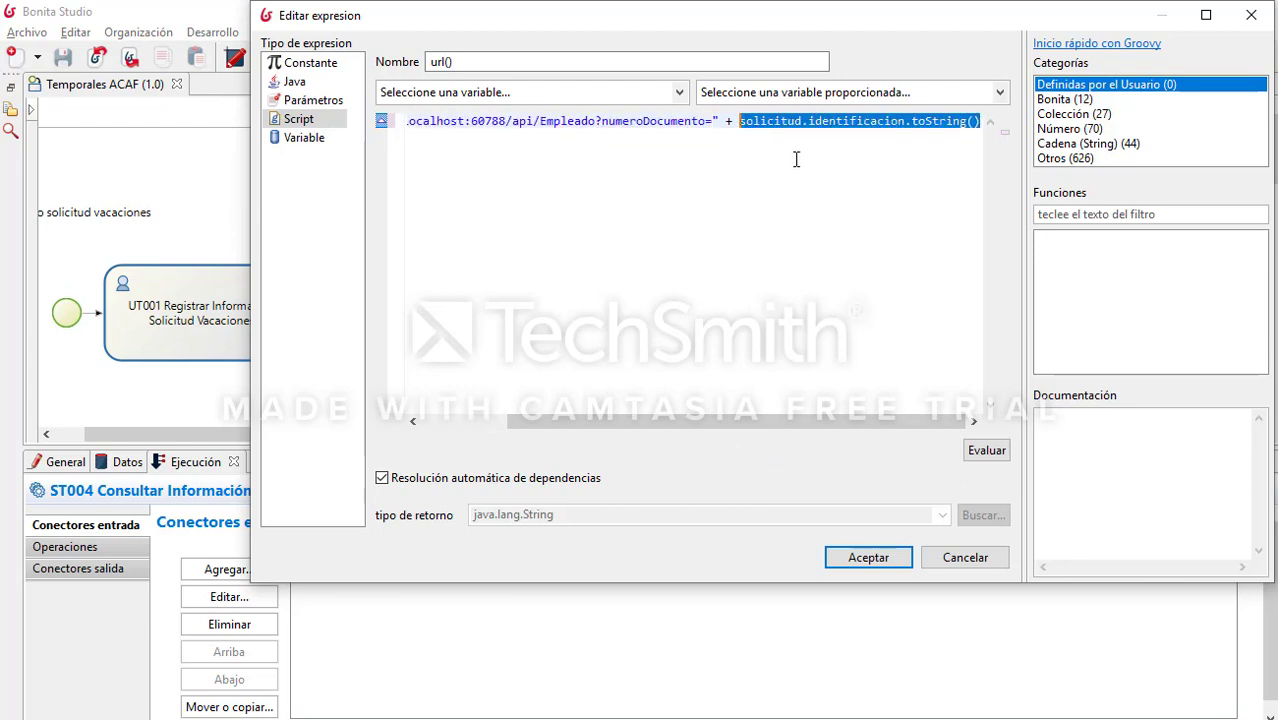
pyautogui.click(966, 557)
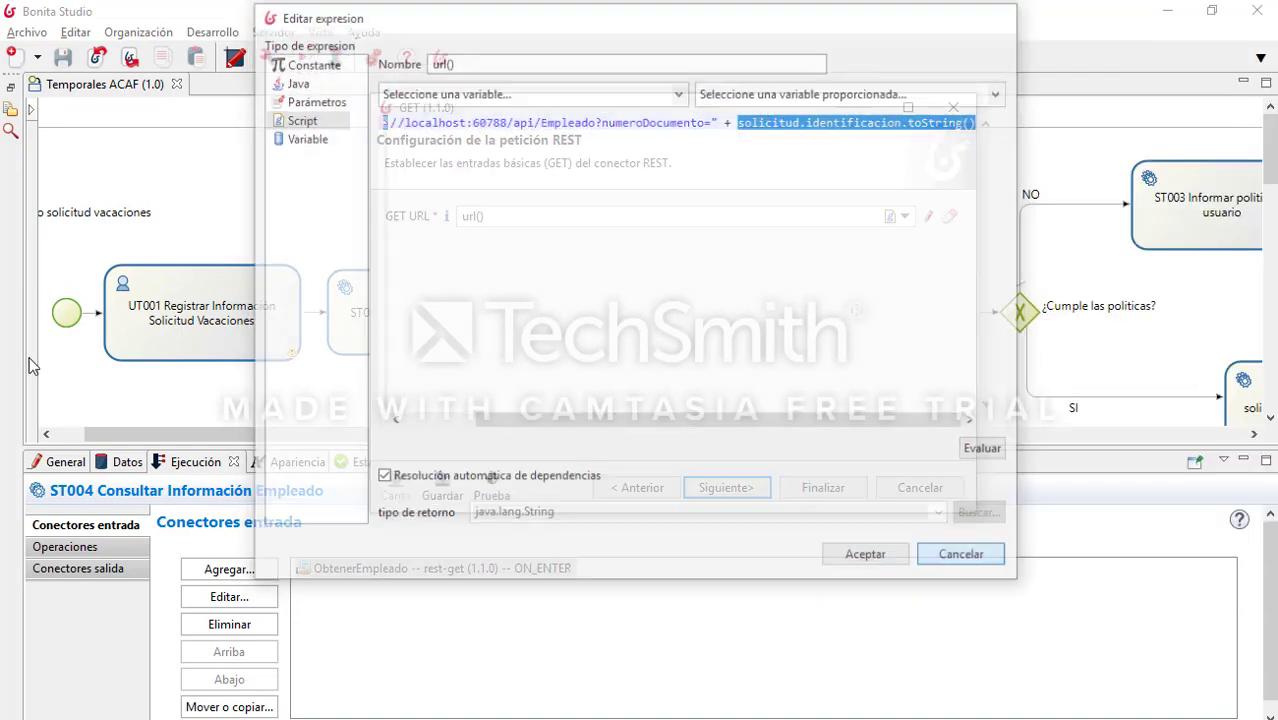
pyautogui.hotkey('alt', 'Tab')
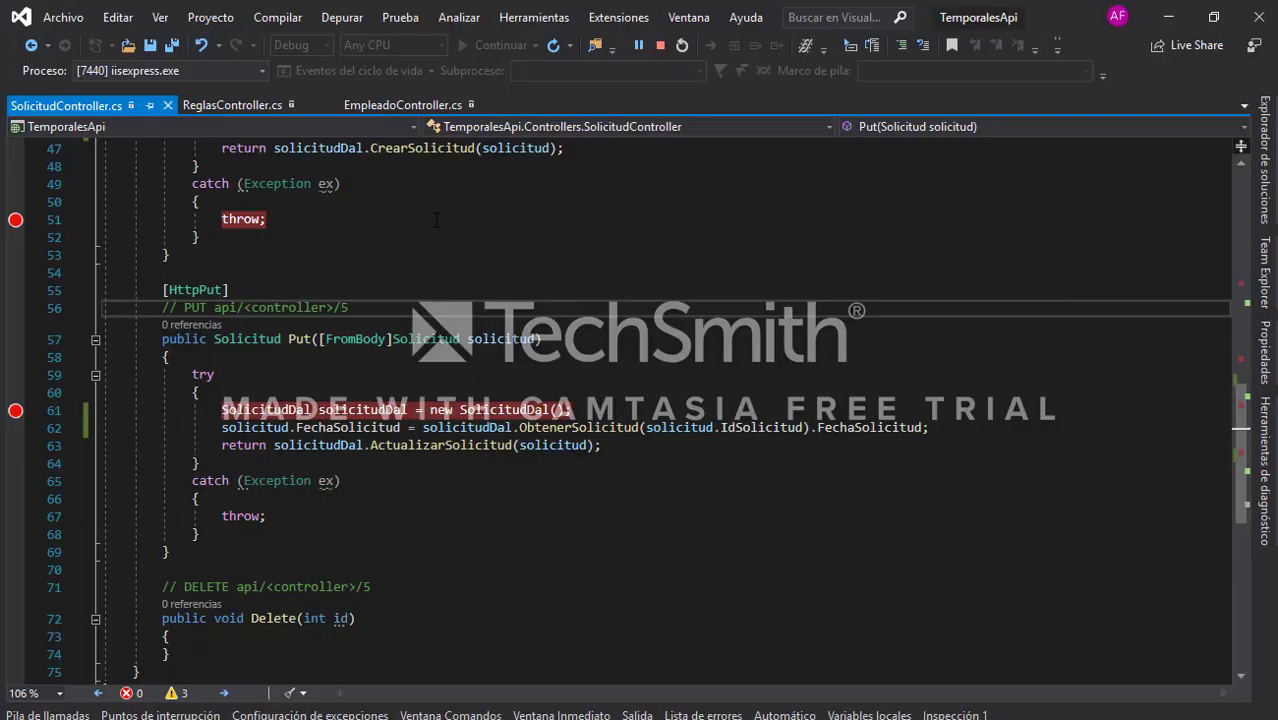
# Step: Review the EmpleadoController.cs Get method's try block that finds an employee by document number
pyautogui.click(404, 108)
pyautogui.scroll(-5, 633, 331)
pyautogui.scroll(12, 610, 370)
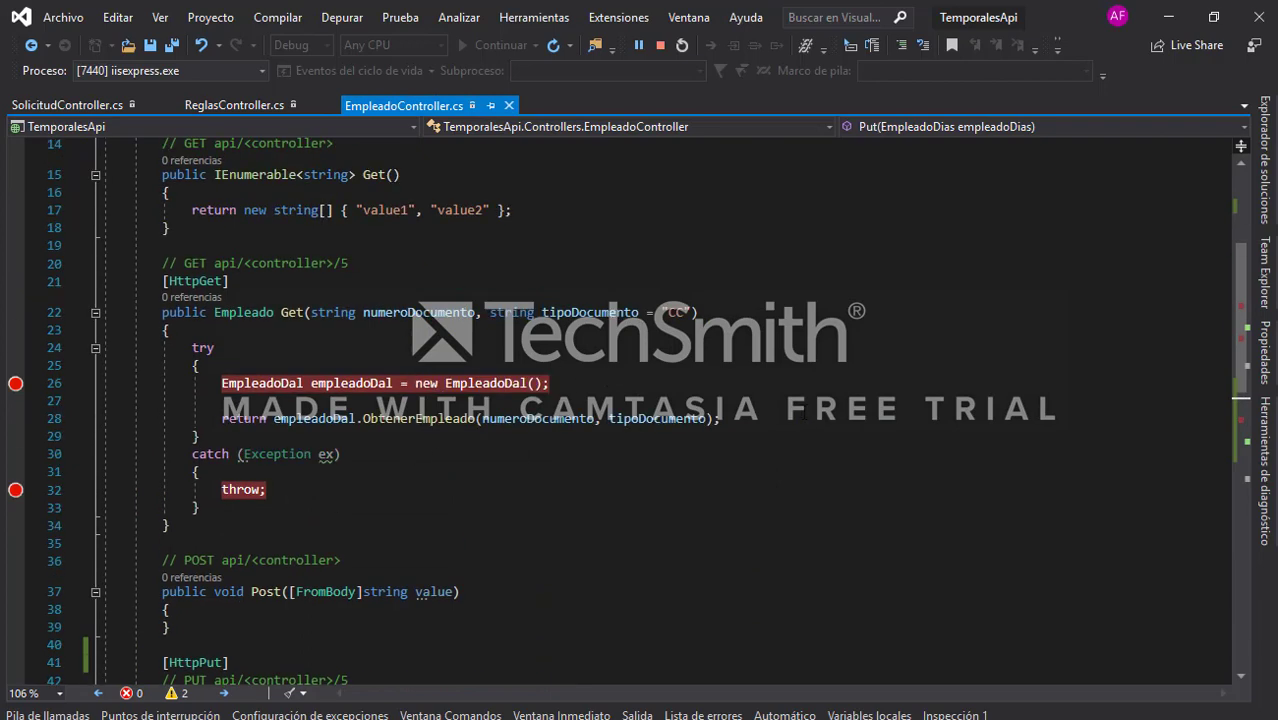
pyautogui.moveTo(803, 413); pyautogui.dragTo(80, 372)
pyautogui.click(970, 382)
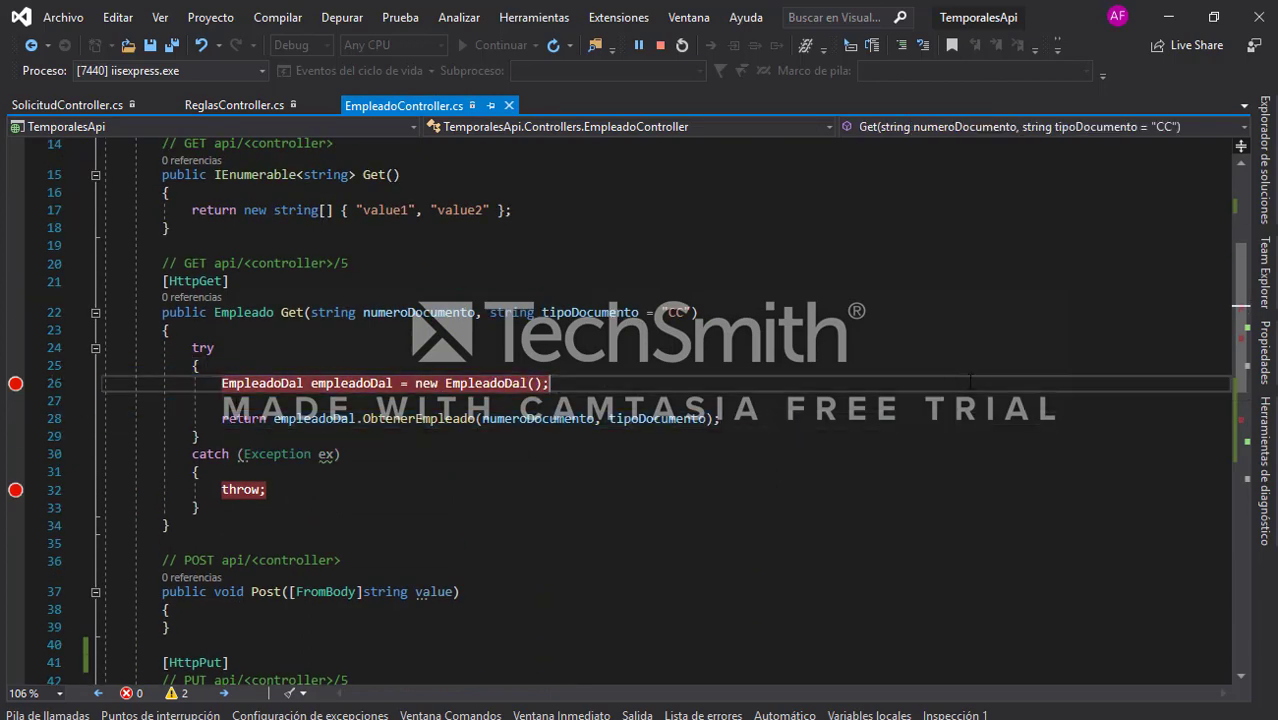
pyautogui.click(1168, 18)
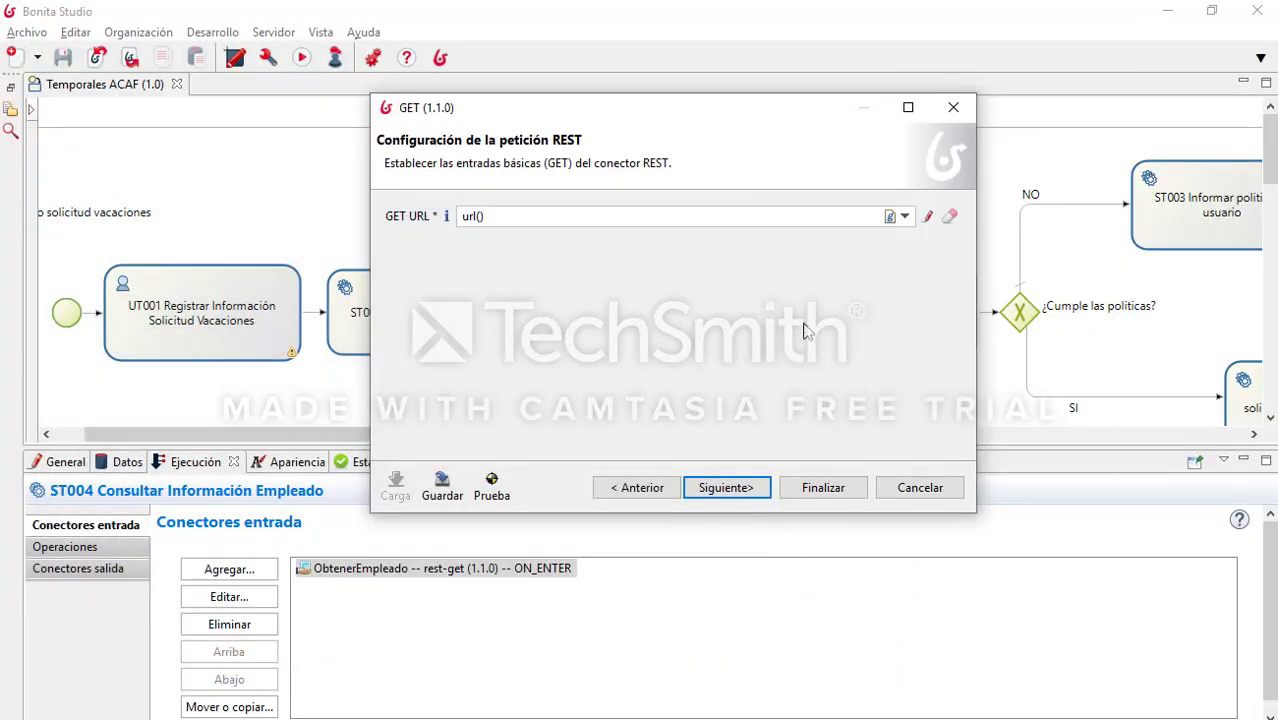
# Step: Pass the advanced, authentication, SSL and proxy pages, keep bodyAsObject in empleadoDatos, and finish
pyautogui.click(763, 490)
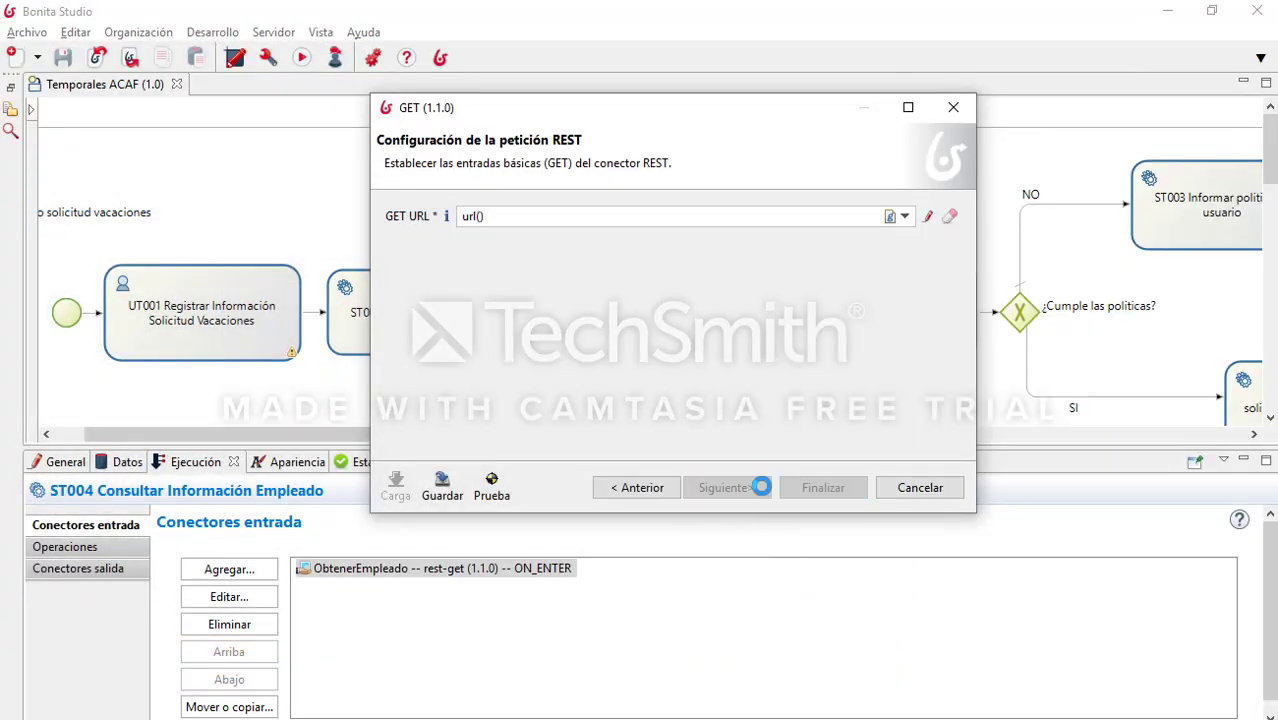
pyautogui.click(727, 716)
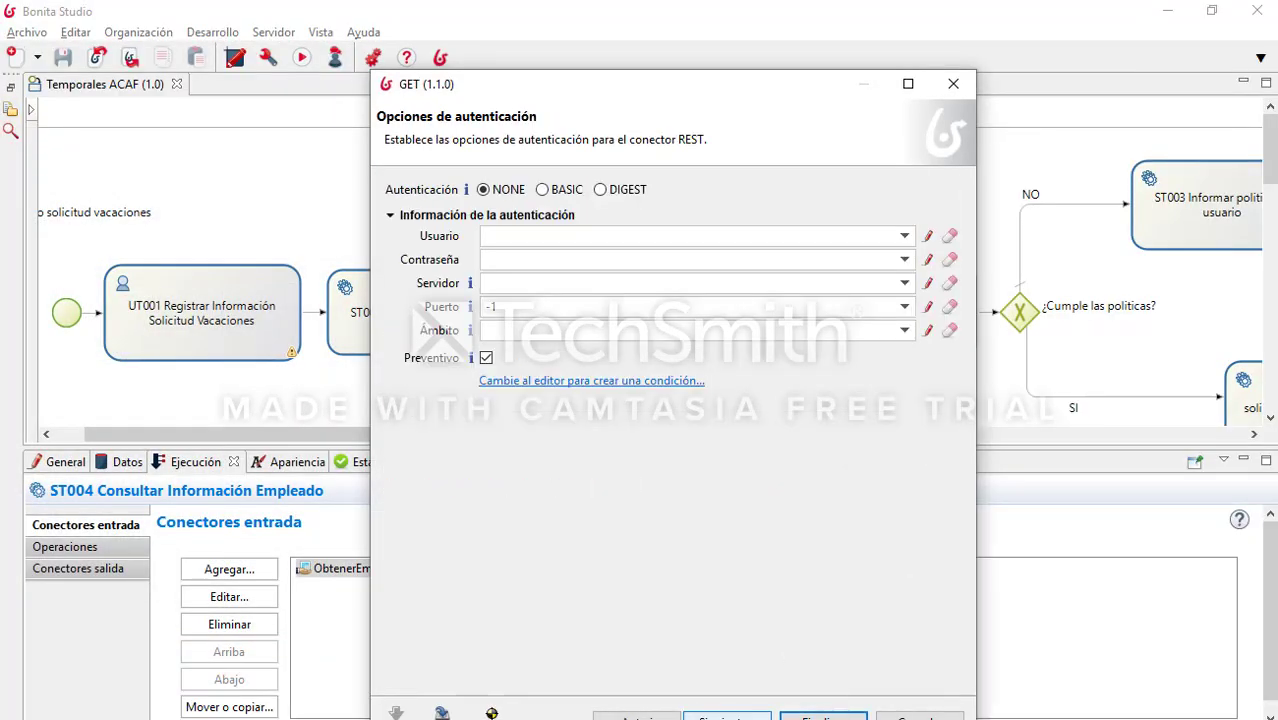
pyautogui.click(727, 716)
pyautogui.click(727, 716)
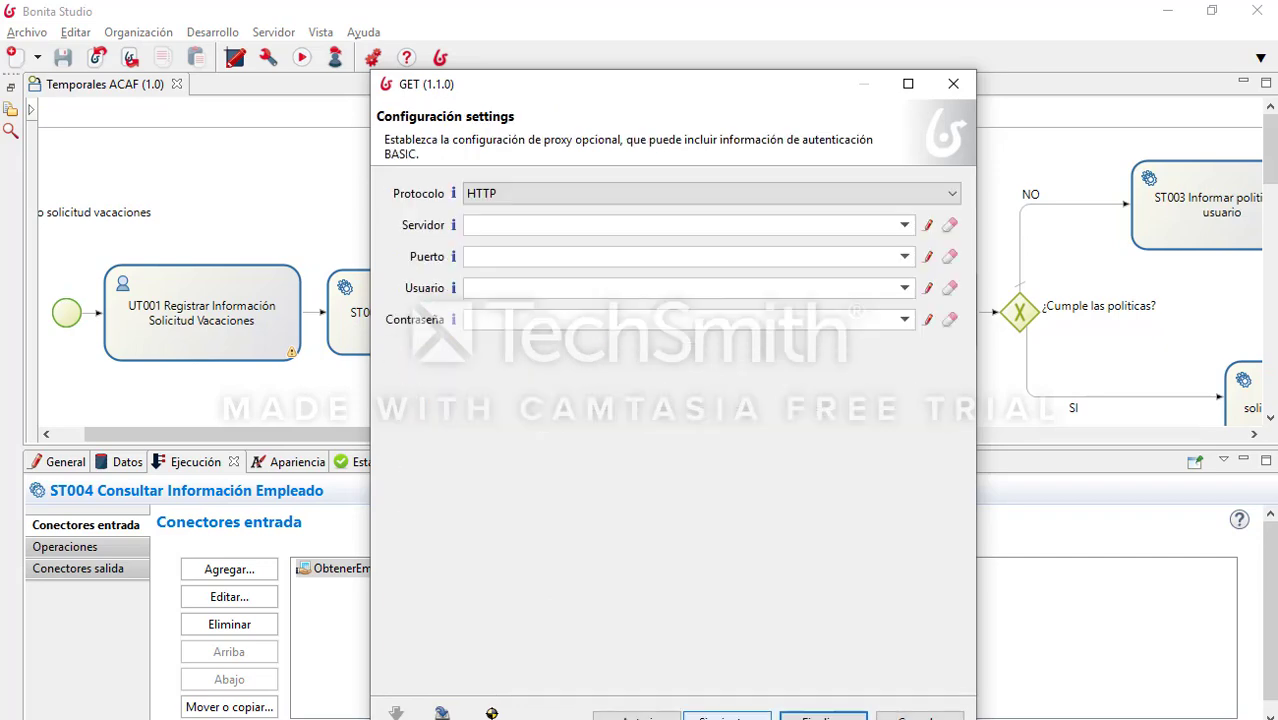
pyautogui.click(727, 716)
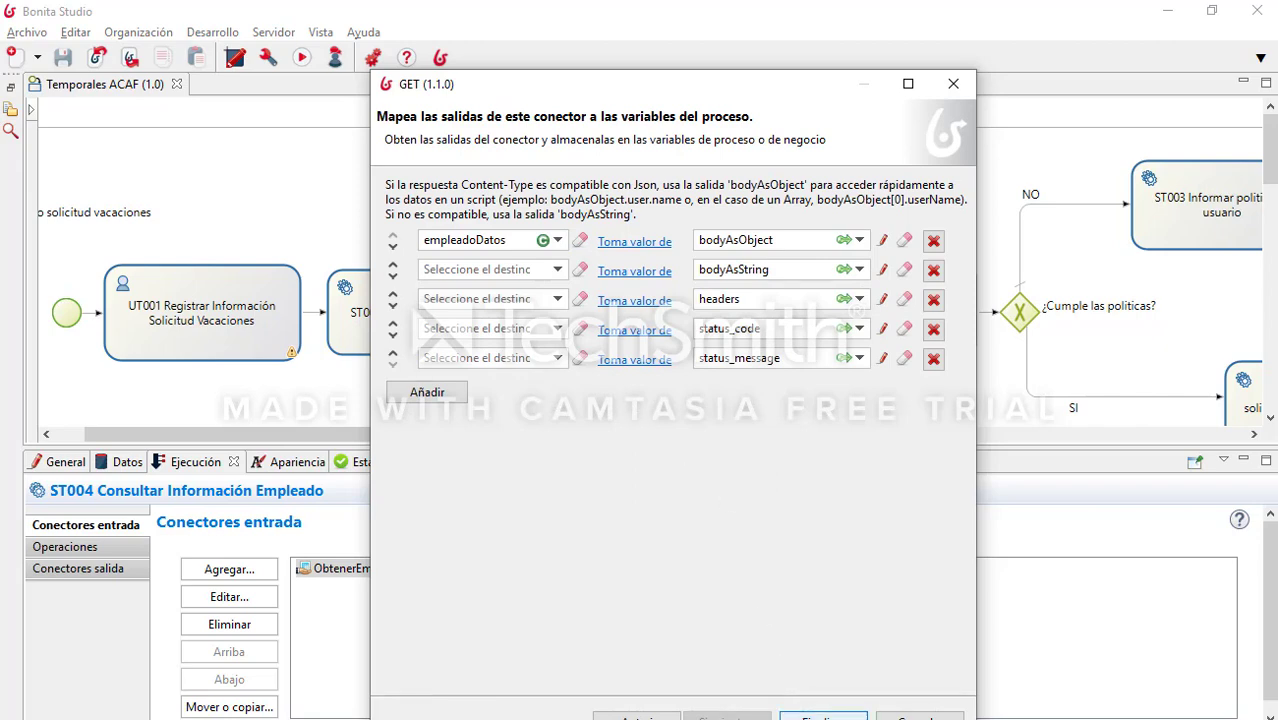
pyautogui.click(822, 716)
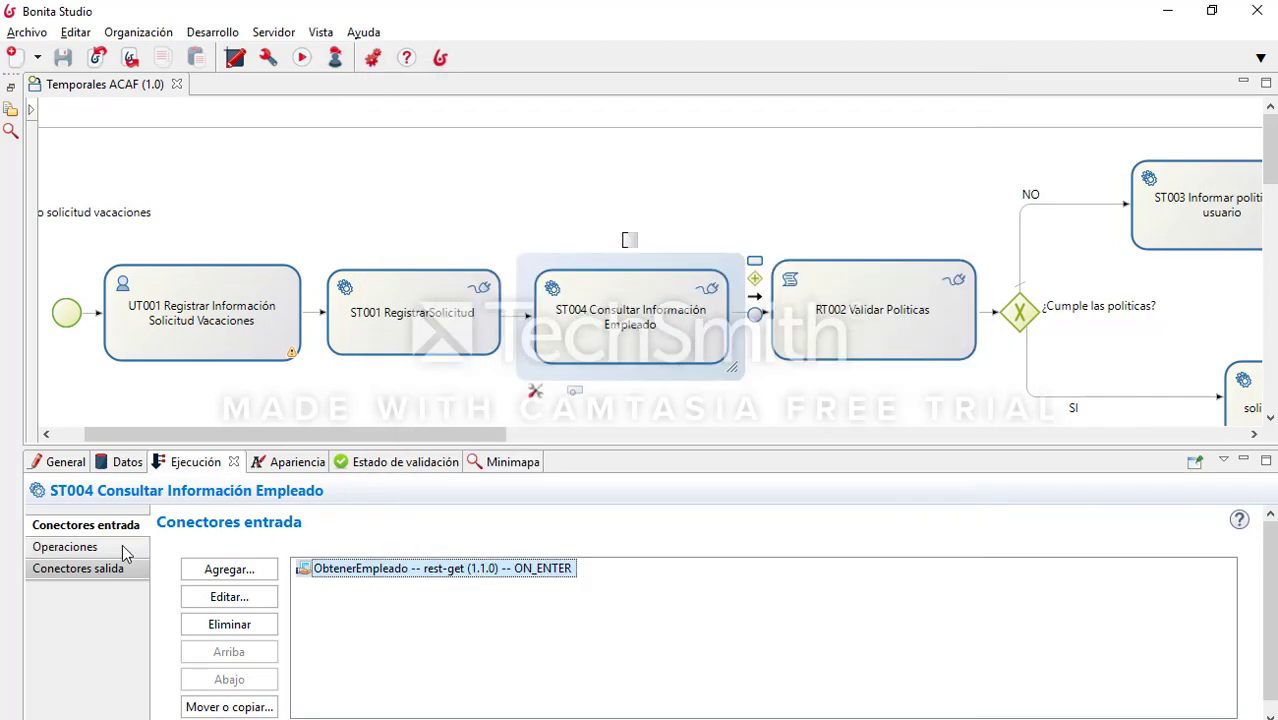
# Step: Show ST004's operations and scroll through empleadoData setters like setDiasPermitidos and setDuracion
pyautogui.click(122, 546)
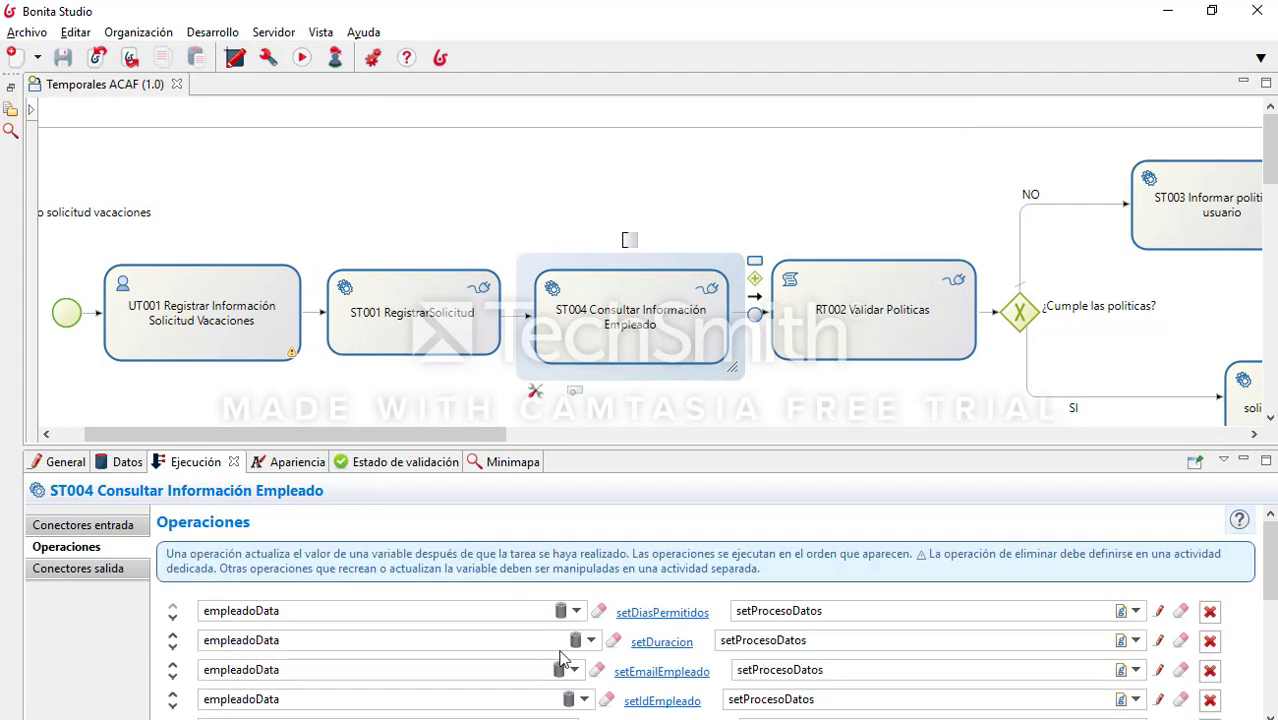
pyautogui.scroll(-3, 595, 637)
pyautogui.scroll(2, 450, 600)
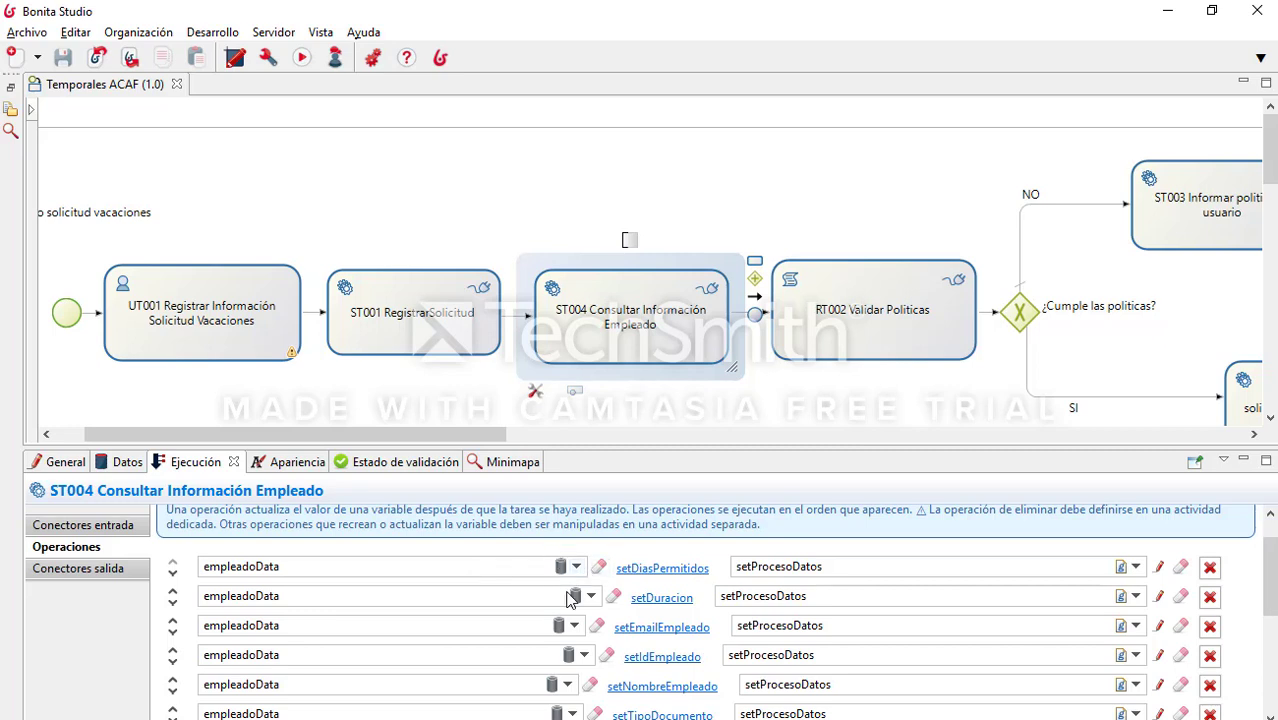
# Step: Open the Definir el Modelo de Datos de Negocio dialog
pyautogui.click(212, 32)
pyautogui.moveTo(358, 122)
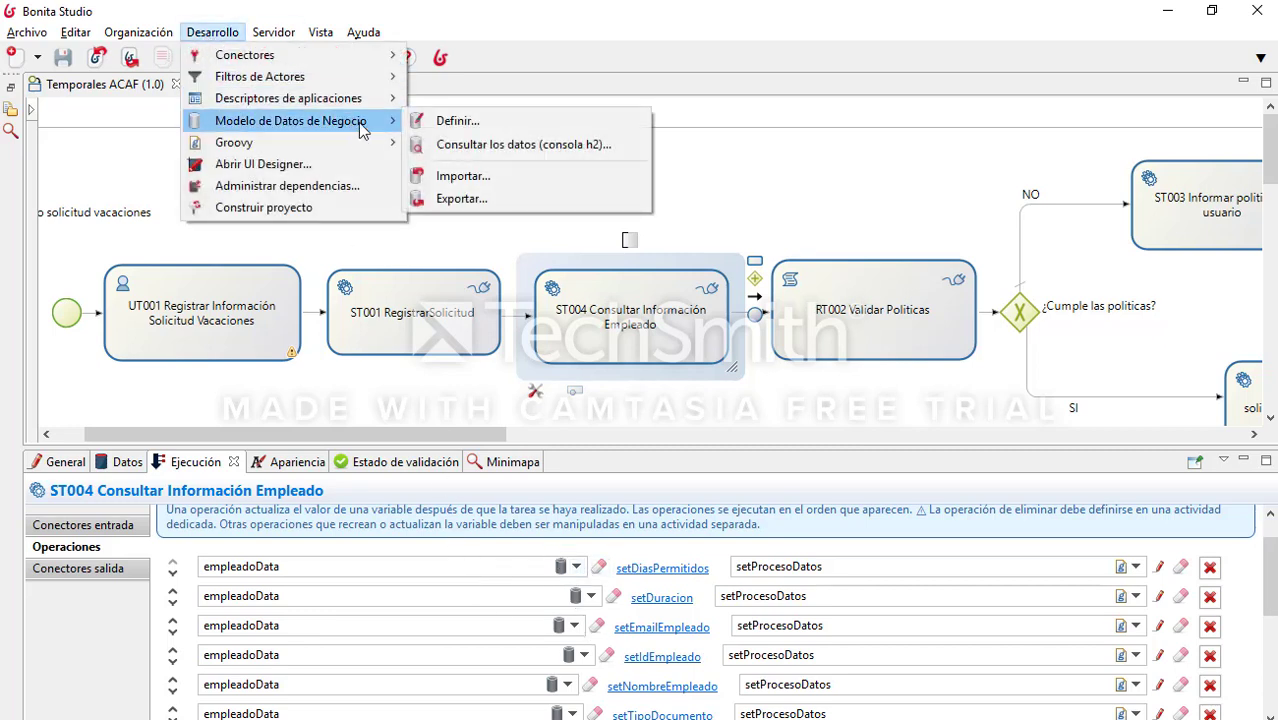
pyautogui.click(492, 121)
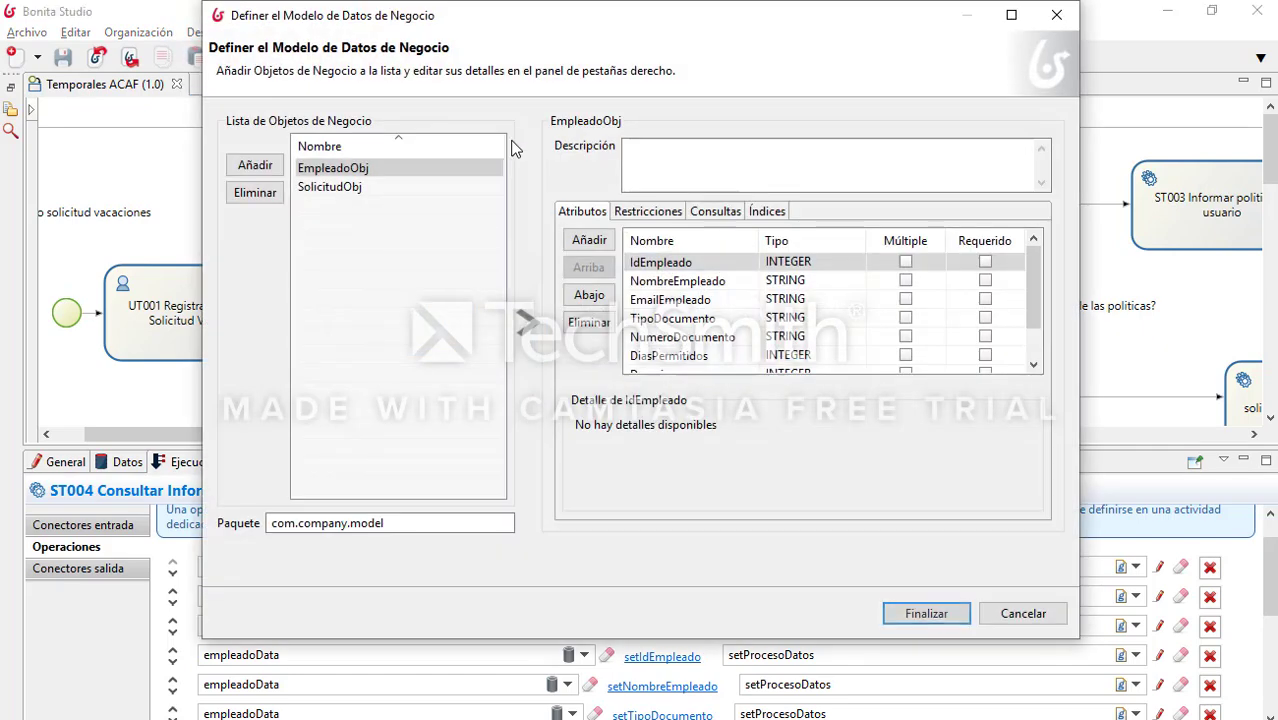
# Step: Compare the attributes of the SolicitudObj and EmpleadoObj business objects
pyautogui.click(408, 185)
pyautogui.click(405, 148)
pyautogui.click(402, 187)
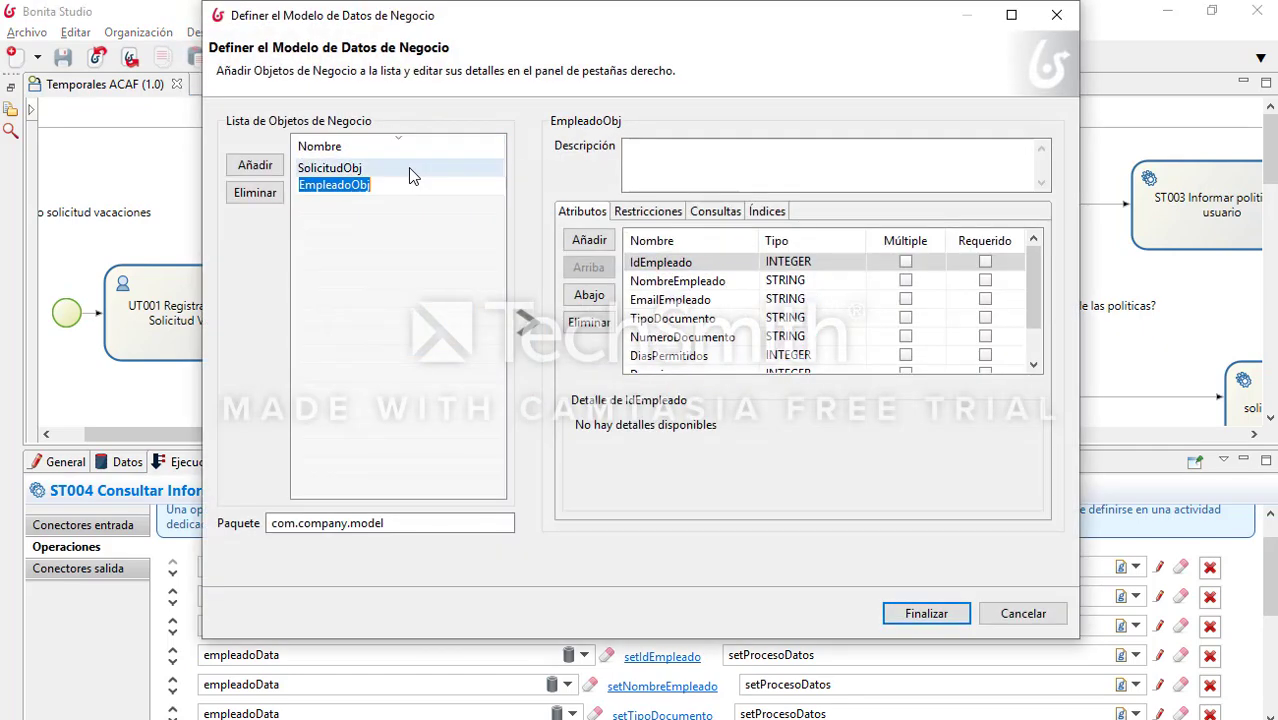
pyautogui.click(411, 168)
pyautogui.click(409, 186)
pyautogui.click(425, 166)
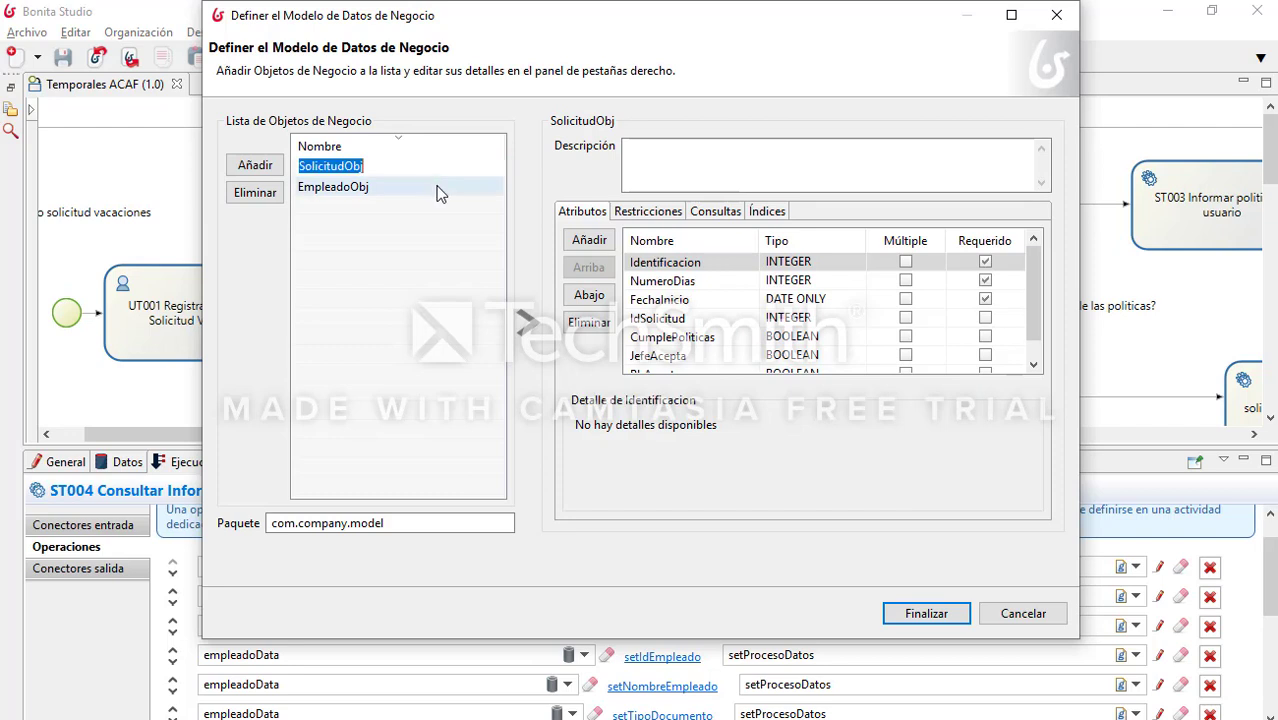
pyautogui.click(440, 187)
pyautogui.click(448, 168)
pyautogui.click(452, 187)
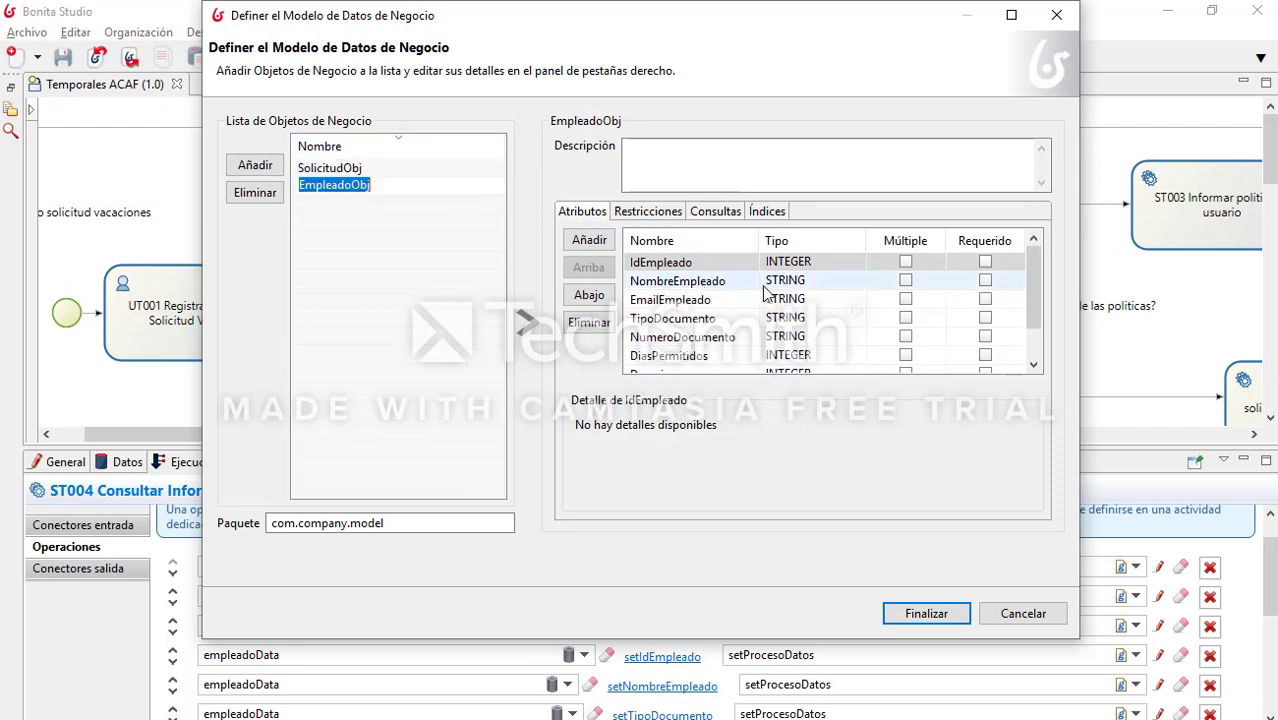
# Step: Review SolicitudObj's attribute list, then close the data model with Finalizar
pyautogui.scroll(-1, 752, 278)
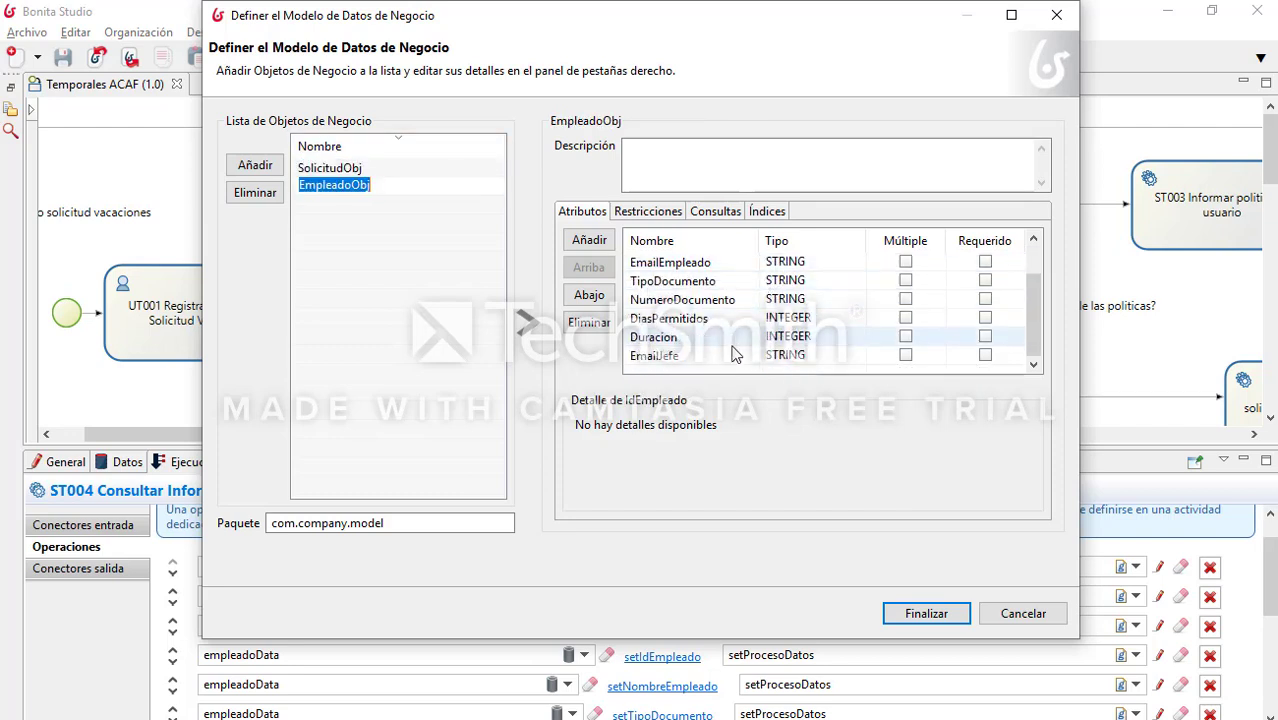
pyautogui.scroll(1, 720, 337)
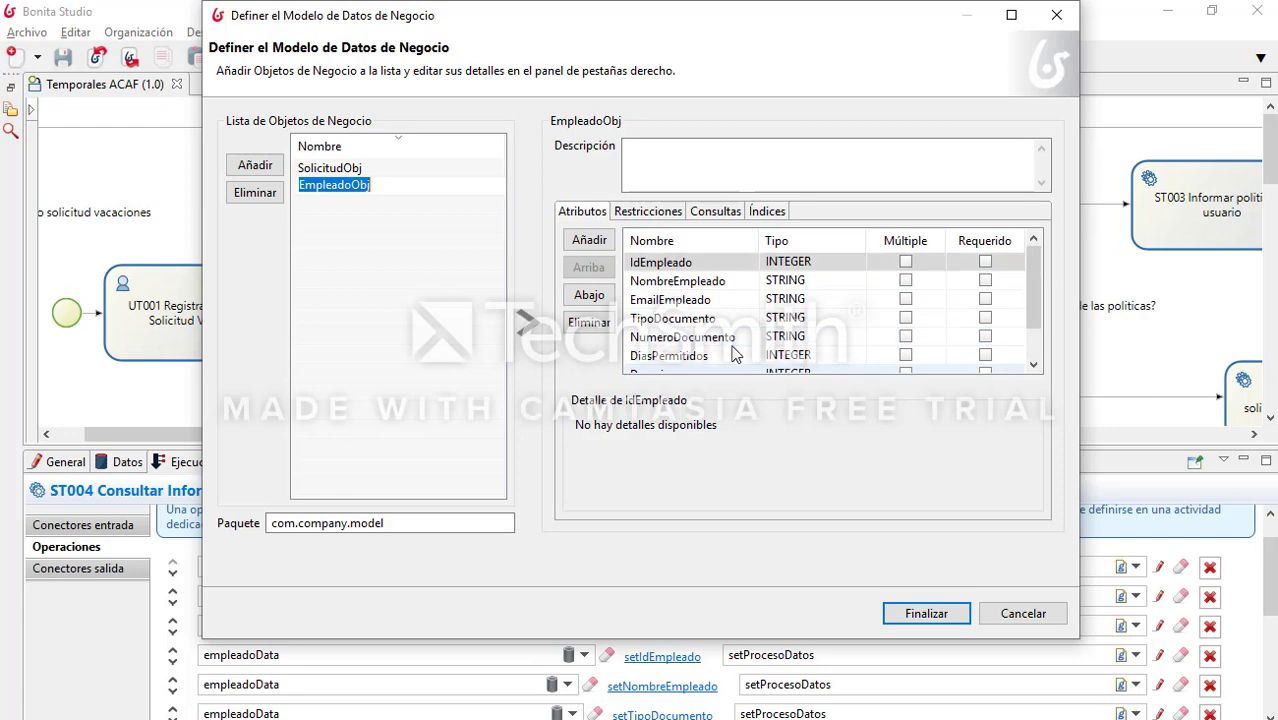
pyautogui.click(400, 167)
pyautogui.scroll(-1, 763, 302)
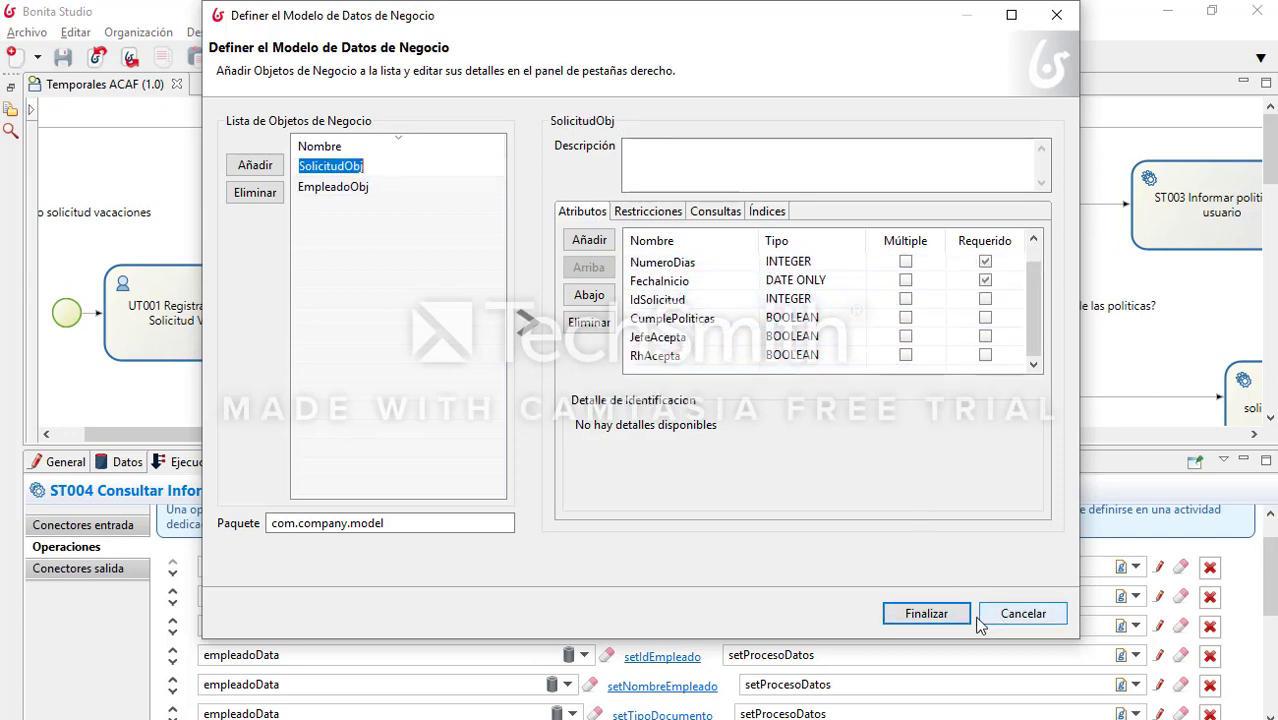
pyautogui.click(925, 614)
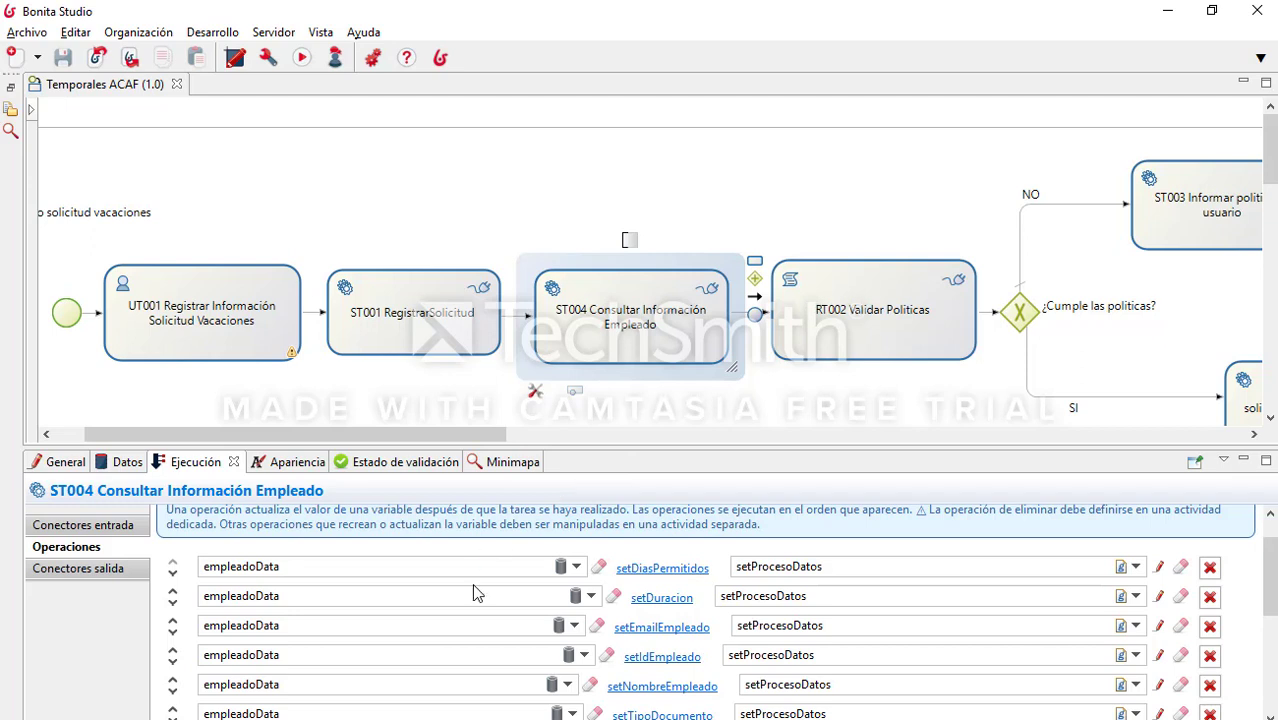
# Step: List the process variables, inspecting business variables empleadoData and solicitud
pyautogui.click(127, 463)
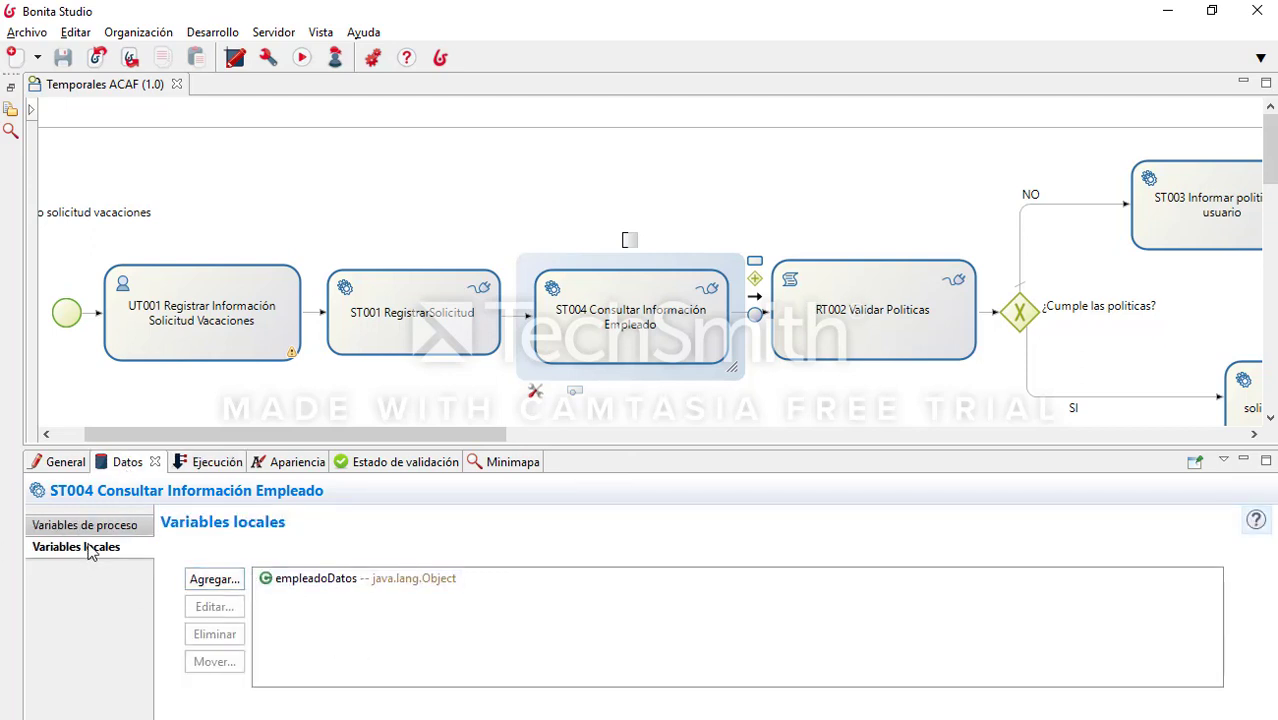
pyautogui.click(104, 528)
pyautogui.click(370, 579)
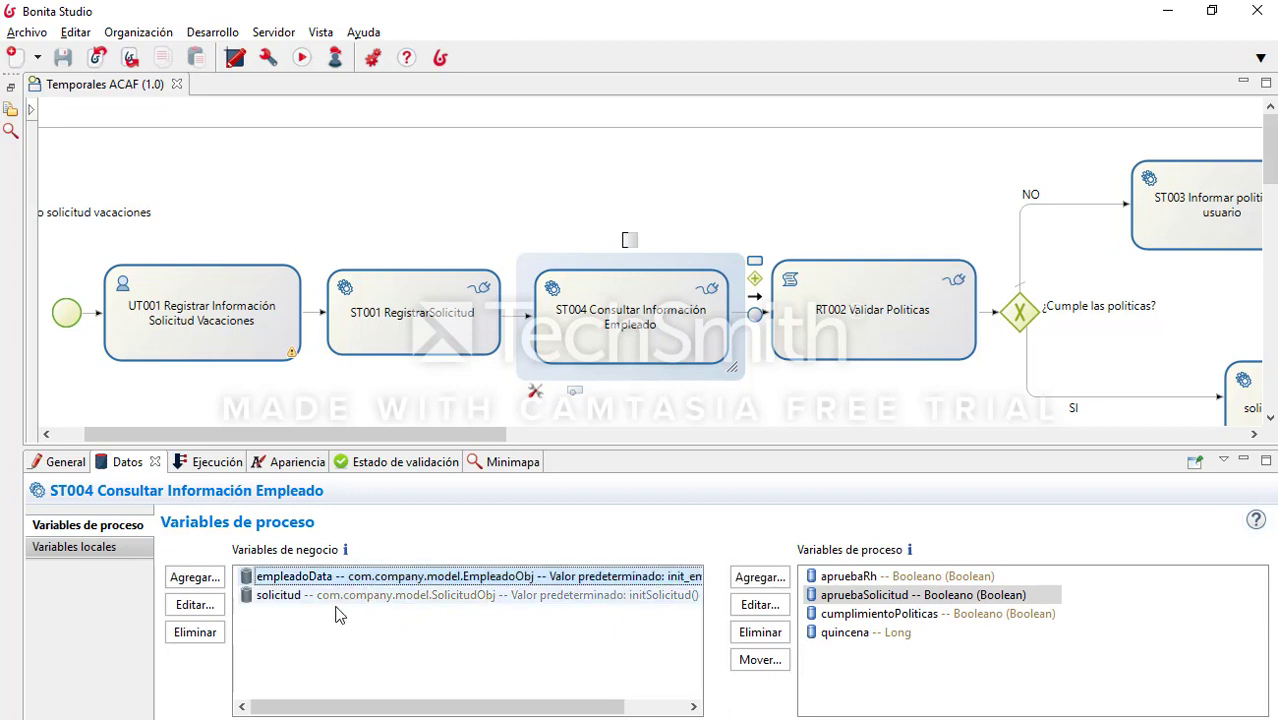
pyautogui.click(308, 594)
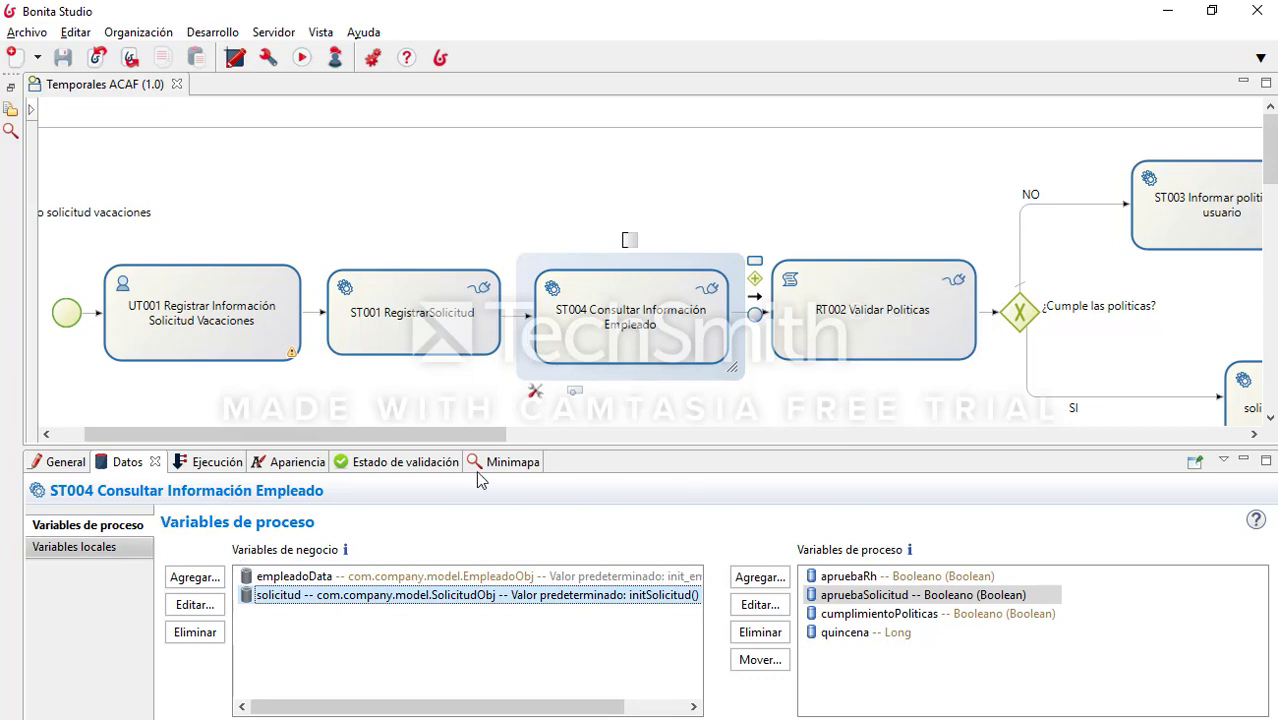
# Step: Move the diagram past RT002 and ST003 to select the ST008 rejection-status task
pyautogui.moveTo(439, 434); pyautogui.dragTo(625, 428)
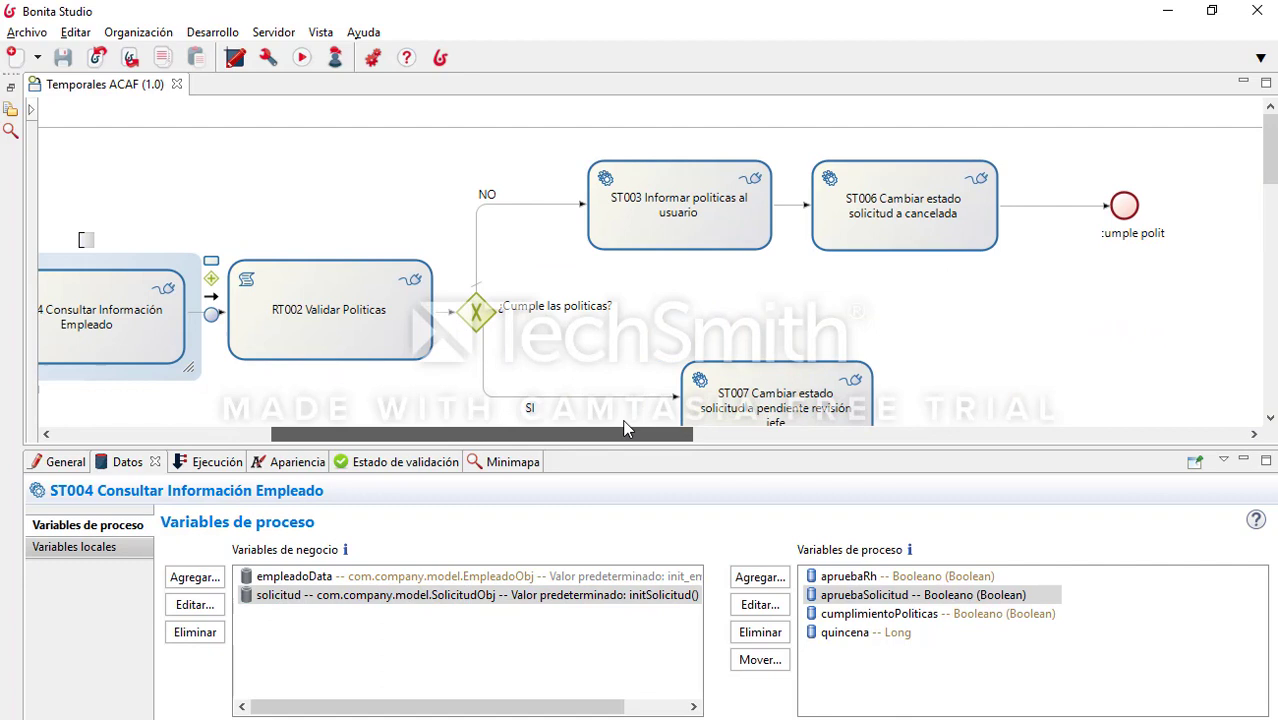
pyautogui.click(407, 290)
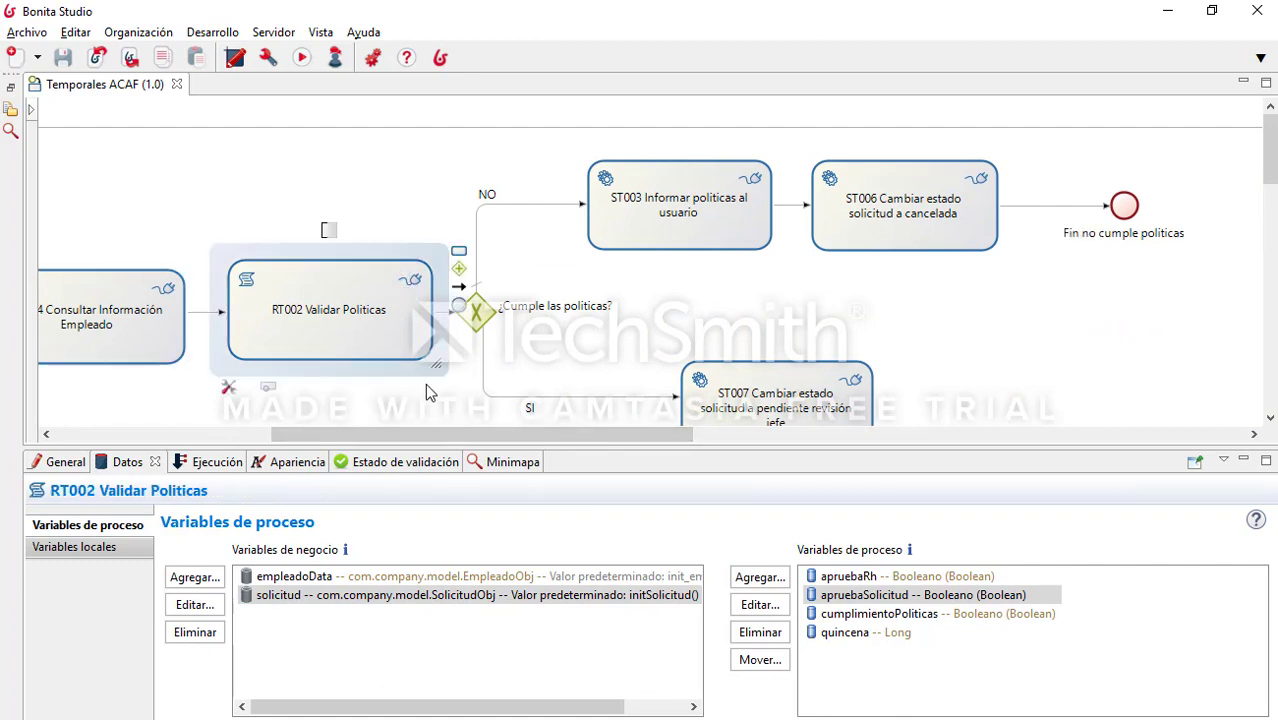
pyautogui.moveTo(473, 431); pyautogui.dragTo(516, 431)
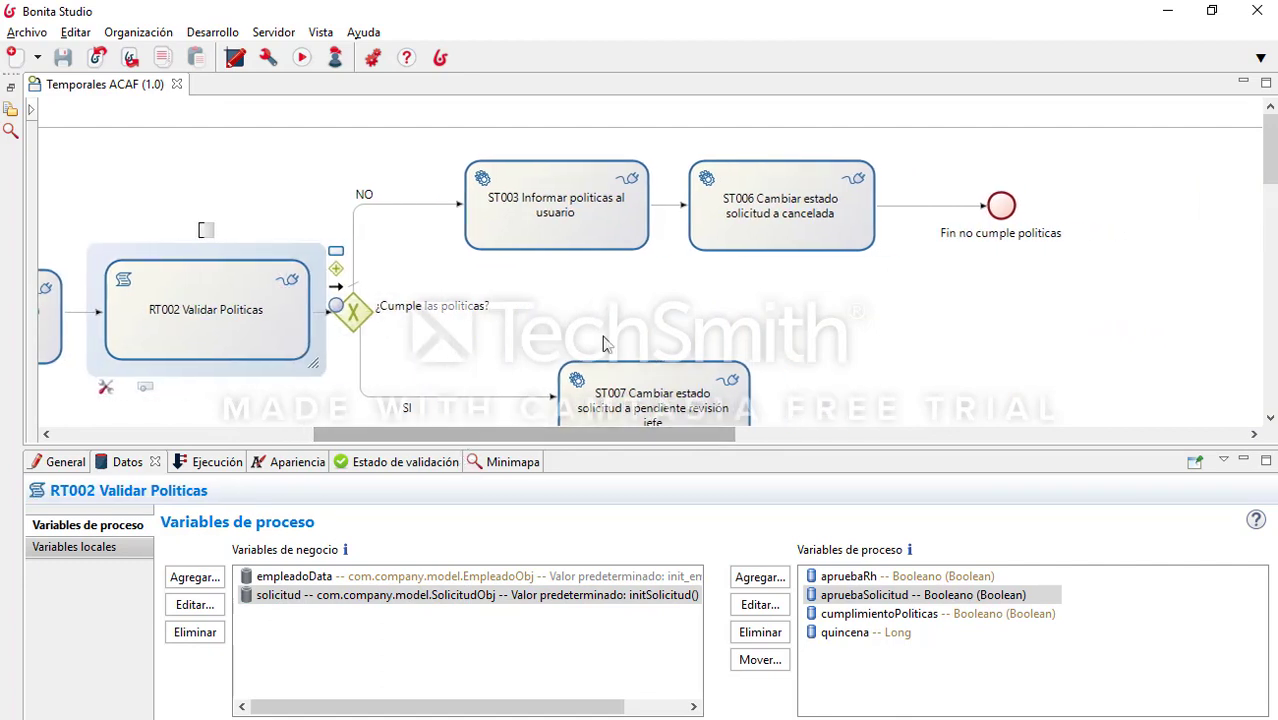
pyautogui.click(623, 216)
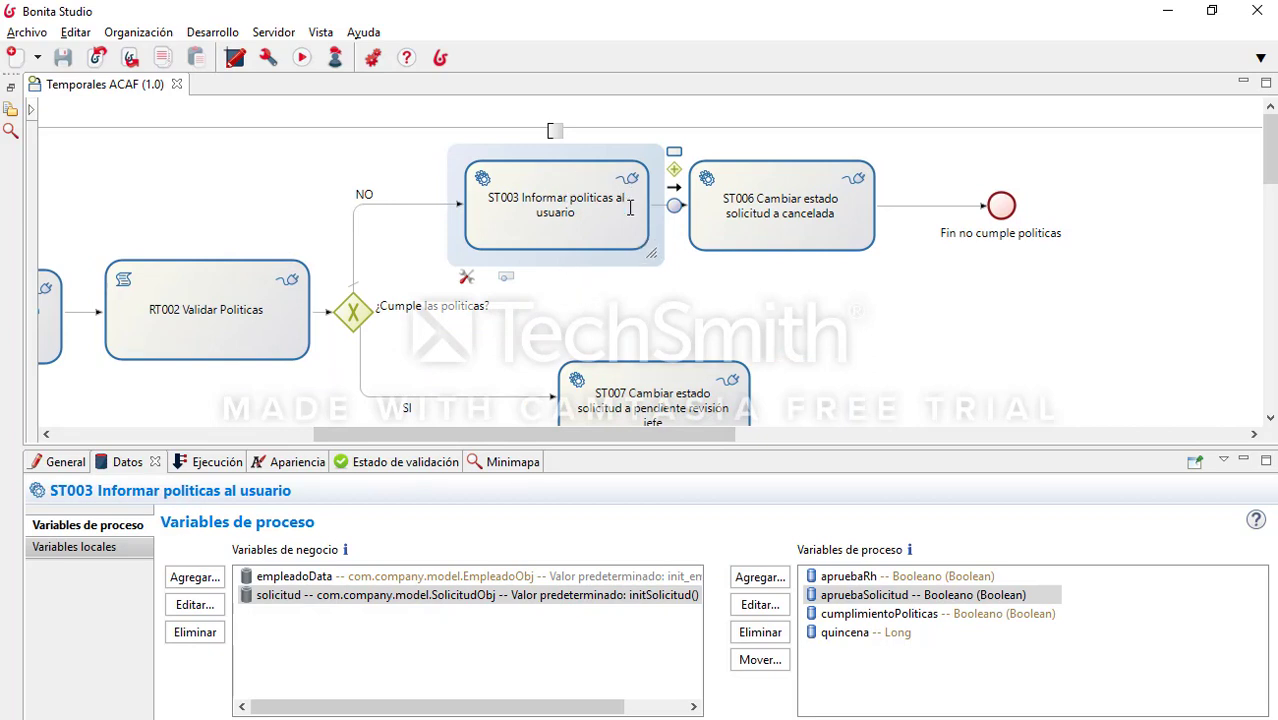
pyautogui.scroll(-5, 742, 263)
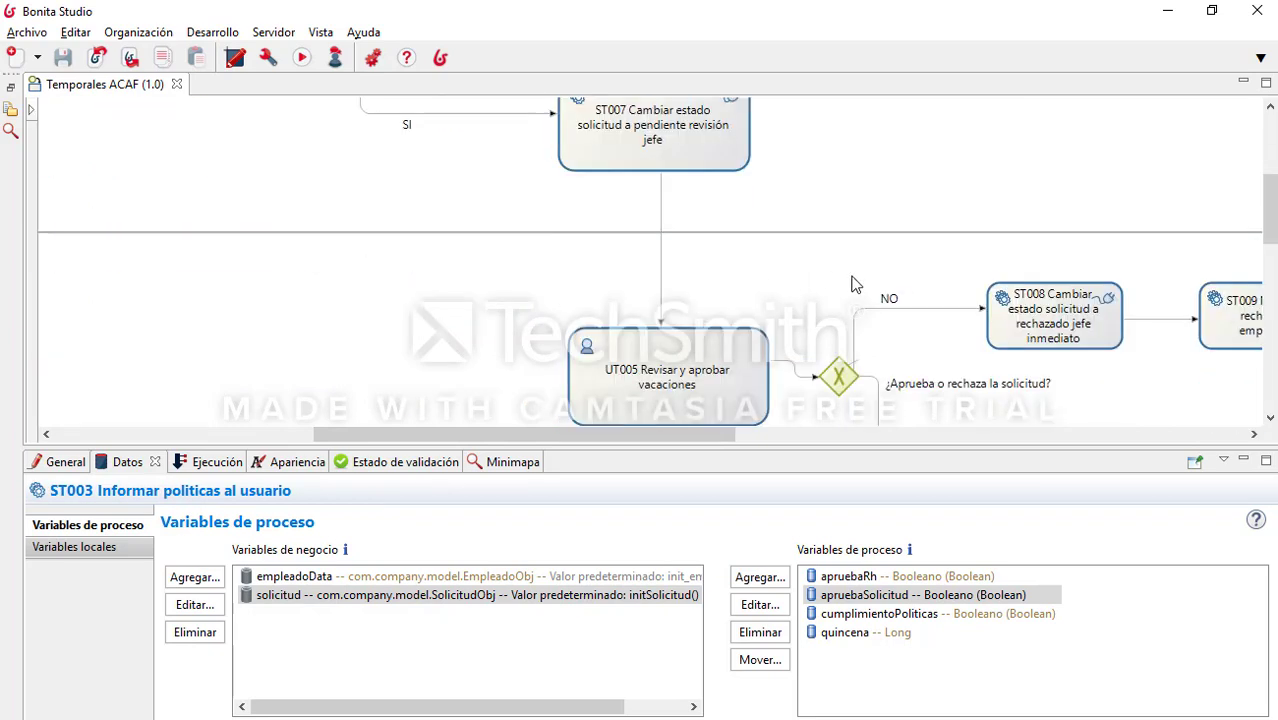
pyautogui.moveTo(701, 434); pyautogui.dragTo(907, 436)
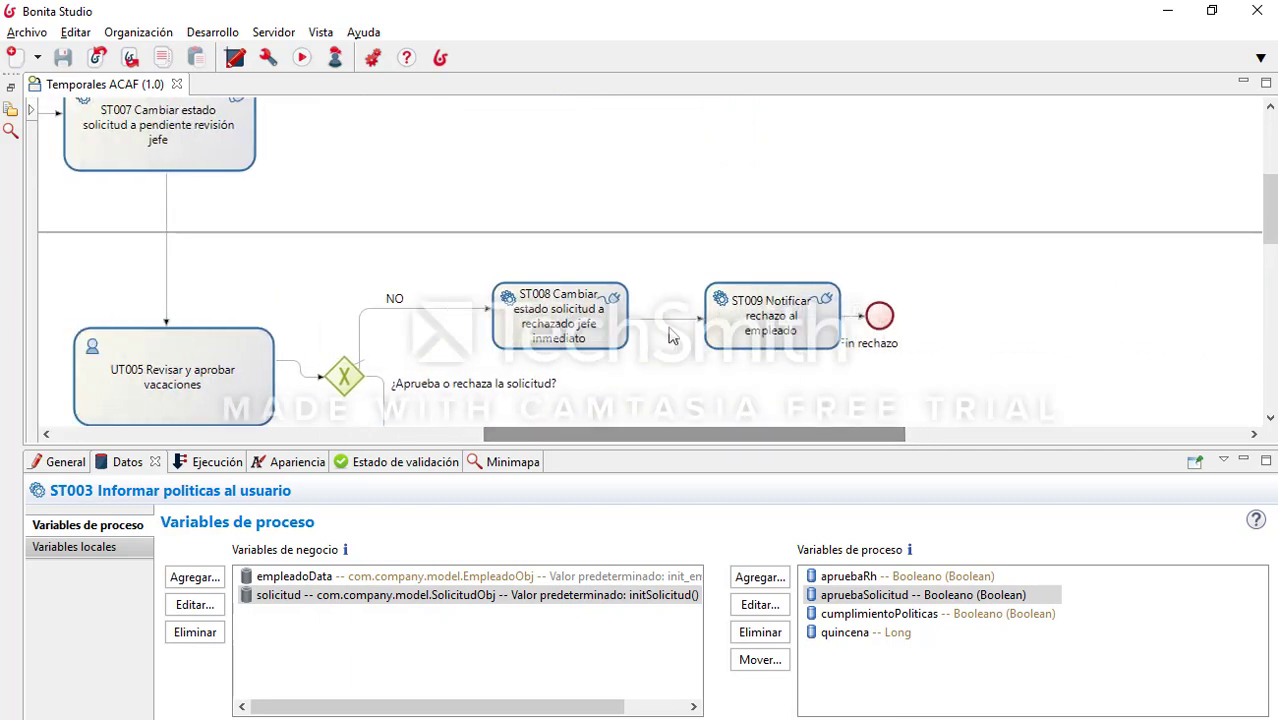
pyautogui.click(570, 310)
# Step: Inspect ST008's input connectors, then ST009's EnvioCorreo connector, cancelling its Mover o copiar dialog
pyautogui.click(214, 462)
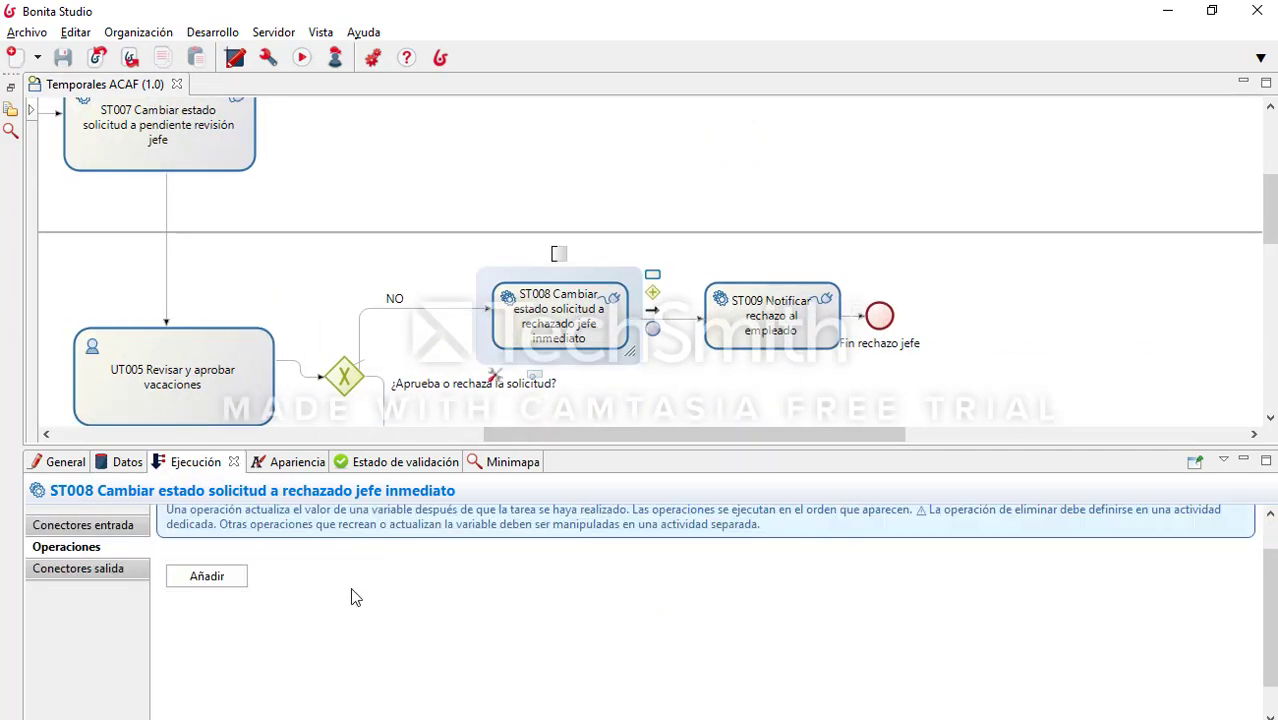
pyautogui.click(84, 525)
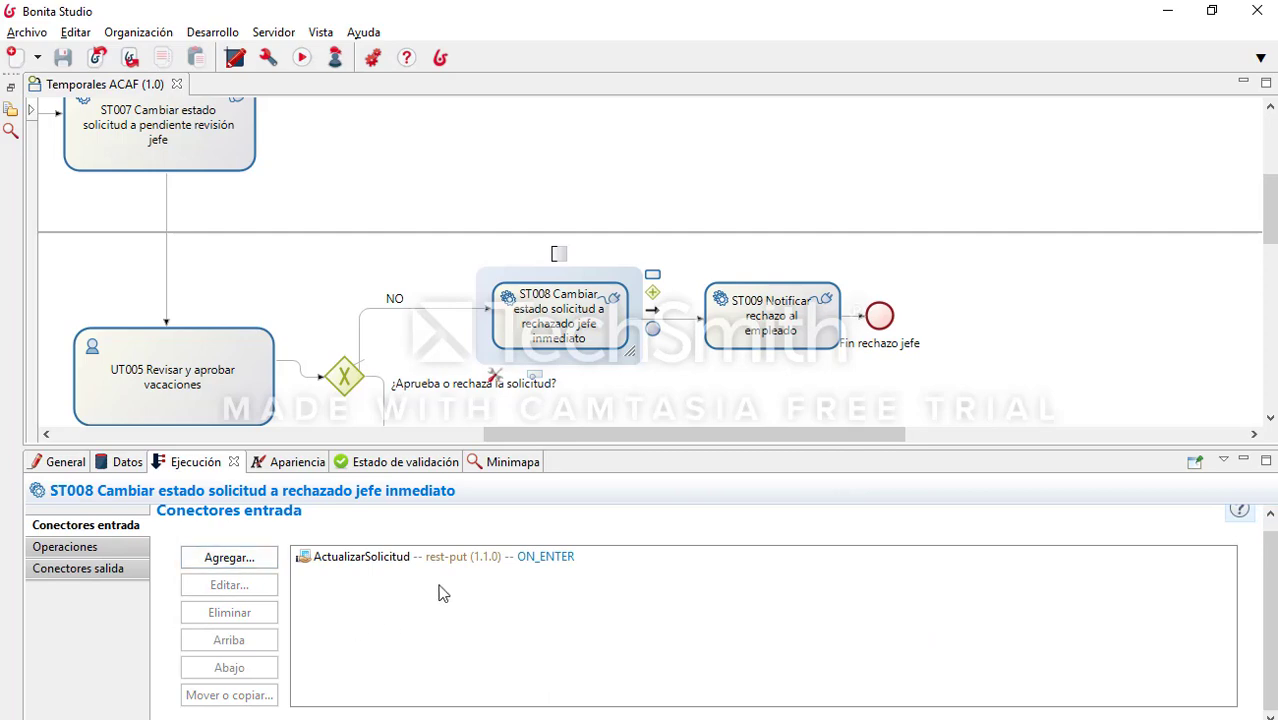
pyautogui.click(768, 316)
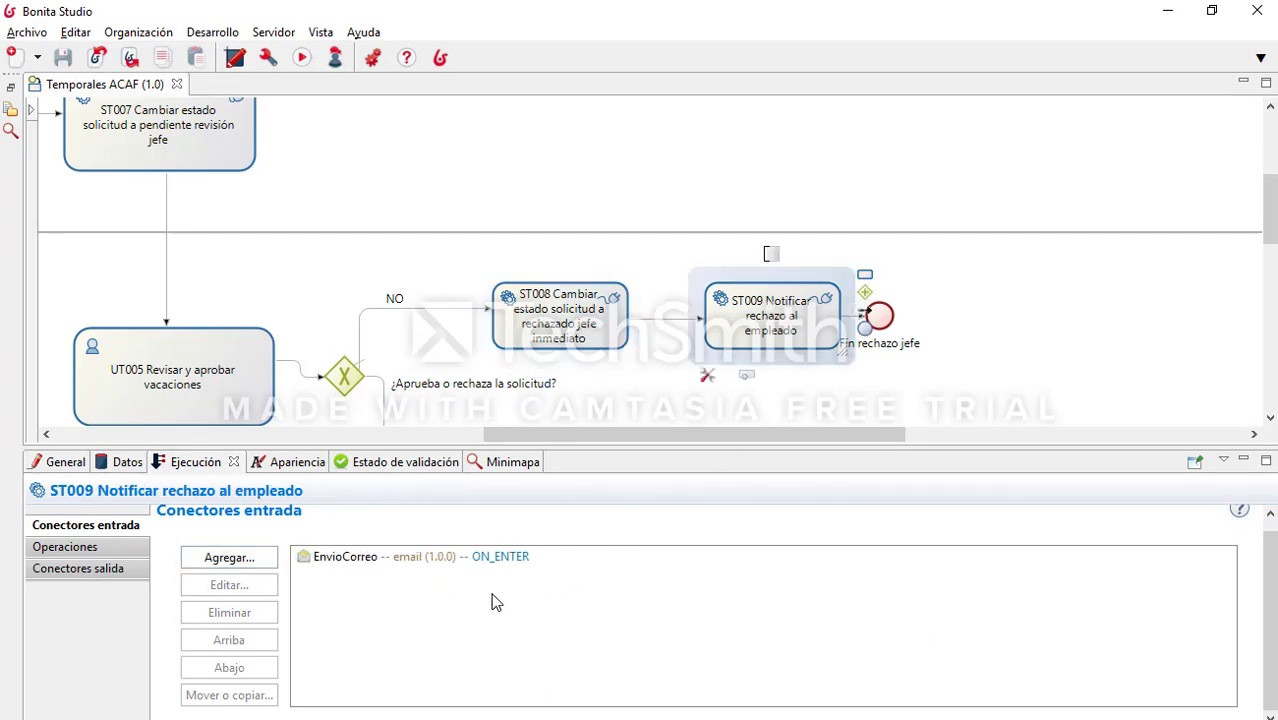
pyautogui.click(378, 557)
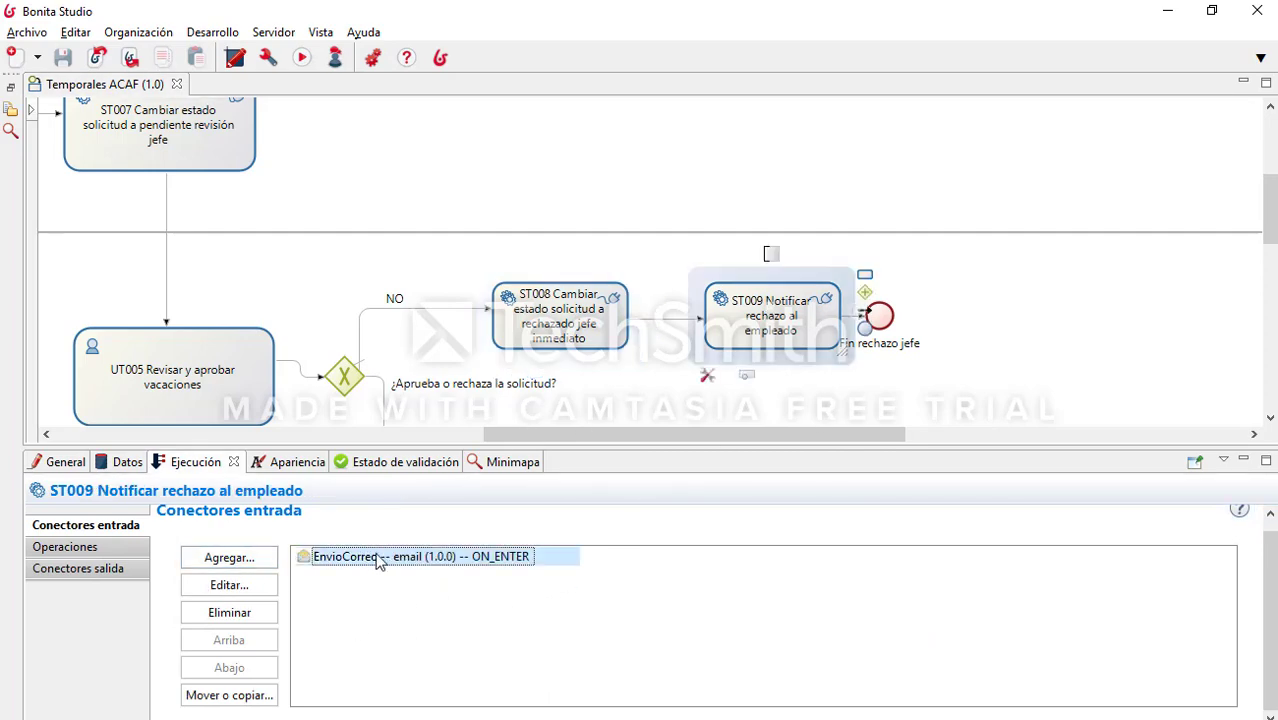
pyautogui.click(230, 695)
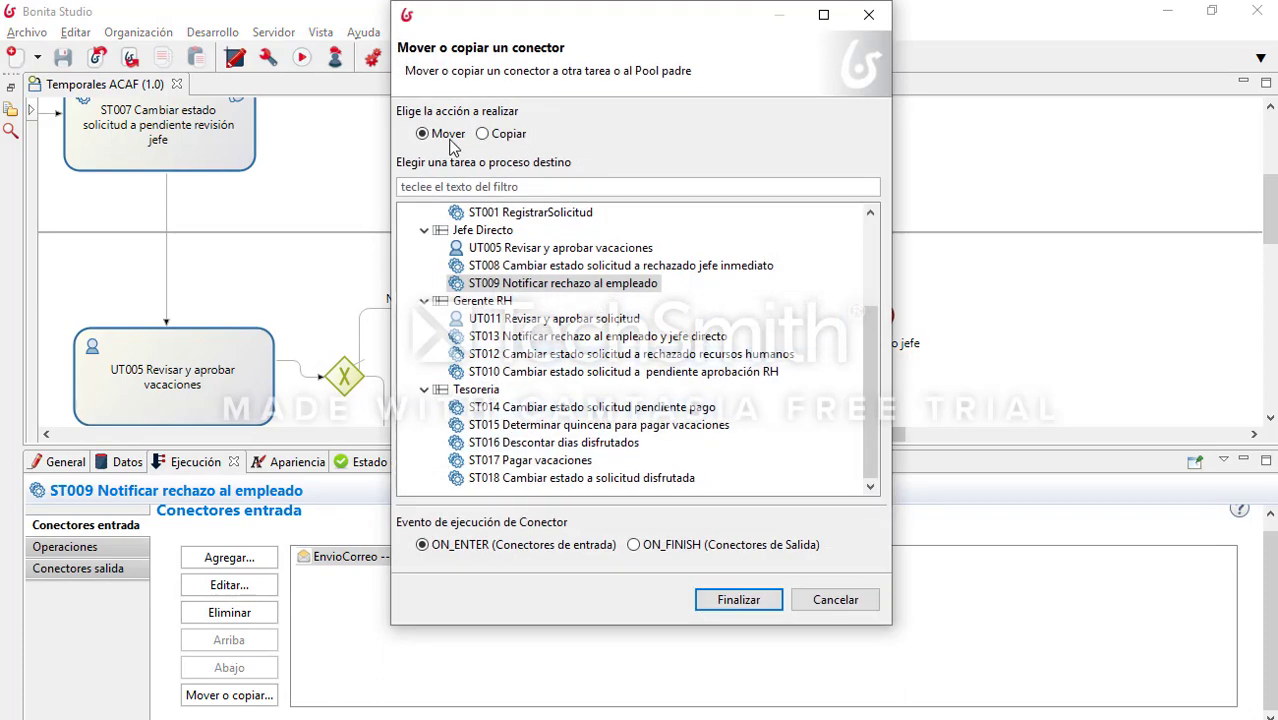
pyautogui.click(836, 605)
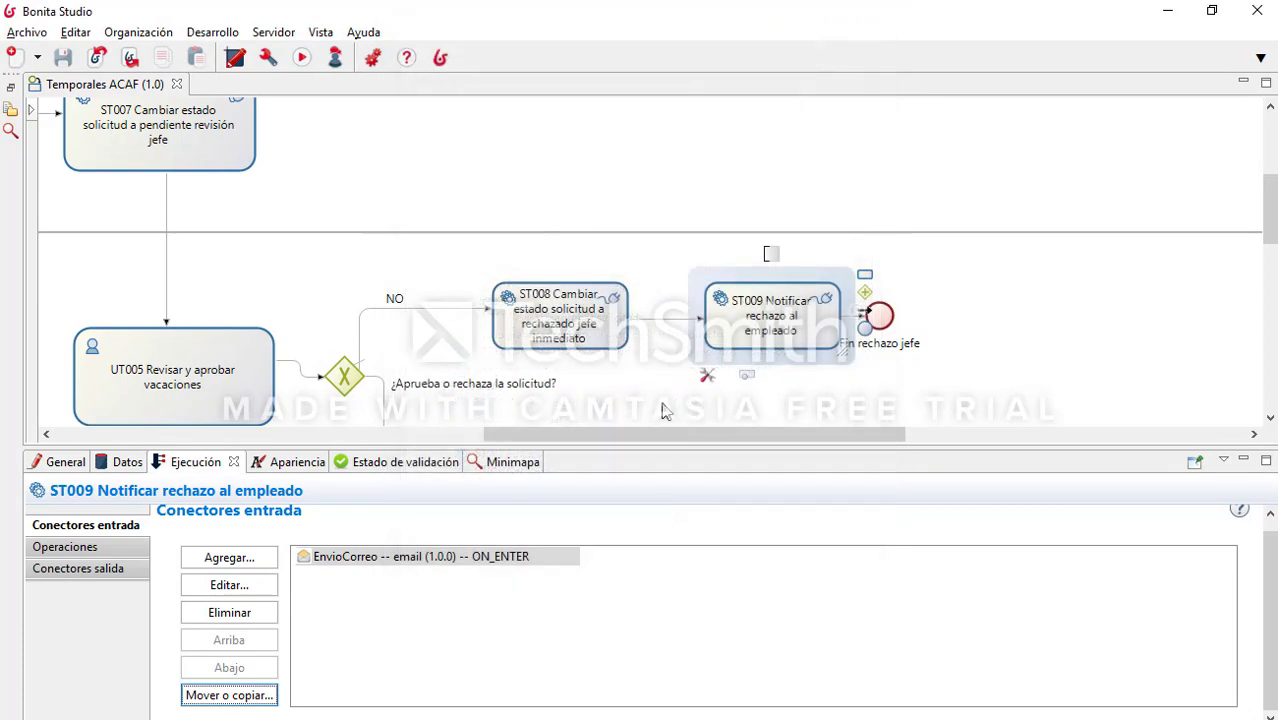
pyautogui.doubleClick(357, 559)
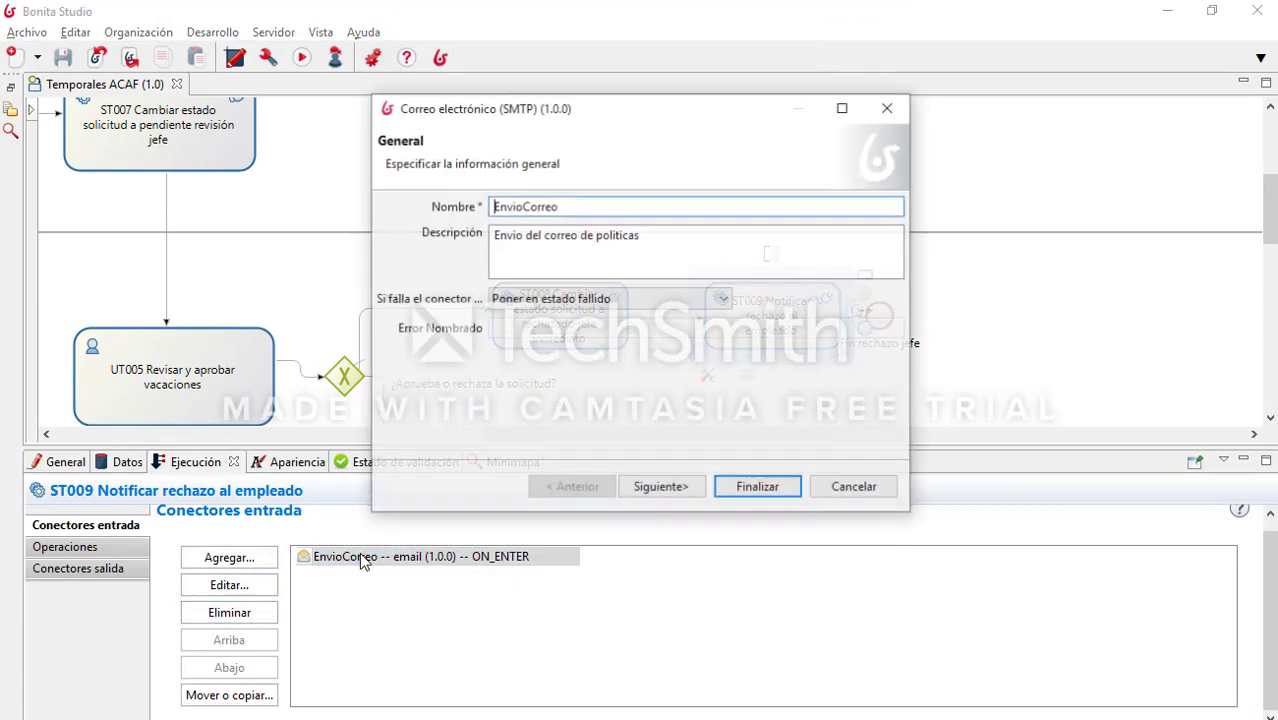
pyautogui.click(663, 488)
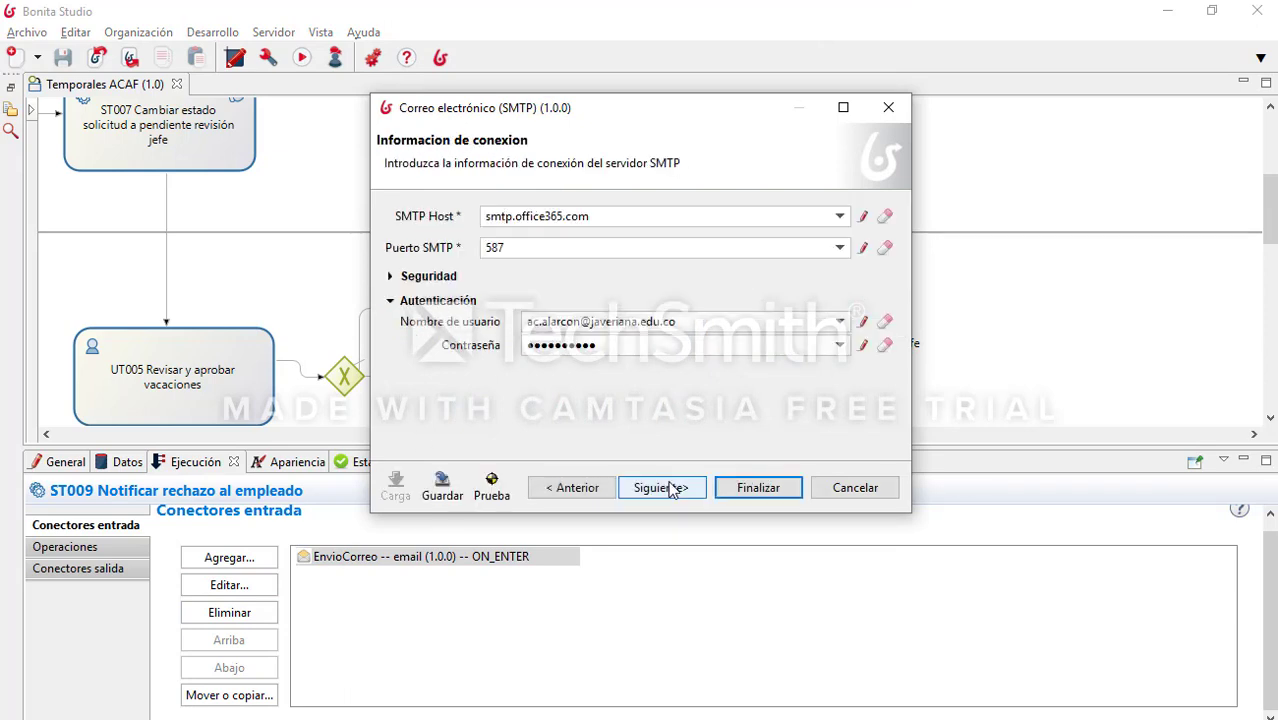
pyautogui.click(670, 488)
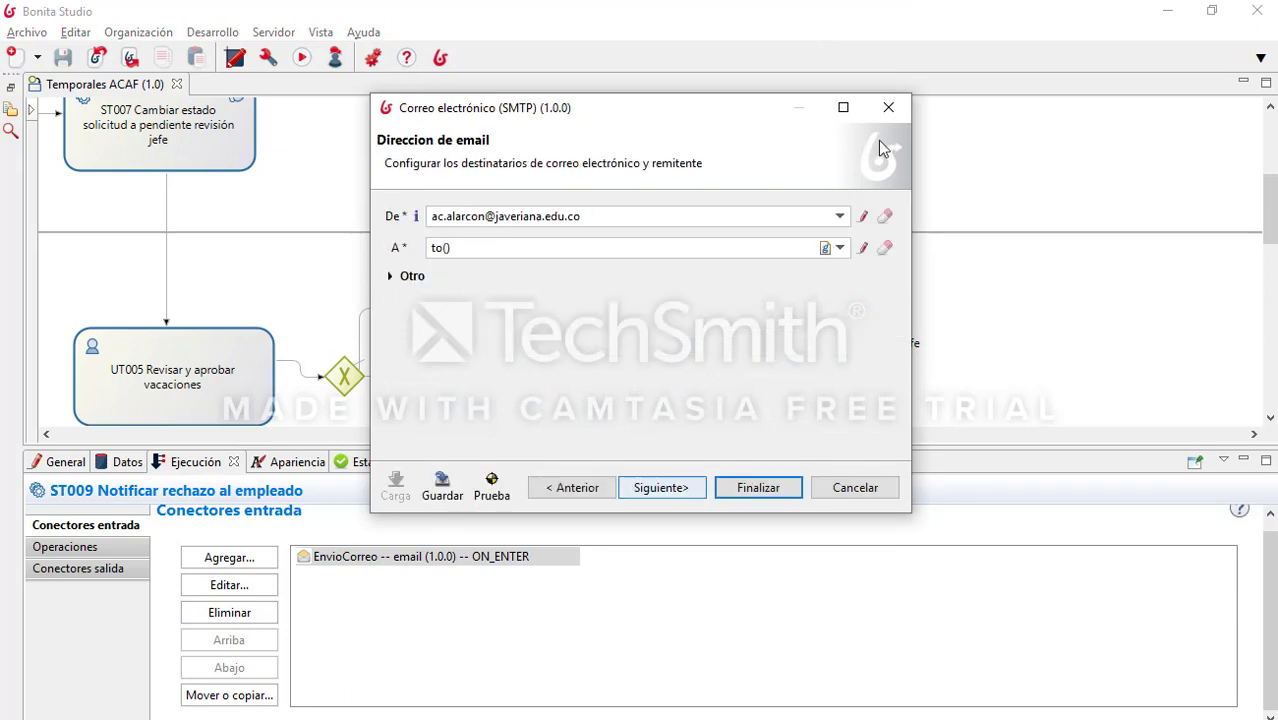
pyautogui.click(861, 251)
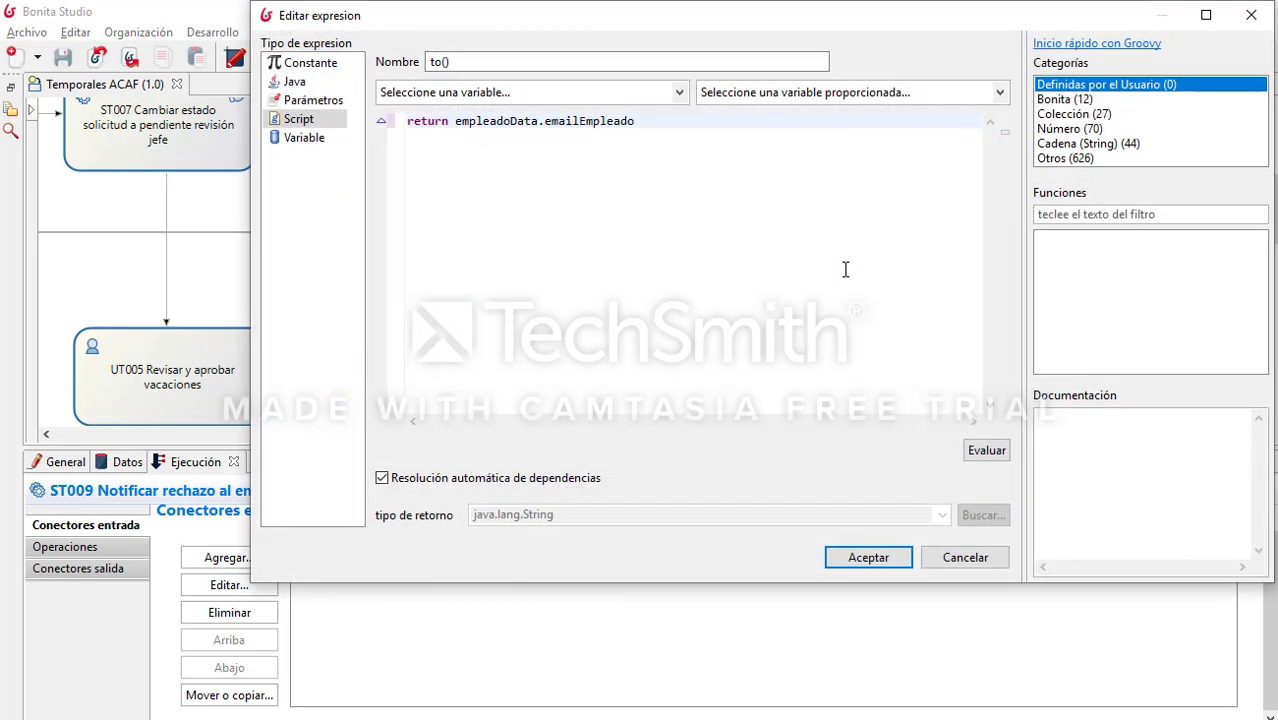
pyautogui.moveTo(636, 121); pyautogui.dragTo(451, 122)
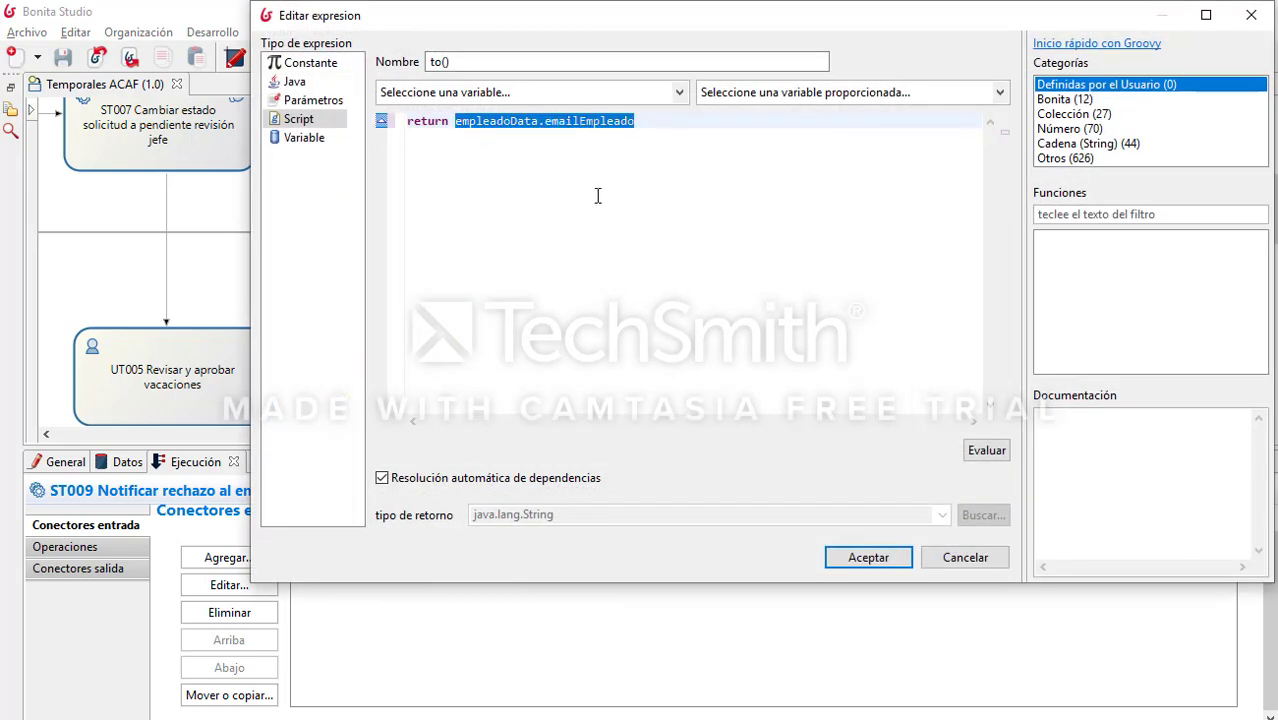
pyautogui.click(710, 223)
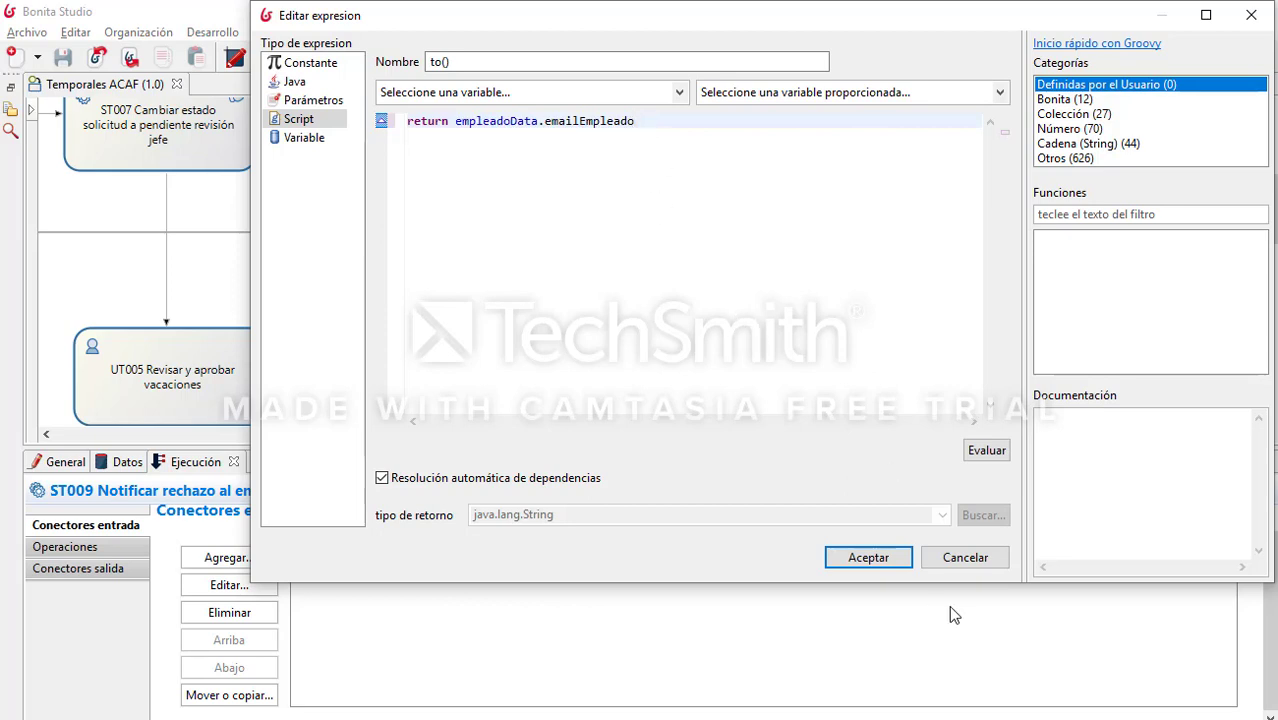
pyautogui.click(951, 560)
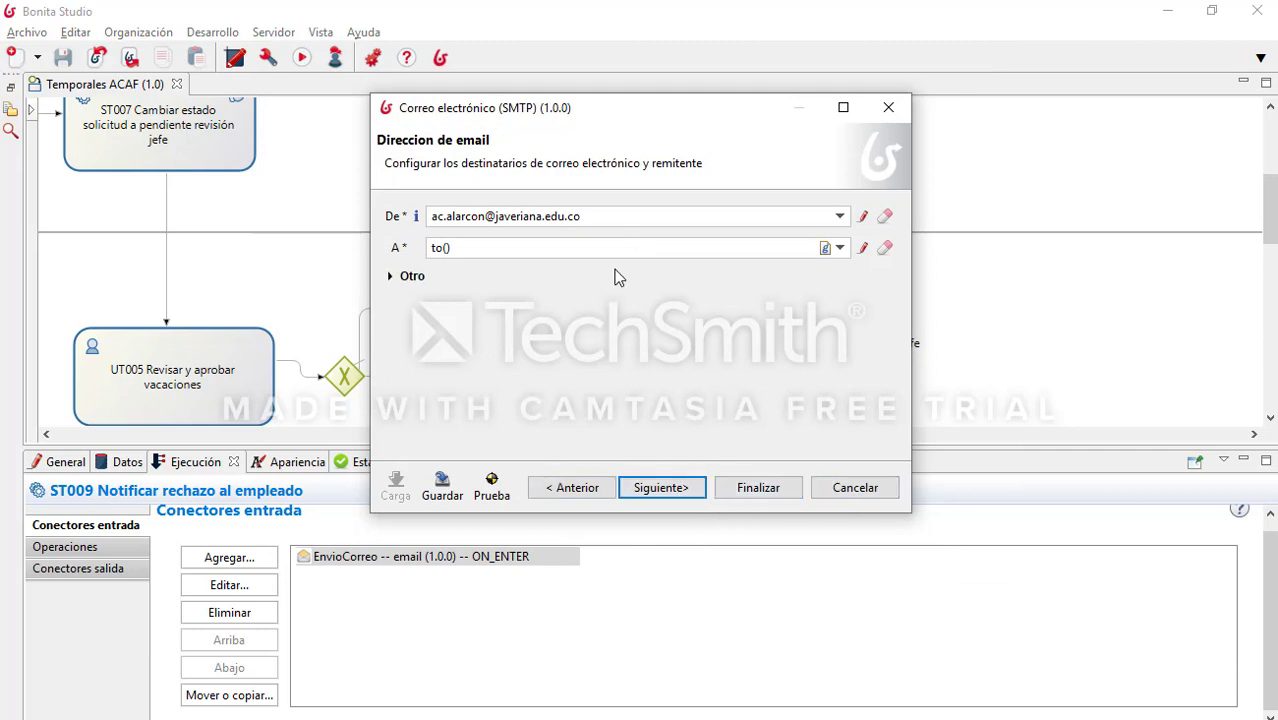
pyautogui.click(622, 214)
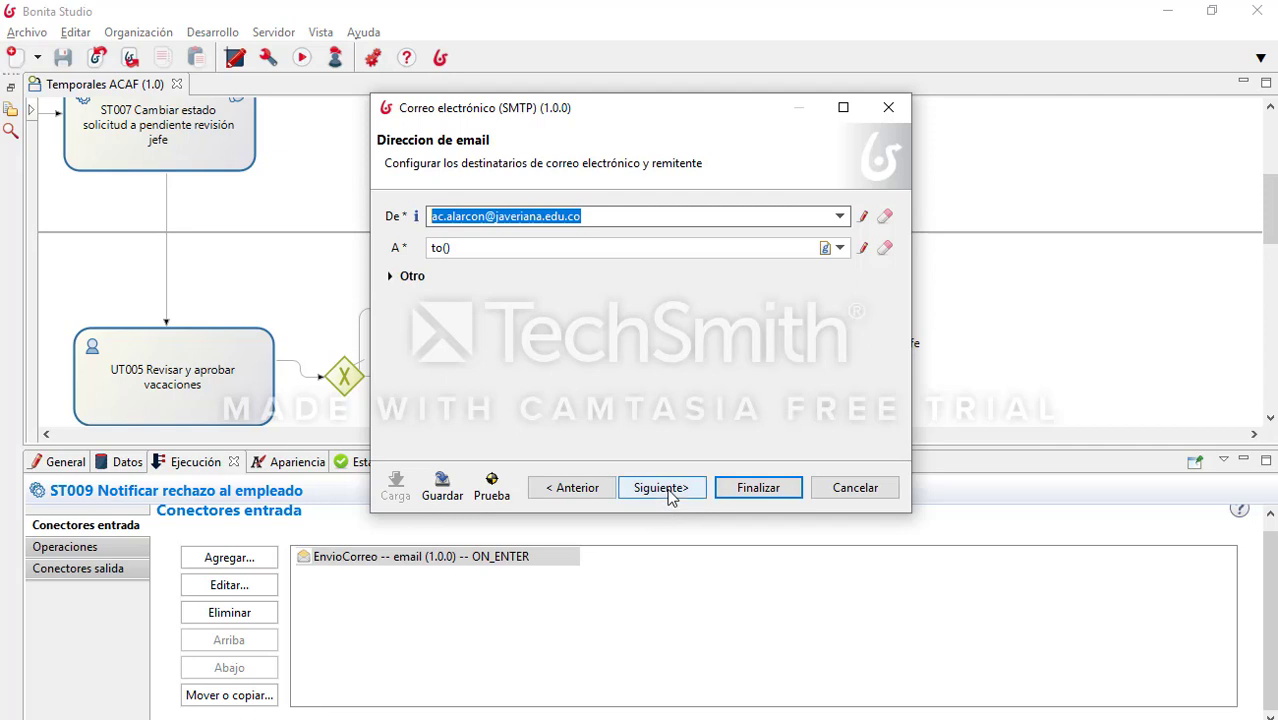
pyautogui.click(660, 490)
pyautogui.click(526, 247)
pyautogui.doubleClick(526, 247)
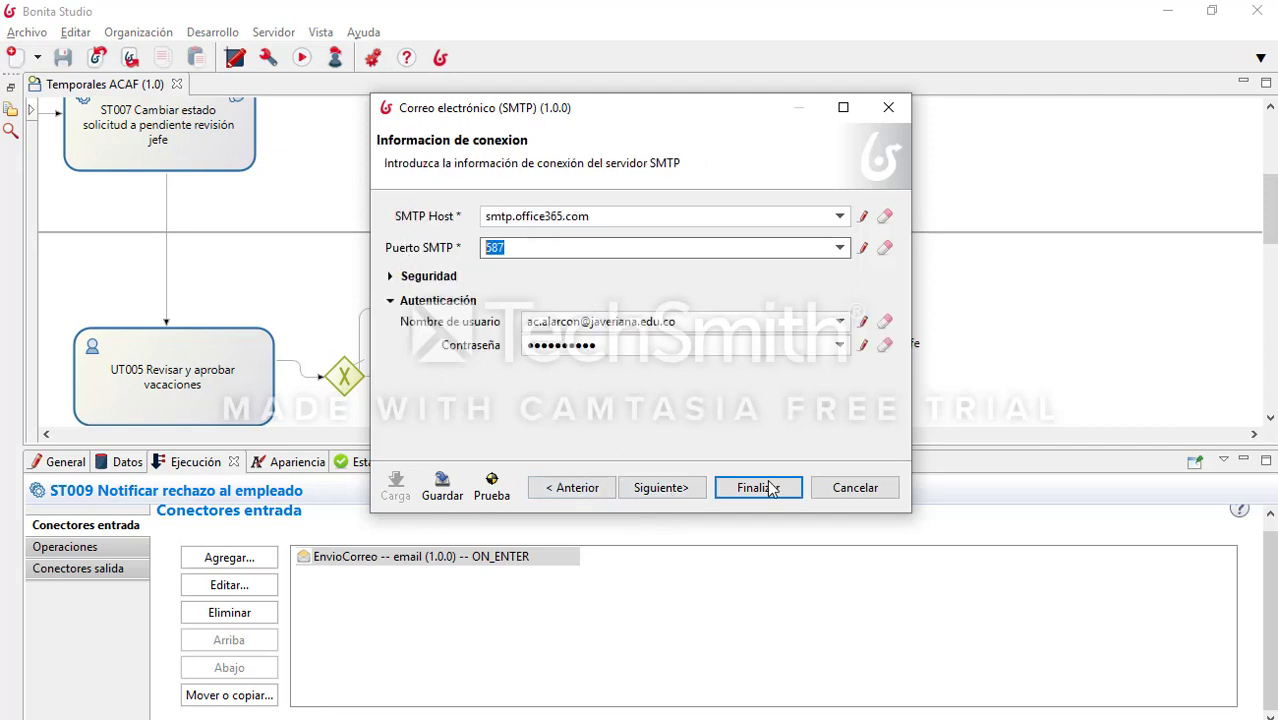
pyautogui.click(674, 490)
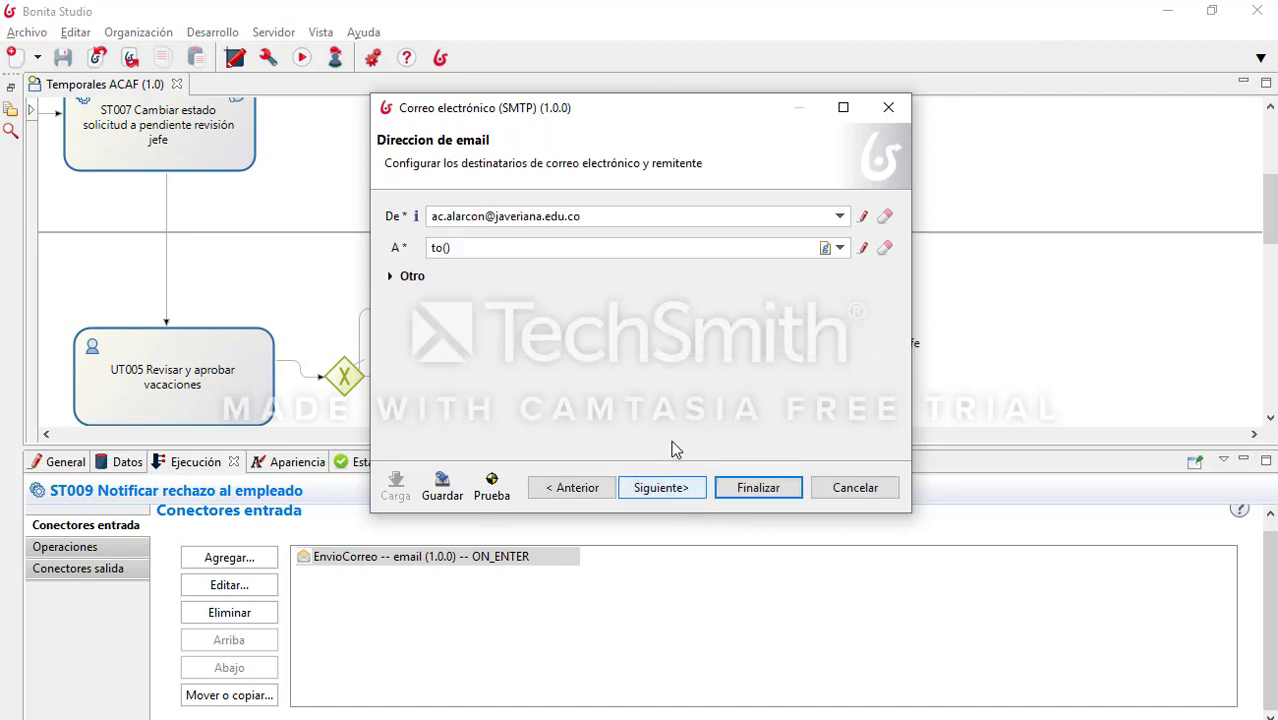
pyautogui.click(670, 490)
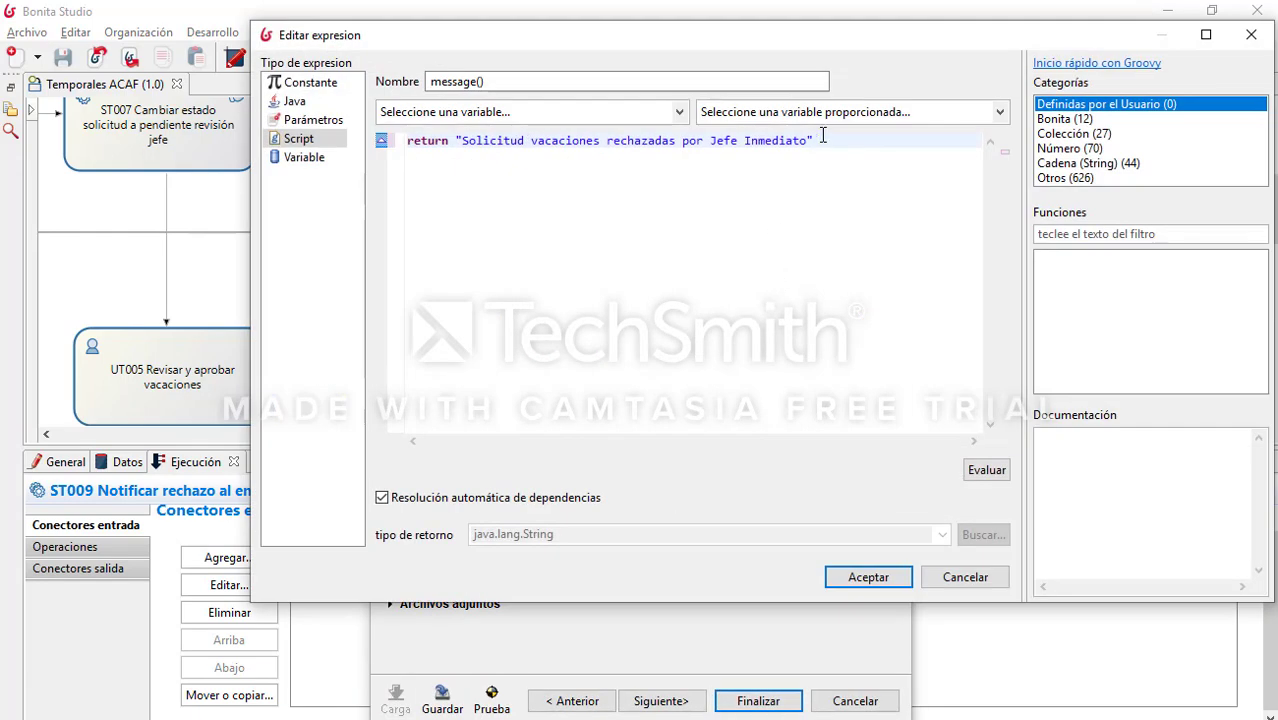
pyautogui.moveTo(832, 139); pyautogui.dragTo(454, 140)
pyautogui.click(790, 234)
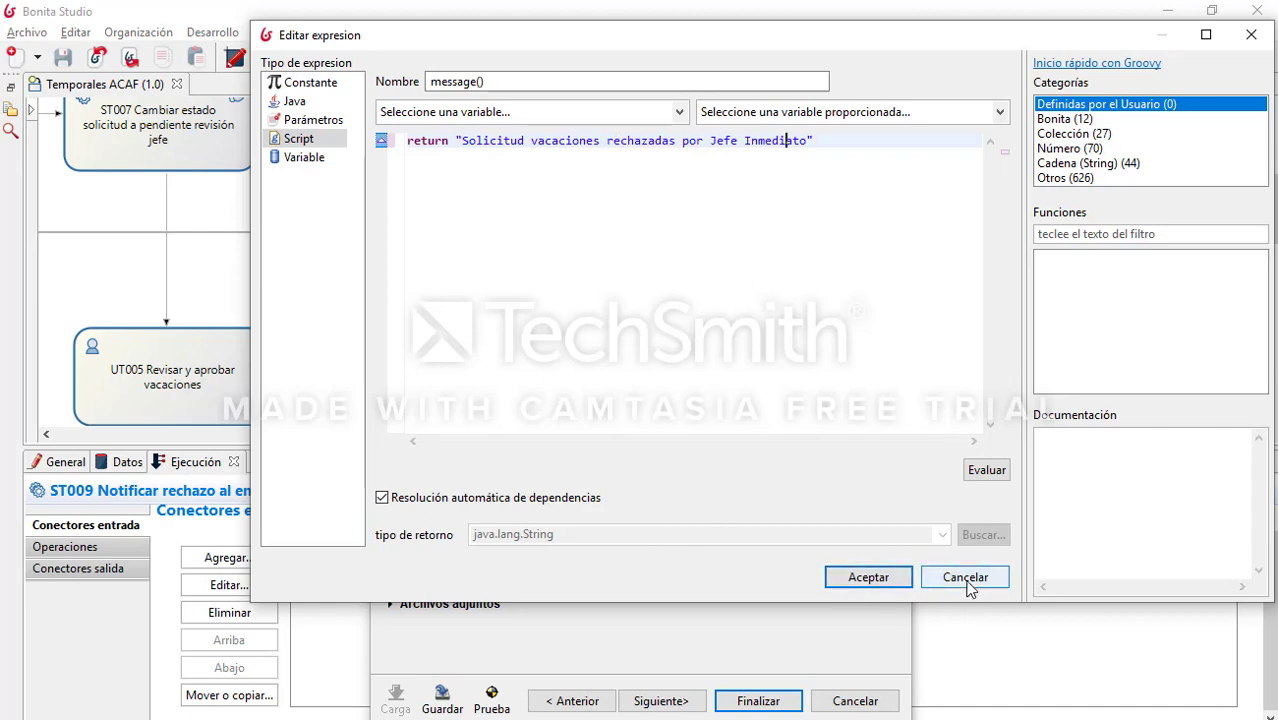
pyautogui.click(862, 578)
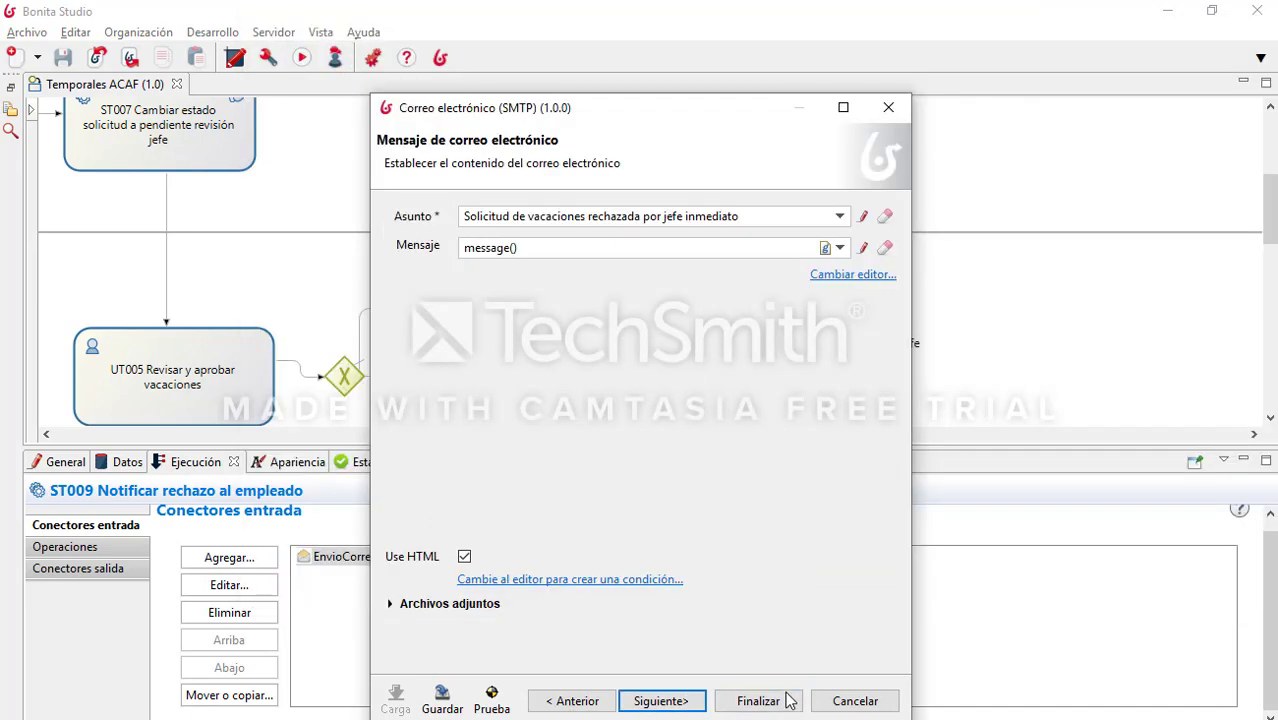
pyautogui.click(705, 698)
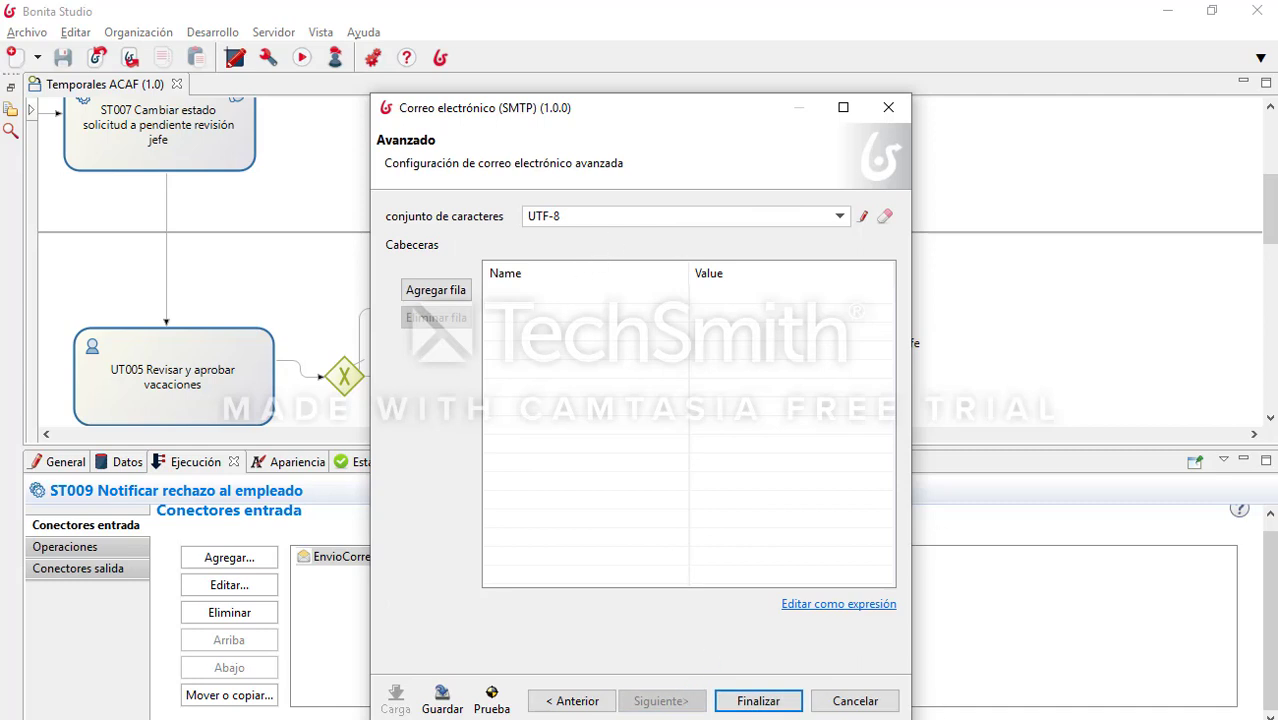
pyautogui.click(792, 701)
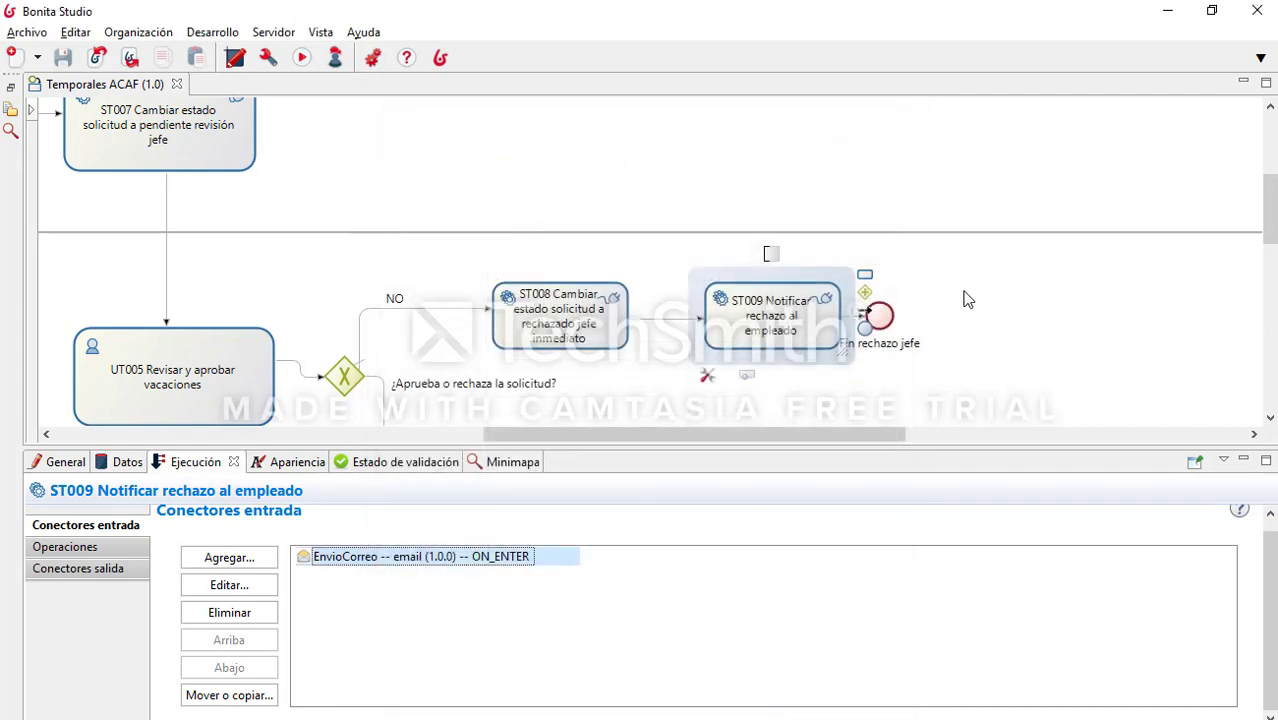
# Step: Run Temporales ACAF (1.0) from the toolbar to deploy it and open Bonita Portal
pyautogui.scroll(-3, 966, 294)
pyautogui.scroll(-6, 936, 325)
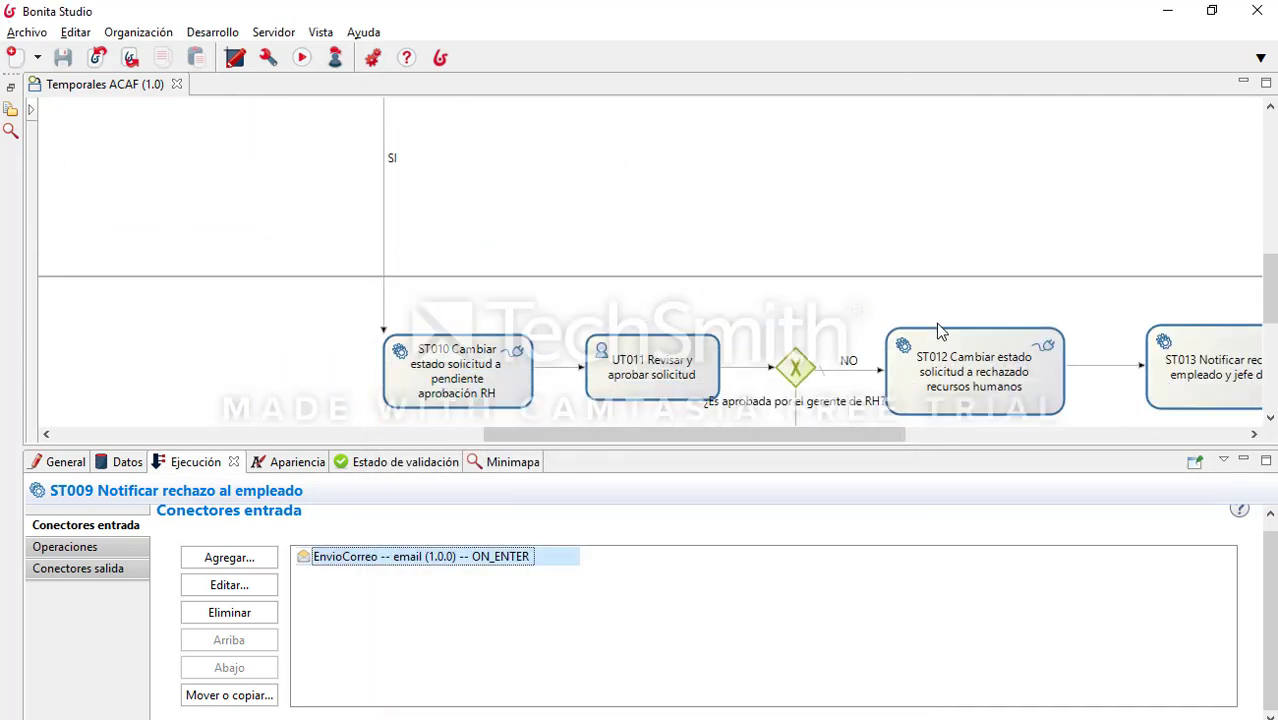
pyautogui.scroll(5, 884, 313)
pyautogui.scroll(5, 880, 313)
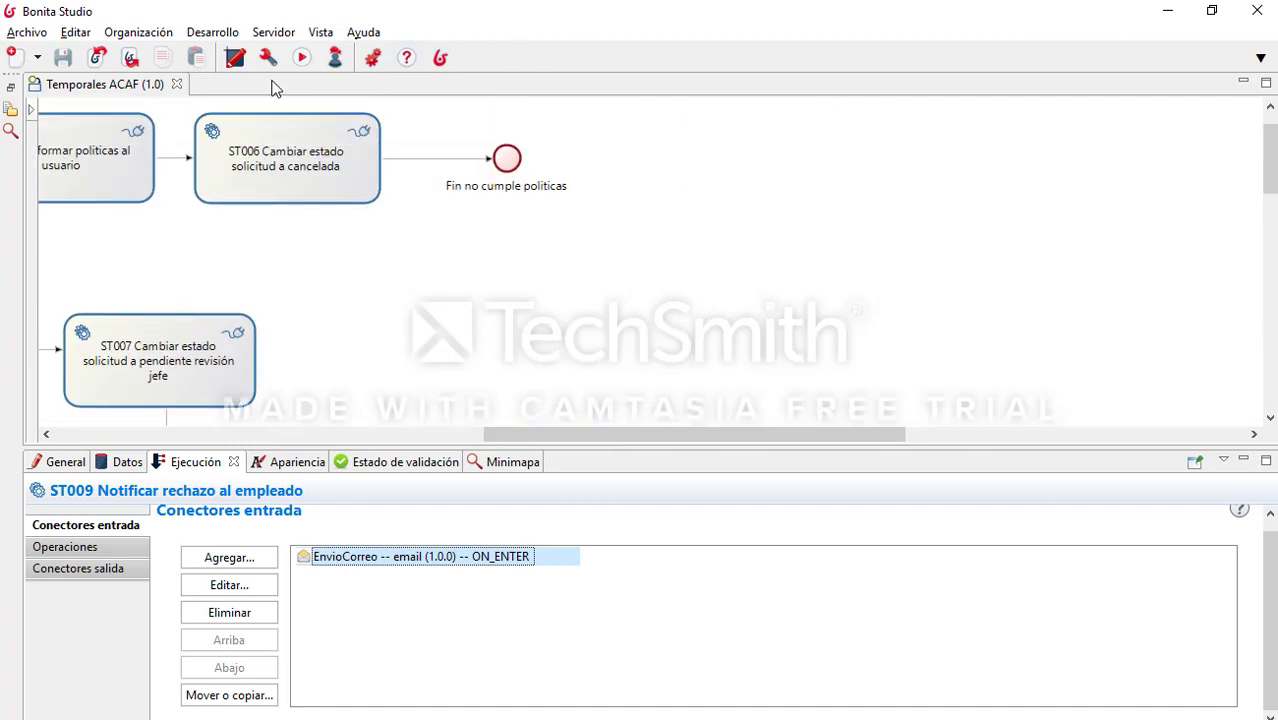
pyautogui.moveTo(571, 432); pyautogui.dragTo(377, 432)
pyautogui.click(301, 58)
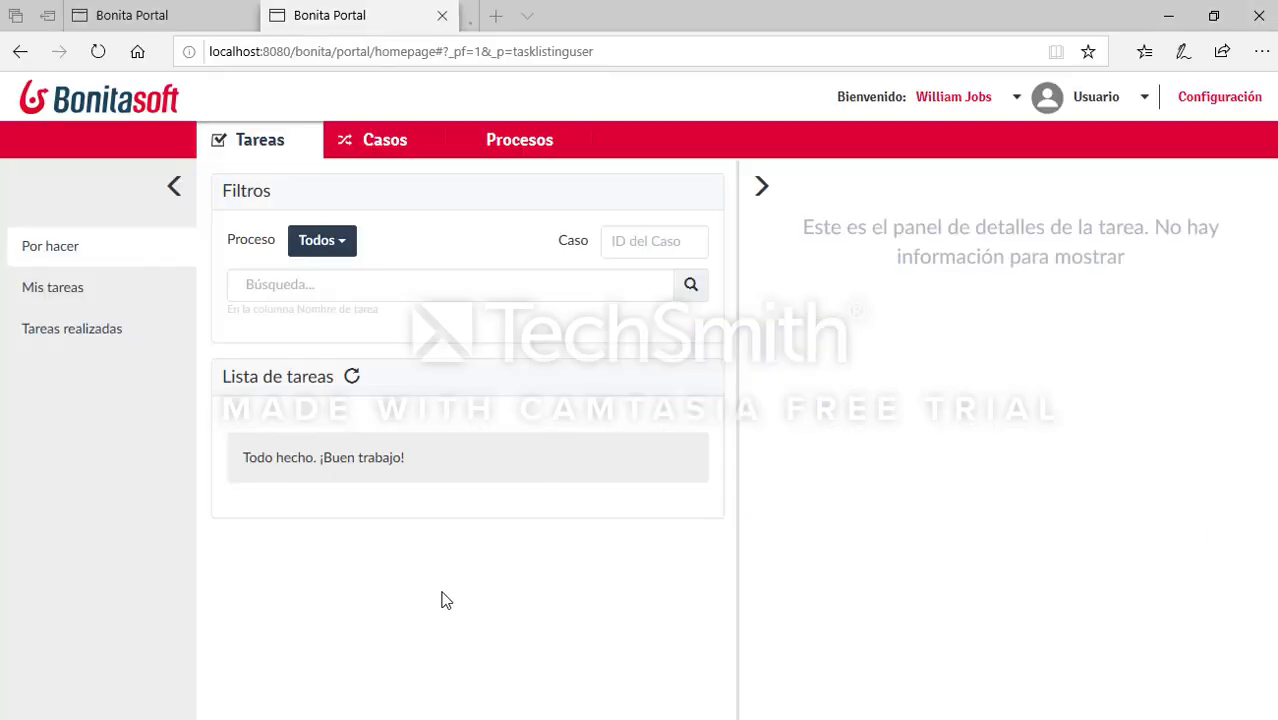
# Step: Submit a vacation request with the employee's identification number, 1 day, starting 2019-09-09
pyautogui.click(452, 308)
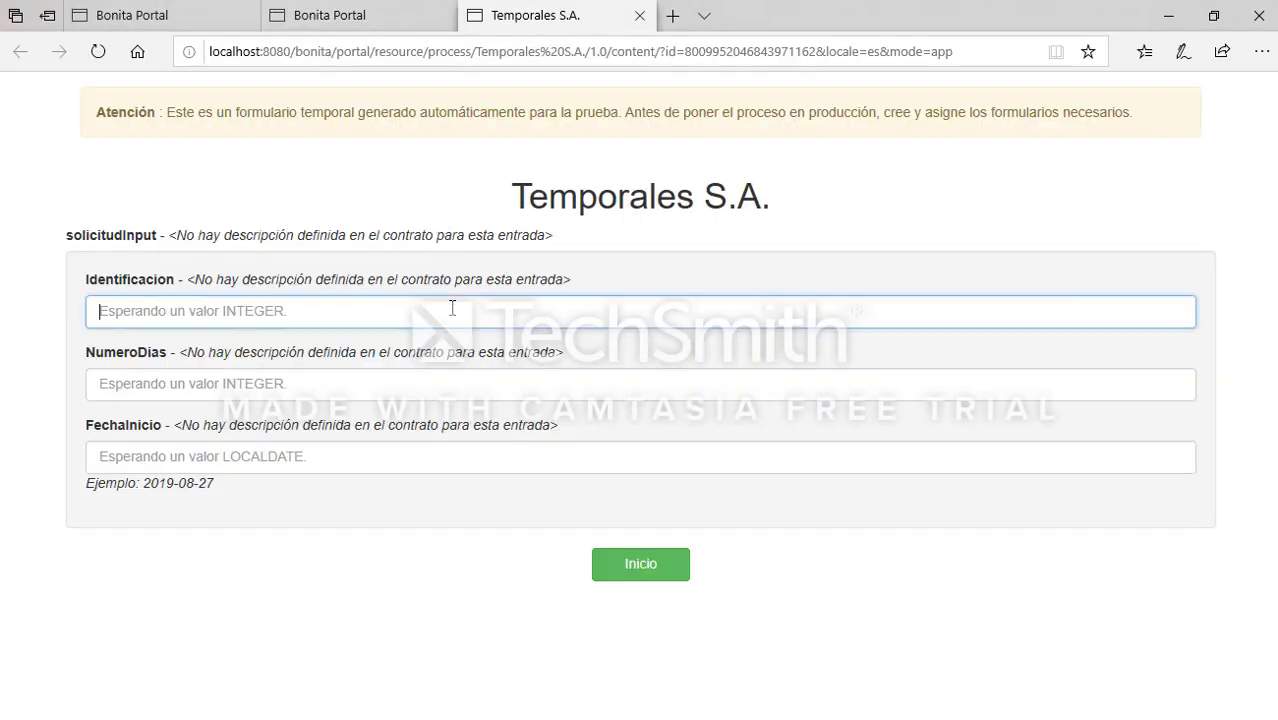
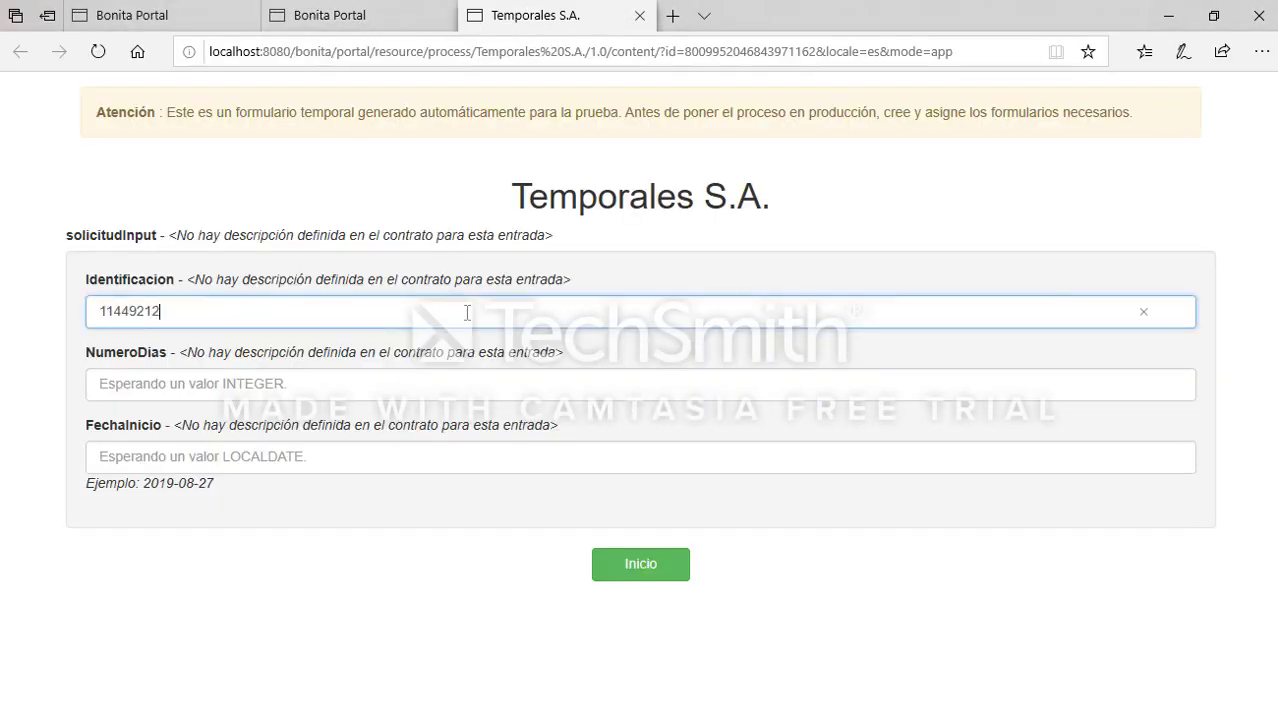
pyautogui.press('Tab')
pyautogui.write('1')
pyautogui.press('Tab')
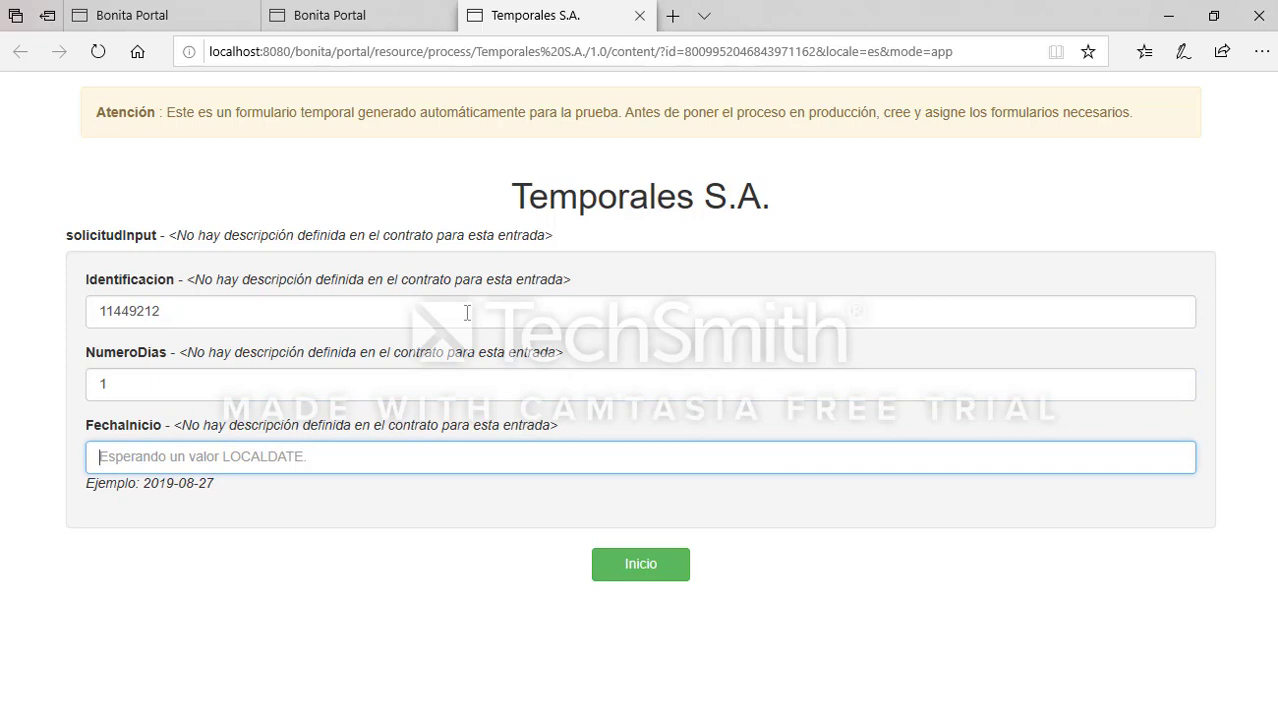
pyautogui.write('2019-09-09')
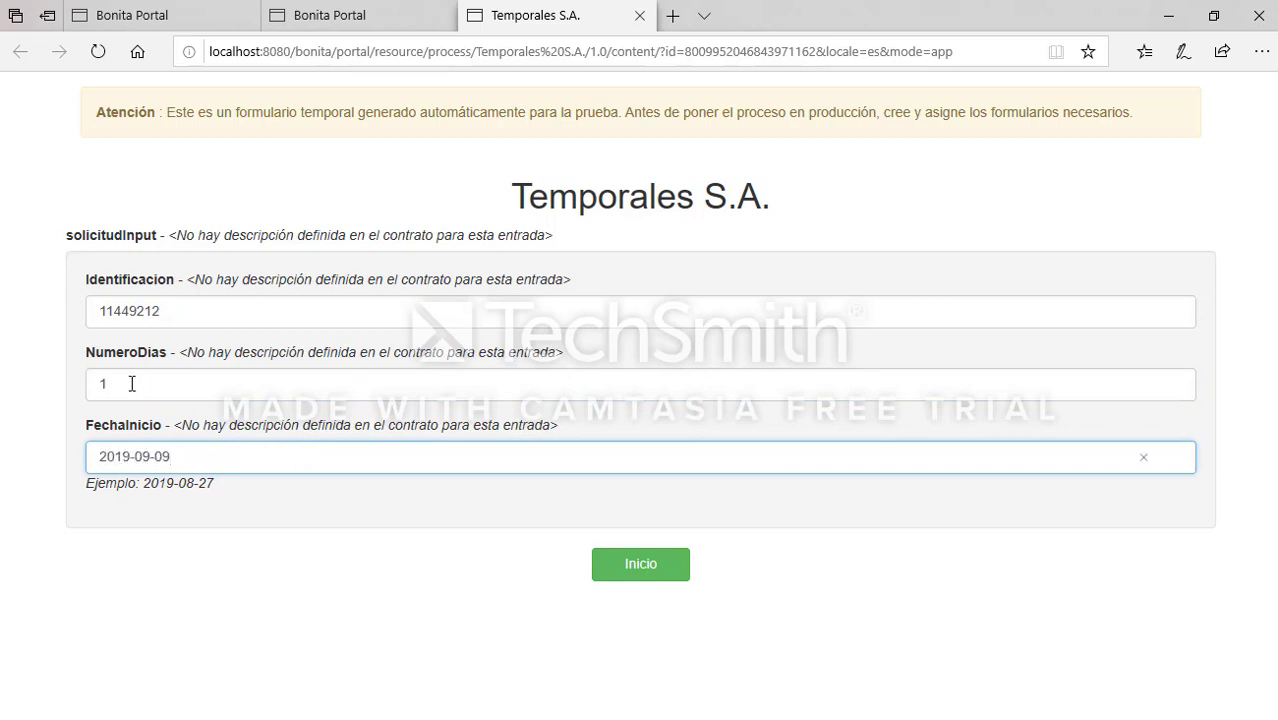
pyautogui.click(676, 565)
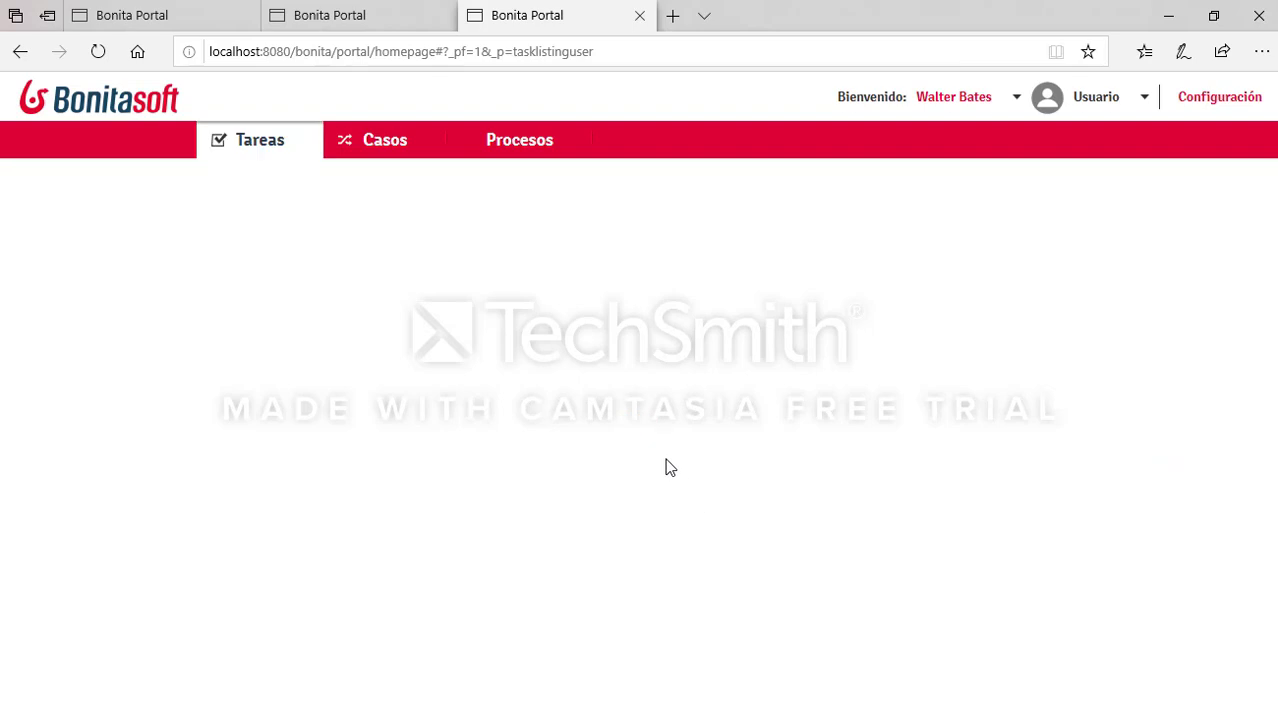
# Step: Take the UT001 registration task and execute its form
pyautogui.click(240, 479)
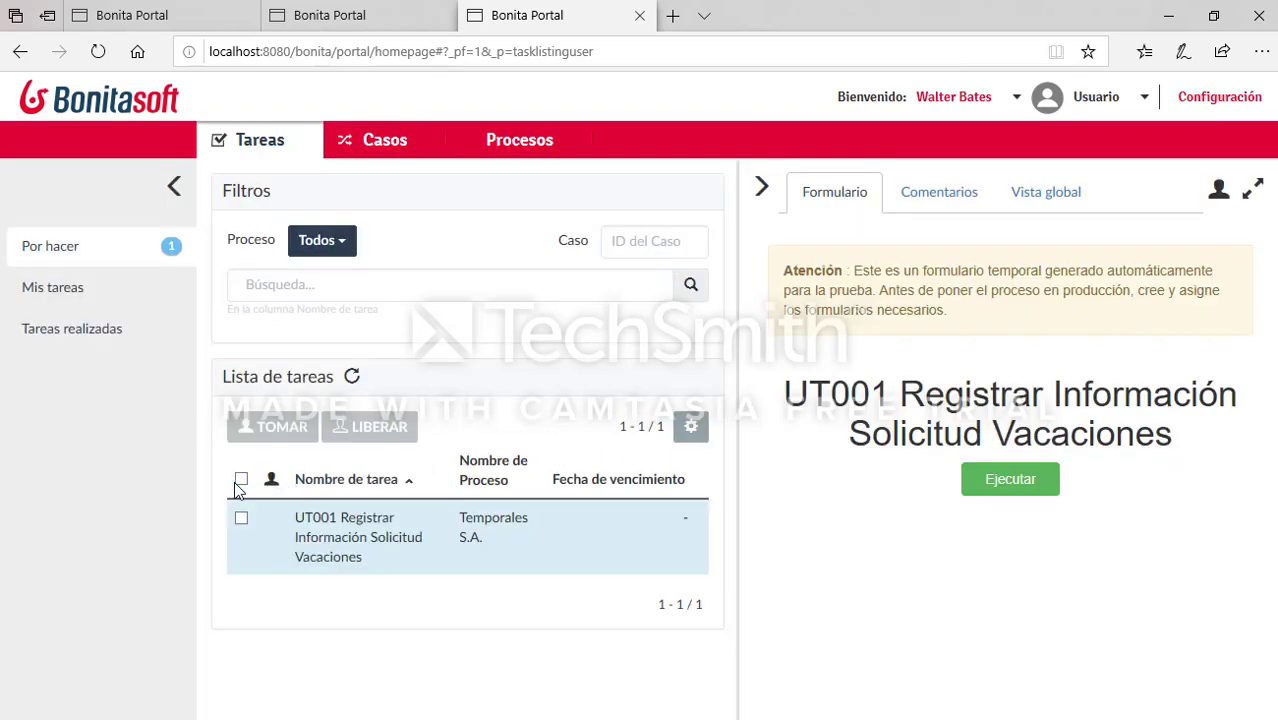
pyautogui.click(279, 427)
pyautogui.click(998, 480)
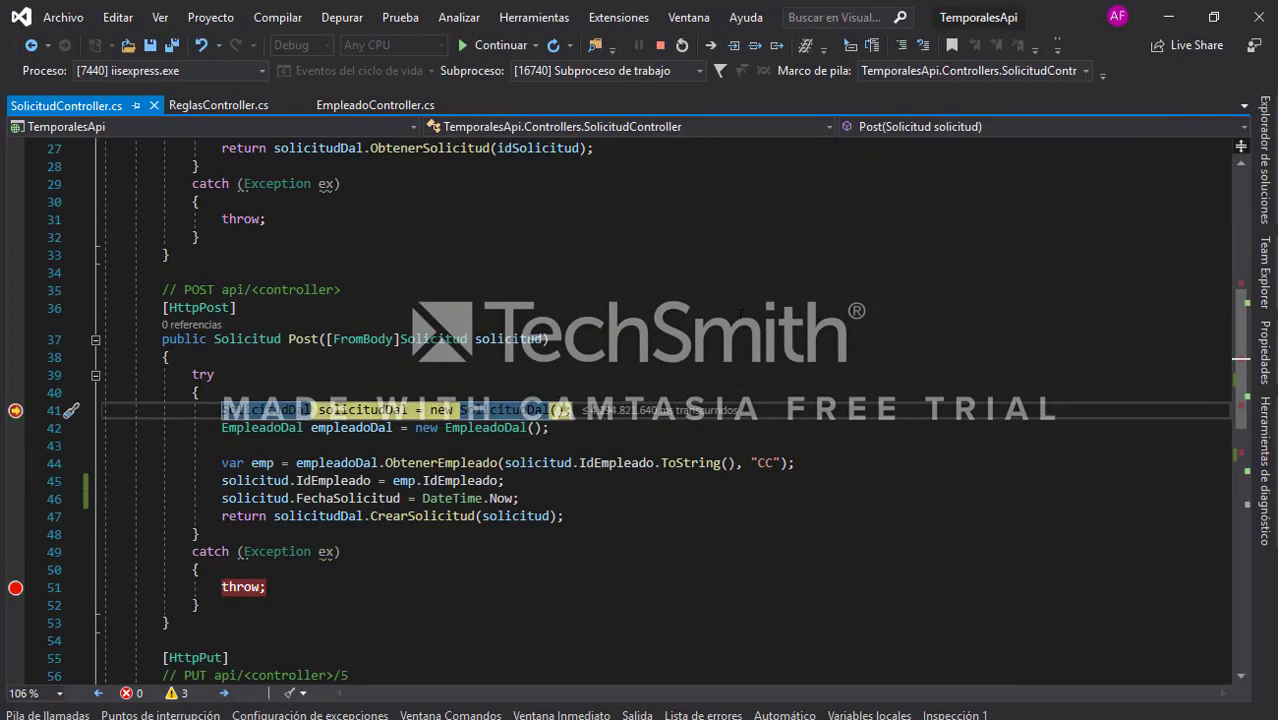
# Step: Continue the API through the employee, rules and request-update breakpoints in Visual Studio
pyautogui.click(750, 317)
pyautogui.press('F5')
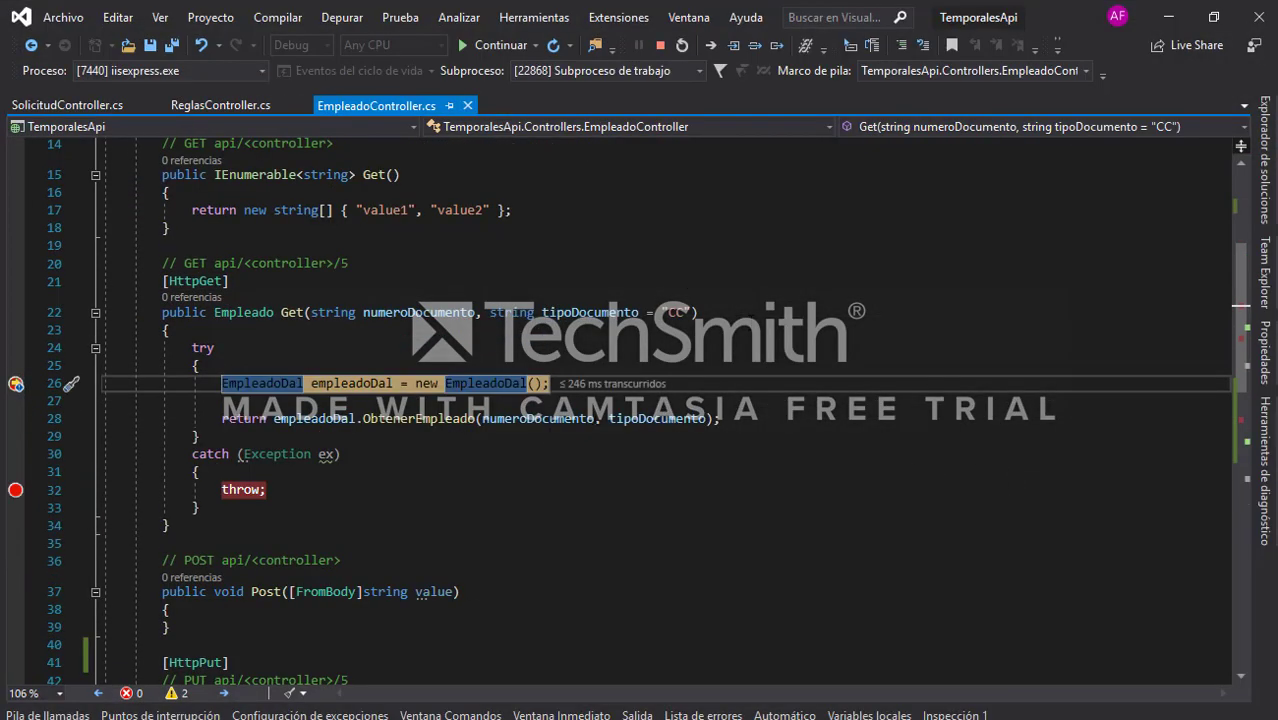
pyautogui.press('F5')
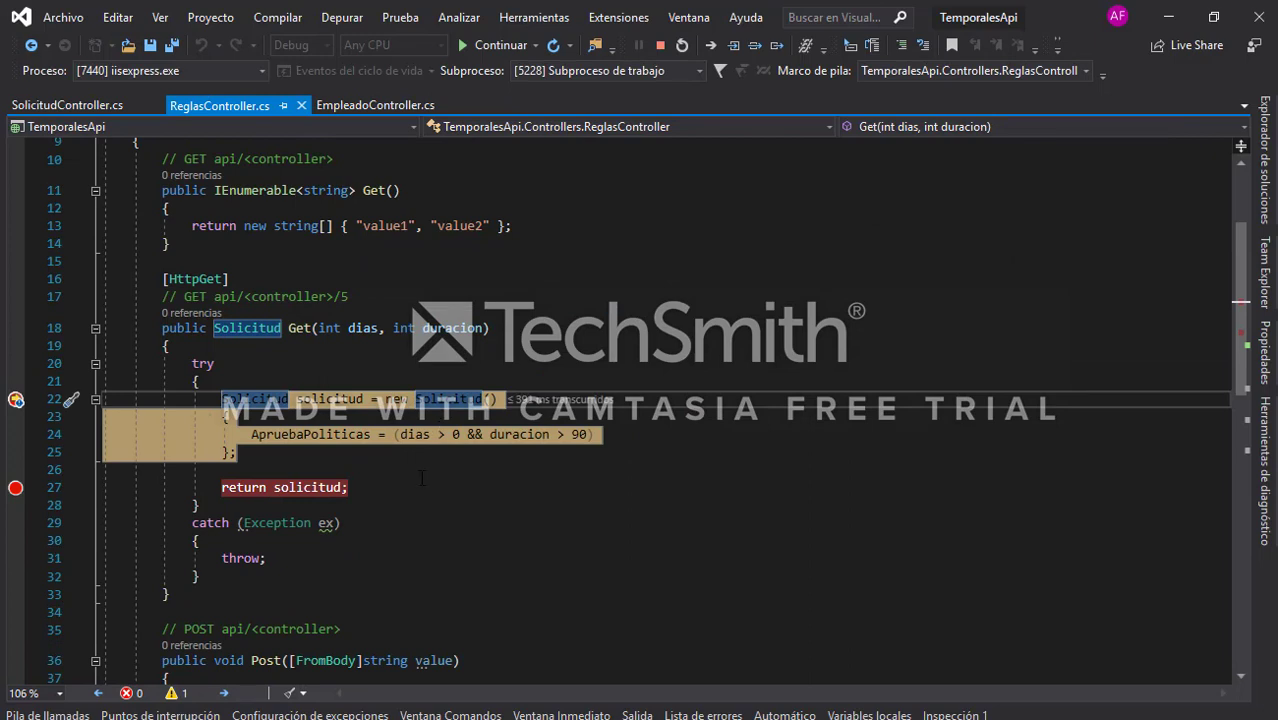
pyautogui.moveTo(516, 434)
pyautogui.press('F10')
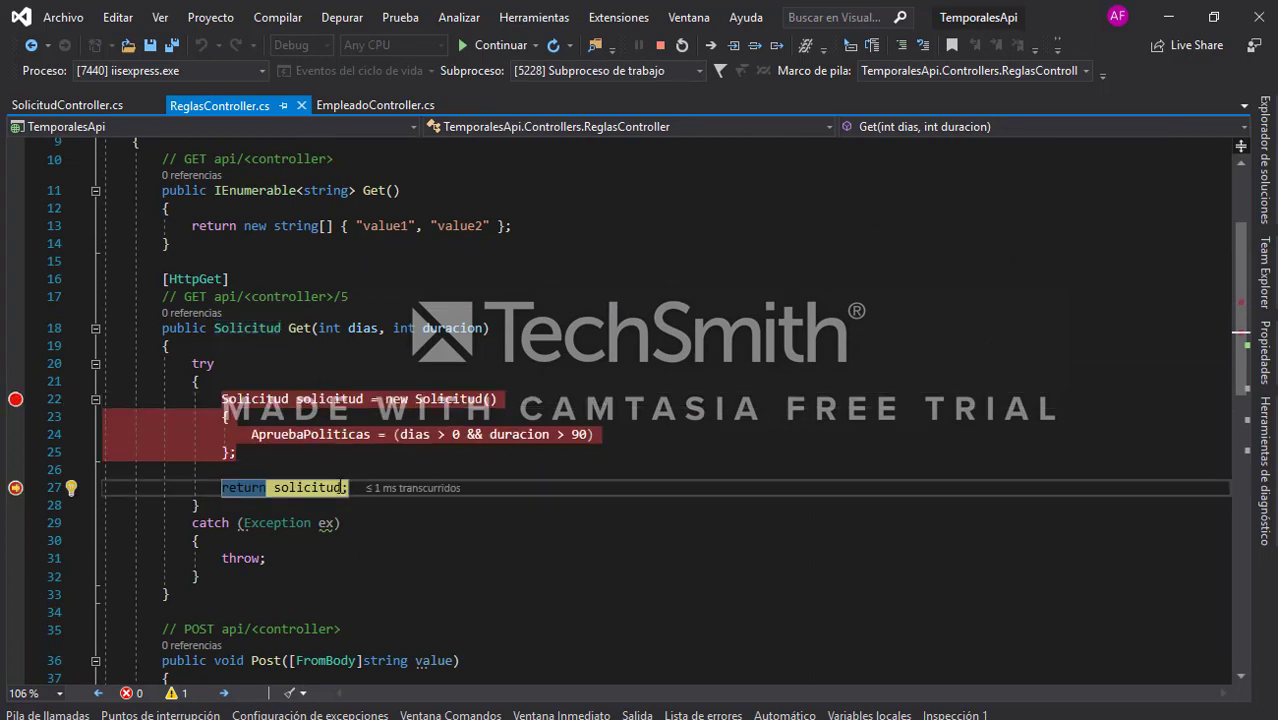
pyautogui.press('F5')
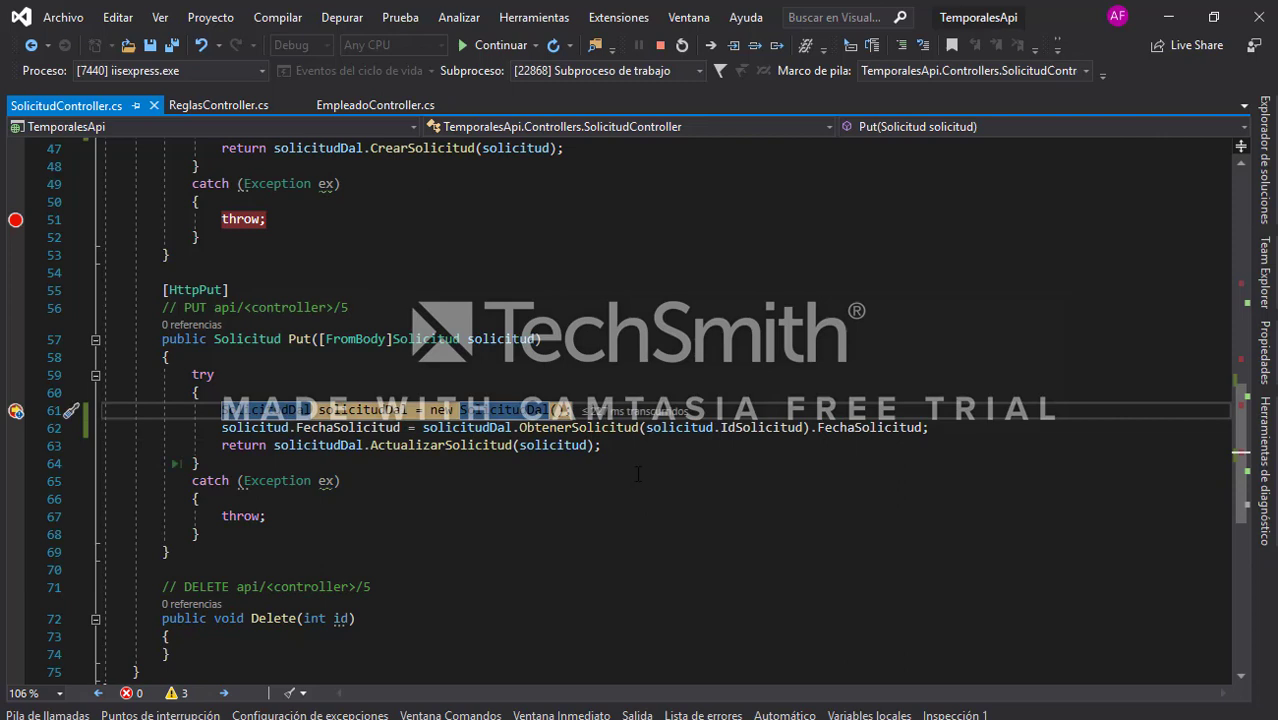
pyautogui.moveTo(522, 350)
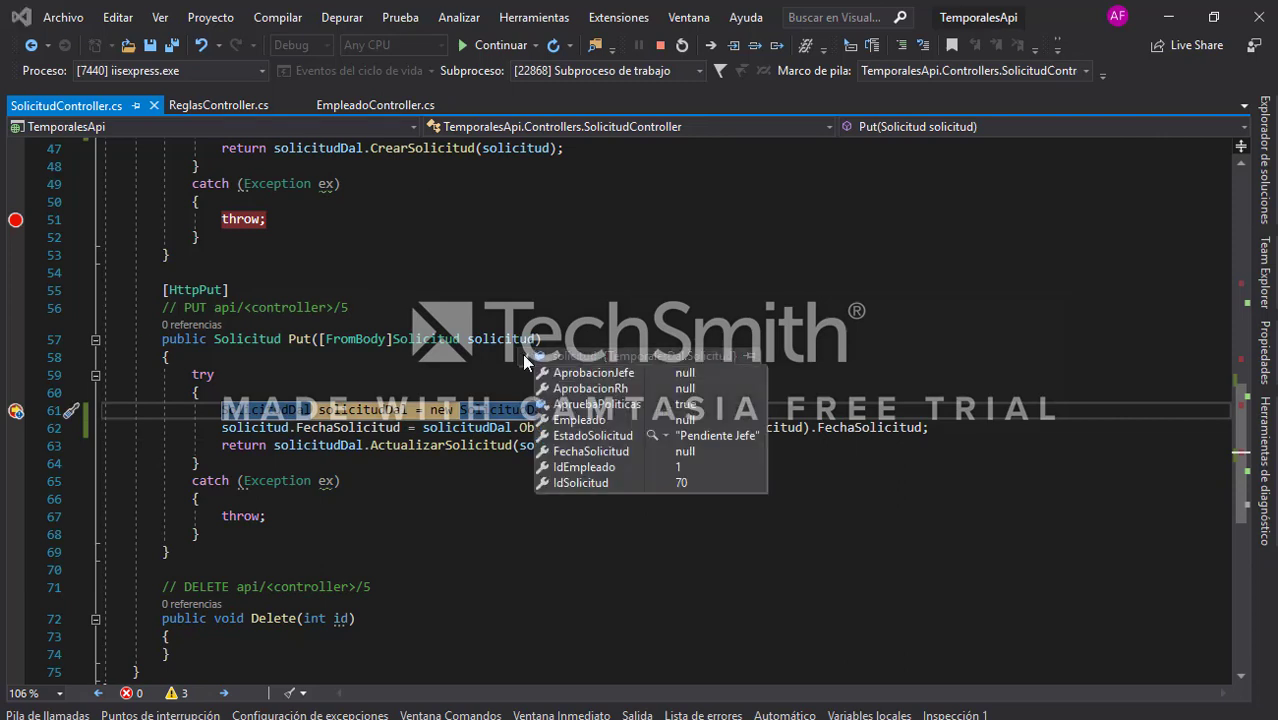
pyautogui.press('F5')
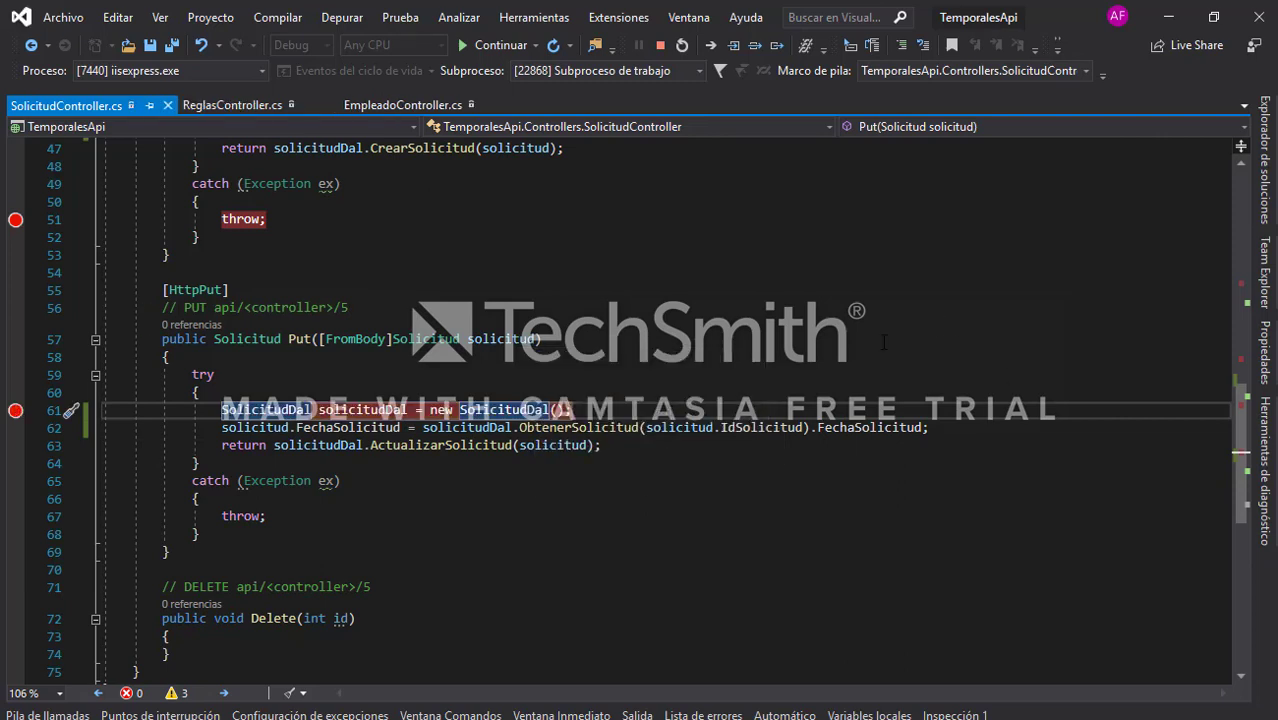
# Step: Sign out of Bonita Portal back to the login page
pyautogui.hotkey('alt', 'Tab')
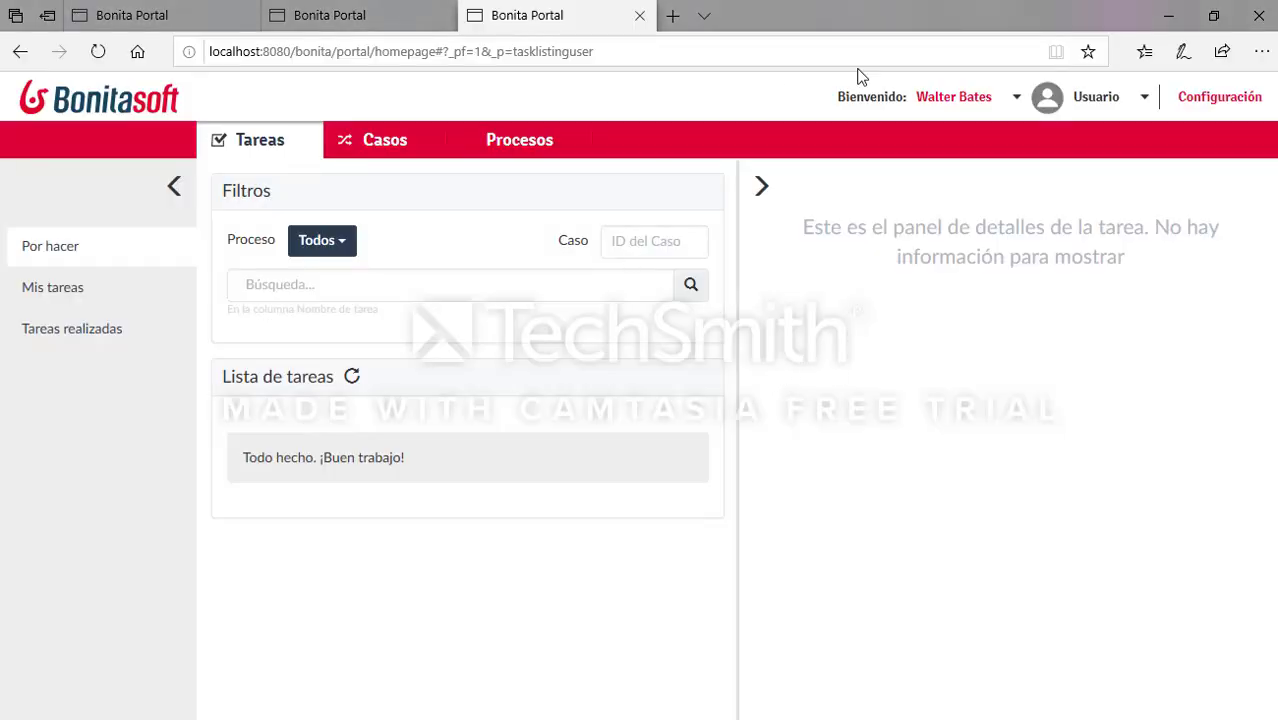
pyautogui.click(975, 97)
pyautogui.click(981, 136)
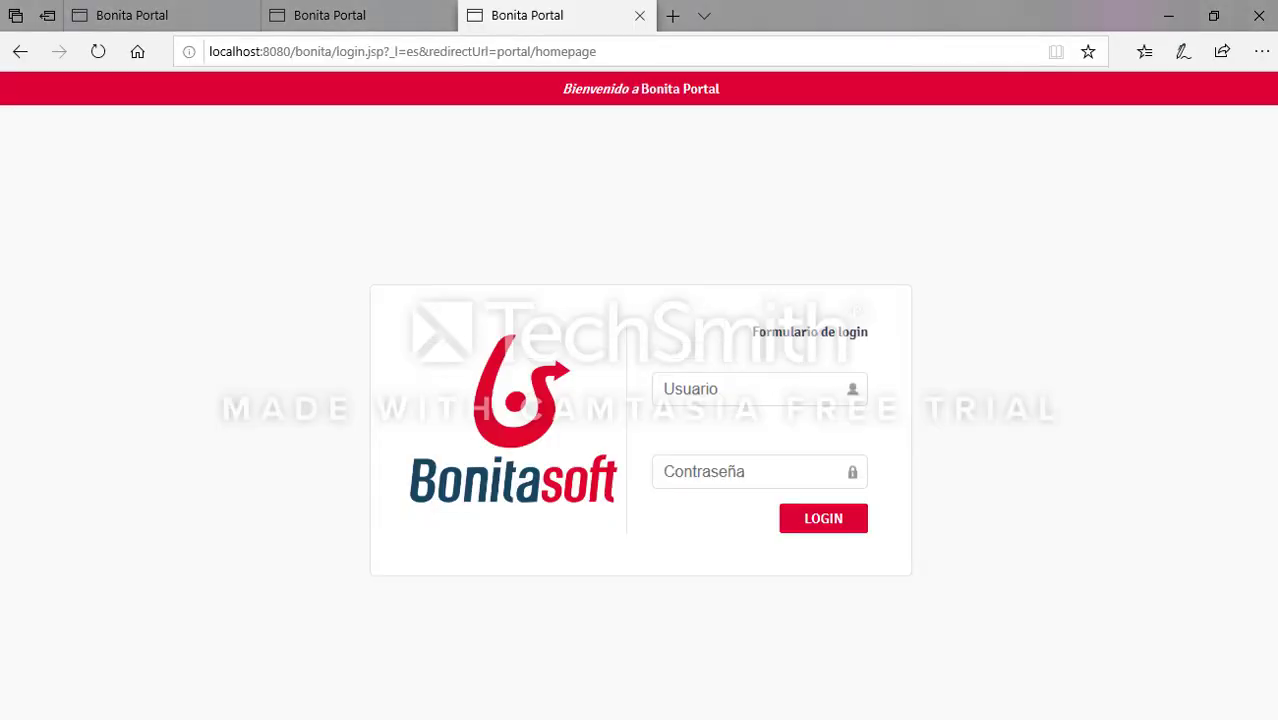
pyautogui.hotkey('alt', 'Tab')
# Step: Log in with the boss's copied user name and password, and take the UT005 review task
pyautogui.moveTo(131, 118); pyautogui.dragTo(33, 118)
pyautogui.hotkey('ctrl', 'c')
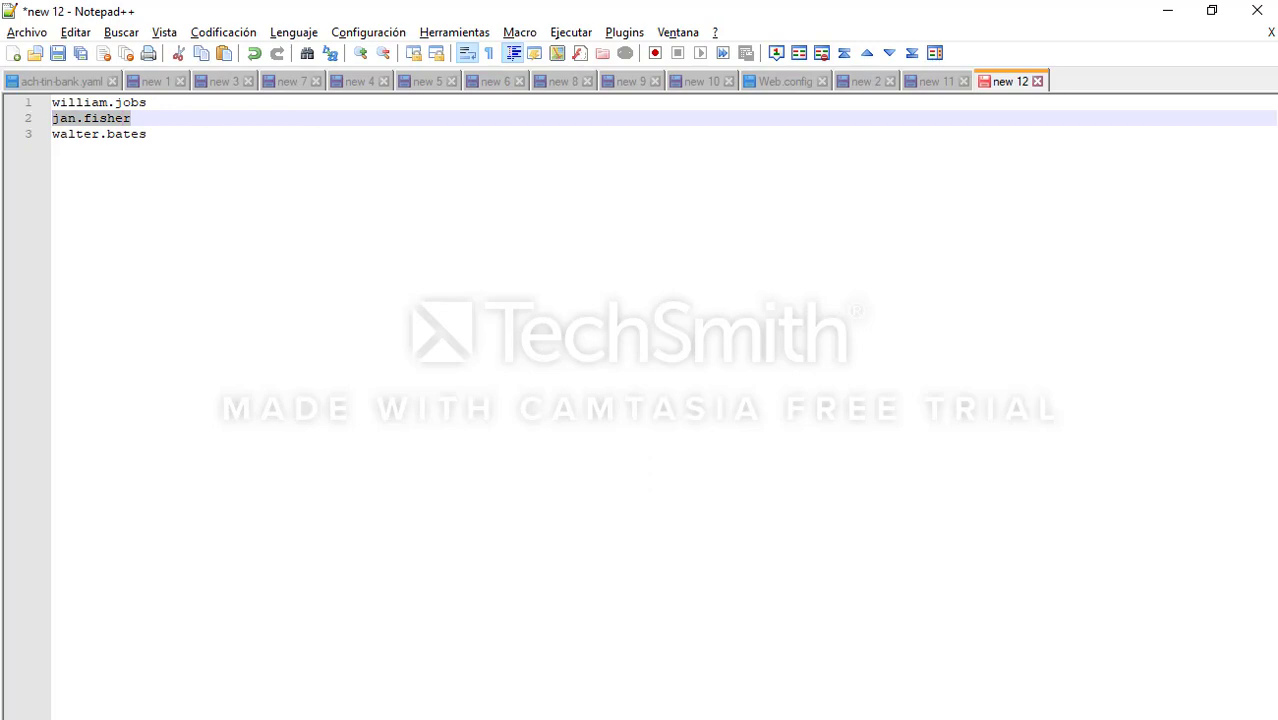
pyautogui.hotkey('alt', 'Tab')
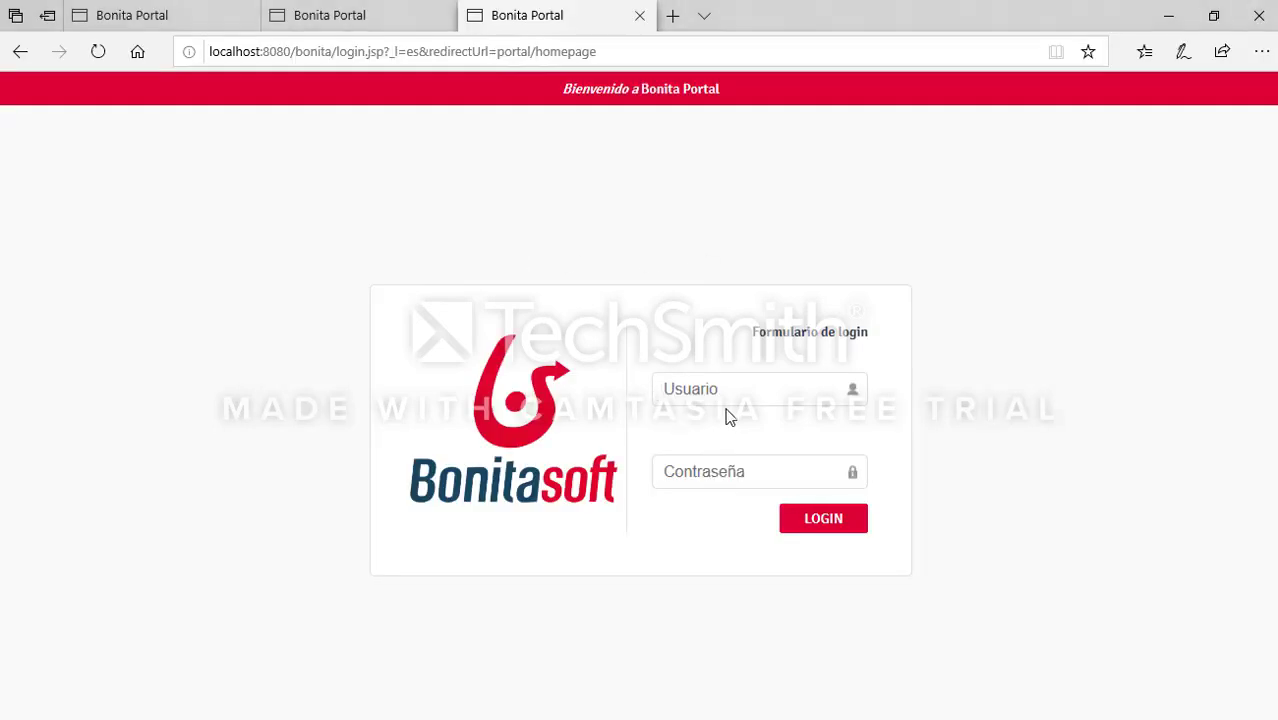
pyautogui.hotkey('ctrl', 'v')
pyautogui.click(793, 474)
pyautogui.write('bp')
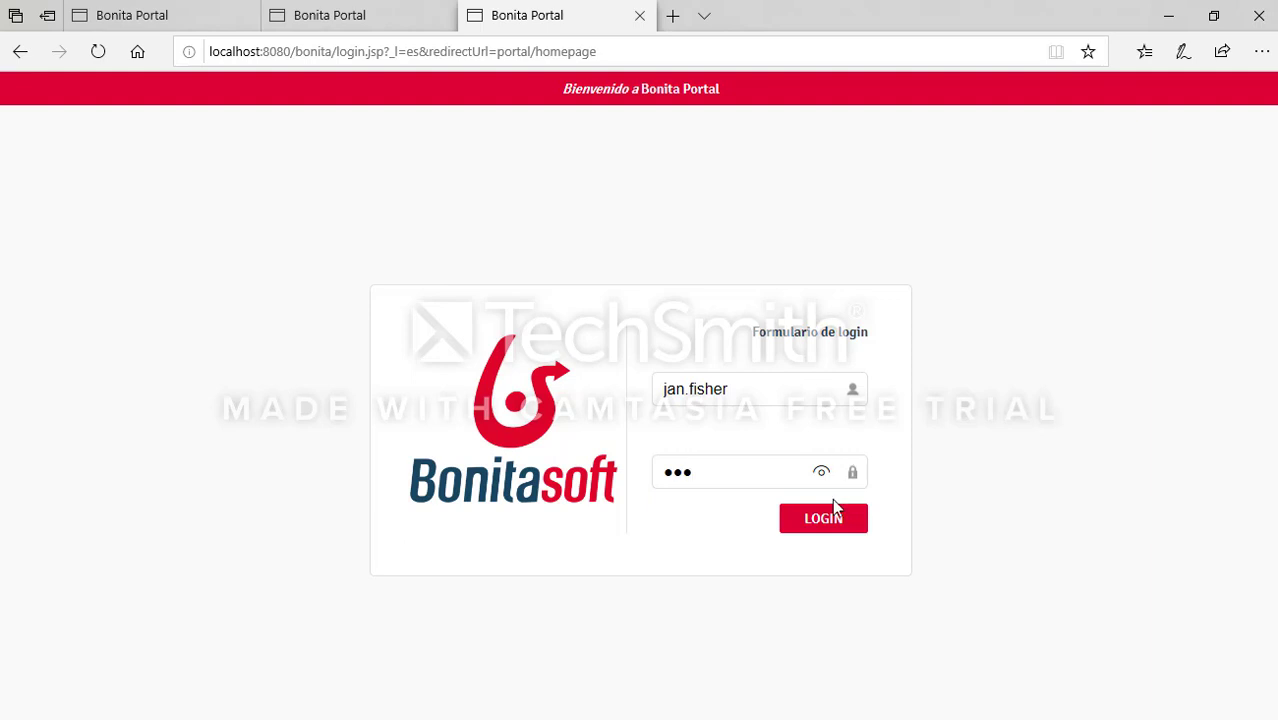
pyautogui.click(836, 519)
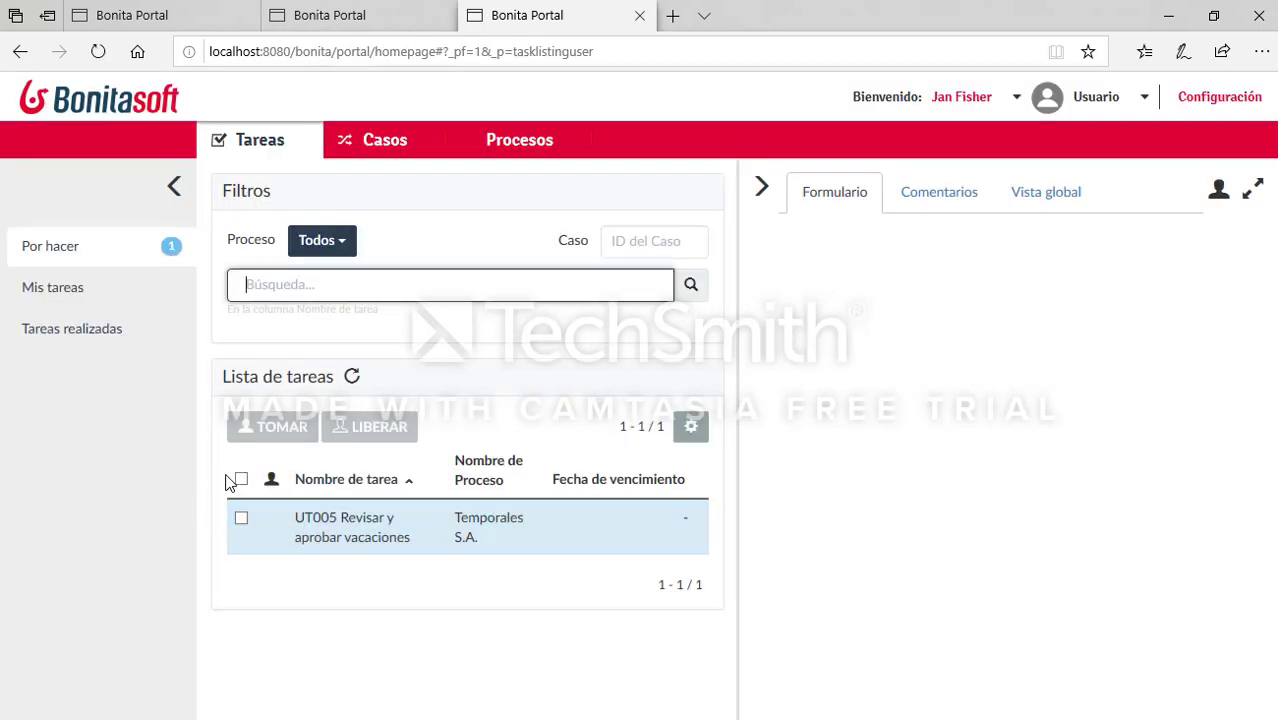
pyautogui.click(272, 427)
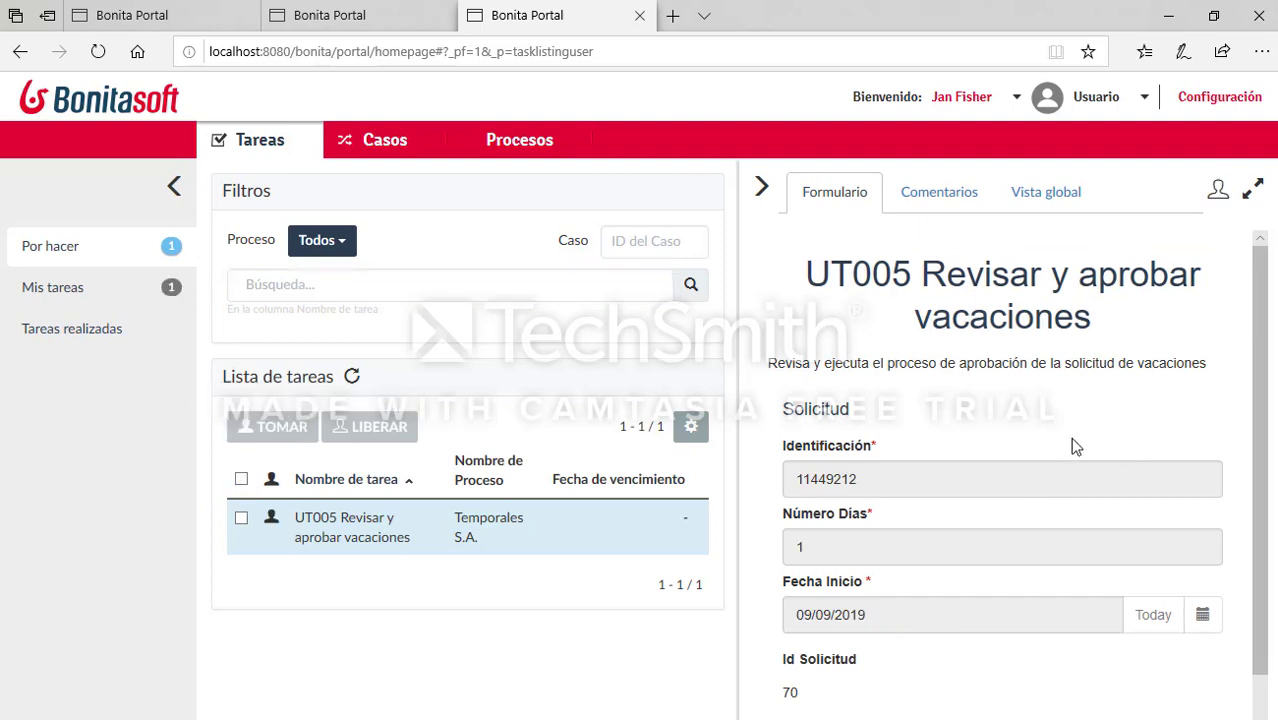
pyautogui.scroll(-1, 1020, 440)
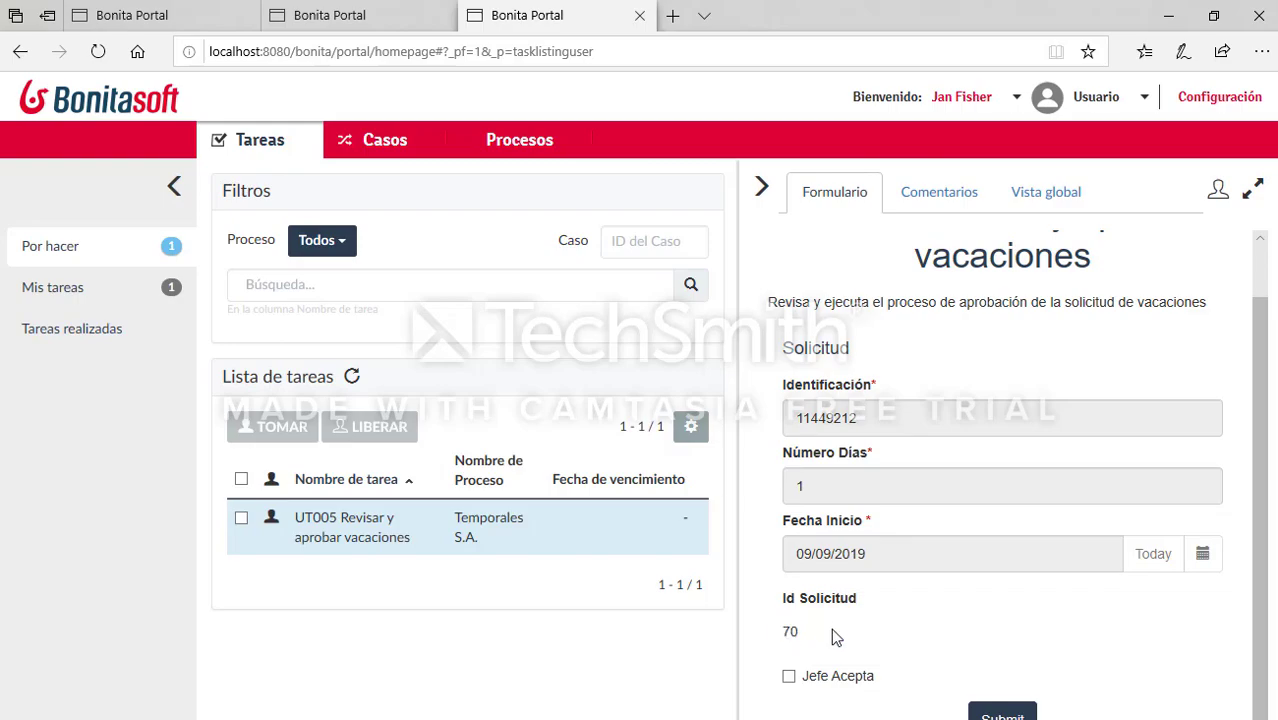
# Step: Re-run the Solicitud query, check request 70's Pendiente Jefe row, then return to the portal
pyautogui.hotkey('alt', 'Tab')
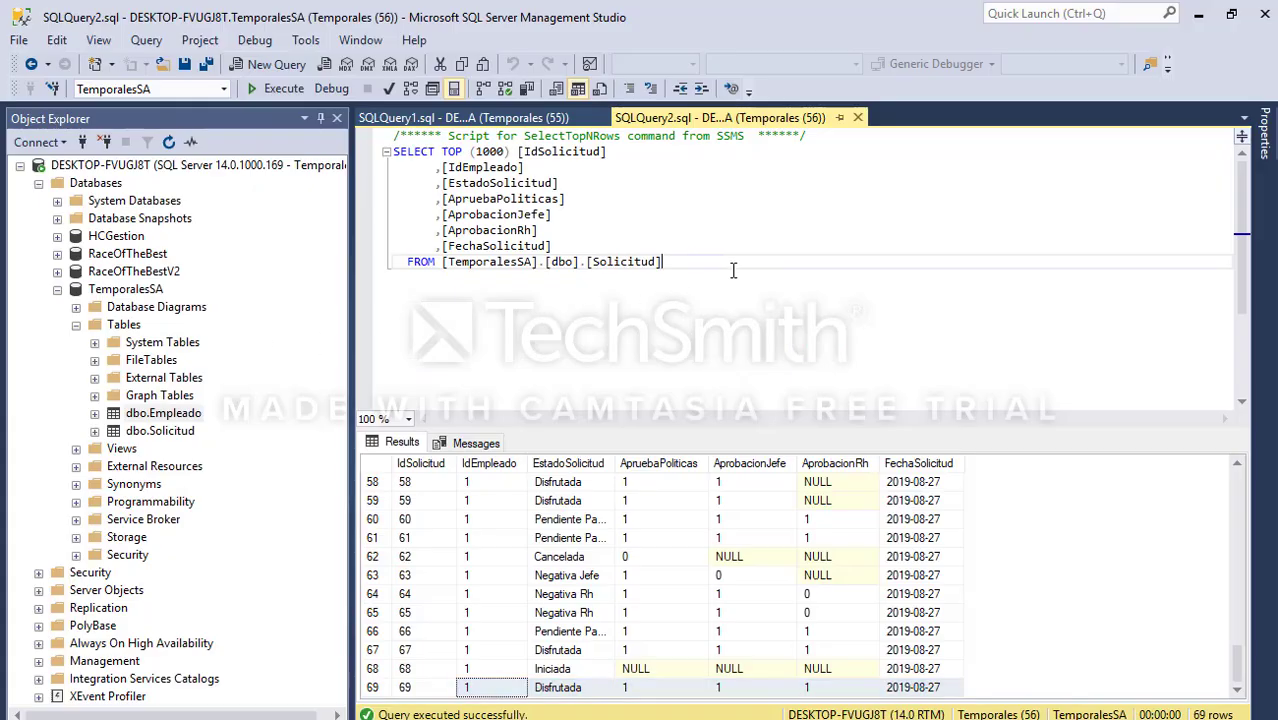
pyautogui.press('F5')
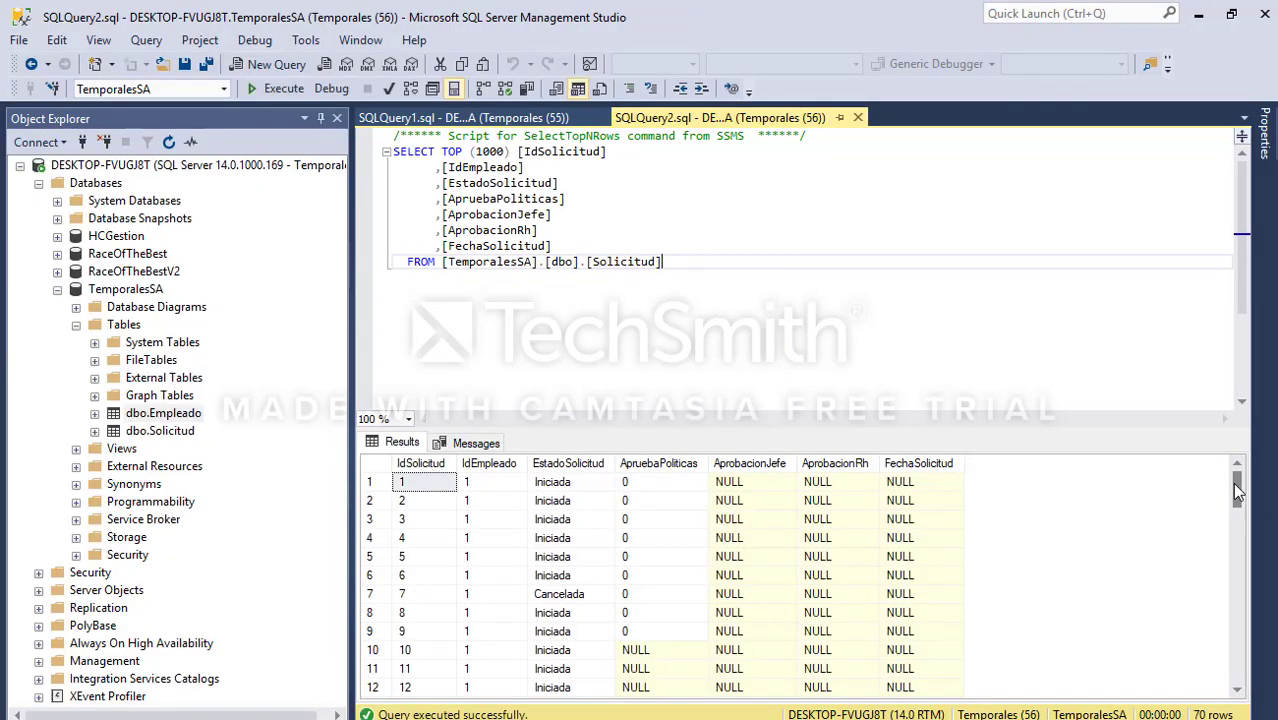
pyautogui.moveTo(1238, 490); pyautogui.dragTo(1238, 665)
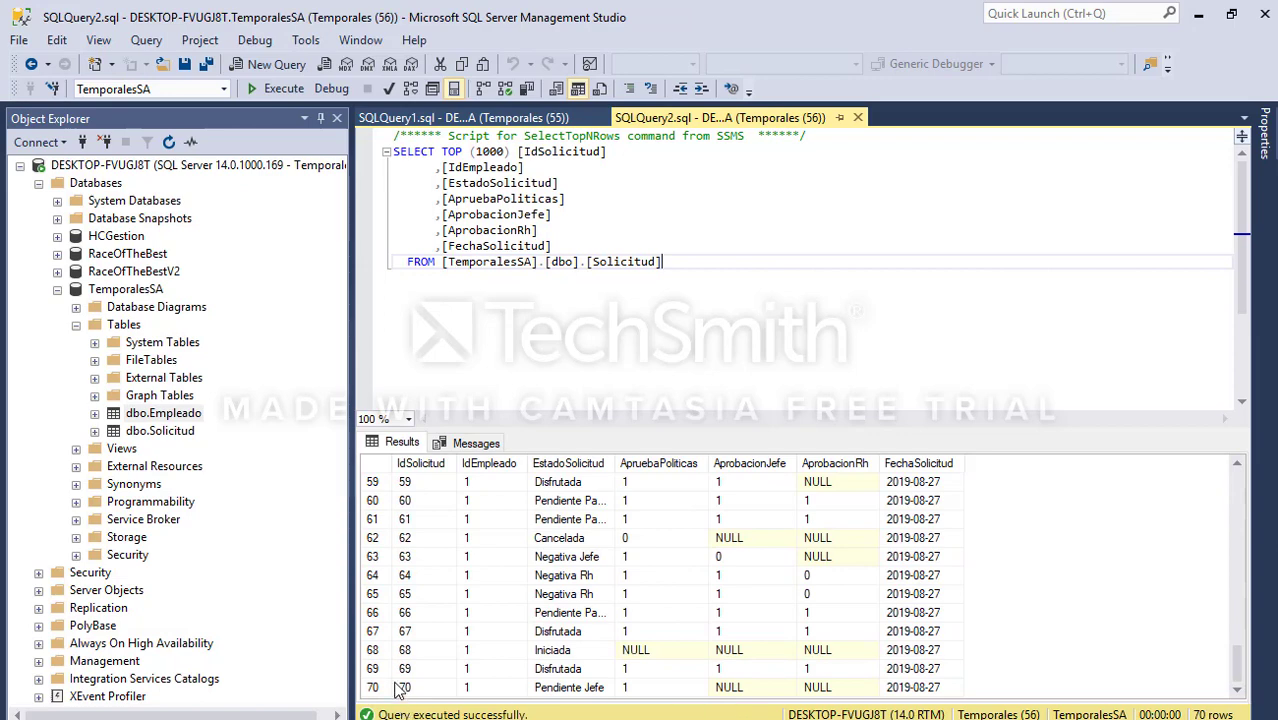
pyautogui.moveTo(413, 688); pyautogui.dragTo(945, 671)
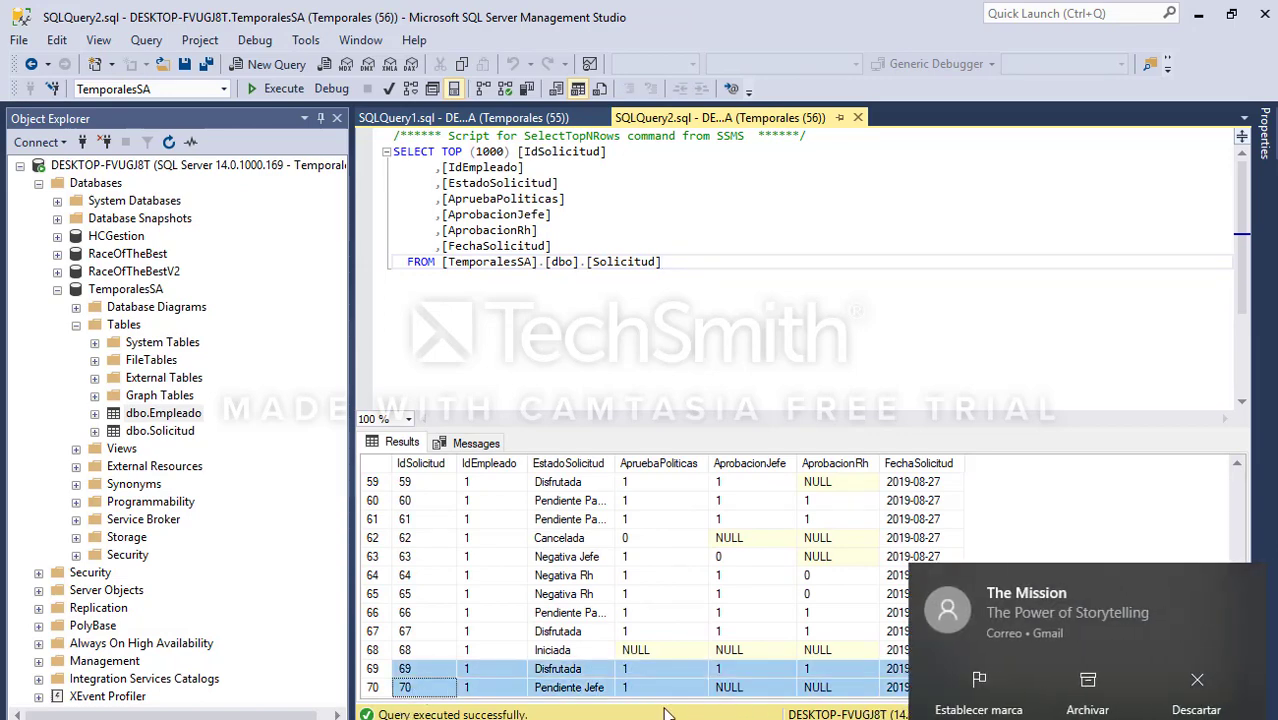
pyautogui.moveTo(1202, 582)
pyautogui.click(1249, 582)
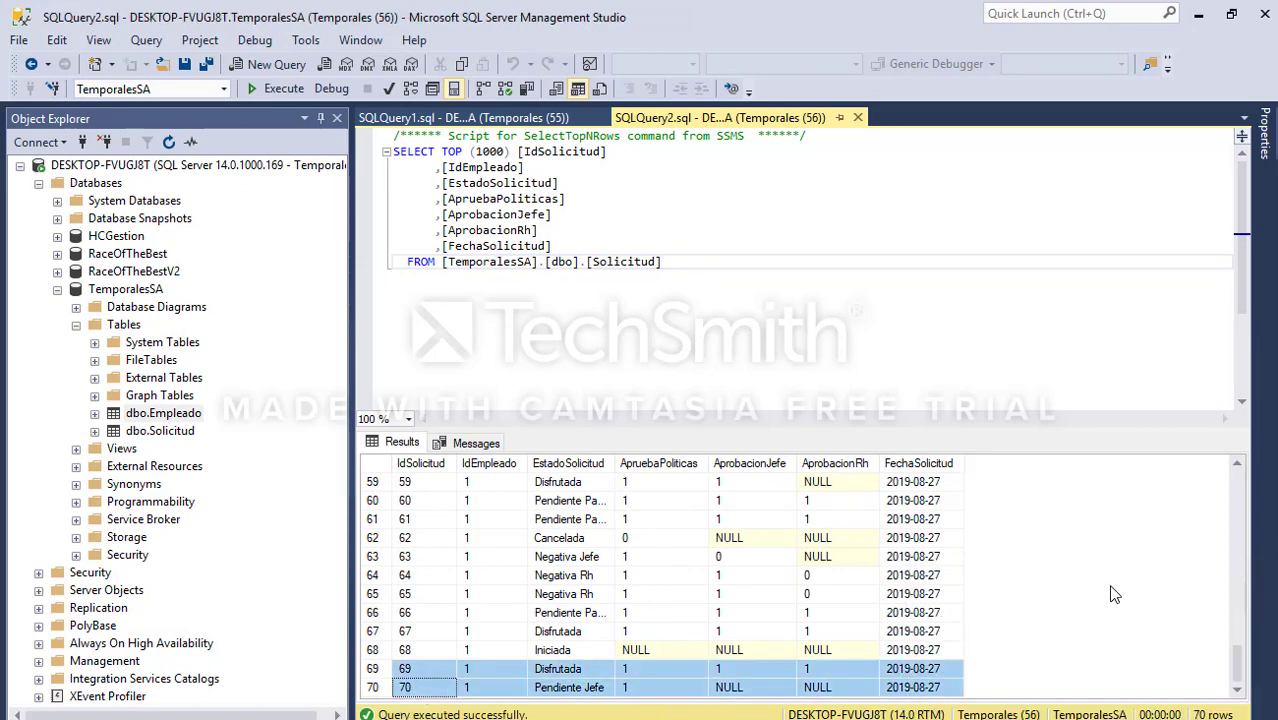
pyautogui.click(585, 688)
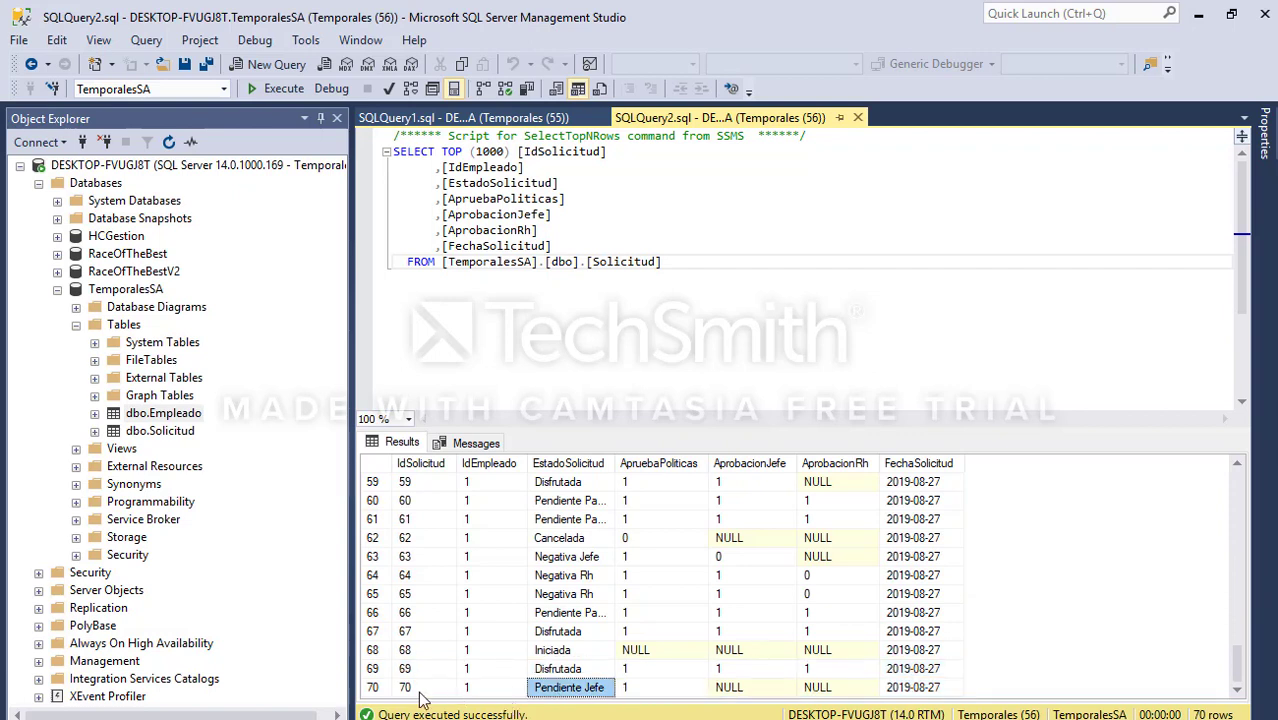
pyautogui.moveTo(418, 692); pyautogui.dragTo(940, 705)
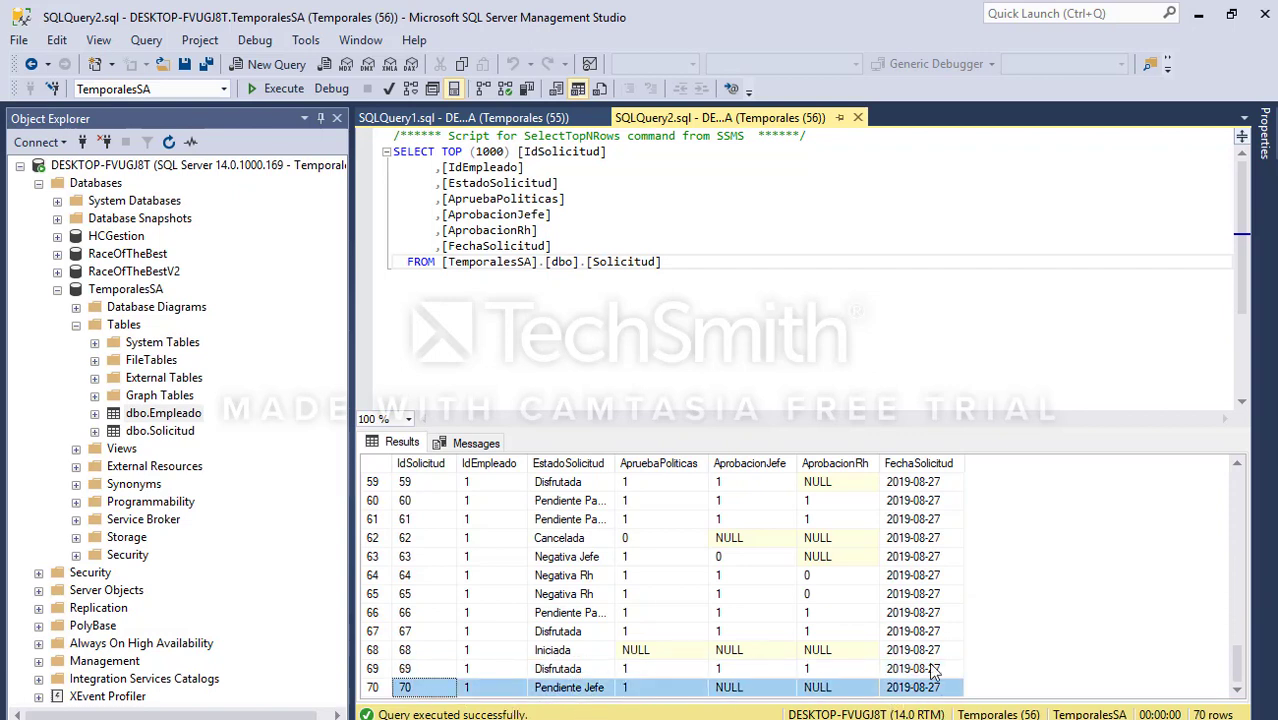
pyautogui.click(1198, 14)
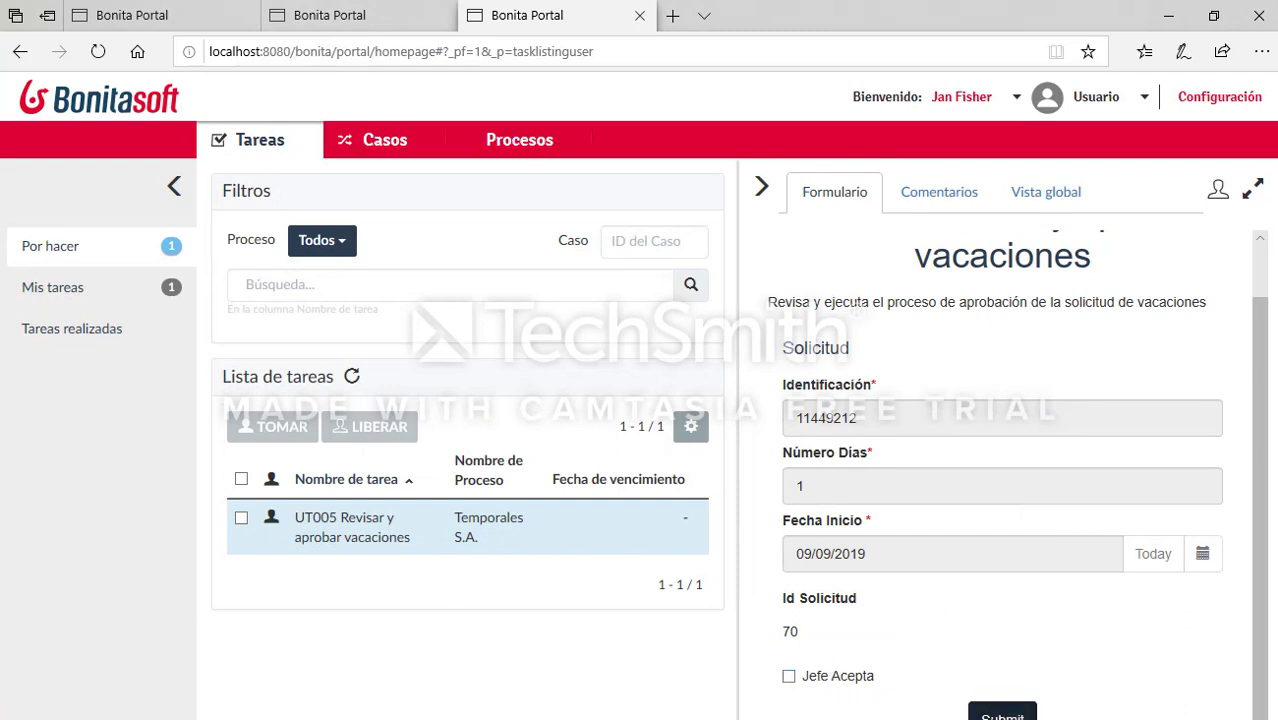
# Step: Submit UT005 without approval, confirm request 70 arrives as Negativa Jefe, and resume the API
pyautogui.click(1002, 714)
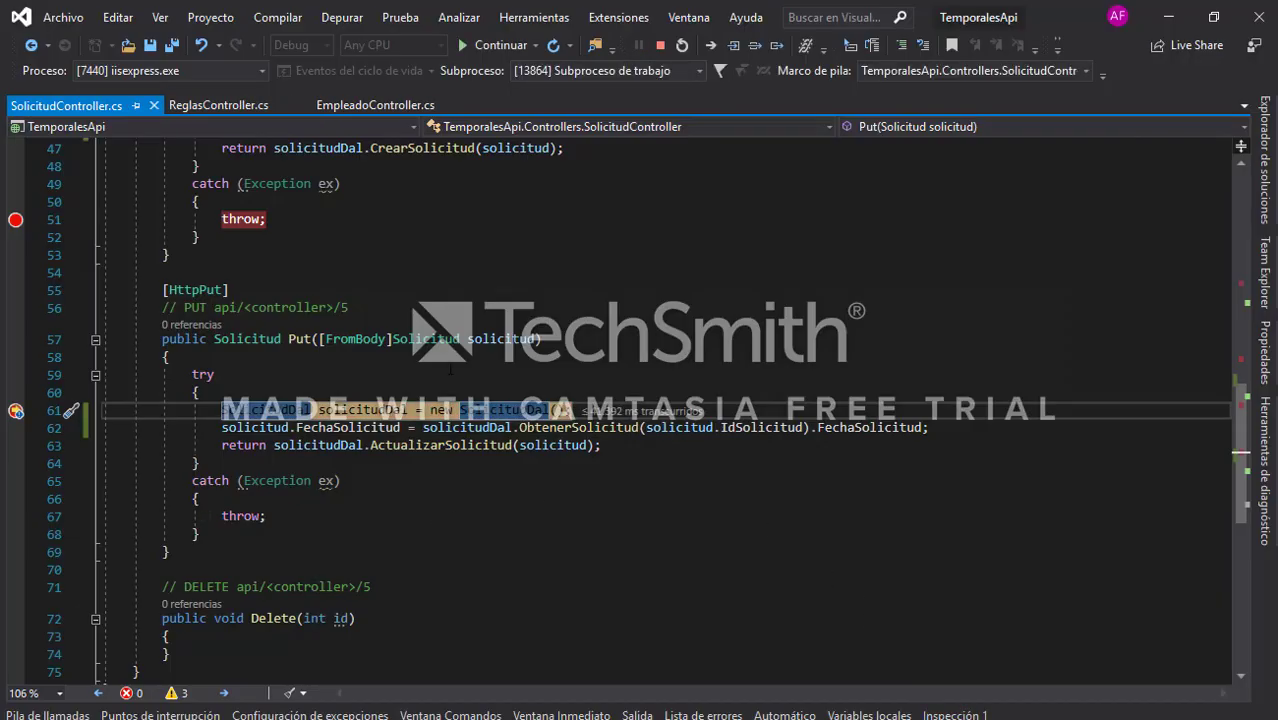
pyautogui.moveTo(493, 357)
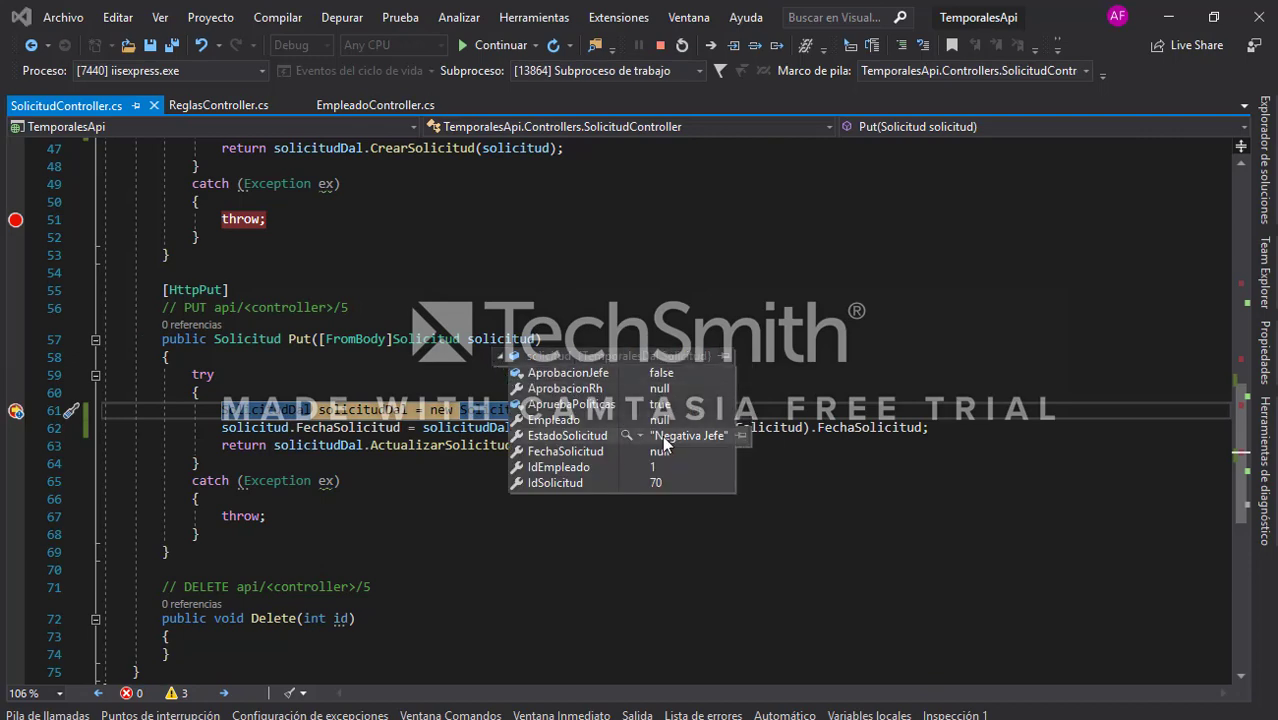
pyautogui.click(922, 307)
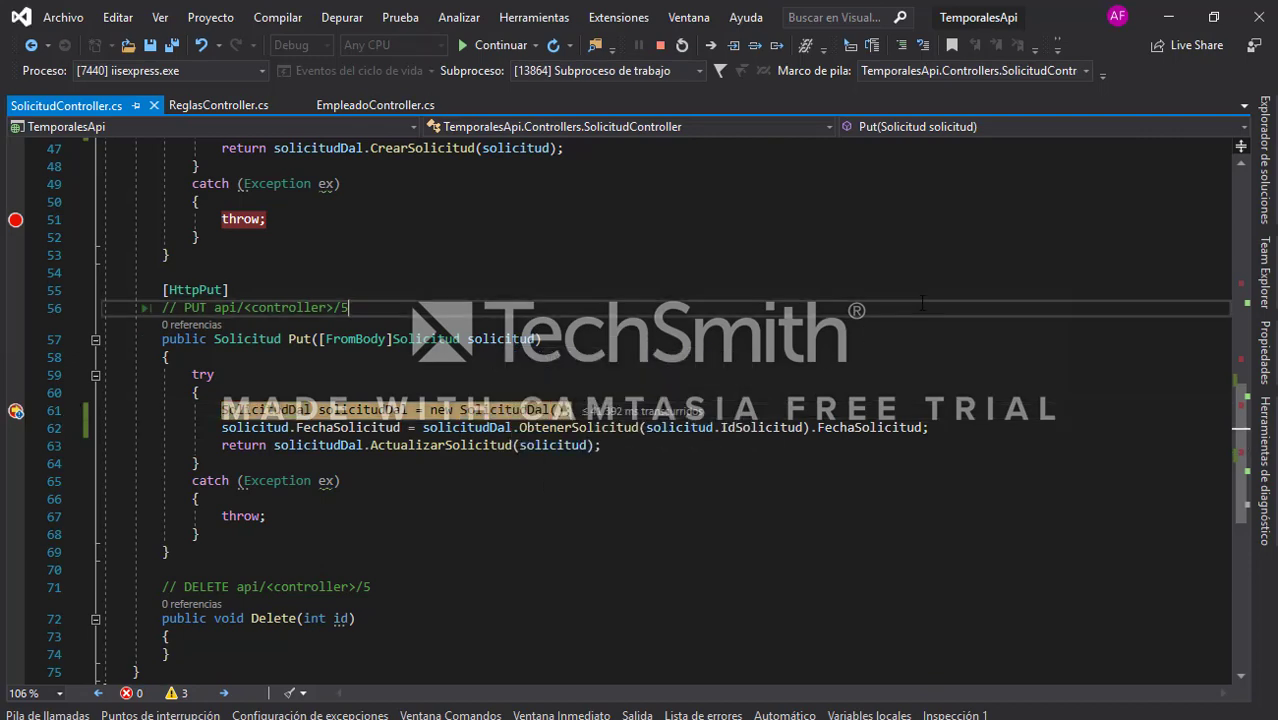
pyautogui.press('F5')
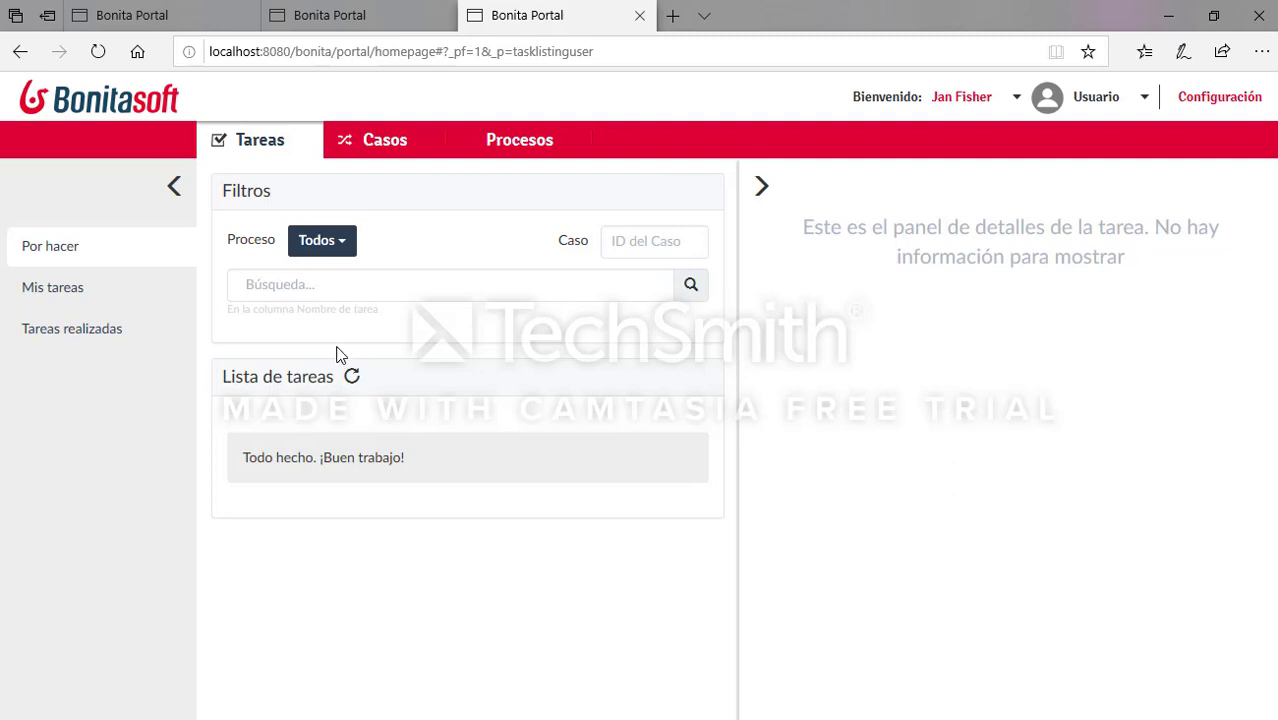
# Step: Switch to the Administrador profile, check the Fallido list is empty, then show Hecho tasks
pyautogui.click(996, 104)
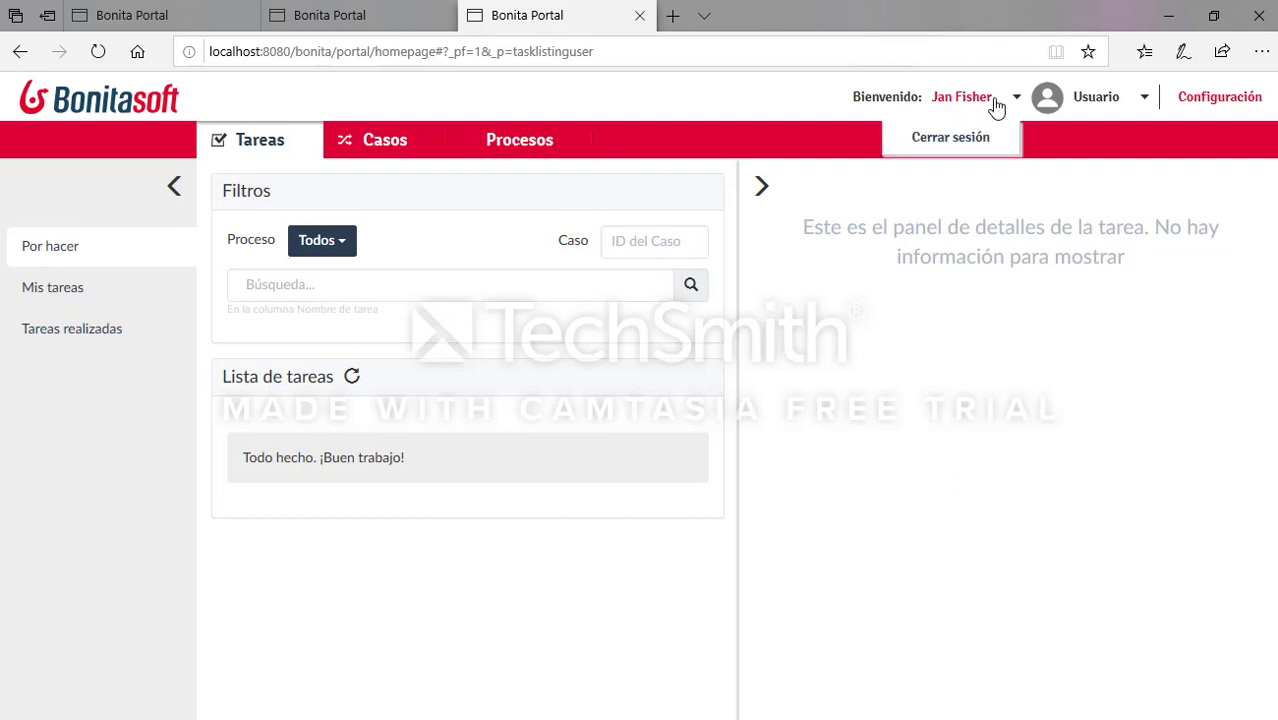
pyautogui.click(1096, 108)
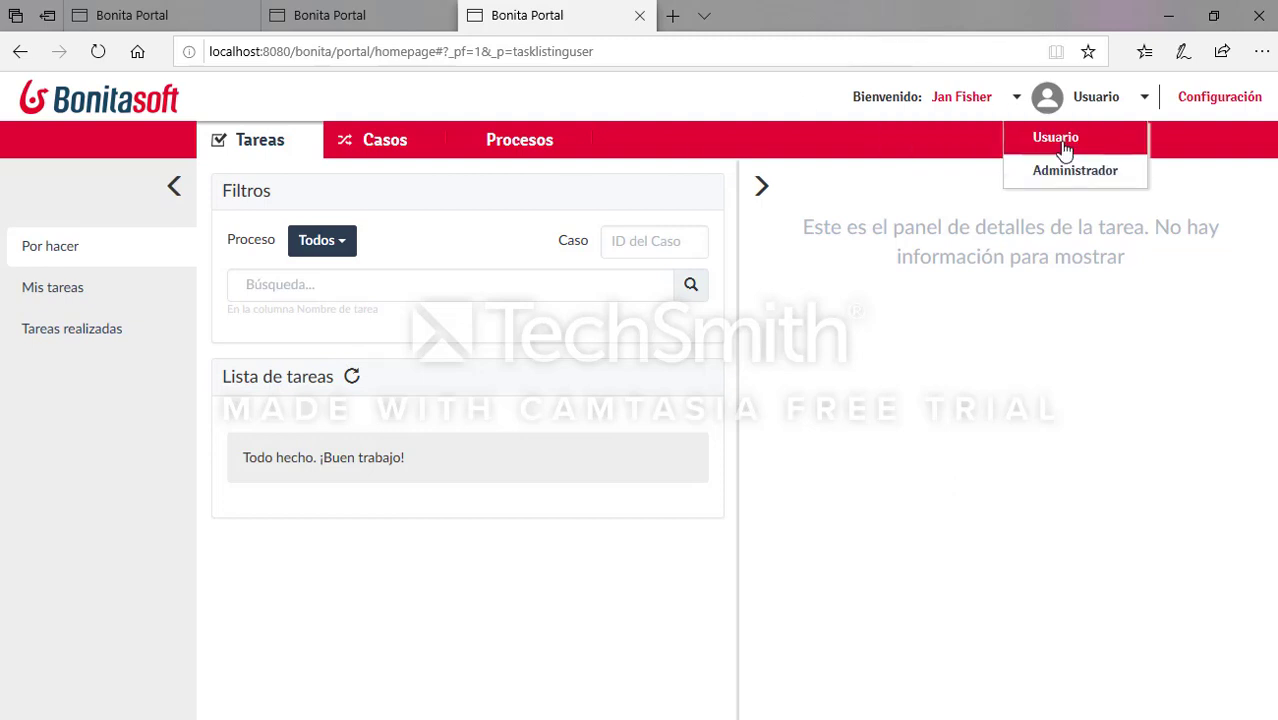
pyautogui.click(1074, 172)
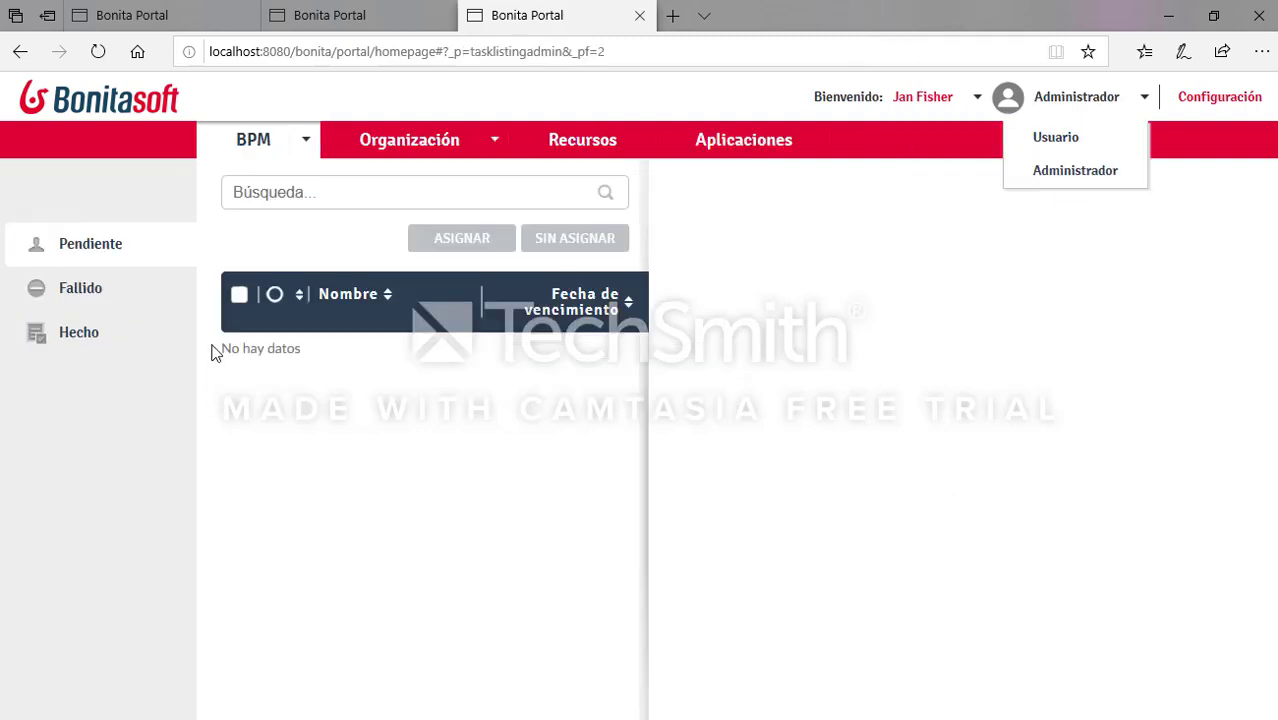
pyautogui.click(121, 291)
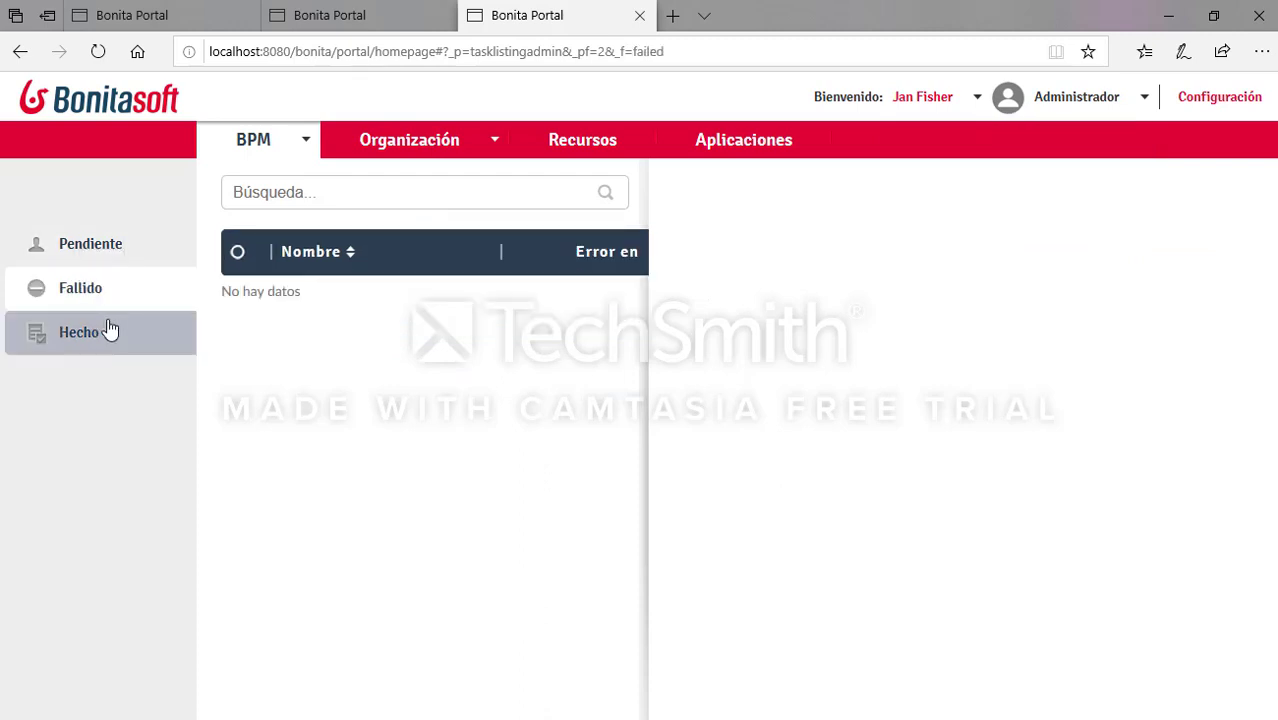
pyautogui.click(110, 331)
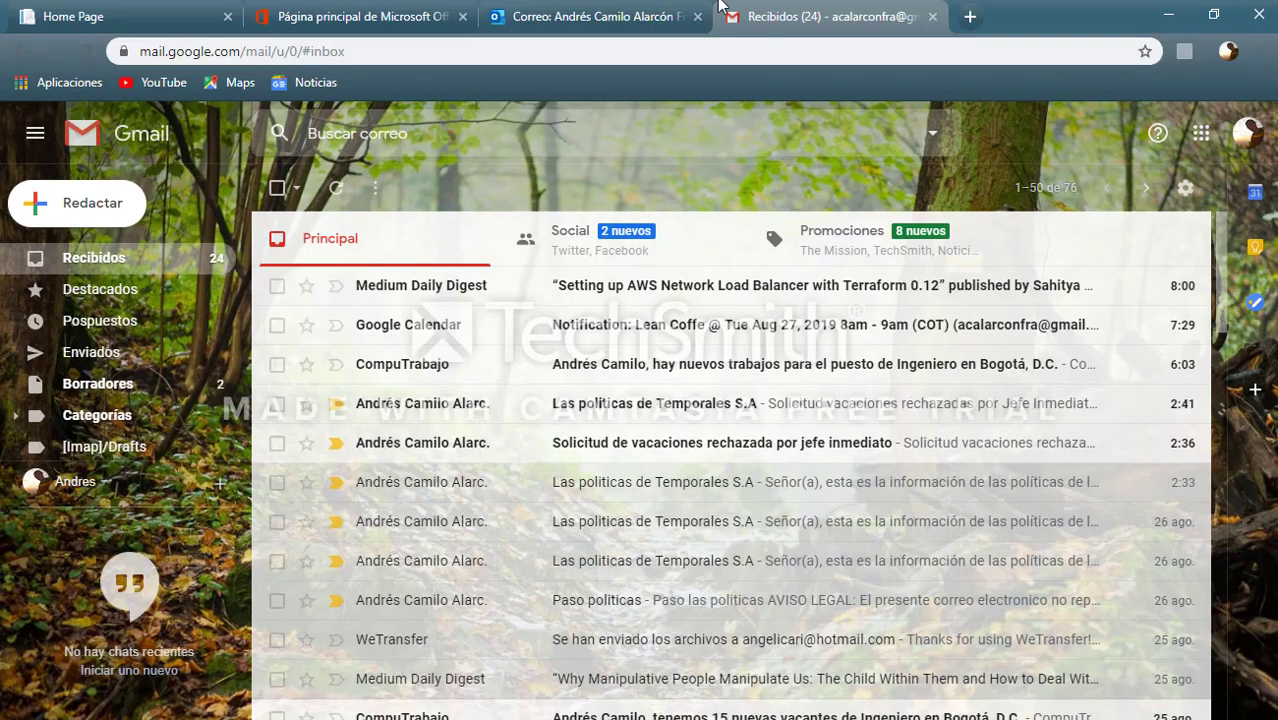
# Step: Refresh the Gmail inbox and rerun the Empleado query to check the employee's e-mail address
pyautogui.press('F5')
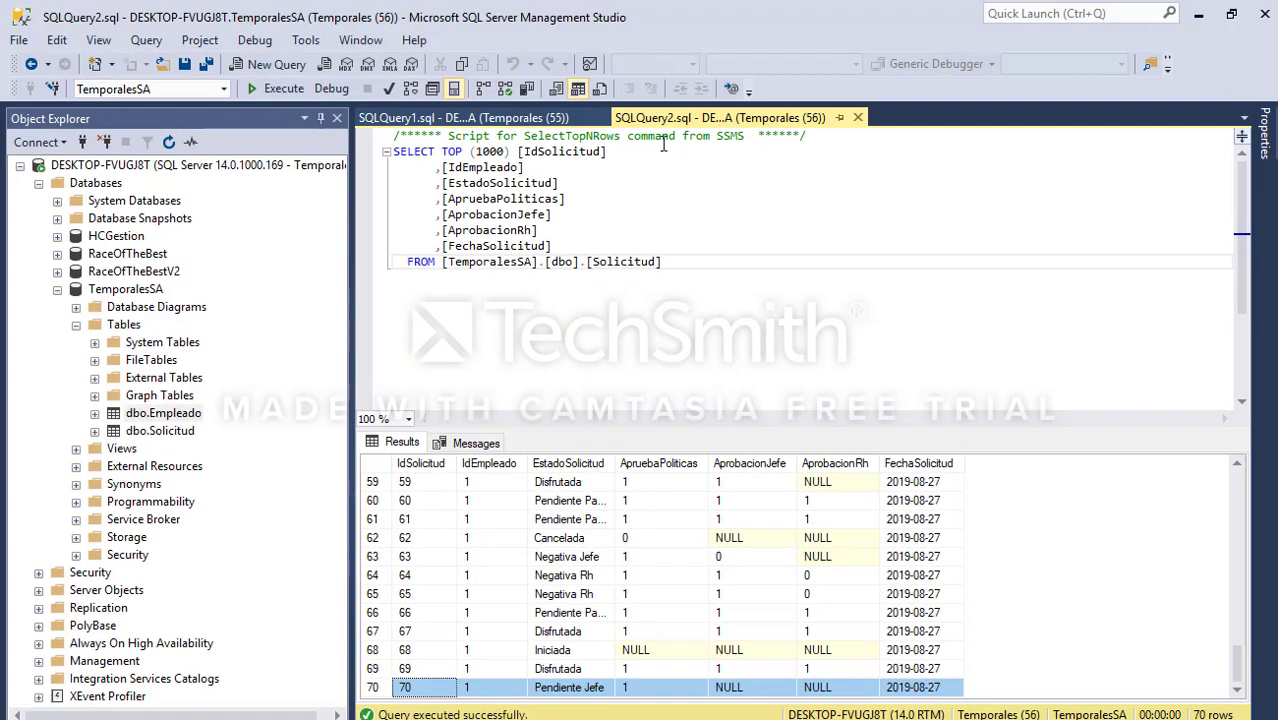
pyautogui.click(522, 119)
pyautogui.press('F5')
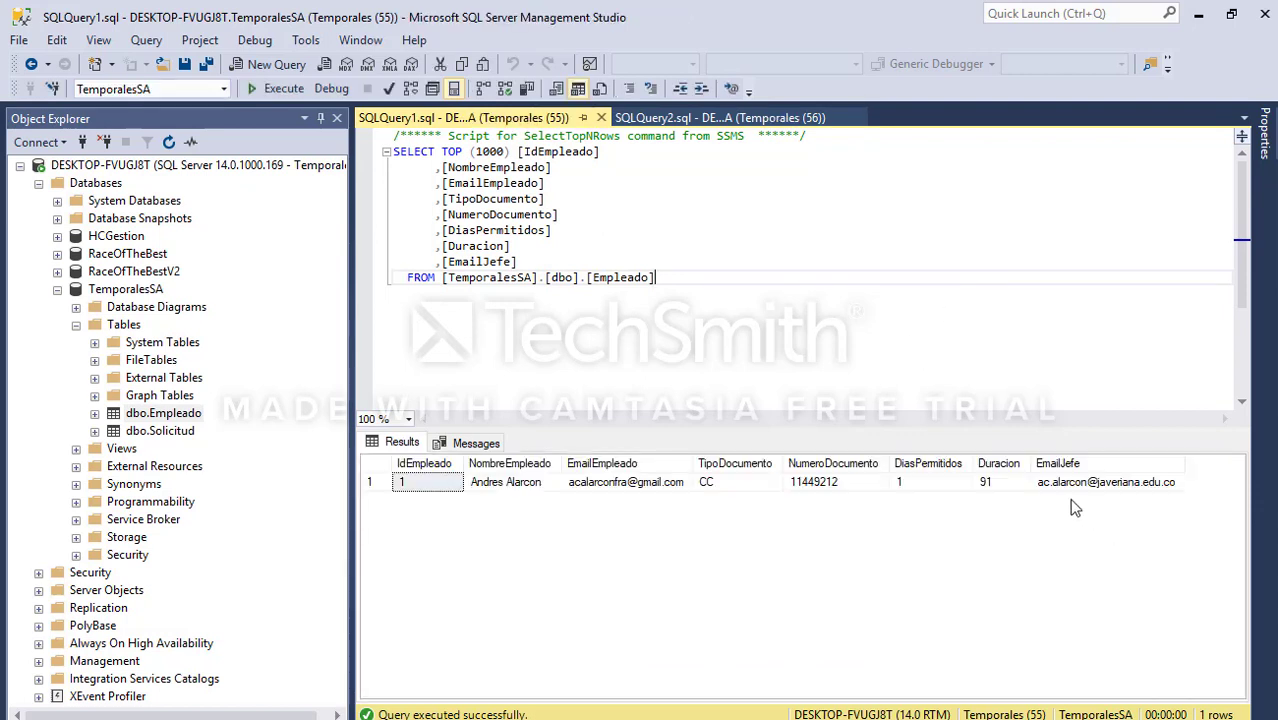
pyautogui.click(610, 484)
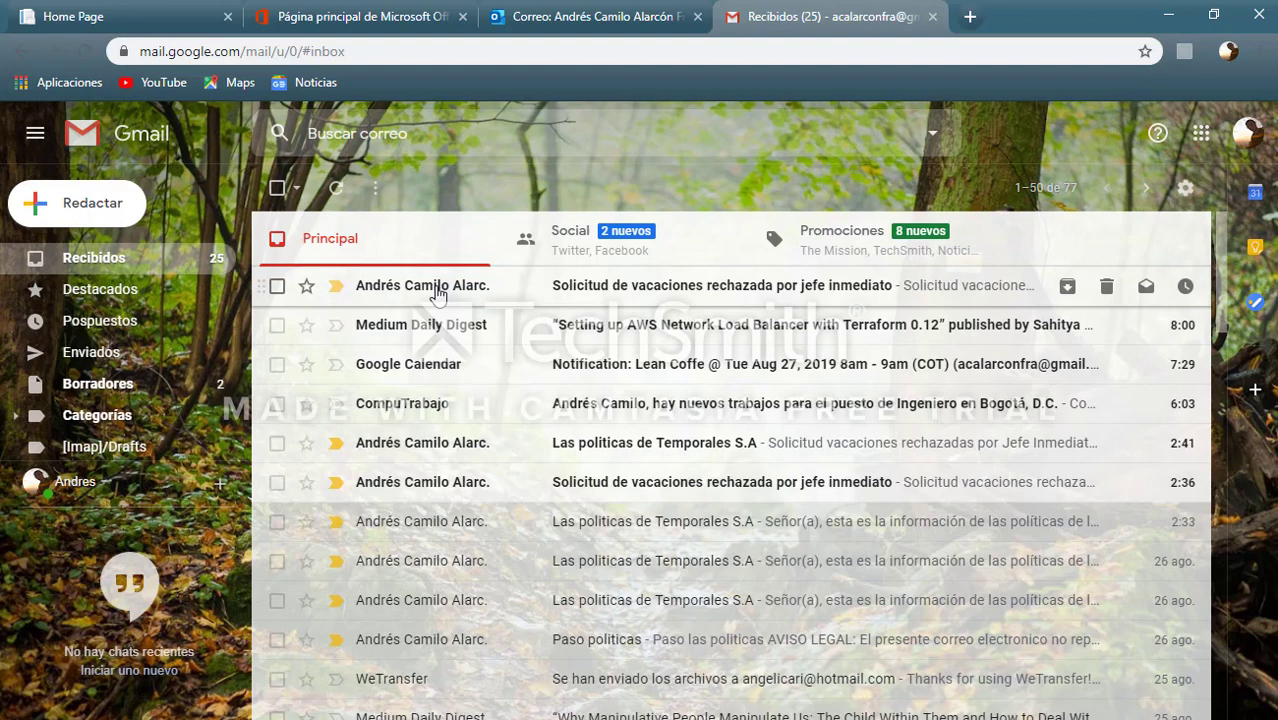
# Step: Read the 9:32 'Solicitud de vacaciones rechazada por jefe inmediato' email, then return to the inbox
pyautogui.click(438, 292)
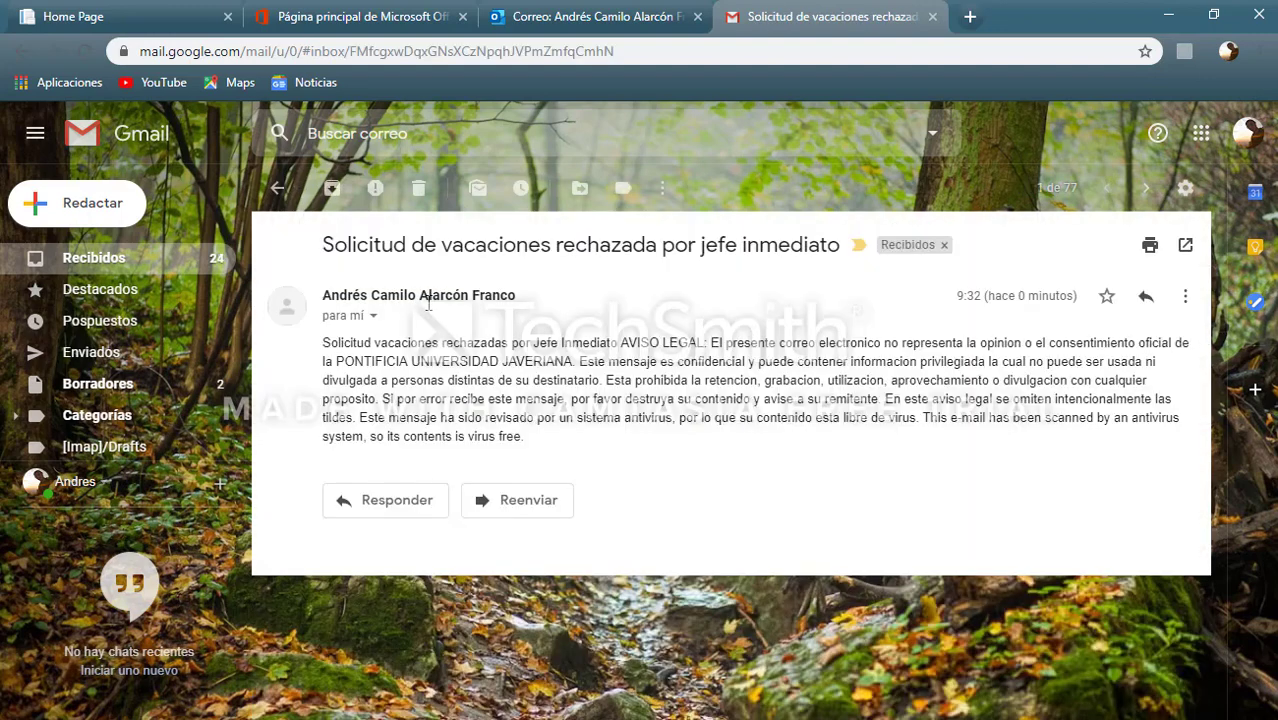
pyautogui.moveTo(322, 343); pyautogui.dragTo(779, 440)
pyautogui.click(621, 343)
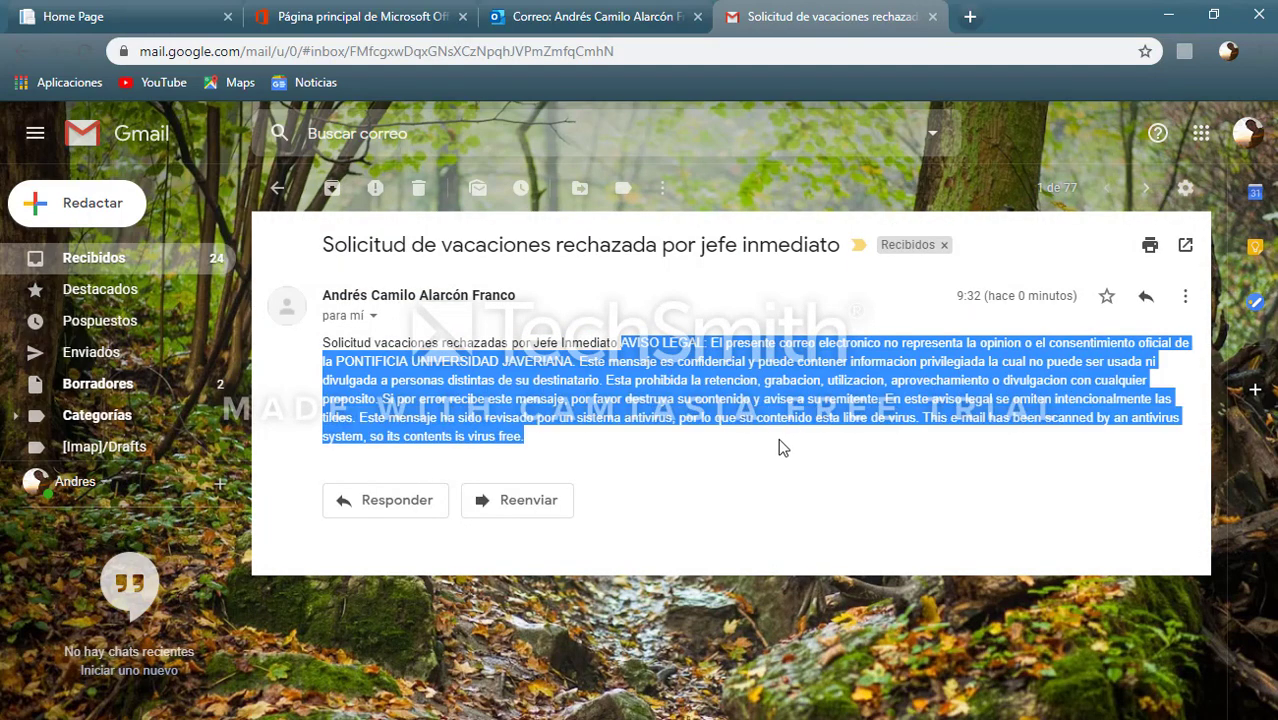
pyautogui.click(819, 484)
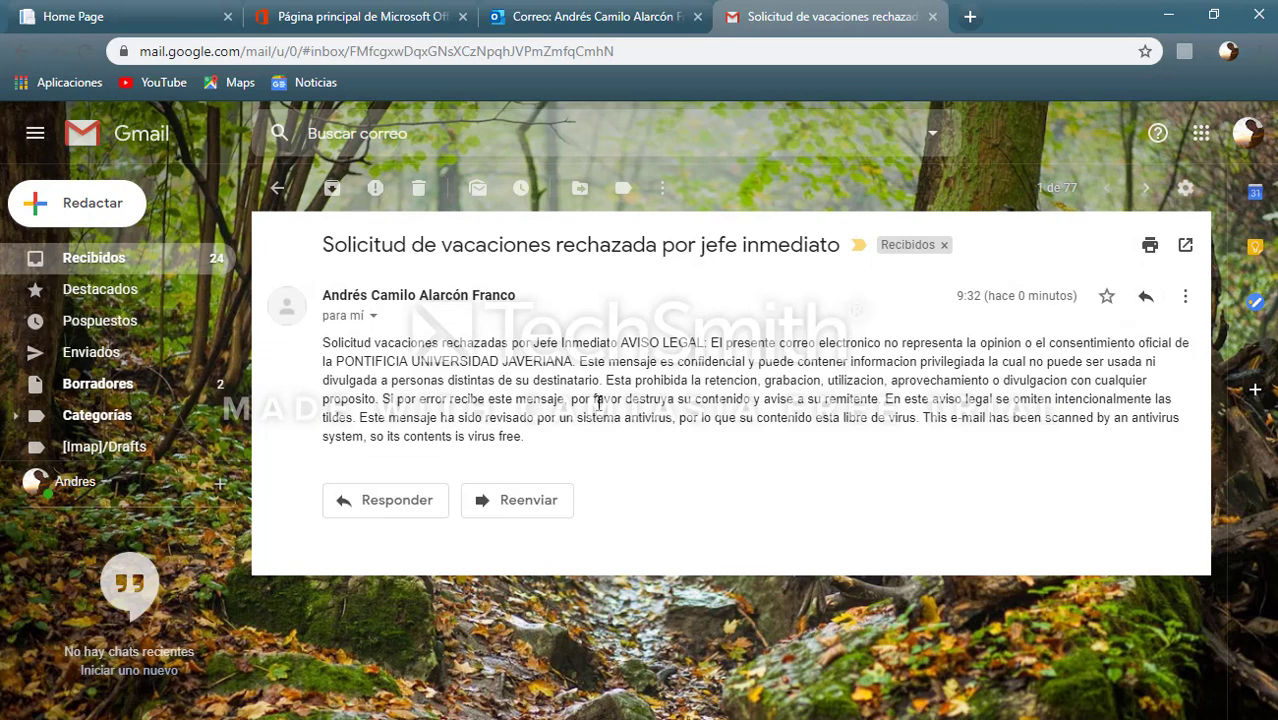
pyautogui.click(163, 258)
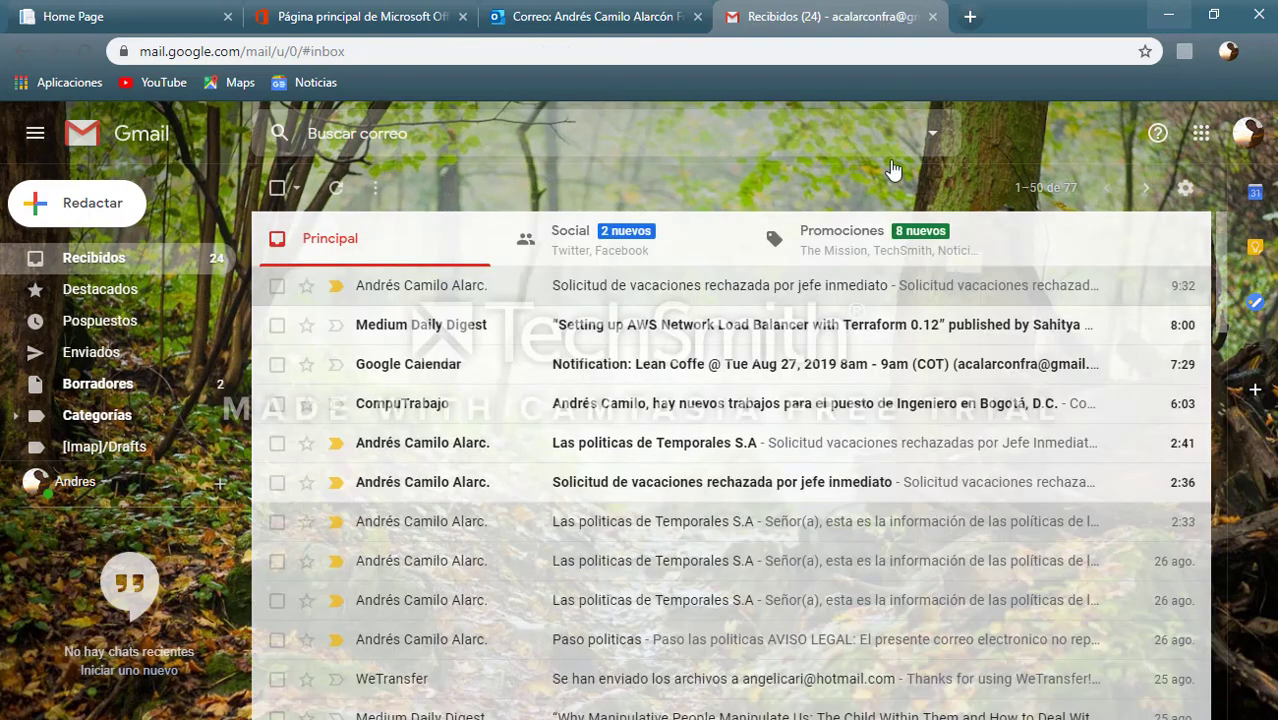
# Step: Read the 2:33 'Las politicas de Temporales S.A' email and go back to the inbox
pyautogui.click(547, 534)
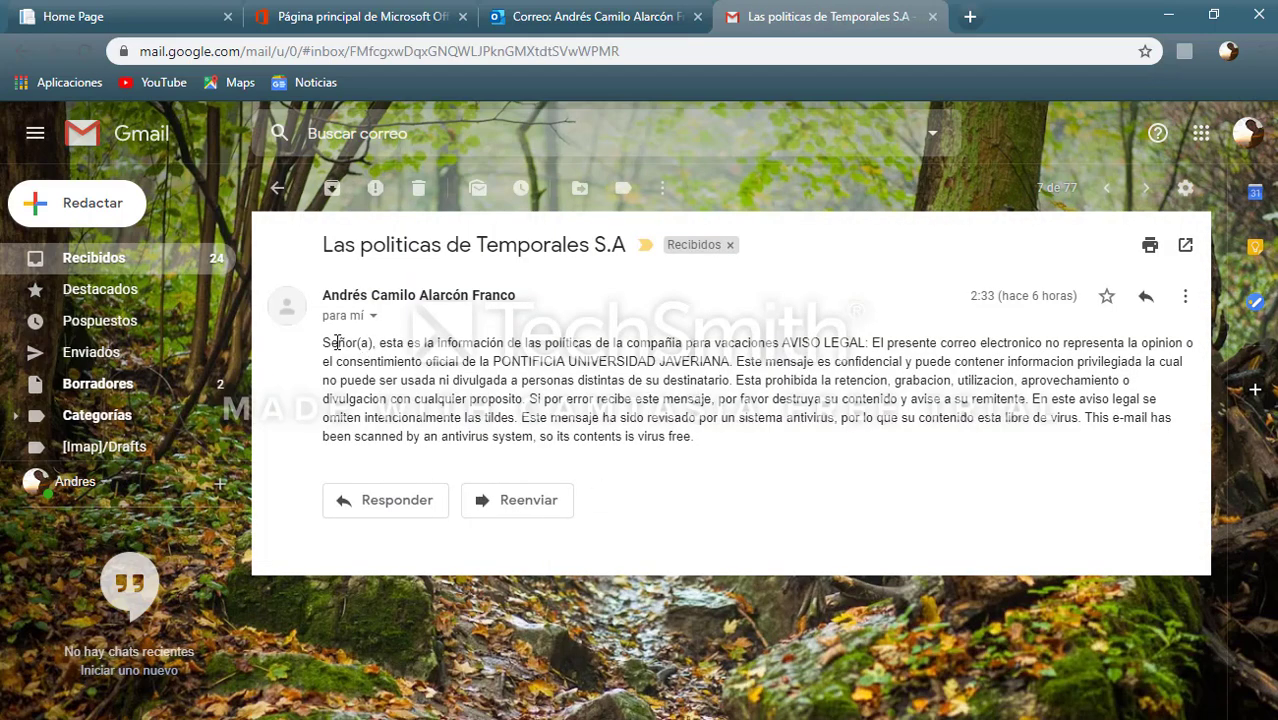
pyautogui.moveTo(324, 342); pyautogui.dragTo(787, 338)
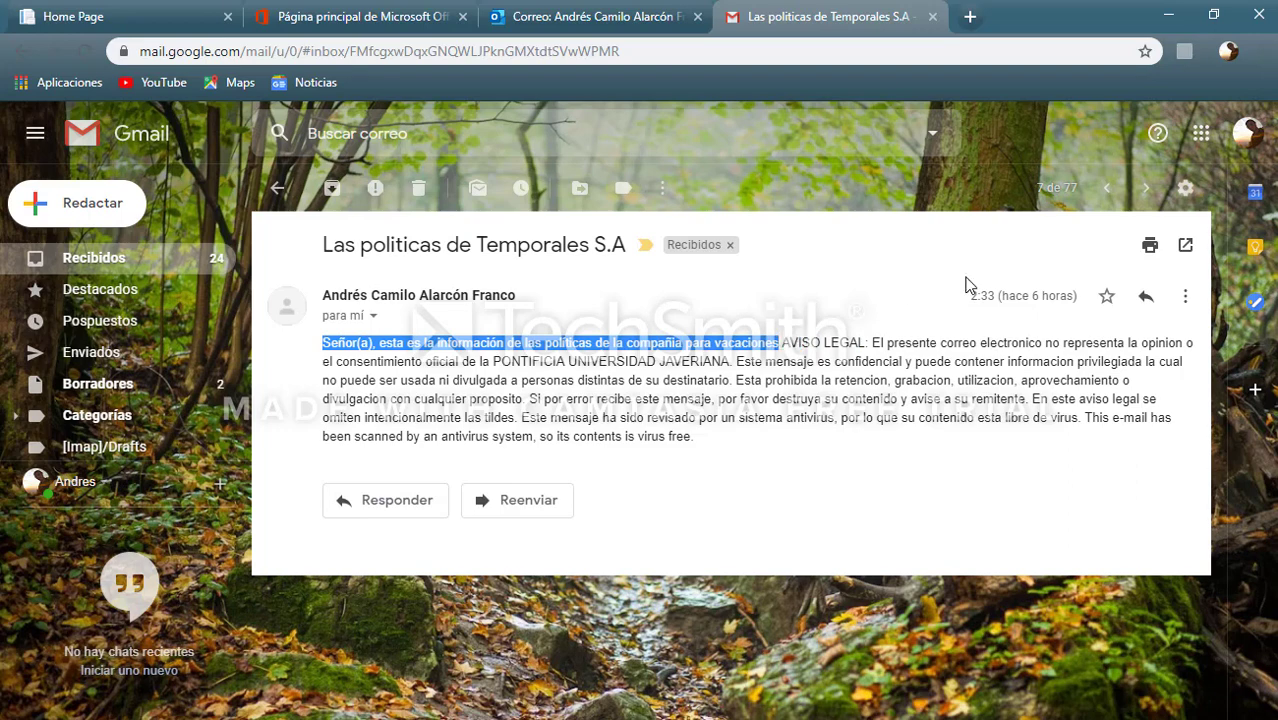
pyautogui.click(65, 262)
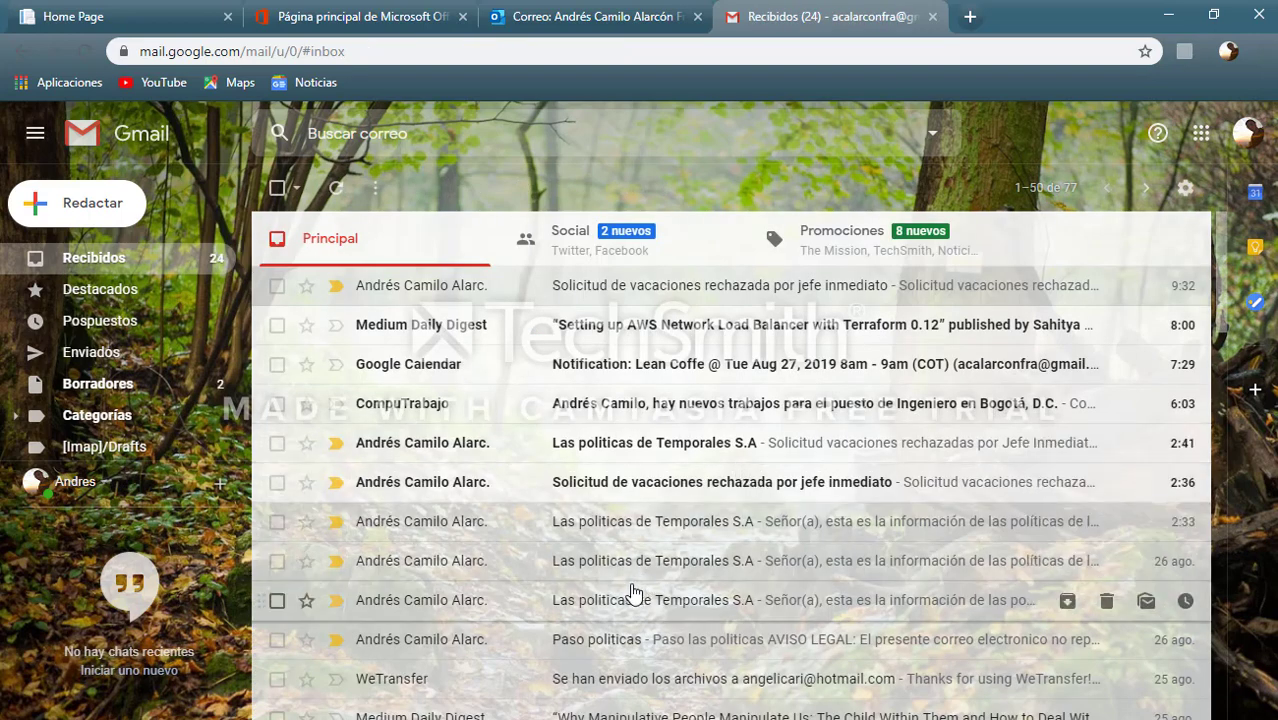
# Step: Scan the Gmail inbox list, then switch to the Outlook Correo inbox
pyautogui.scroll(-3, 622, 598)
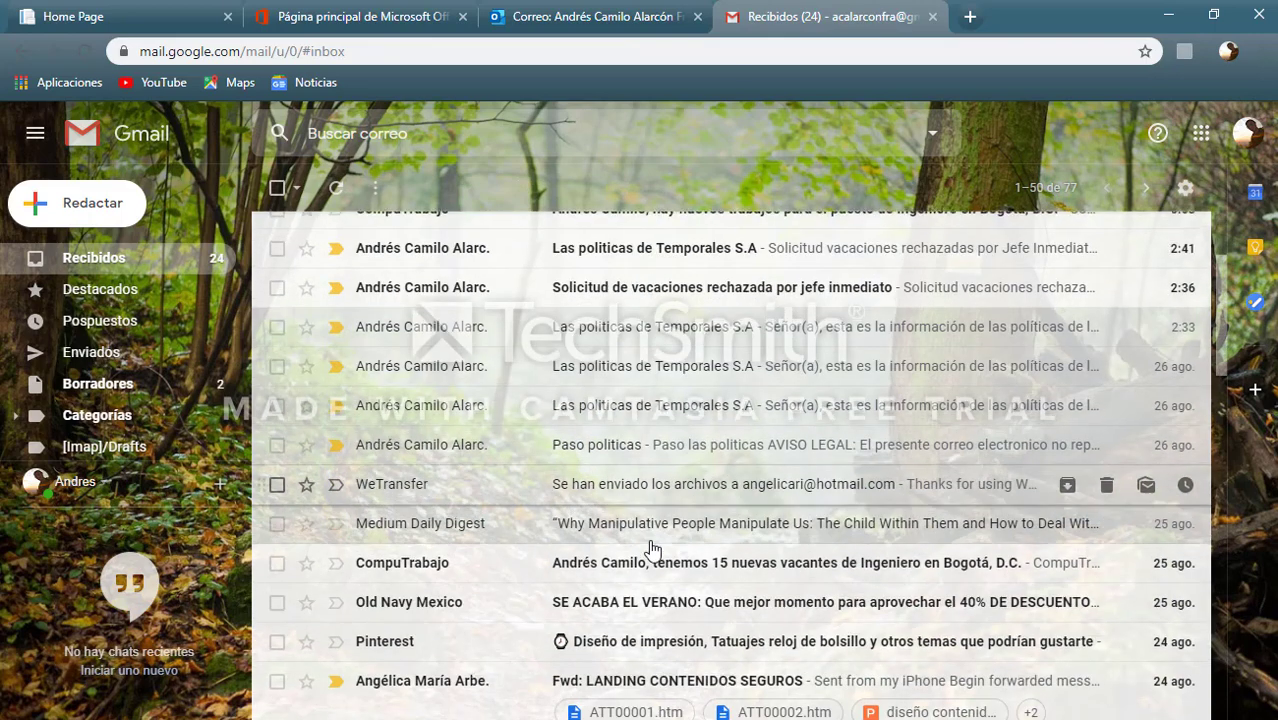
pyautogui.scroll(3, 628, 494)
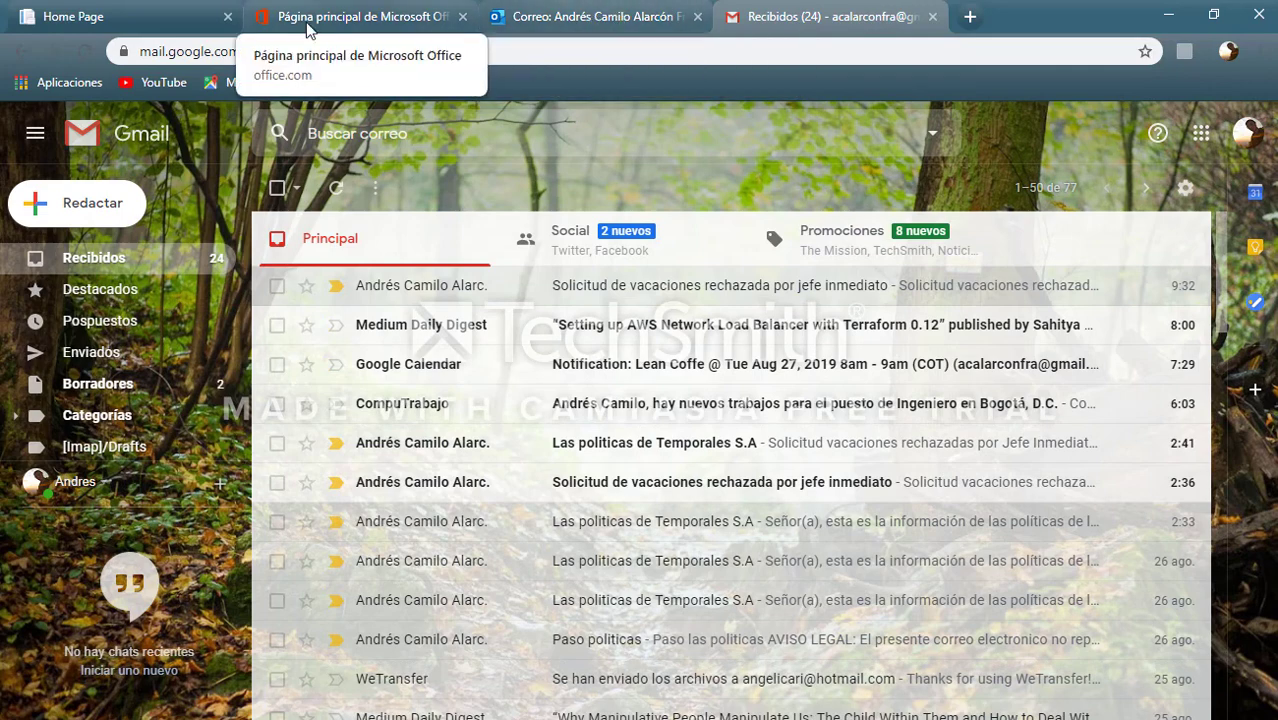
pyautogui.click(513, 28)
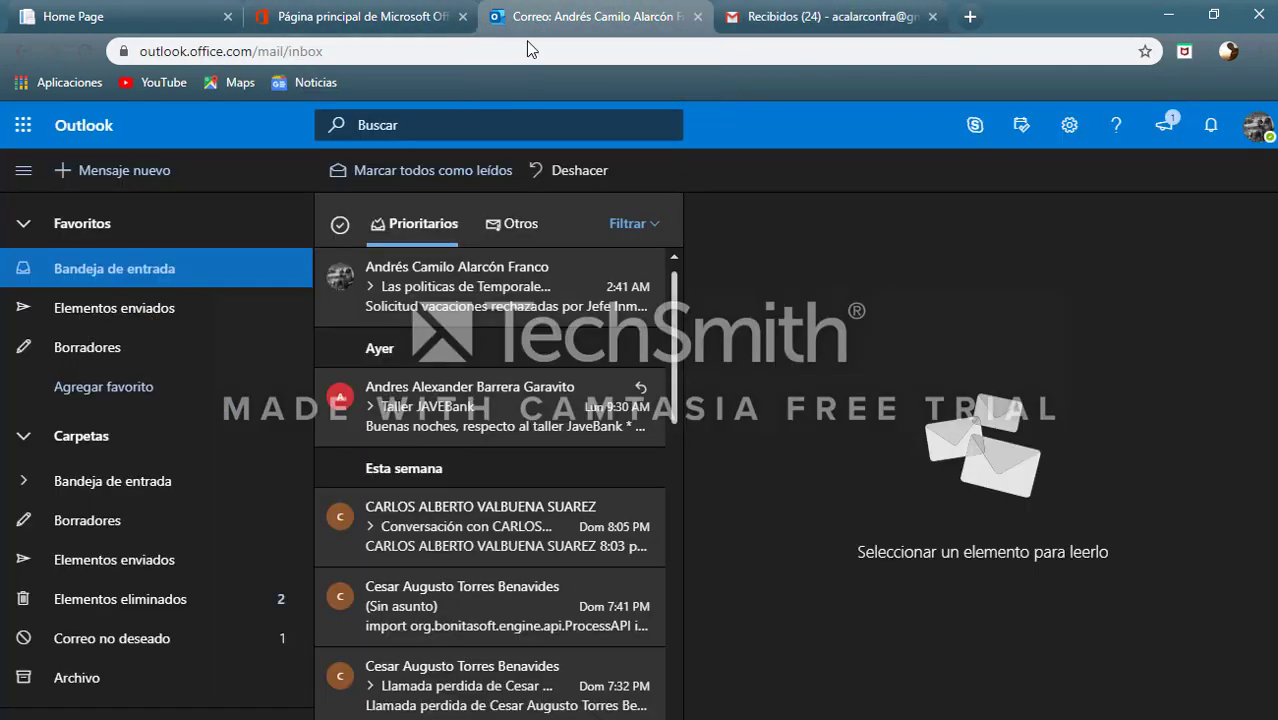
# Step: Read Outlook's 2:41 'Las politicas de Temporales S.A' message, then minimise the browser to reveal Bonita Portal
pyautogui.click(490, 303)
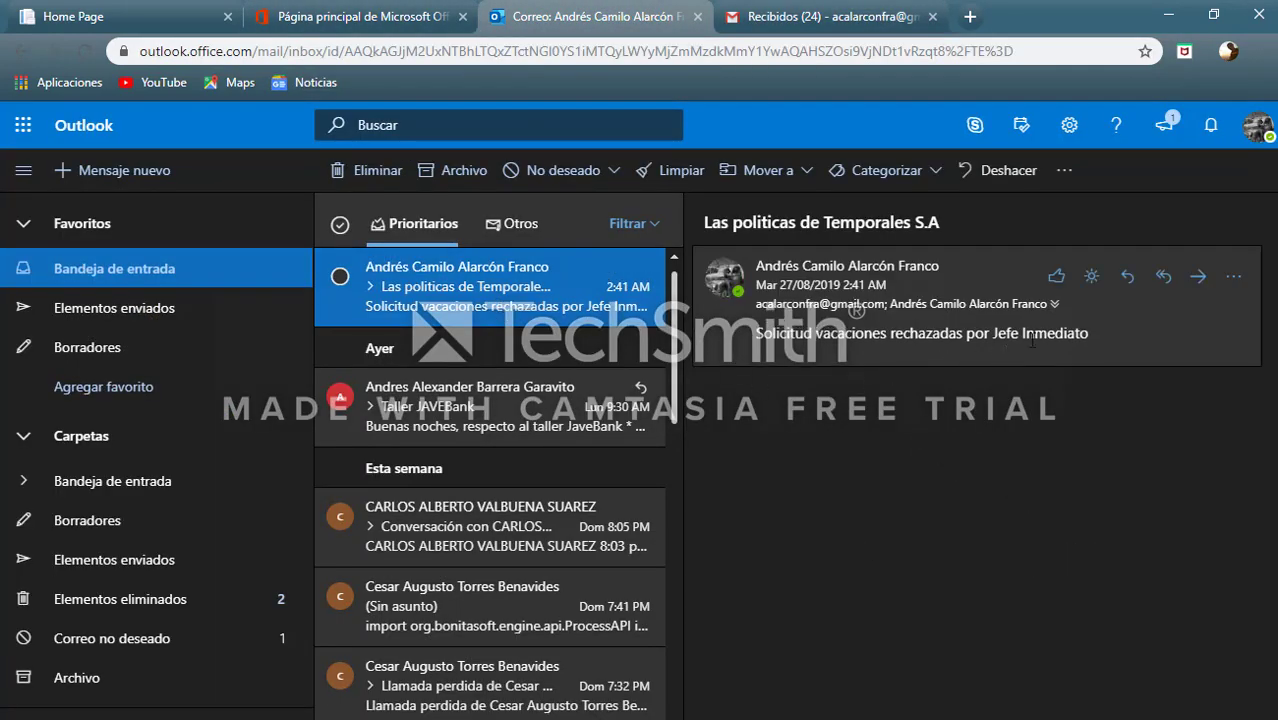
pyautogui.moveTo(1088, 335); pyautogui.dragTo(680, 343)
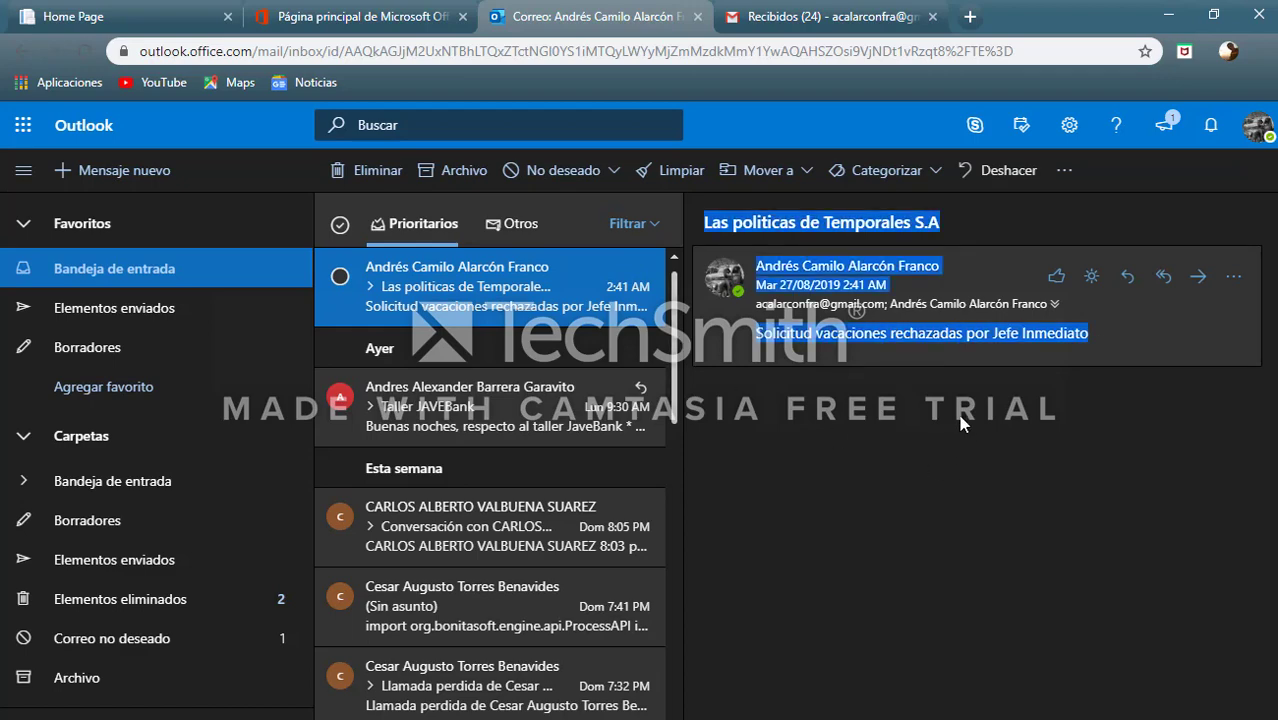
pyautogui.click(864, 18)
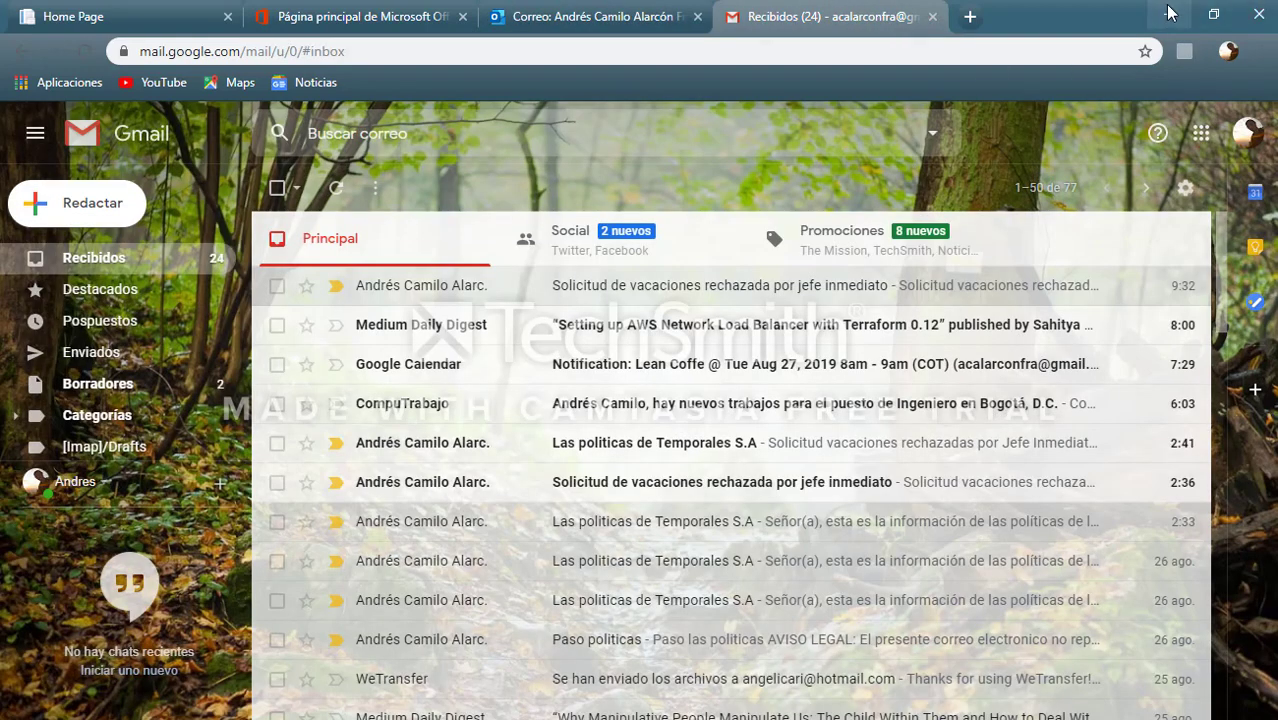
pyautogui.click(1168, 14)
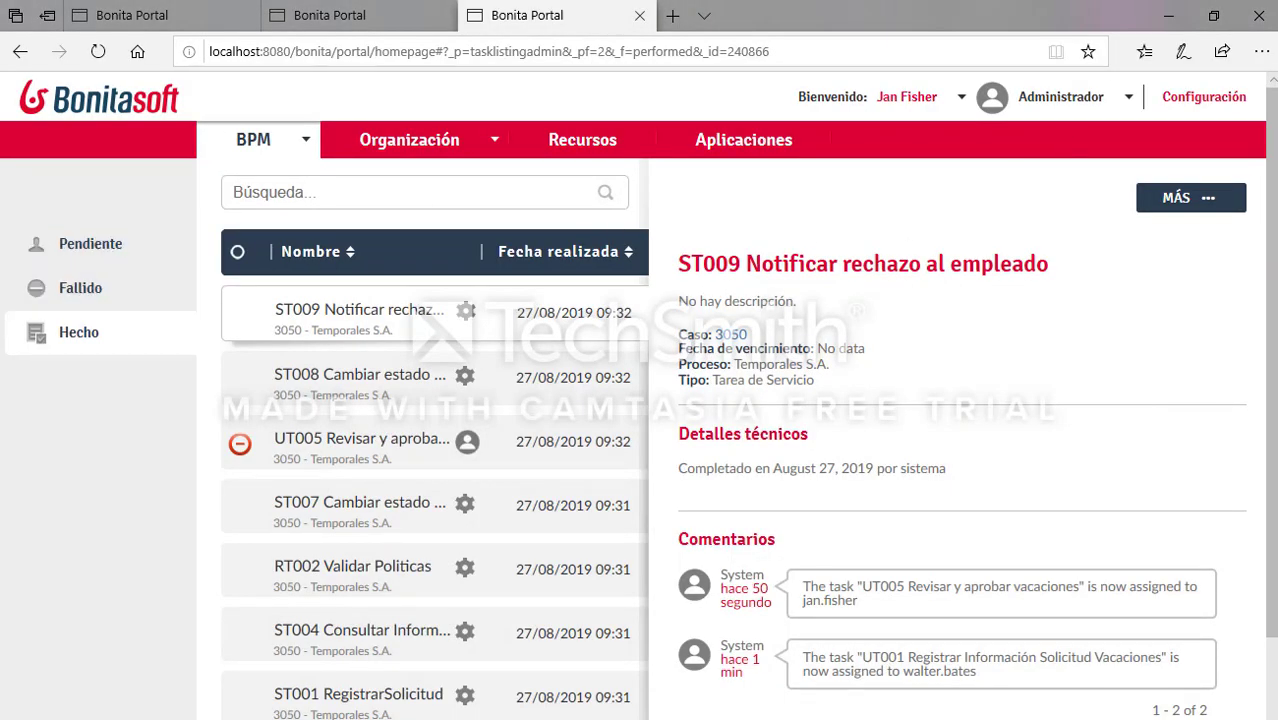
pyautogui.moveTo(1, 472)
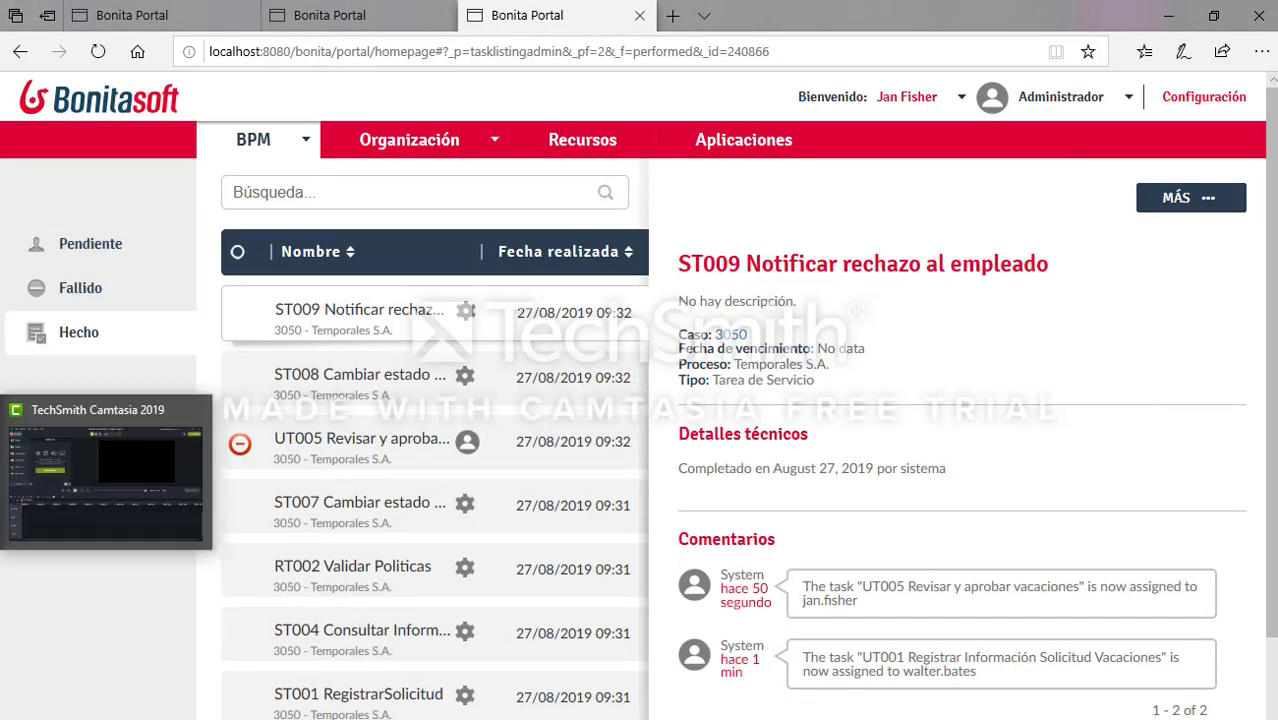